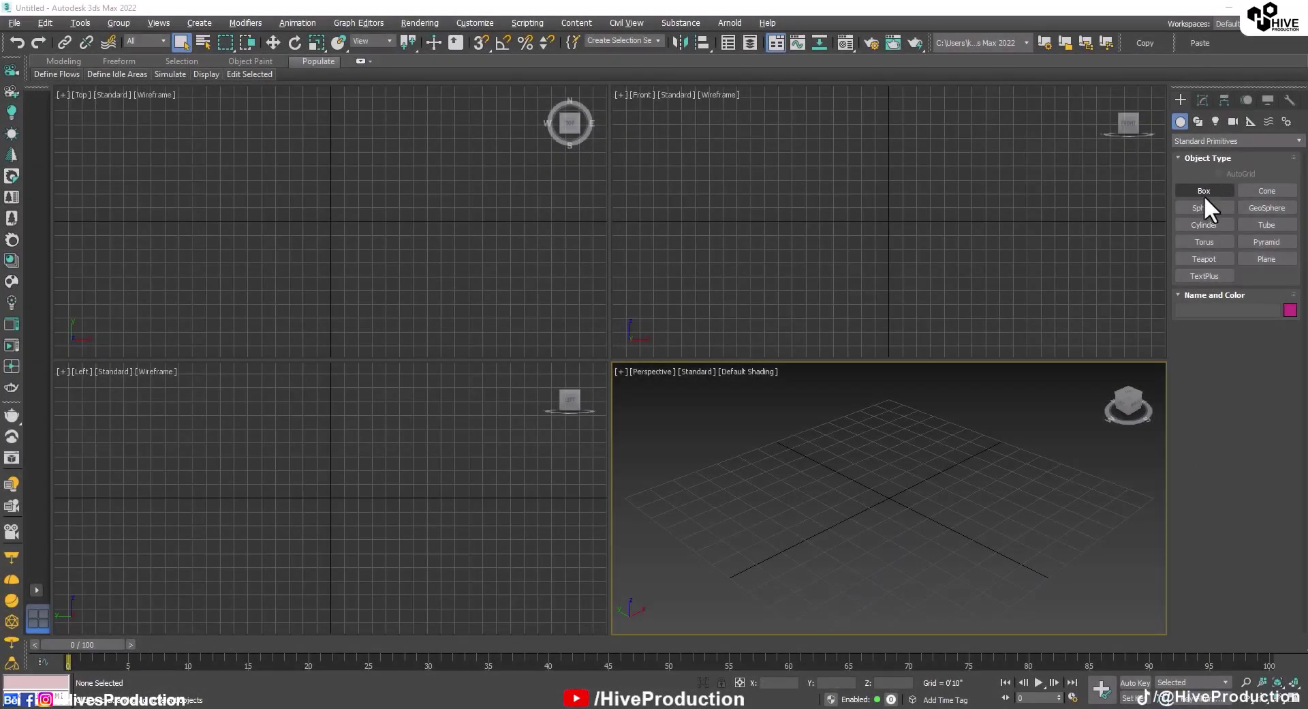
Draw a box at the grid's centre in the Top view, about 1'9" long, 6'1" wide and 5'9" high.
drag(286, 205, 389, 236)
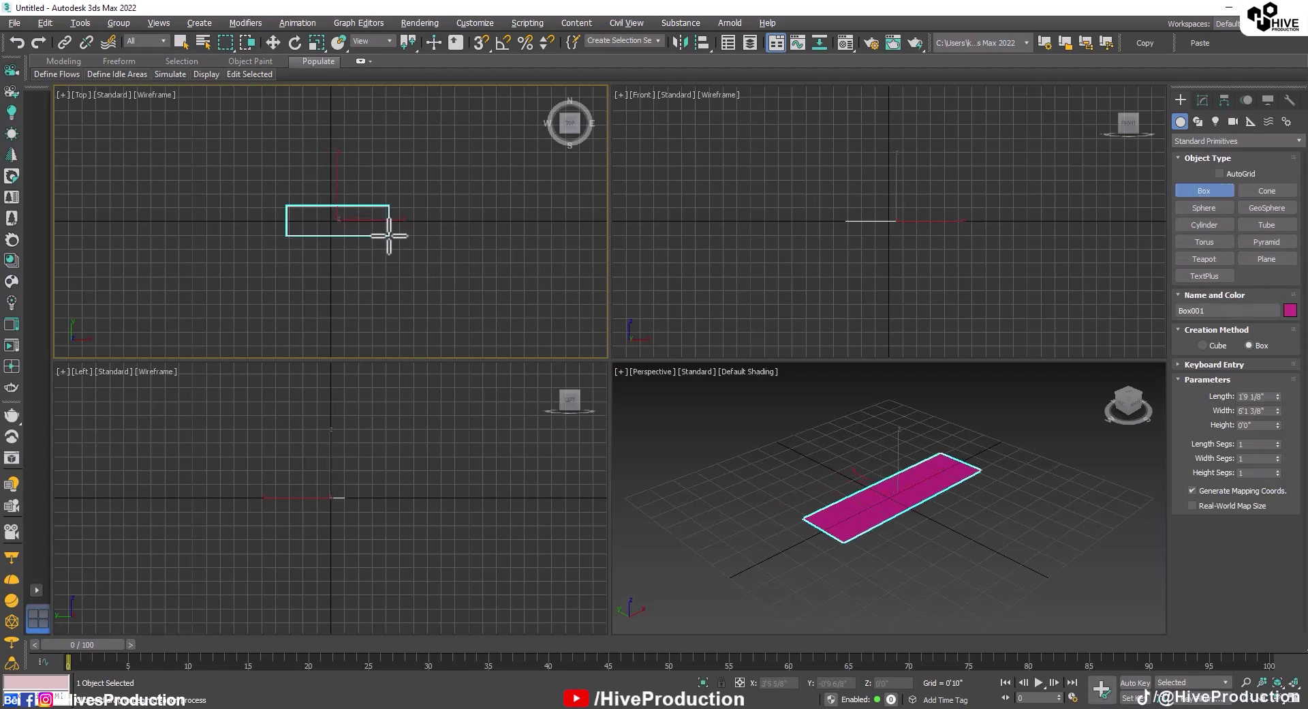
middle_drag(928, 436, 799, 490)
scroll(885, 511, down, 3)
scroll(919, 547, down, 1)
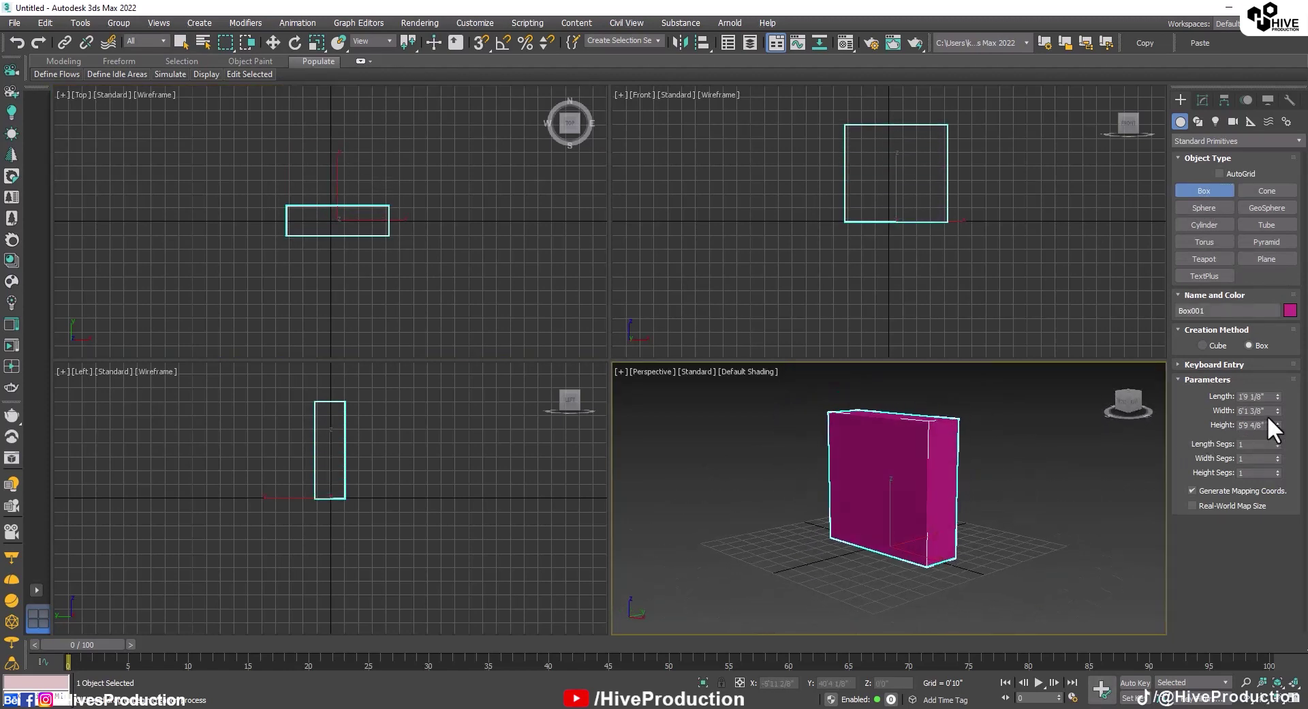
Adjust the box's proportions to about 5'8" wide and 6'5" high.
drag(1269, 418, 1279, 415)
alt+middle_drag(950, 511, 988, 499)
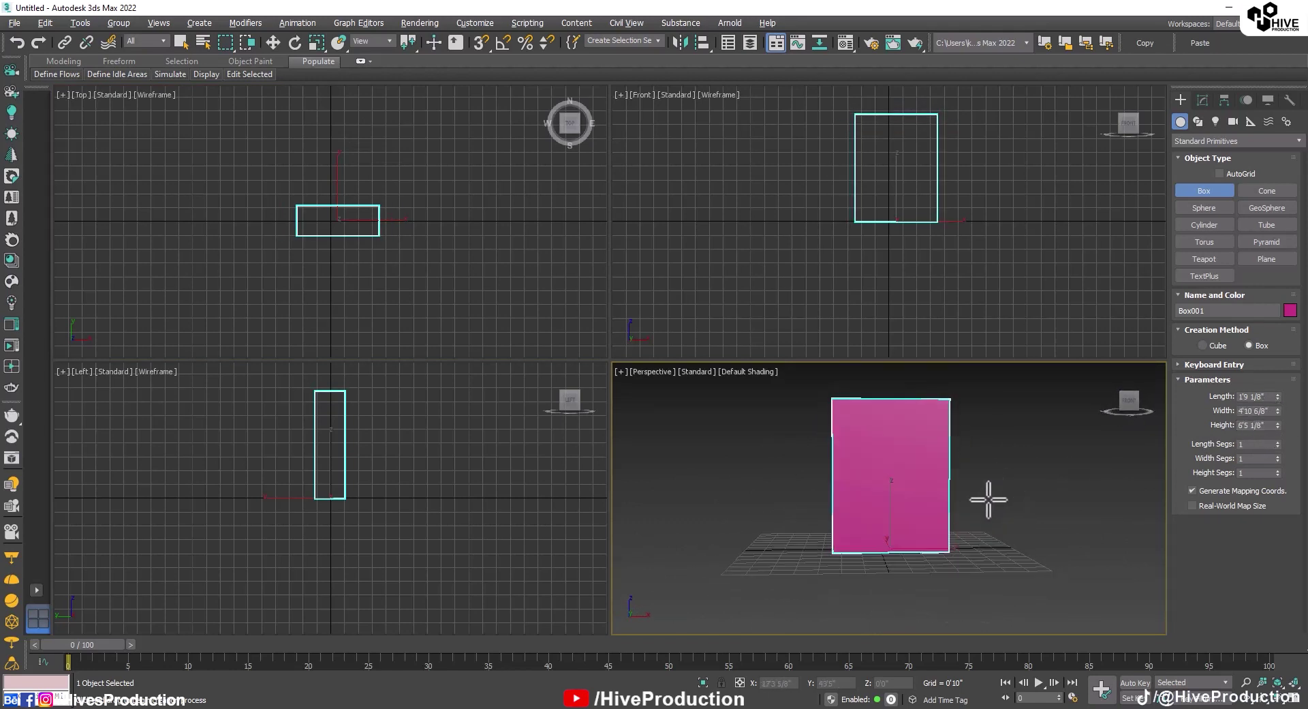
drag(1278, 410, 1279, 398)
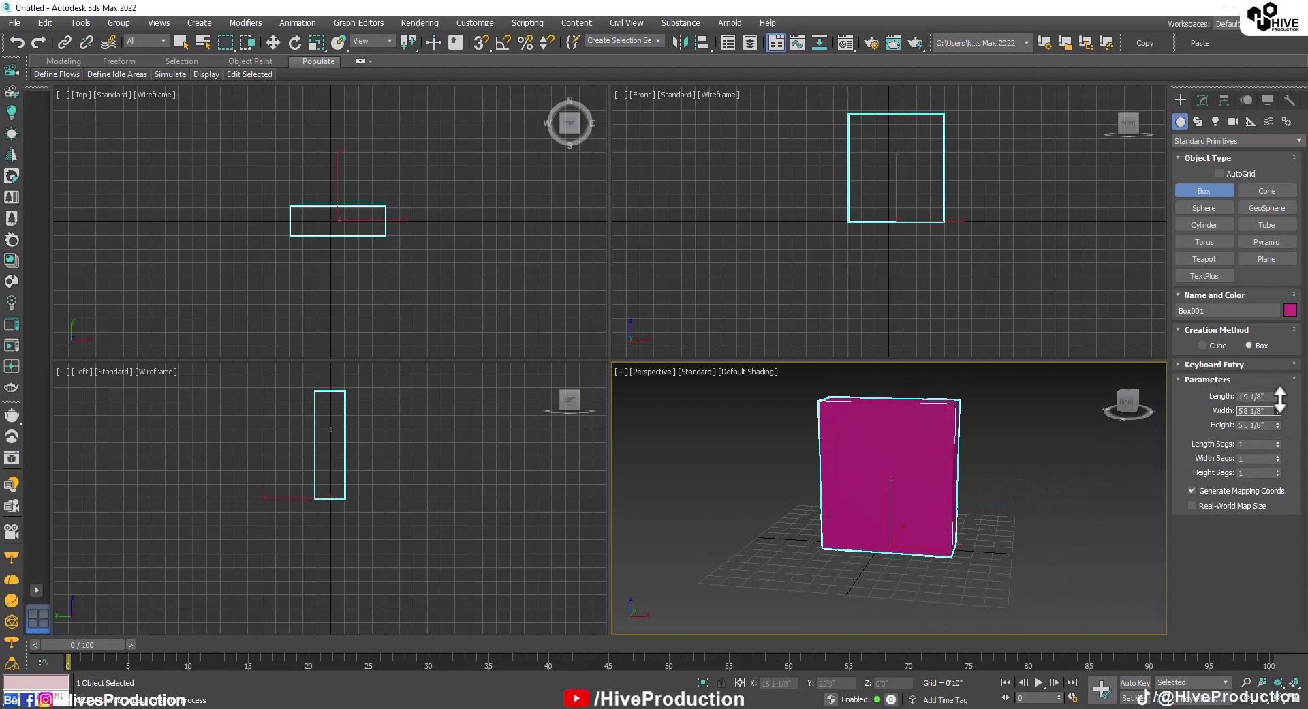
Move the box to the world origin by setting its X, Y and Z positions to 0.
key(w)
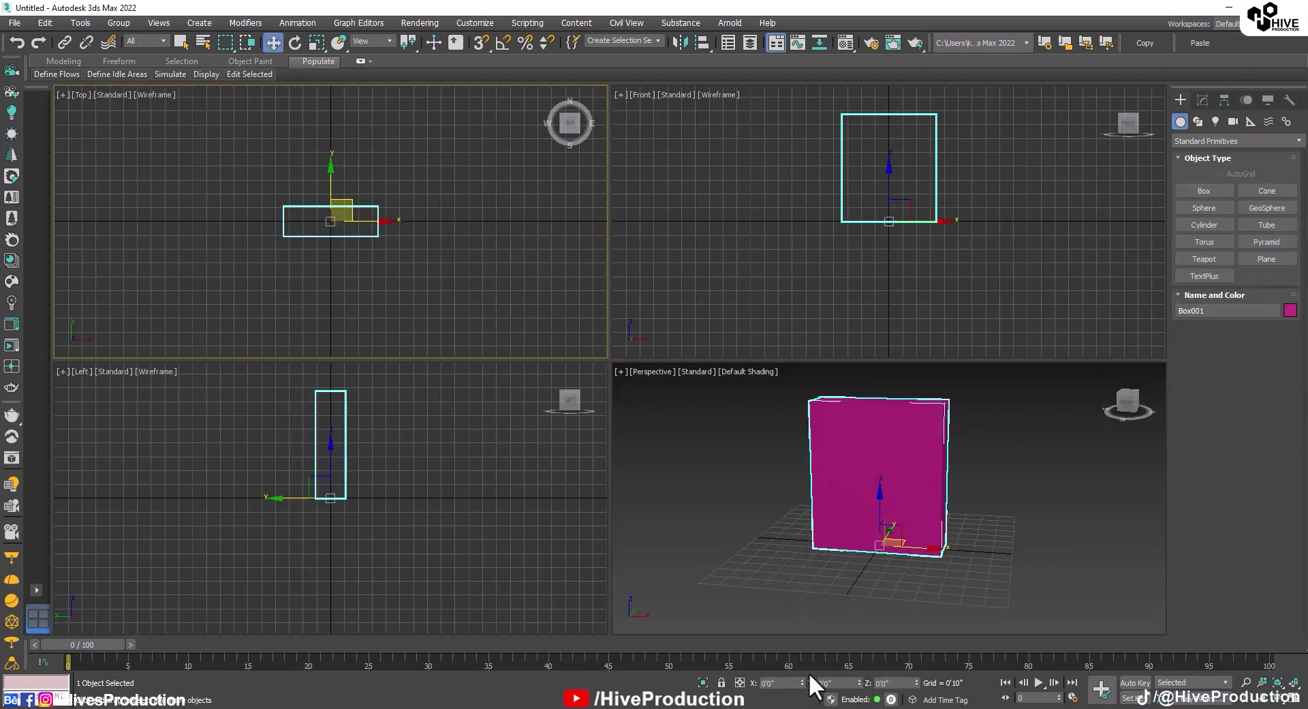
click(1028, 489)
alt+middle_drag(1028, 489, 942, 525)
click(895, 516)
Open the Material Editor and change the first material slot to a VRayMtl.
click(846, 44)
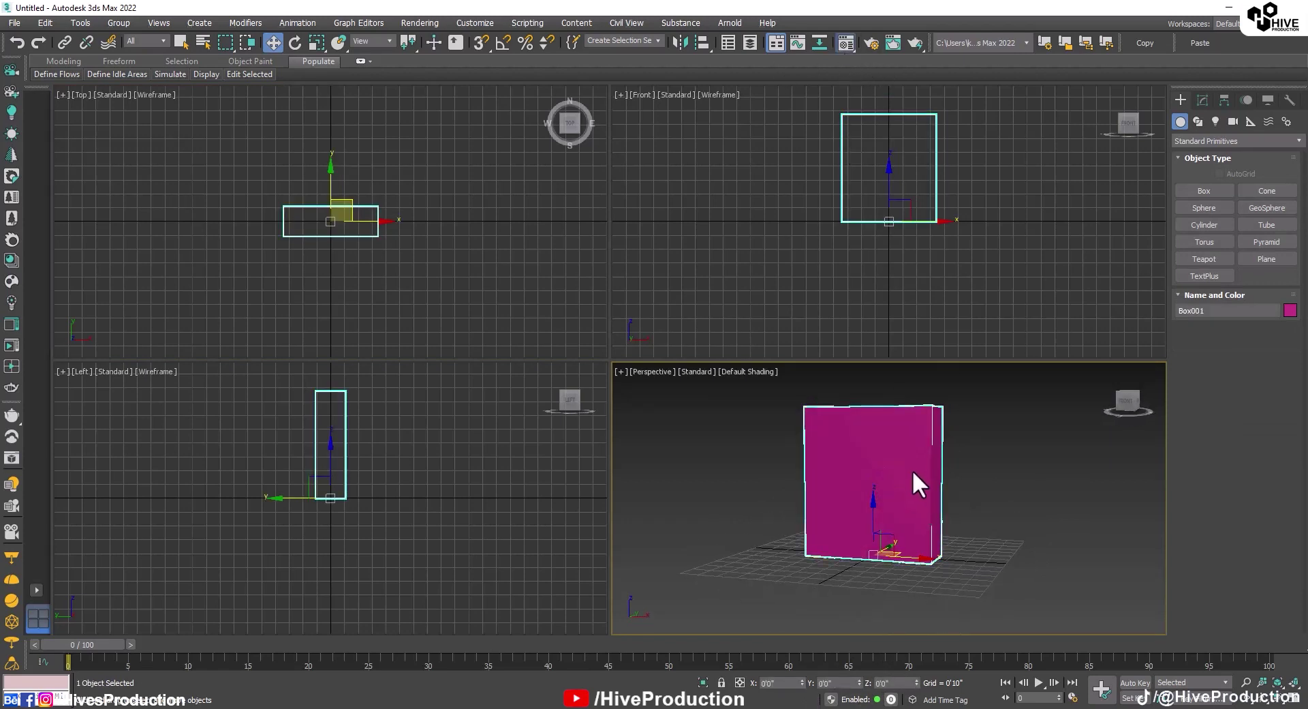
click(1050, 245)
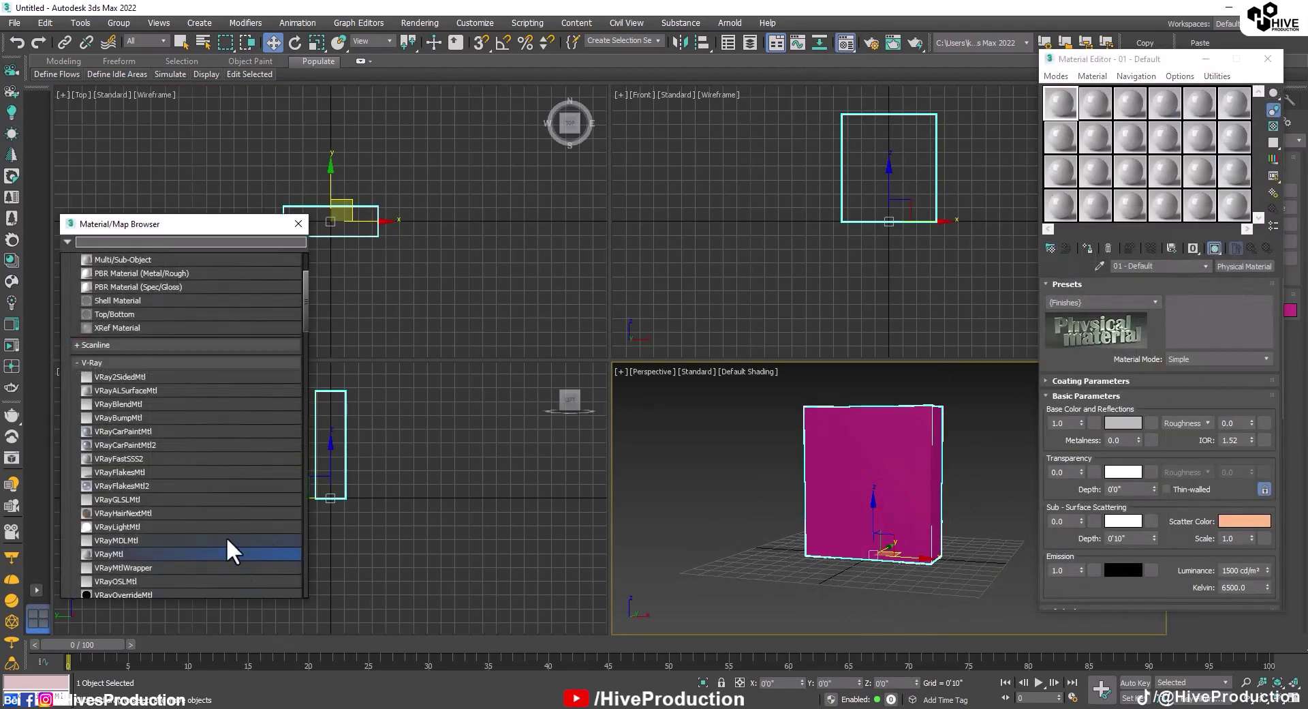
double_click(152, 552)
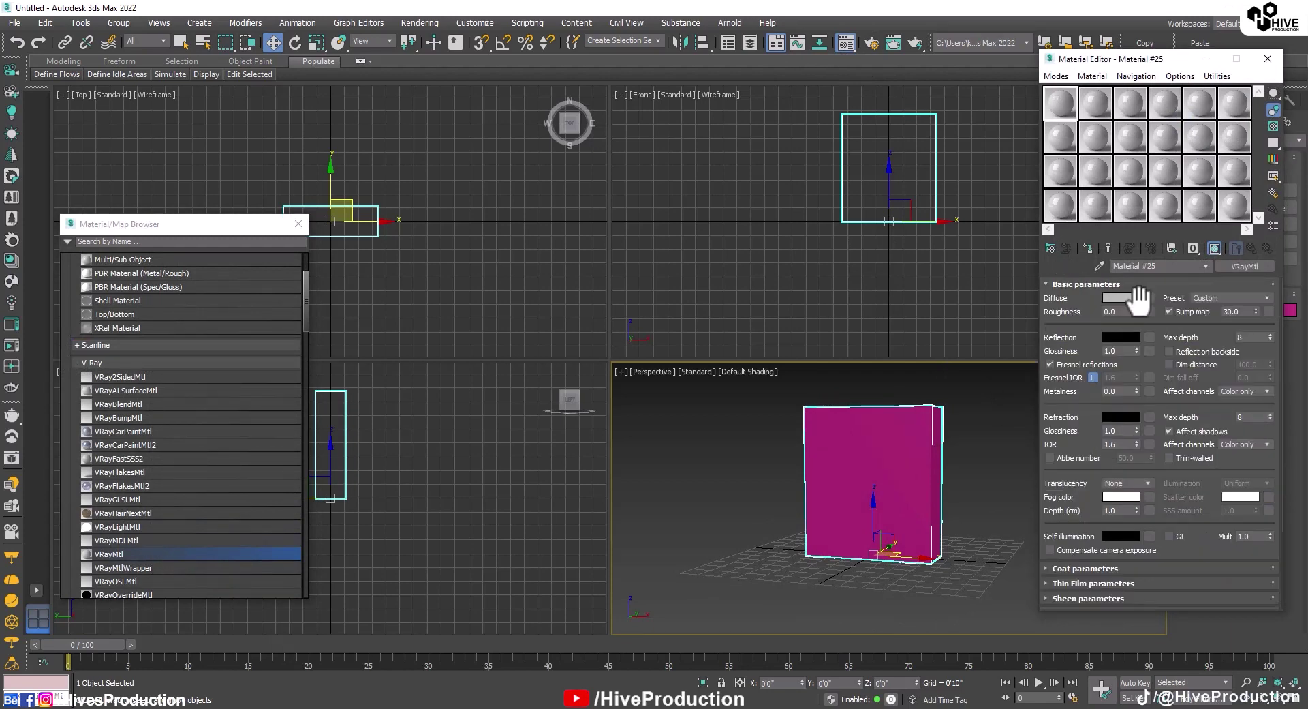
Load Strawberry_Center.jpg from the Strawberry sources folder as the material's diffuse bitmap and apply the material to the box.
click(1150, 298)
double_click(109, 546)
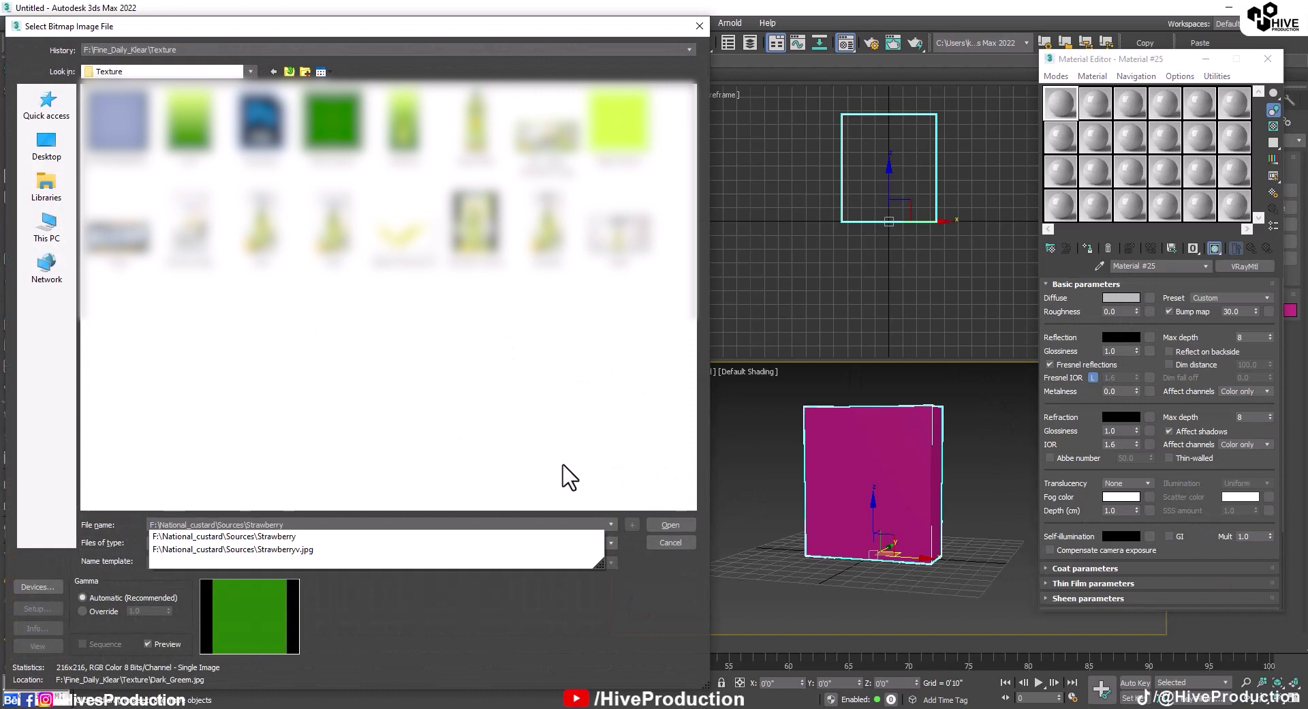
click(668, 524)
double_click(116, 123)
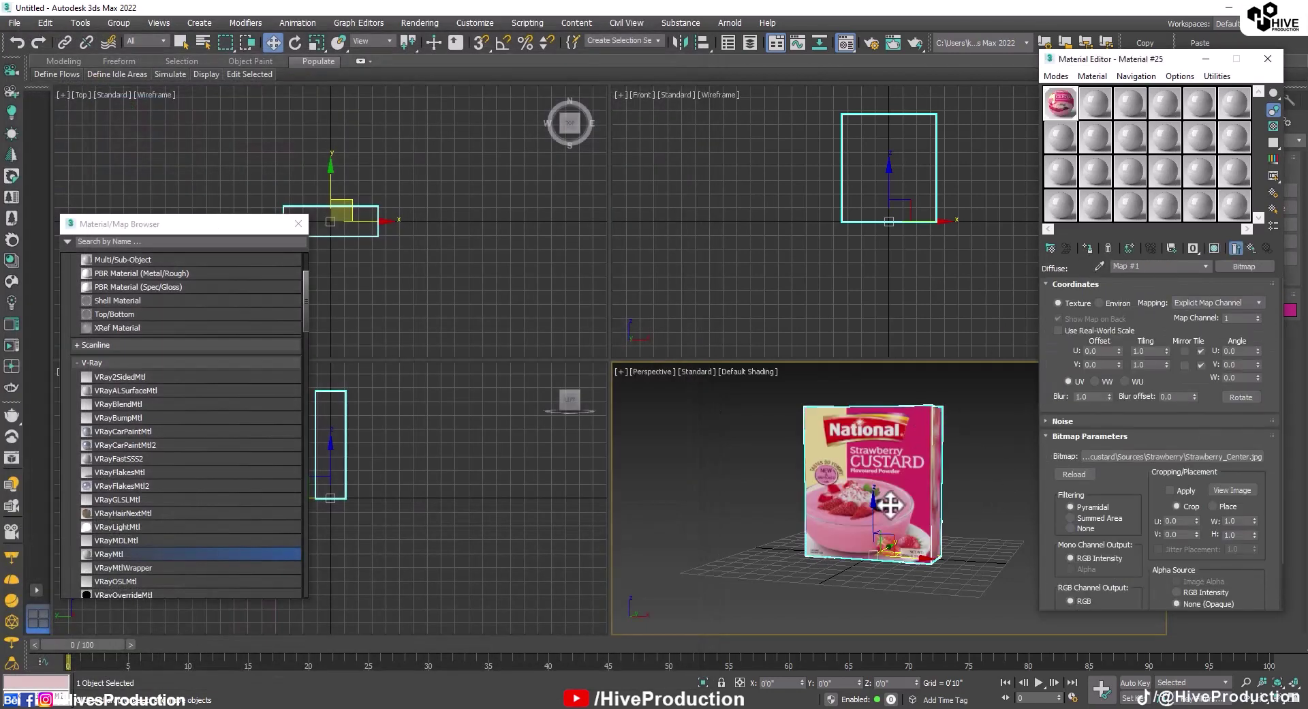
Scale the box to about 86% along its X axis to correct the front artwork's proportions, and deselect it.
key(r)
drag(885, 504, 875, 488)
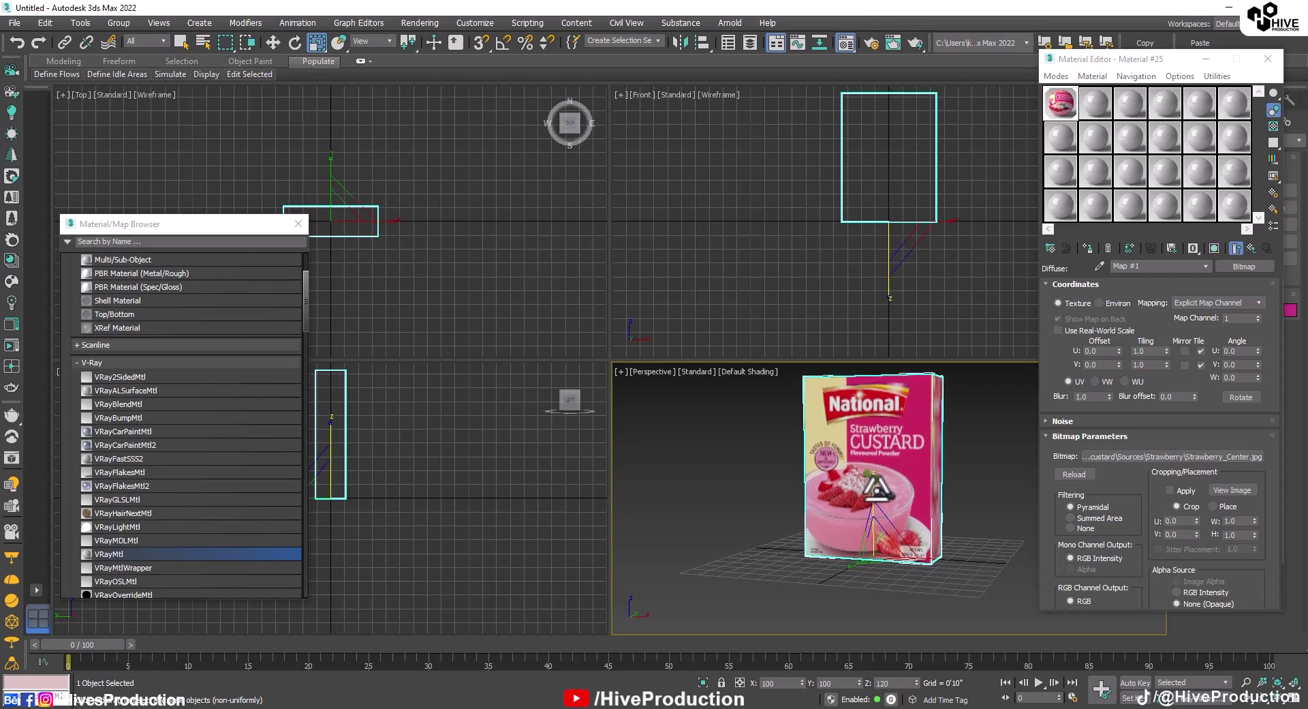
key(ctrl+z)
drag(917, 559, 912, 559)
click(952, 520)
Maximize the Perspective viewport and close the Material/Map Browser and the Material Editor.
key(alt+w)
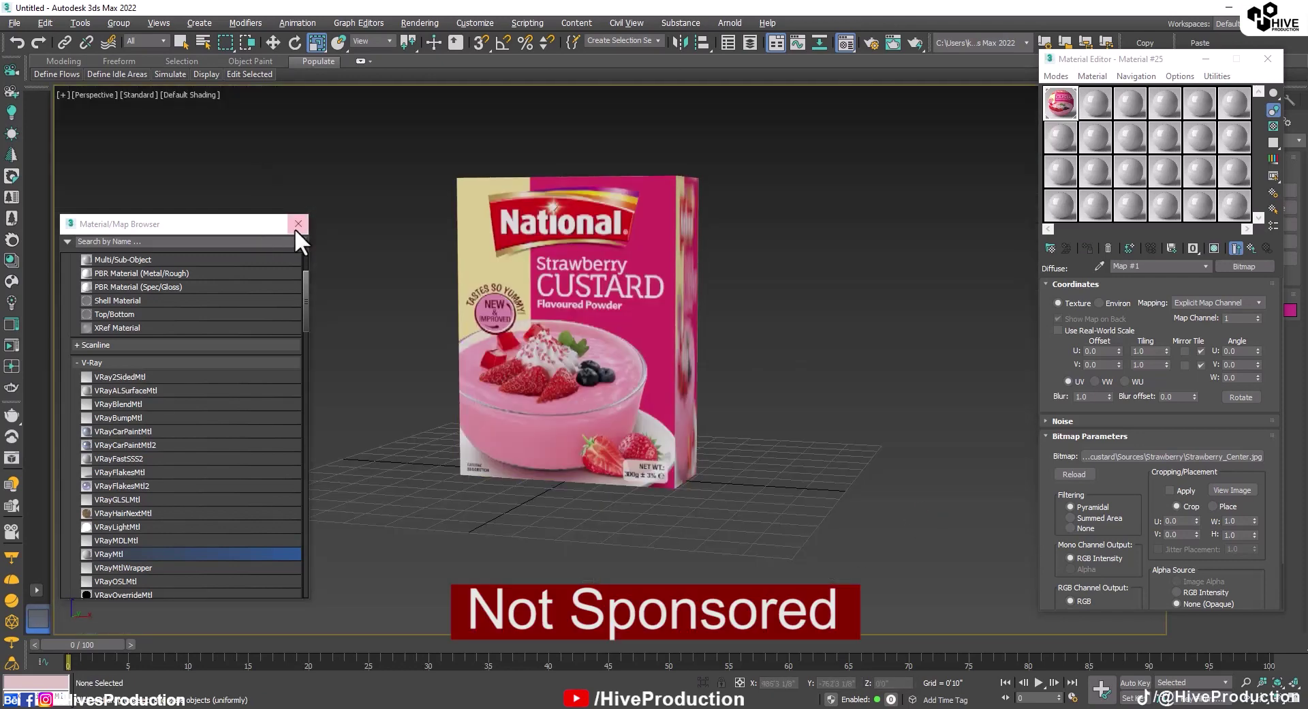
click(298, 224)
alt+middle_drag(709, 327, 599, 298)
click(1267, 59)
alt+middle_drag(692, 453, 552, 345)
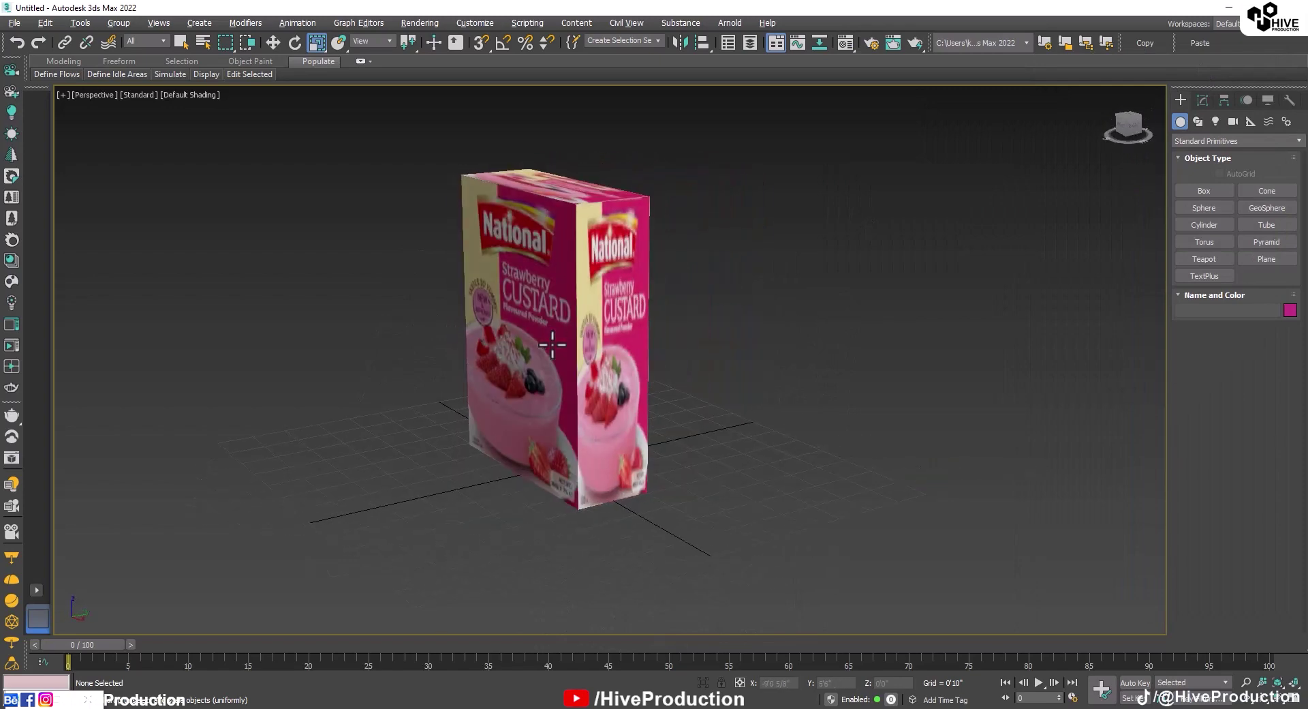
Try a UVW Map modifier with Box mapping on the textured box.
click(1202, 101)
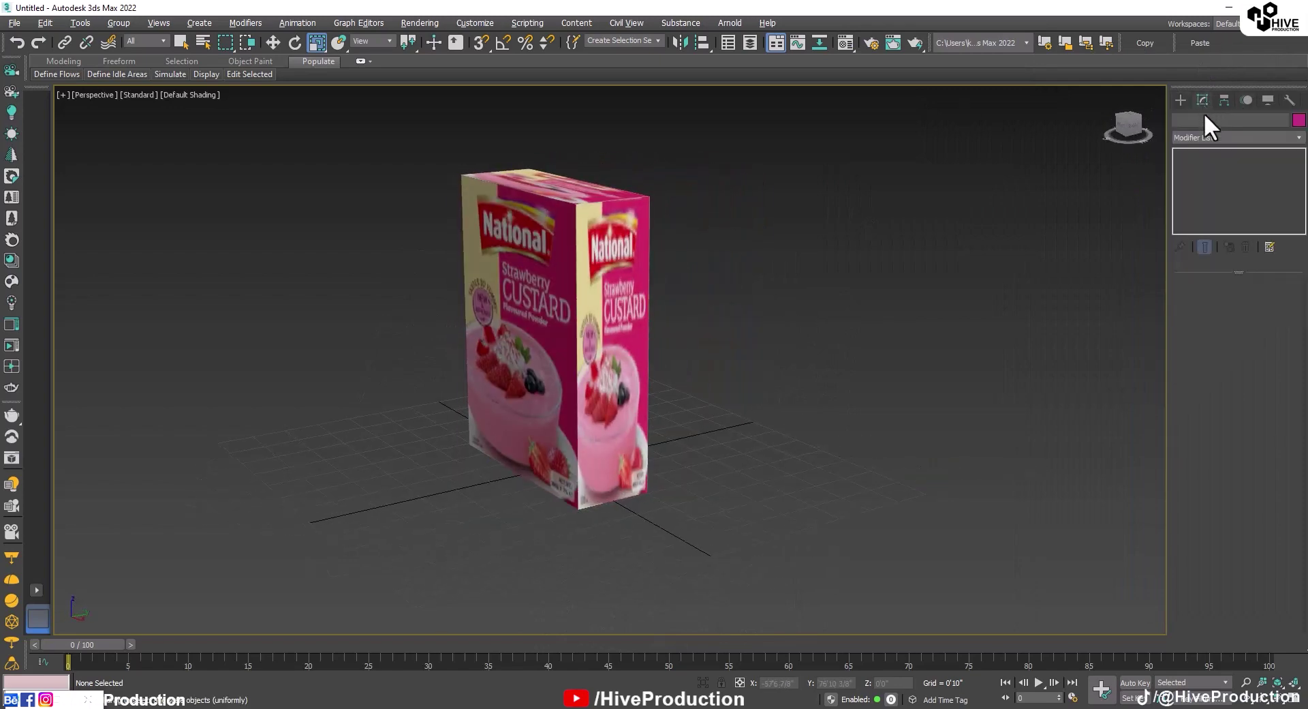
click(548, 256)
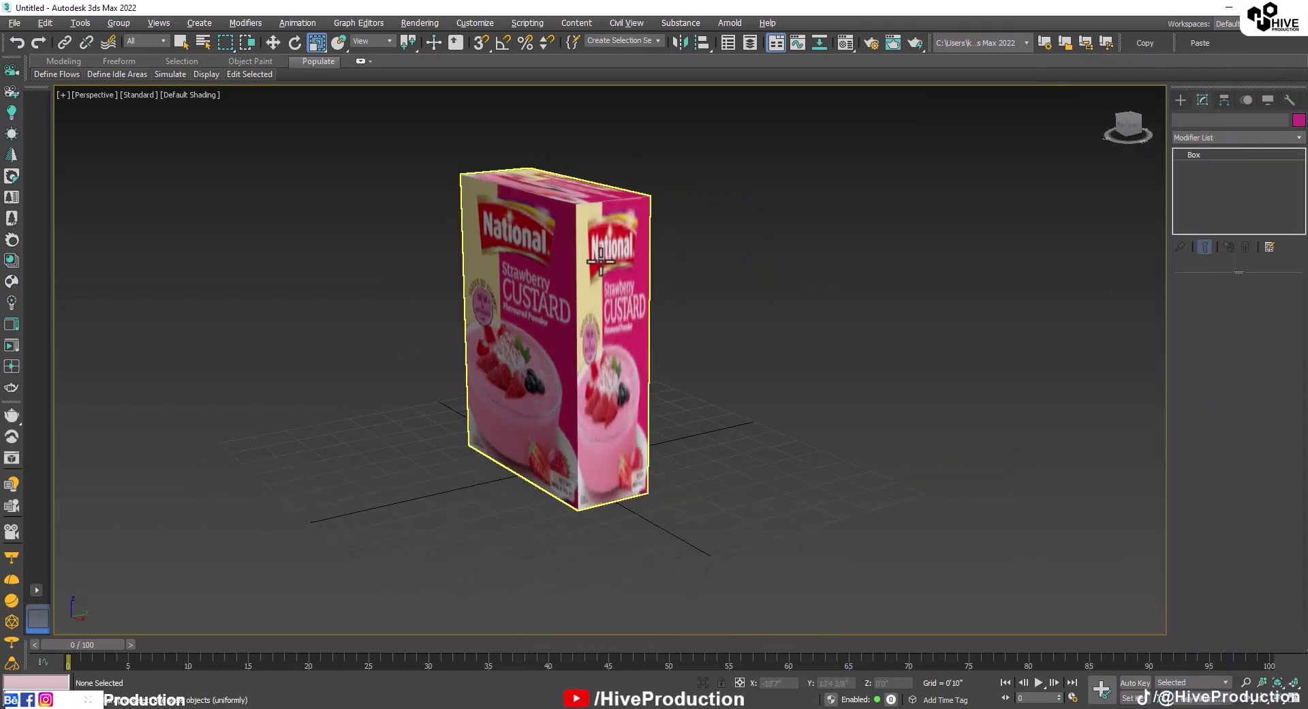
click(1208, 136)
key(u)
click(1223, 545)
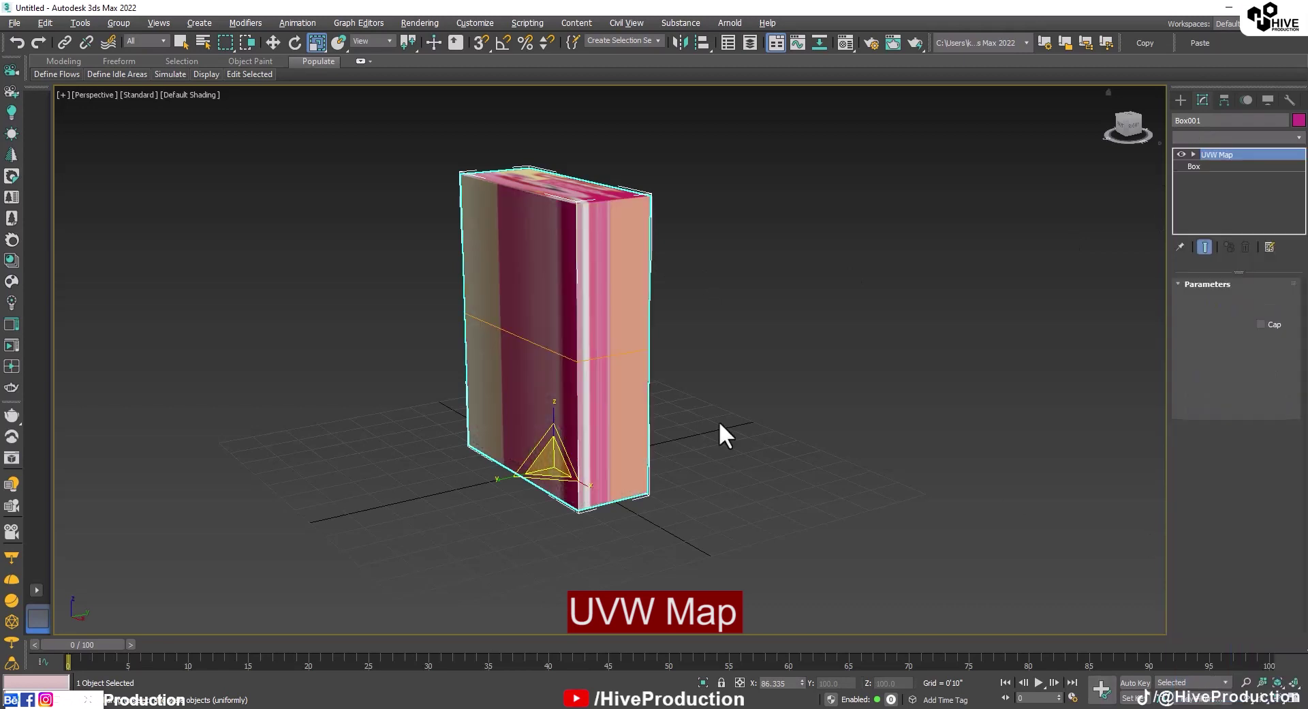
alt+middle_drag(718, 432, 628, 404)
click(1215, 363)
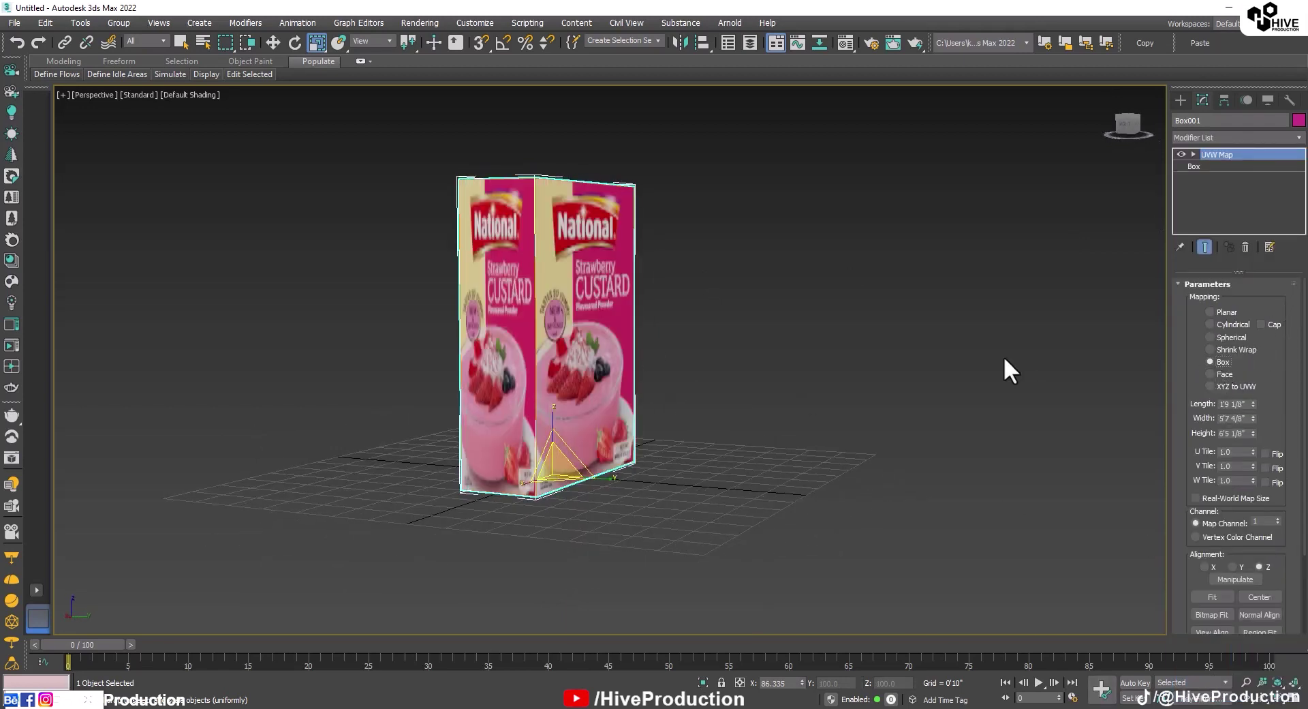
Try a UVW Map length of about 4'4 6/8", undo it and delete the UVW Map modifier.
alt+middle_drag(1004, 367, 693, 371)
drag(1253, 403, 1224, 291)
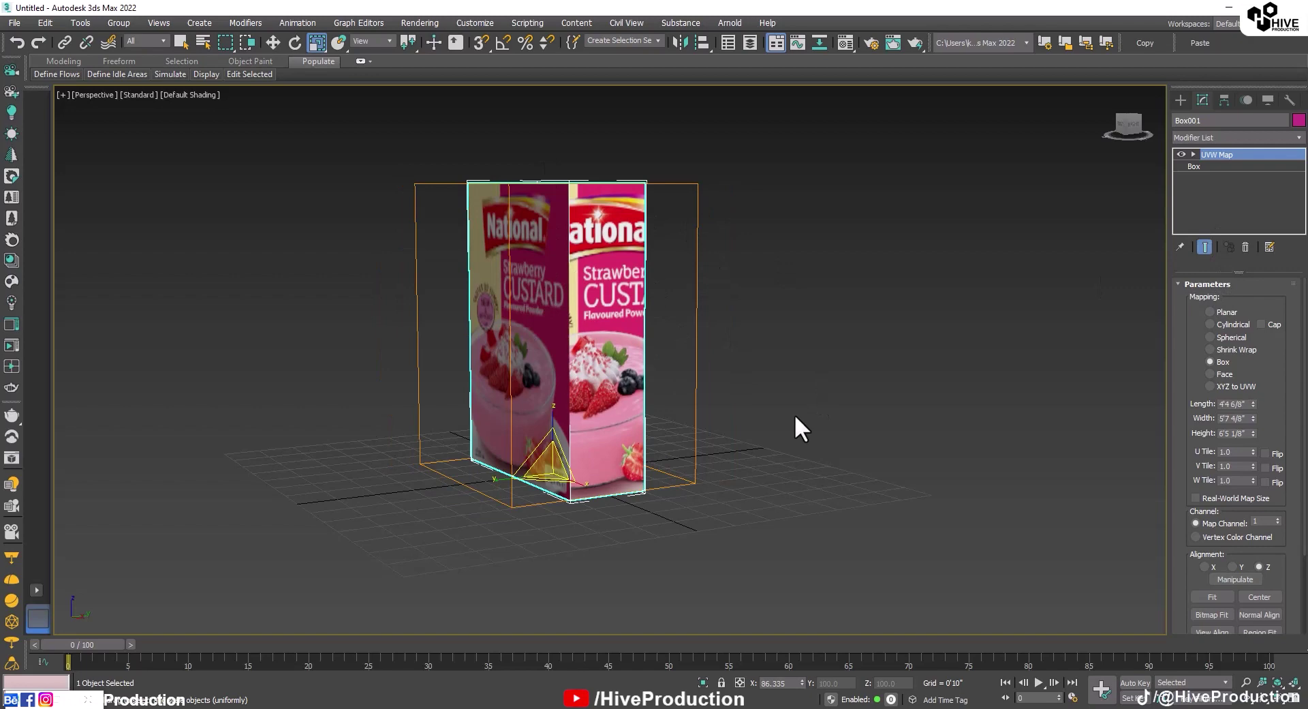
key(ctrl+z)
click(1246, 246)
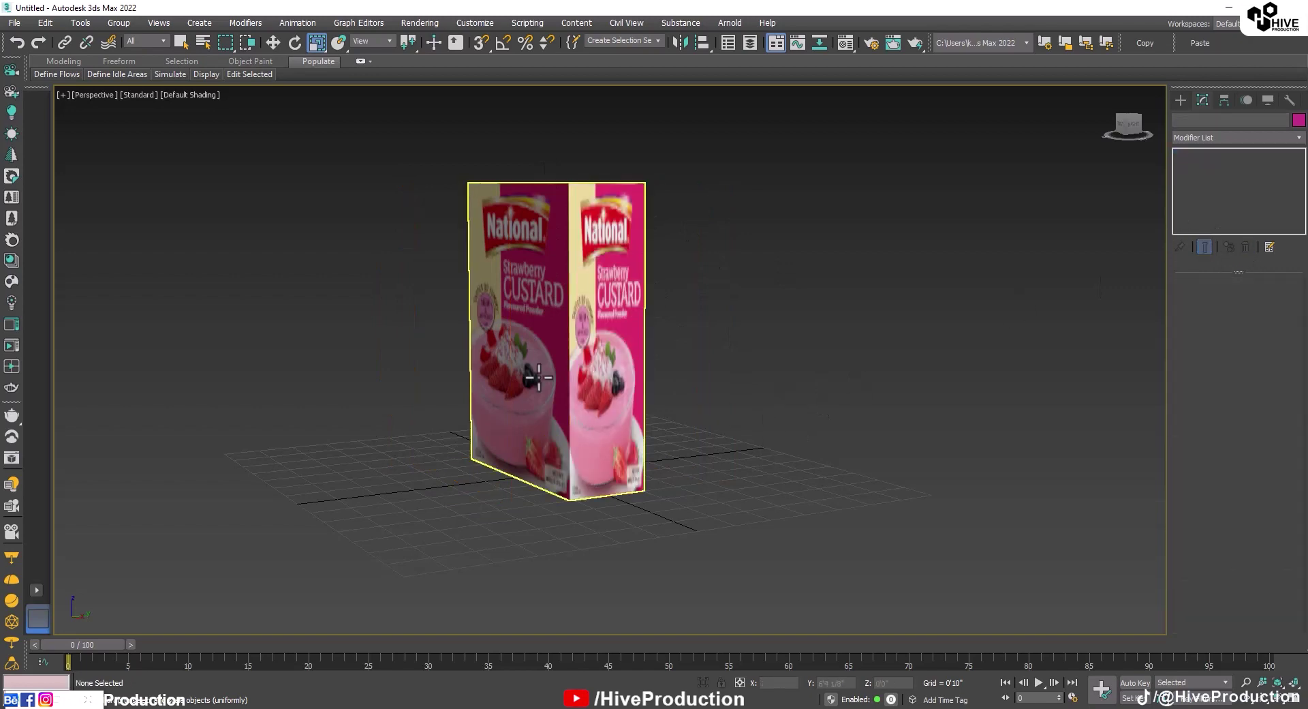
alt+middle_drag(535, 374, 654, 386)
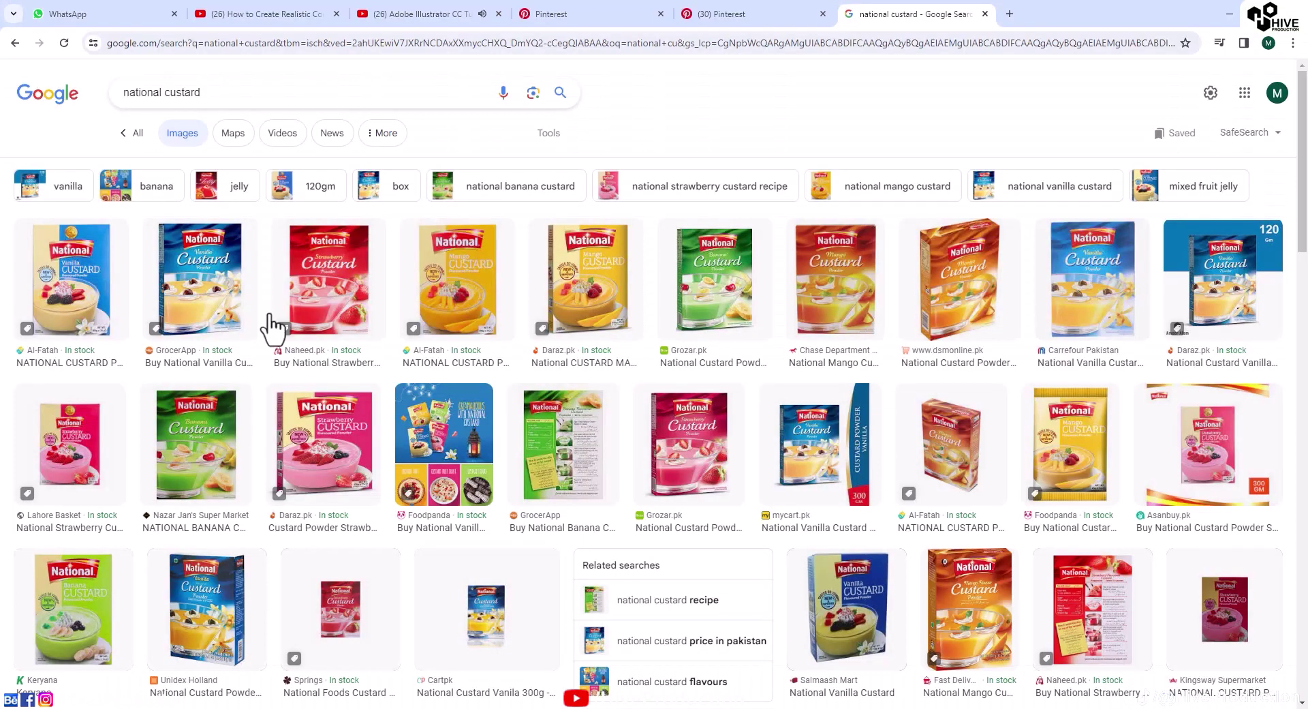
Switch to the browser and examine the strawberry and vanilla custard box photos to see how the front, side and top artwork differ.
click(276, 446)
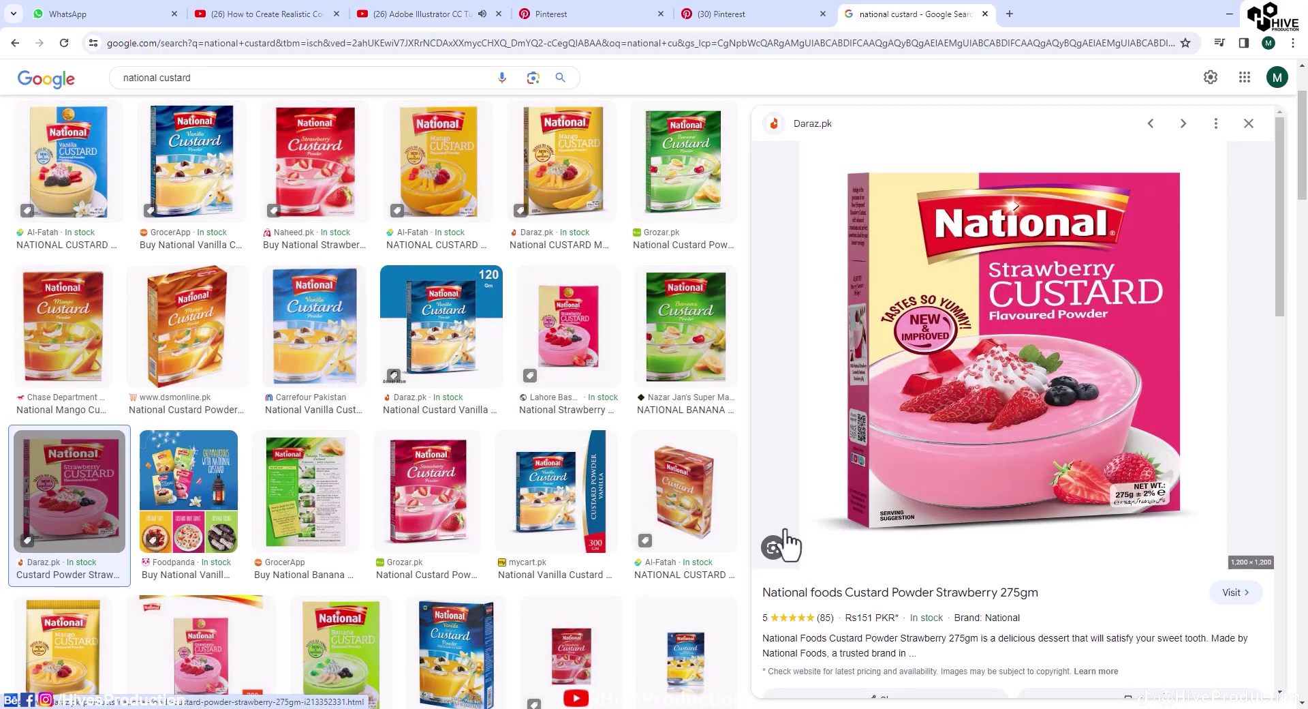
scroll(400, 446, down, 5)
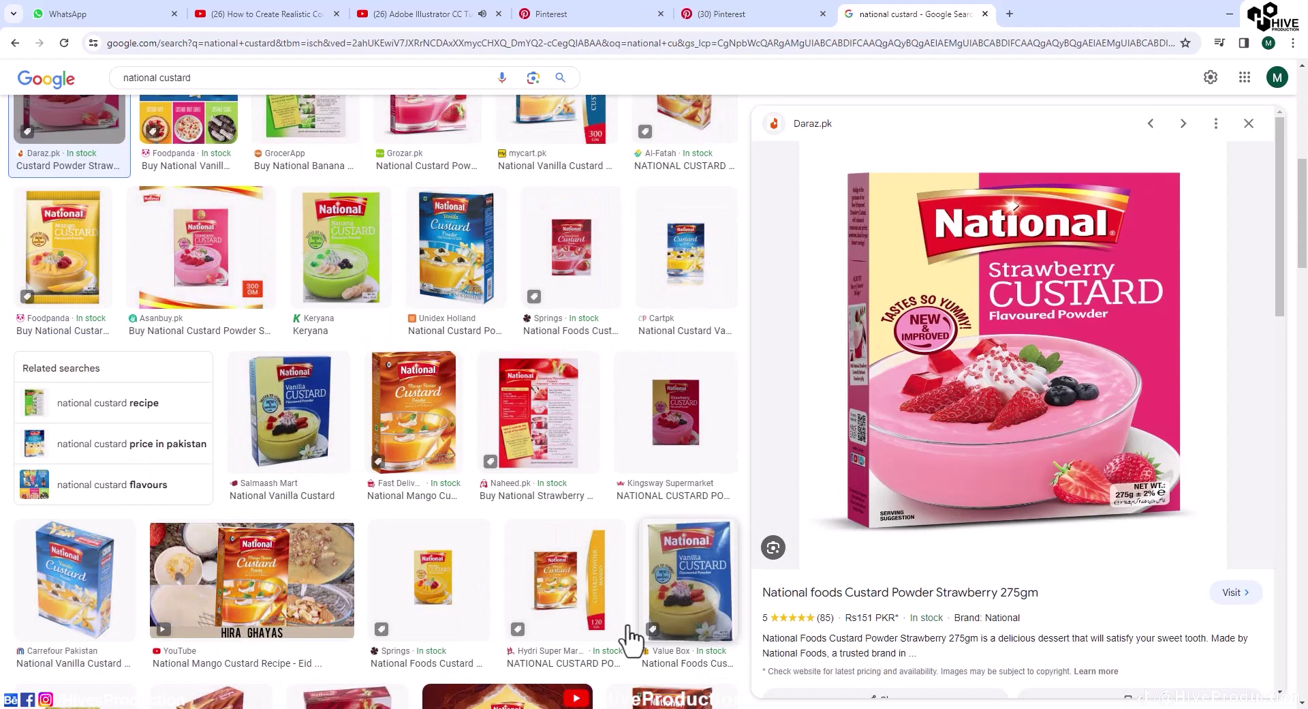
click(41, 565)
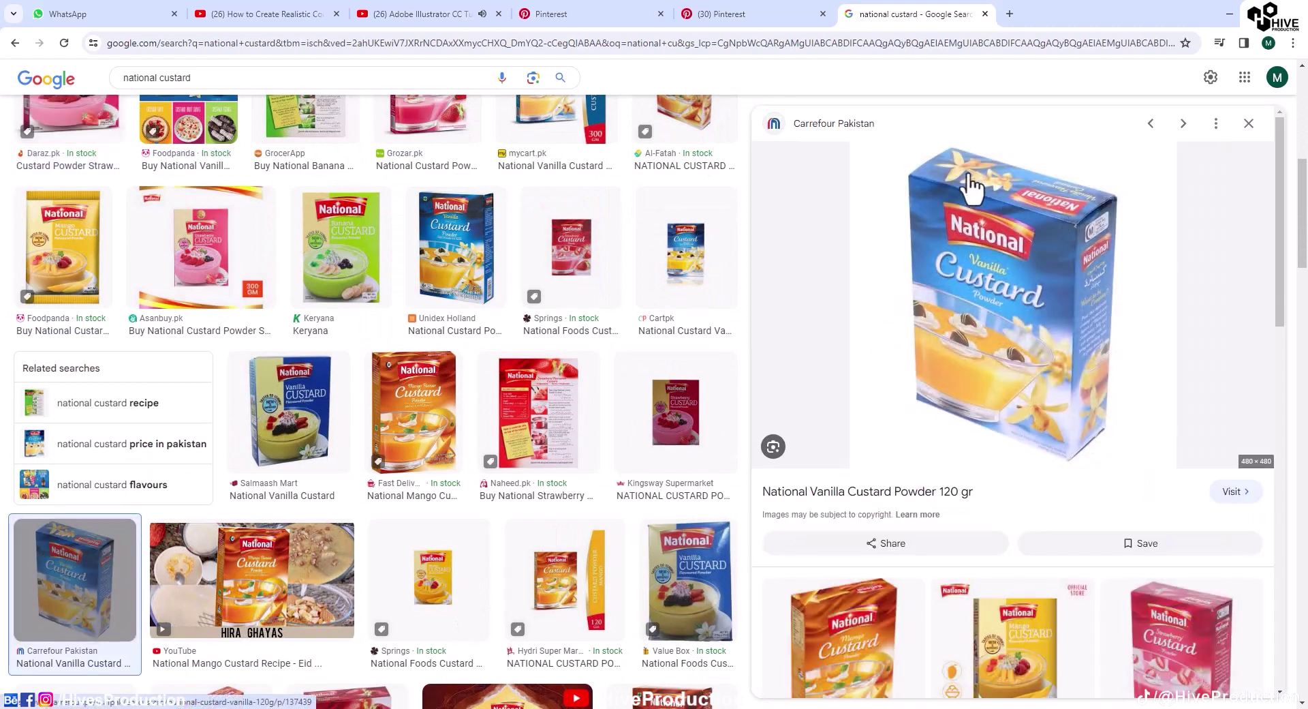
click(1197, 616)
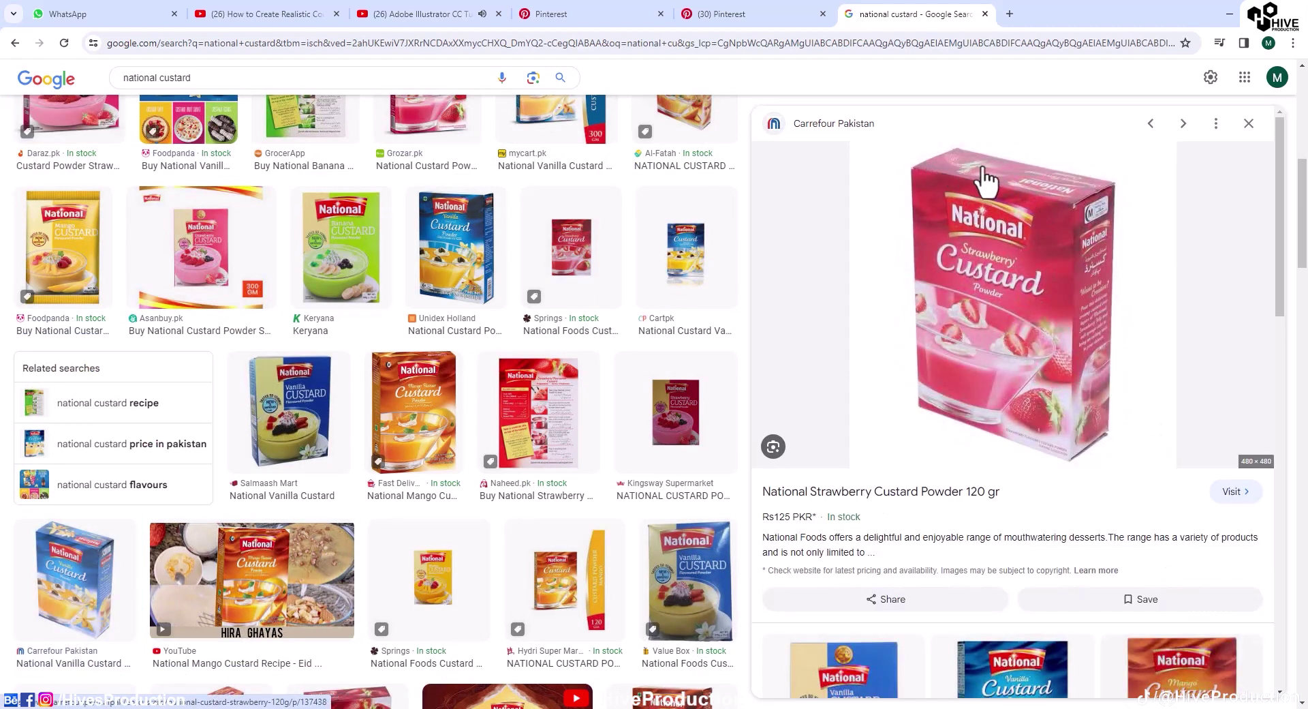
click(1228, 15)
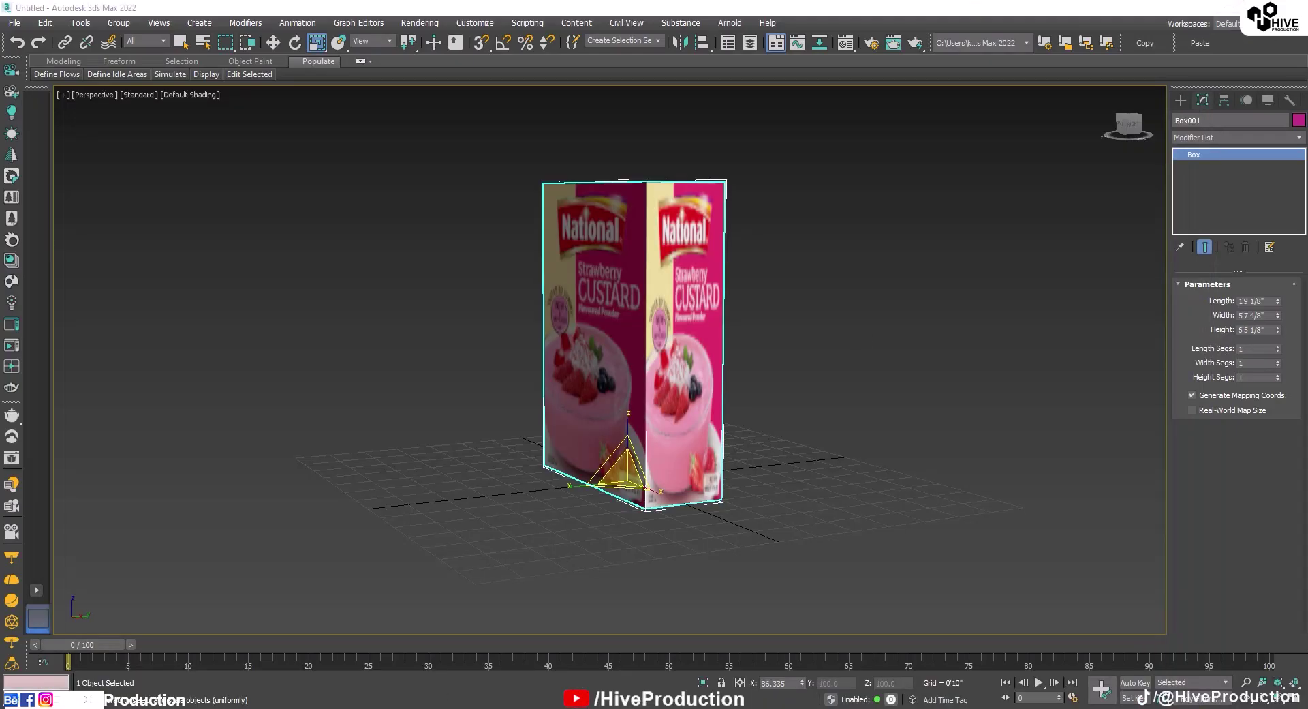
Switch to File Explorer and view the Strawberry_Center, Strawberry_Side and Strawberry_Top images in the Strawberry folder.
click(287, 708)
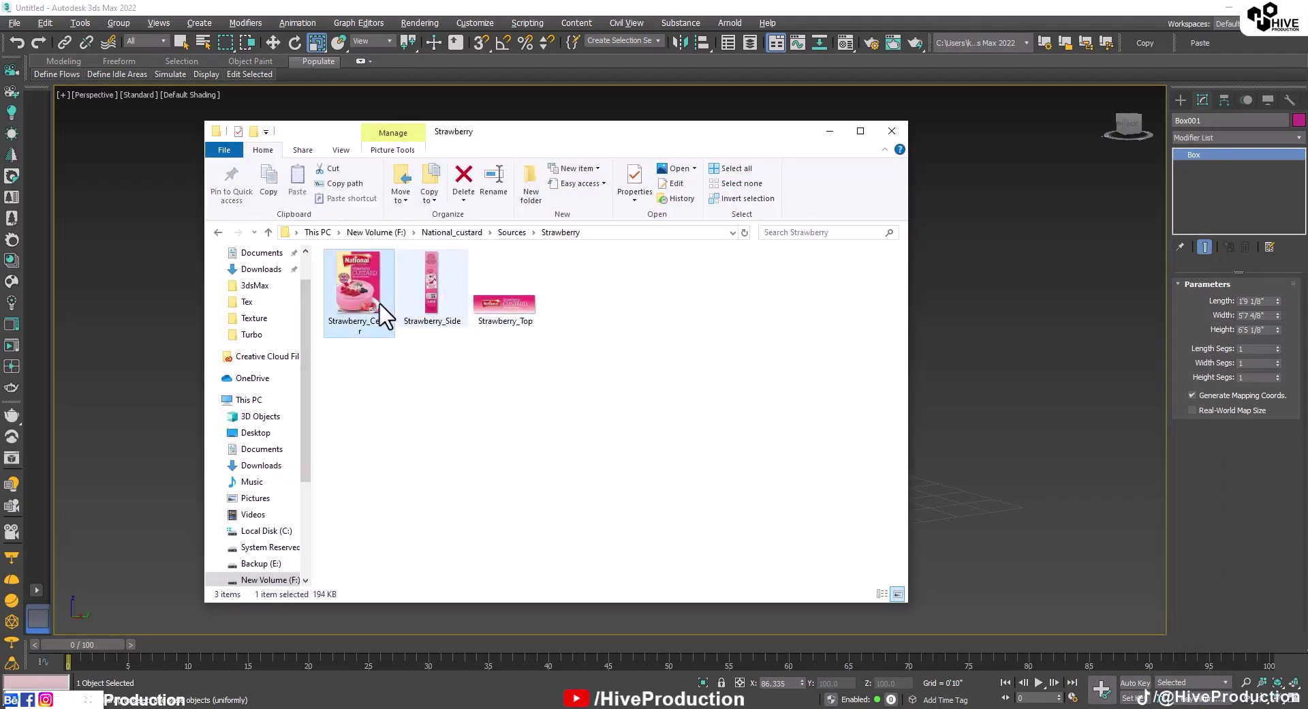
double_click(383, 304)
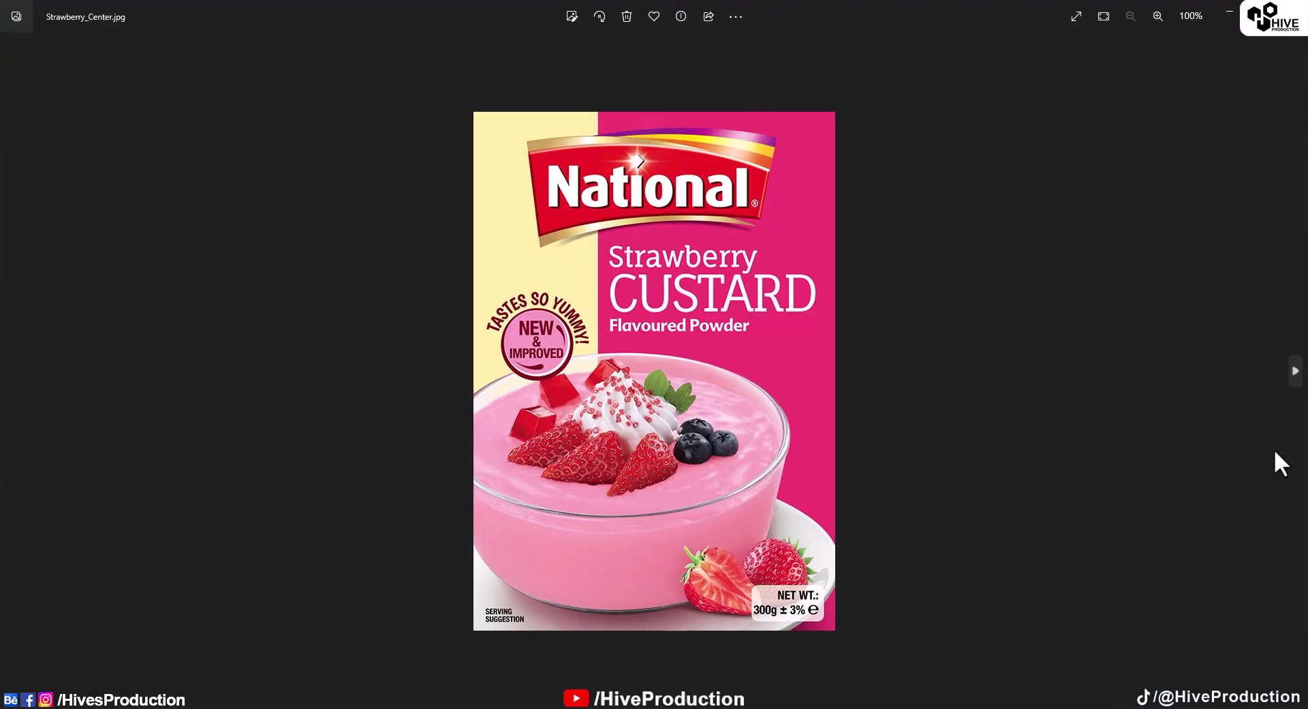
click(1295, 373)
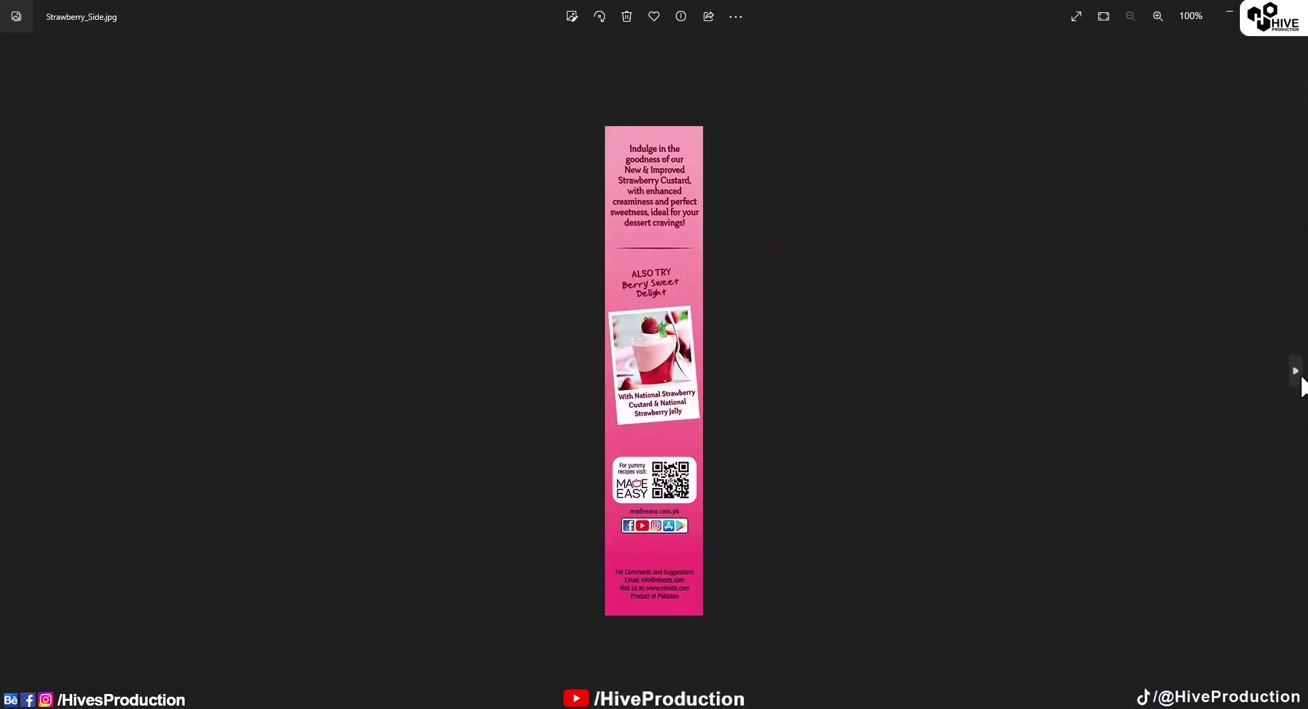
click(1296, 372)
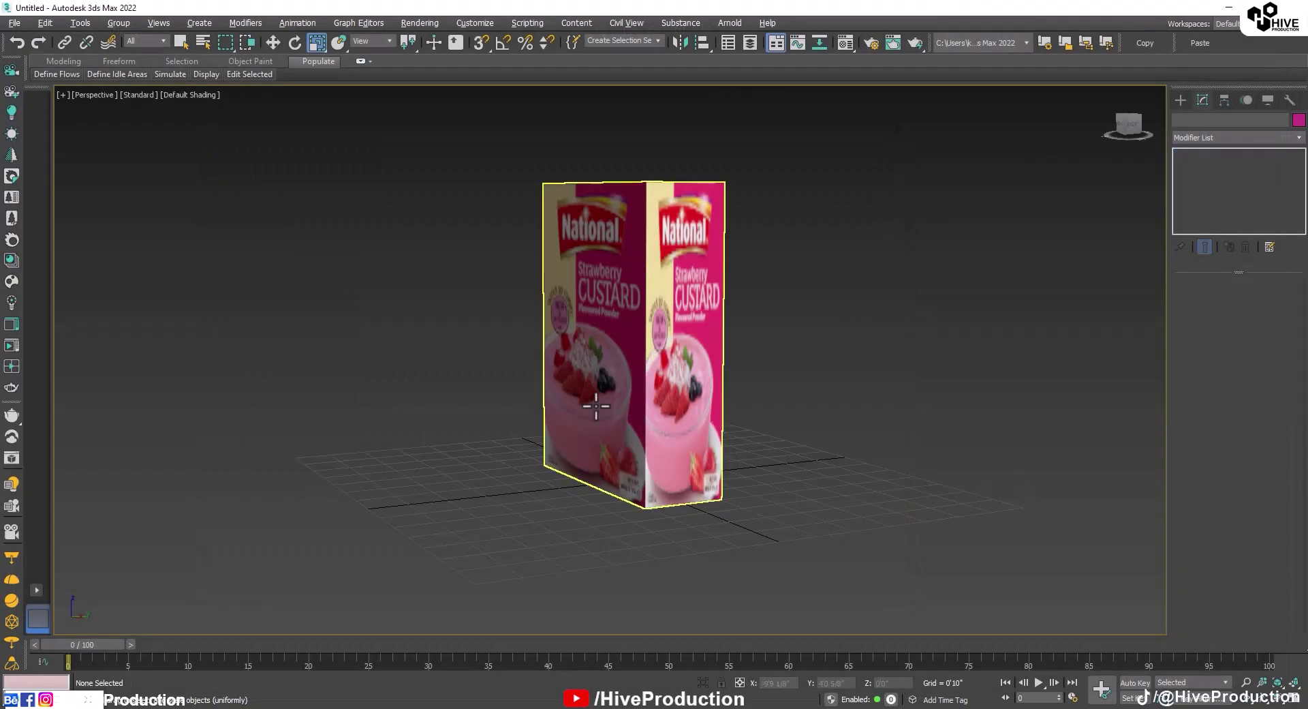
Select the custard box and add an Unwrap UVW modifier to it.
mouse_move(596, 406)
alt+middle_down()
mouse_move(660, 445)
mouse_move(608, 418)
alt+middle_up()
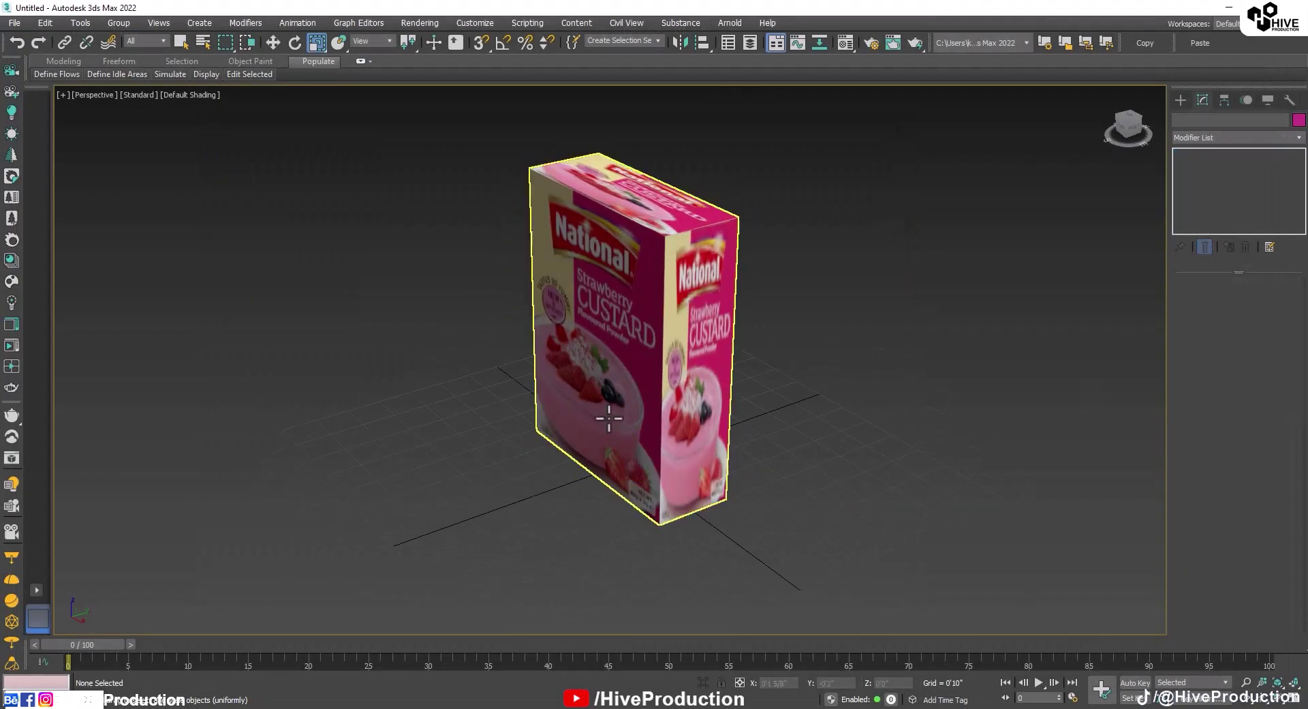
click(609, 418)
alt+middle_drag(550, 497, 579, 477)
click(1224, 140)
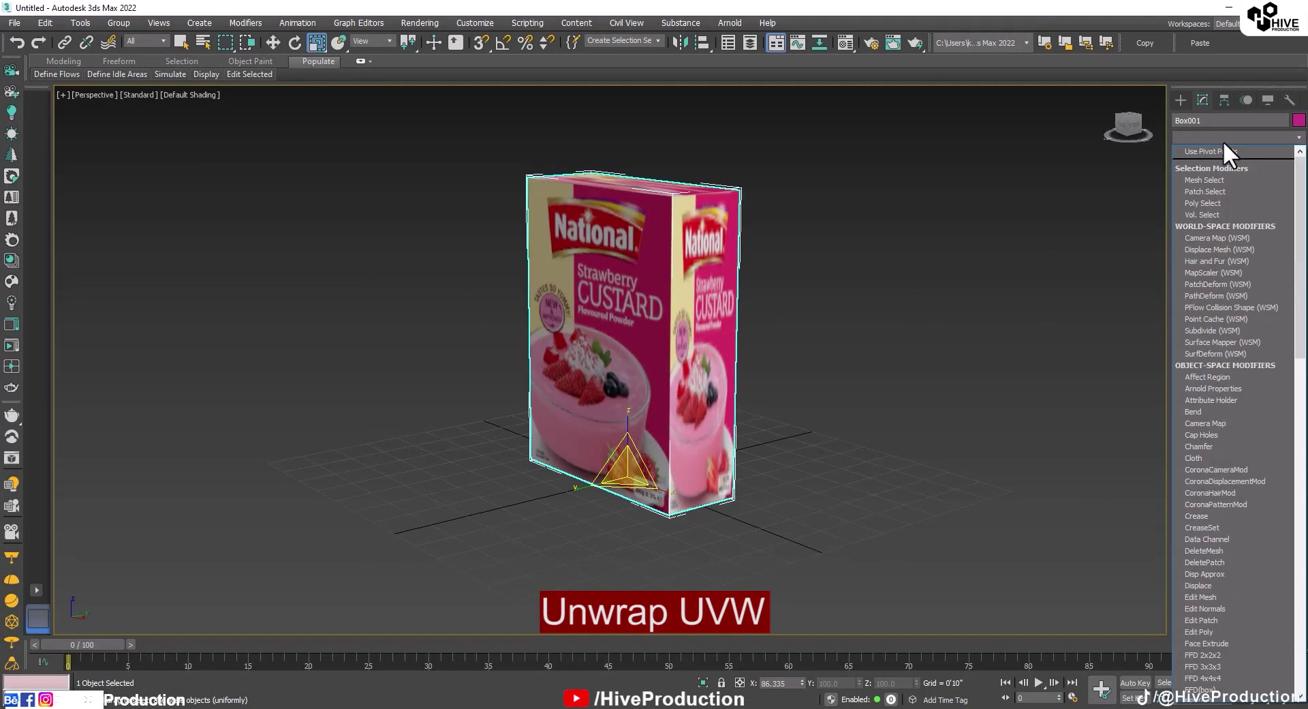
key(u)
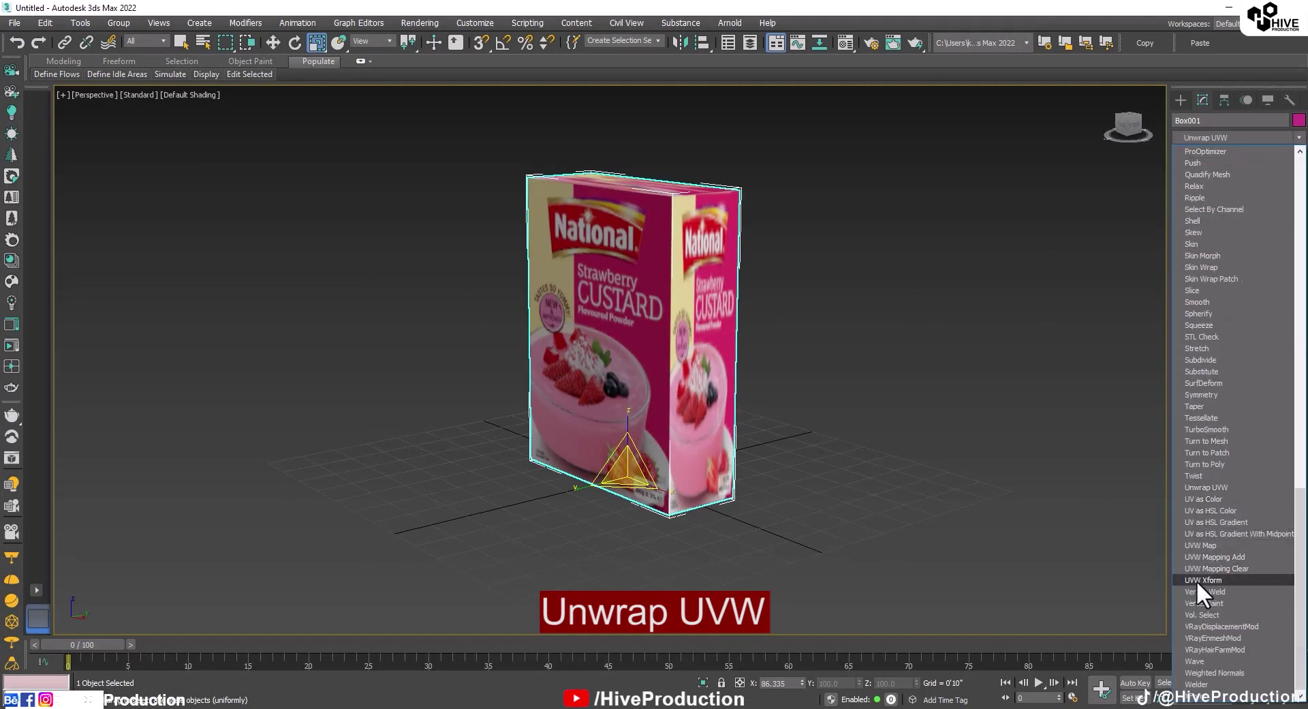
click(1232, 489)
Open the UV Editor for the box's Unwrap UVW modifier.
alt+middle_drag(704, 470, 862, 365)
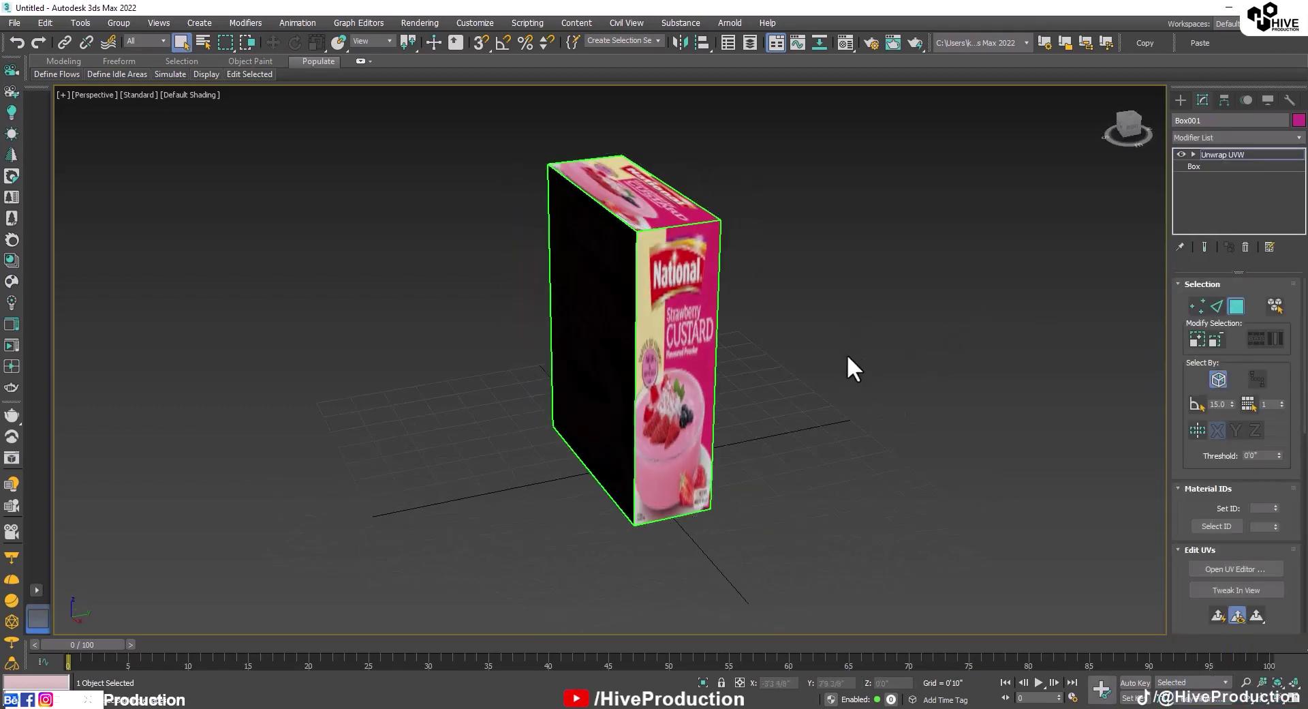
key(g)
drag(1177, 474, 1174, 320)
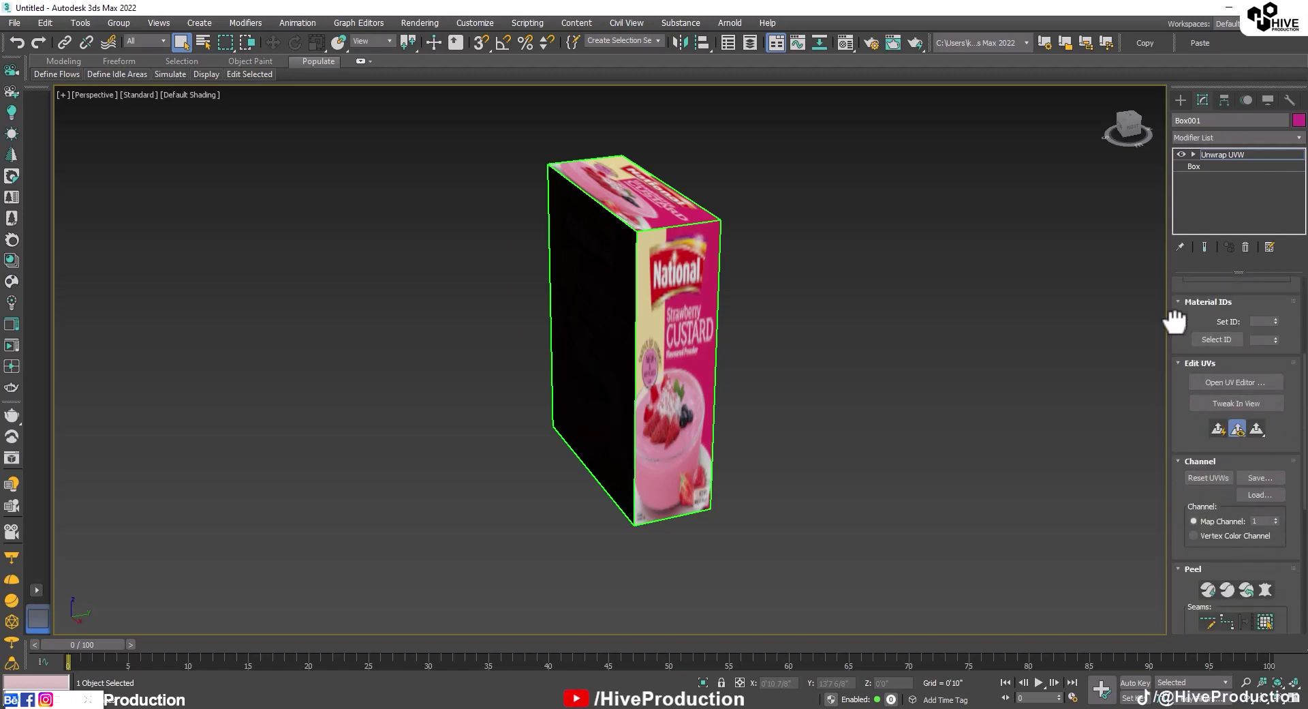
click(1233, 380)
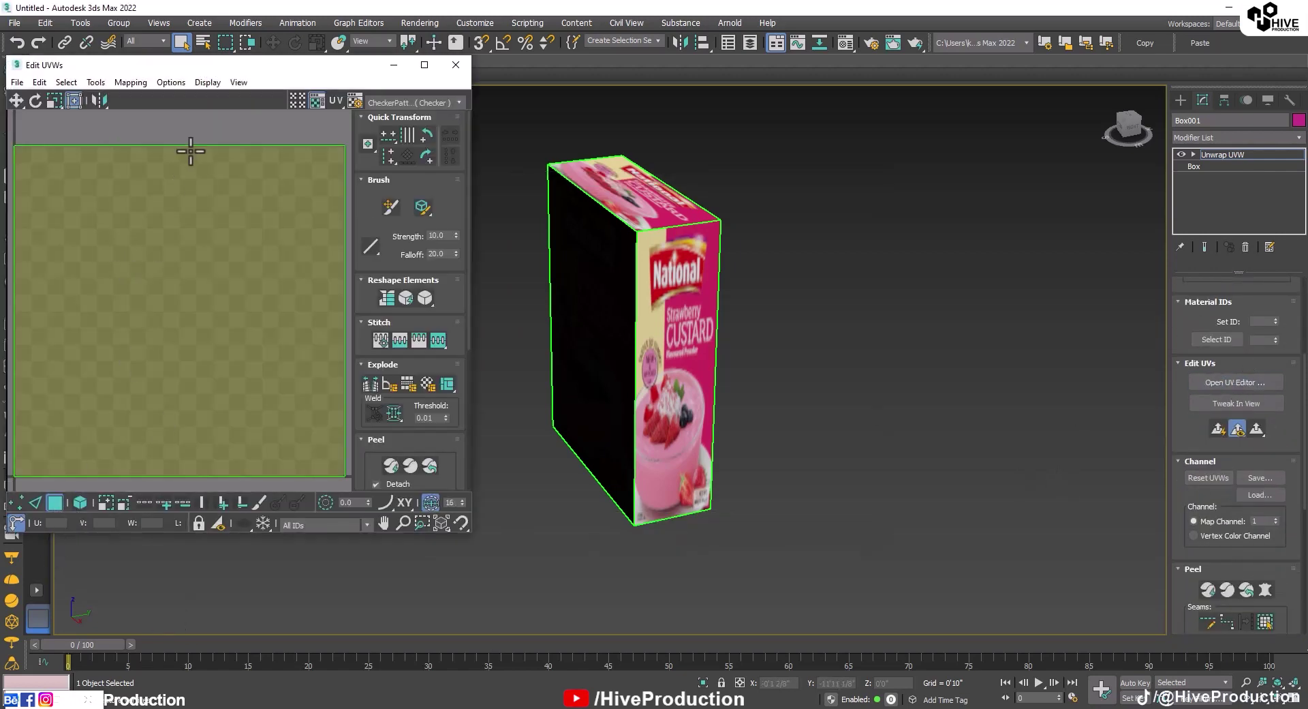
Apply Flatten Mapping to the box's UVs with a polygon angle threshold of 45.0 and spacing of 0.001.
click(125, 83)
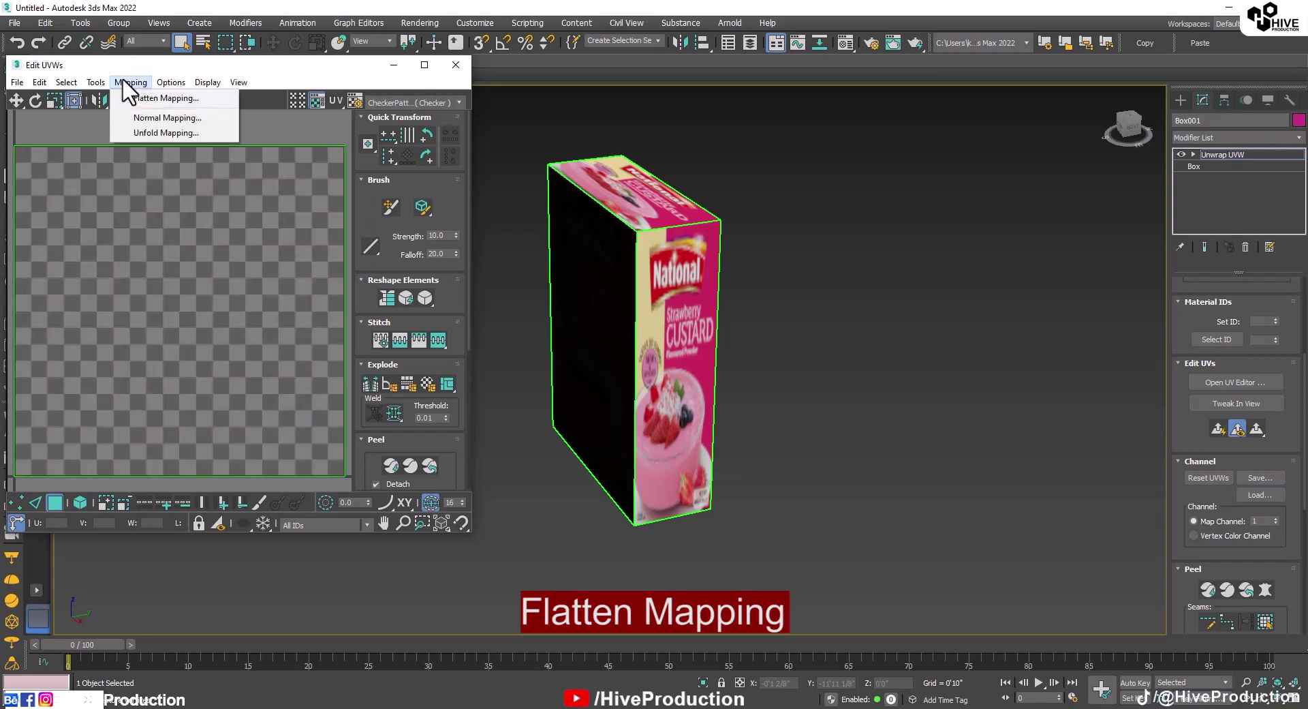
click(164, 98)
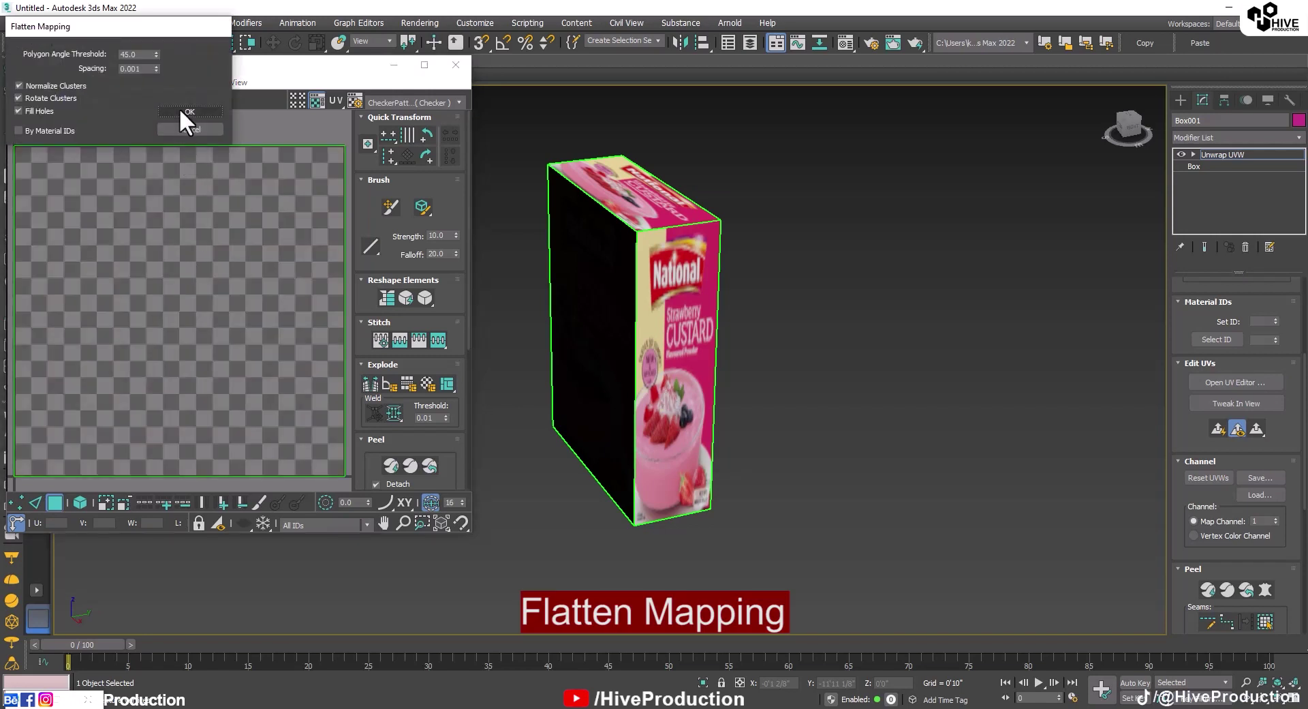
click(184, 111)
scroll(217, 223, down, 3)
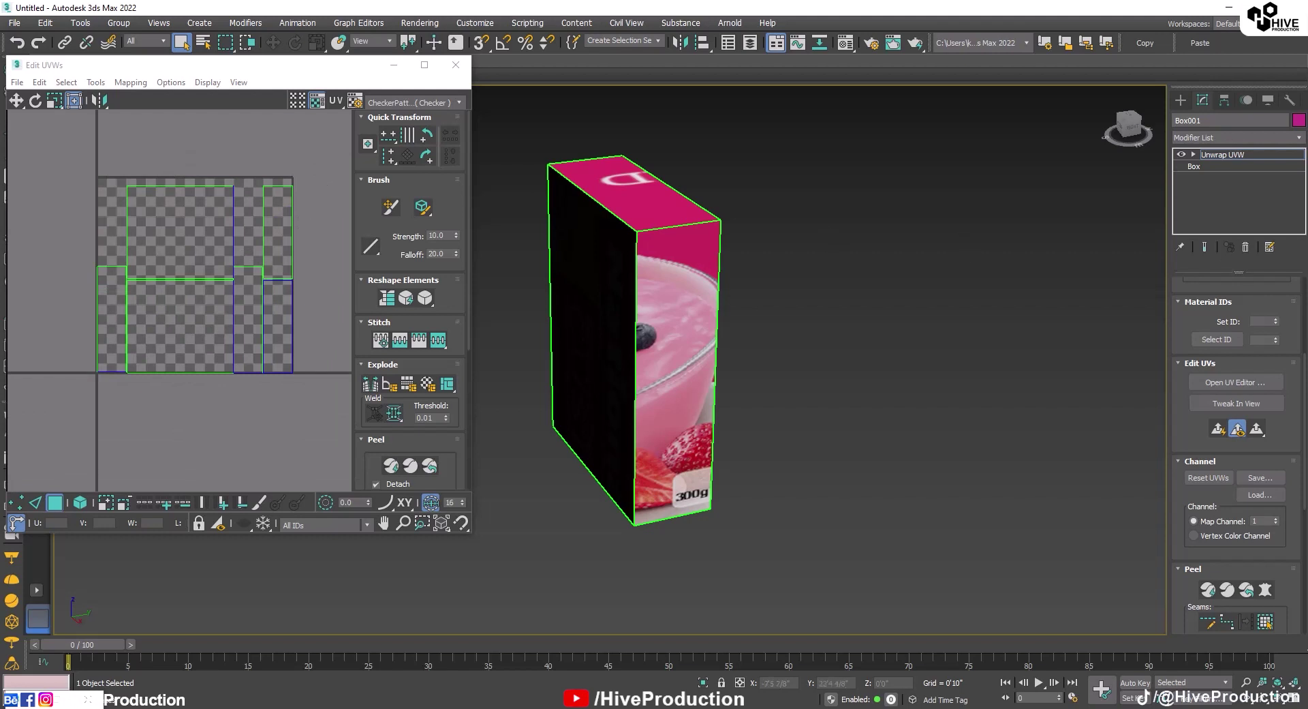
middle_drag(316, 324, 336, 329)
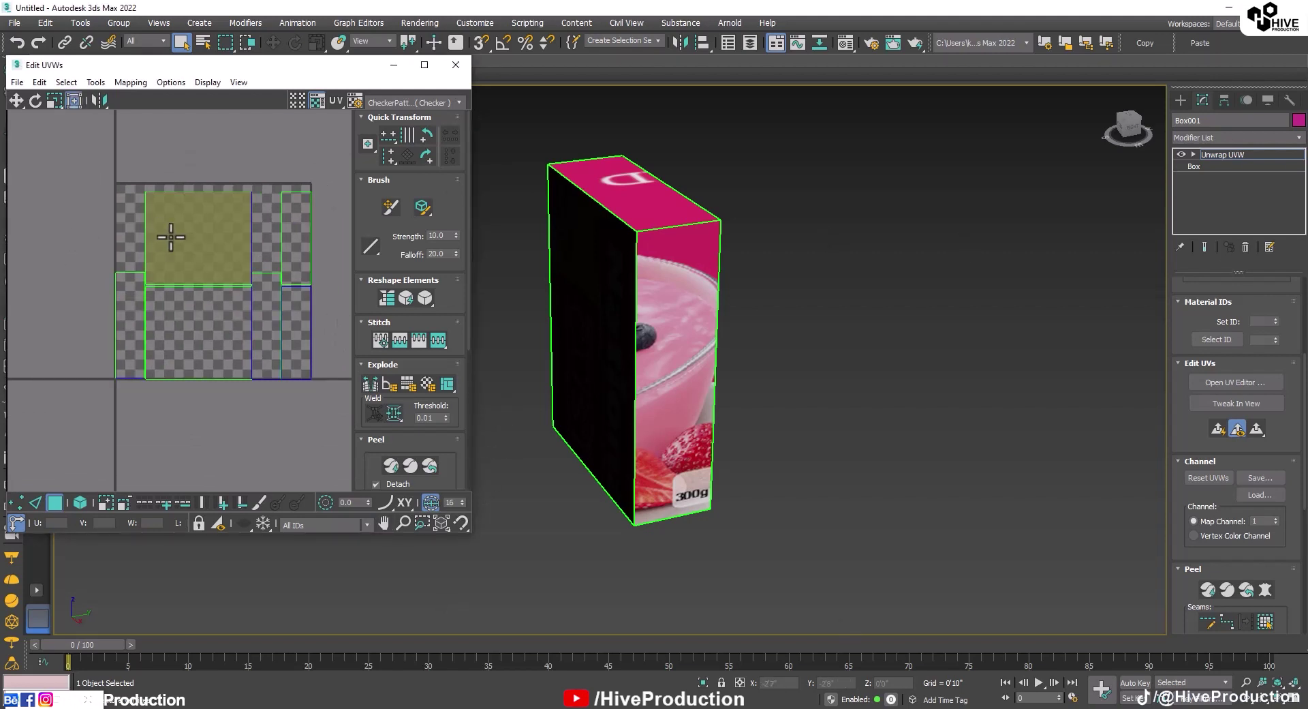
scroll(171, 236, down, 2)
Scale all UV shells down together slightly so they sit inside the tile with a margin around them.
key(ctrl+a)
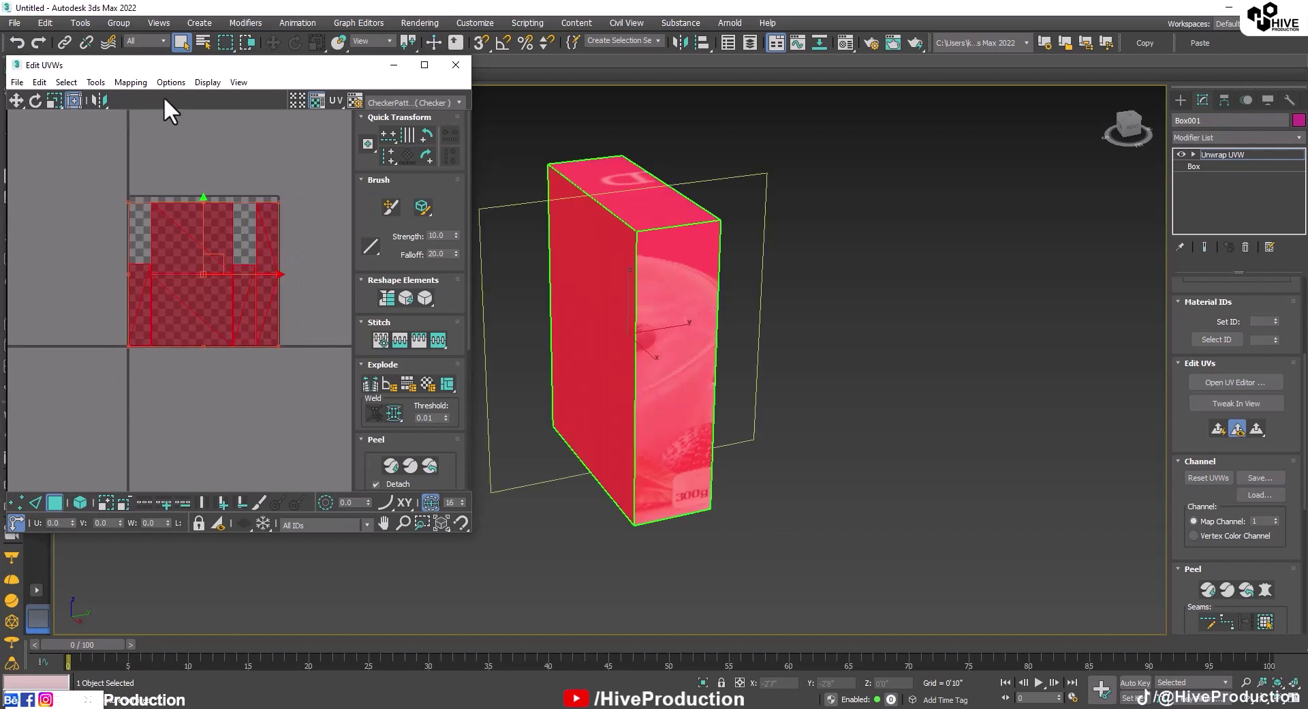
click(55, 100)
drag(199, 252, 208, 264)
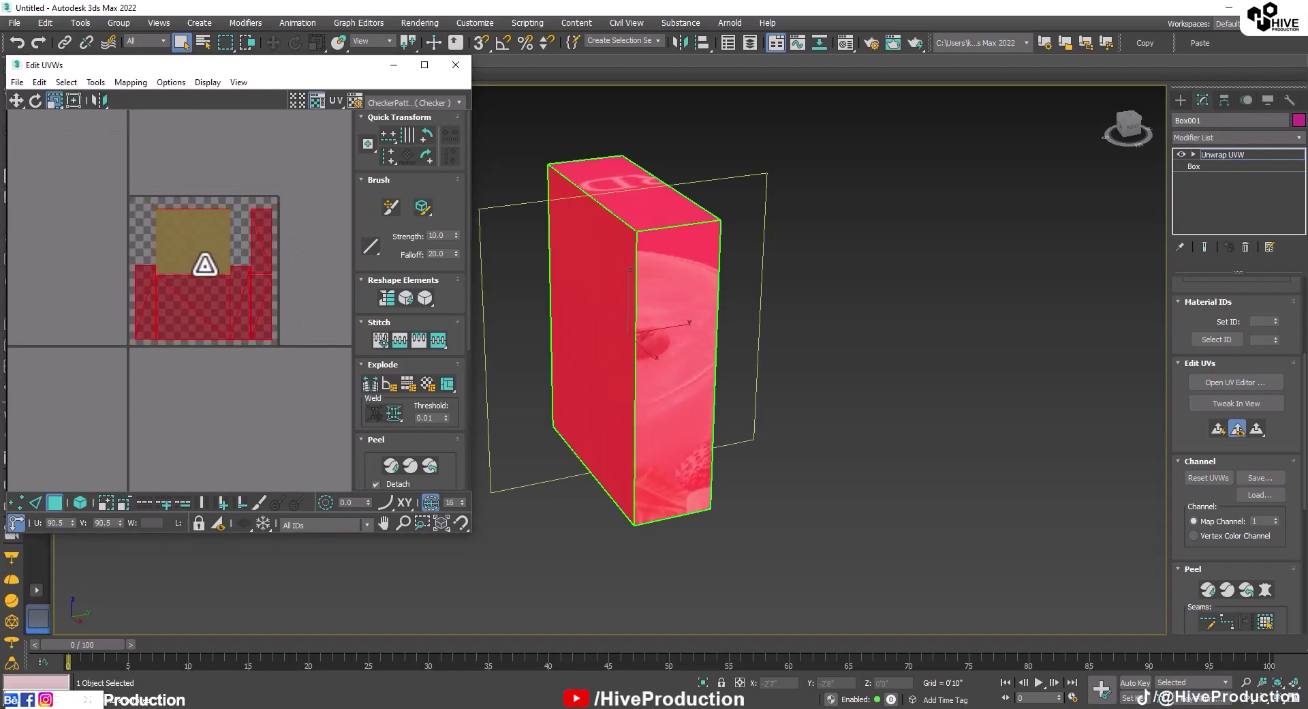
click(209, 158)
scroll(228, 273, up, 3)
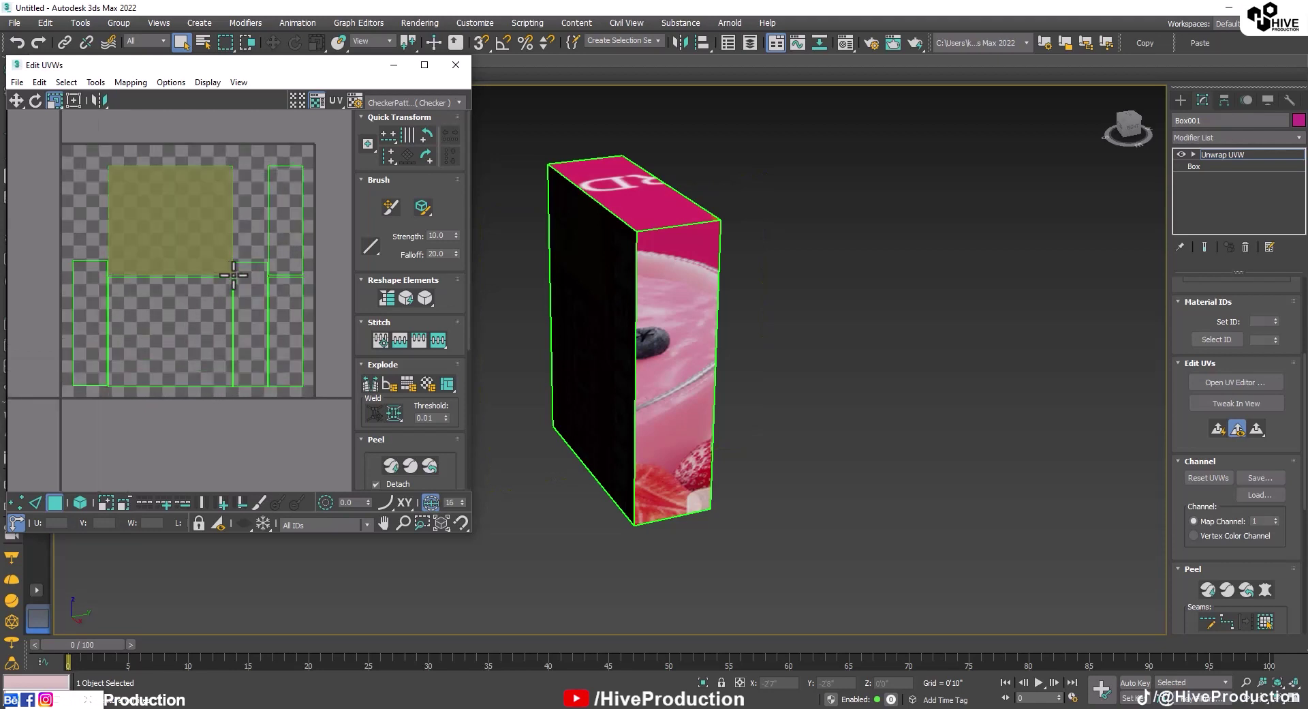
Enlarge the UV editor, shift the two rightmost narrow shells slightly right and raise the upper large shell.
click(421, 68)
drag(742, 447, 742, 447)
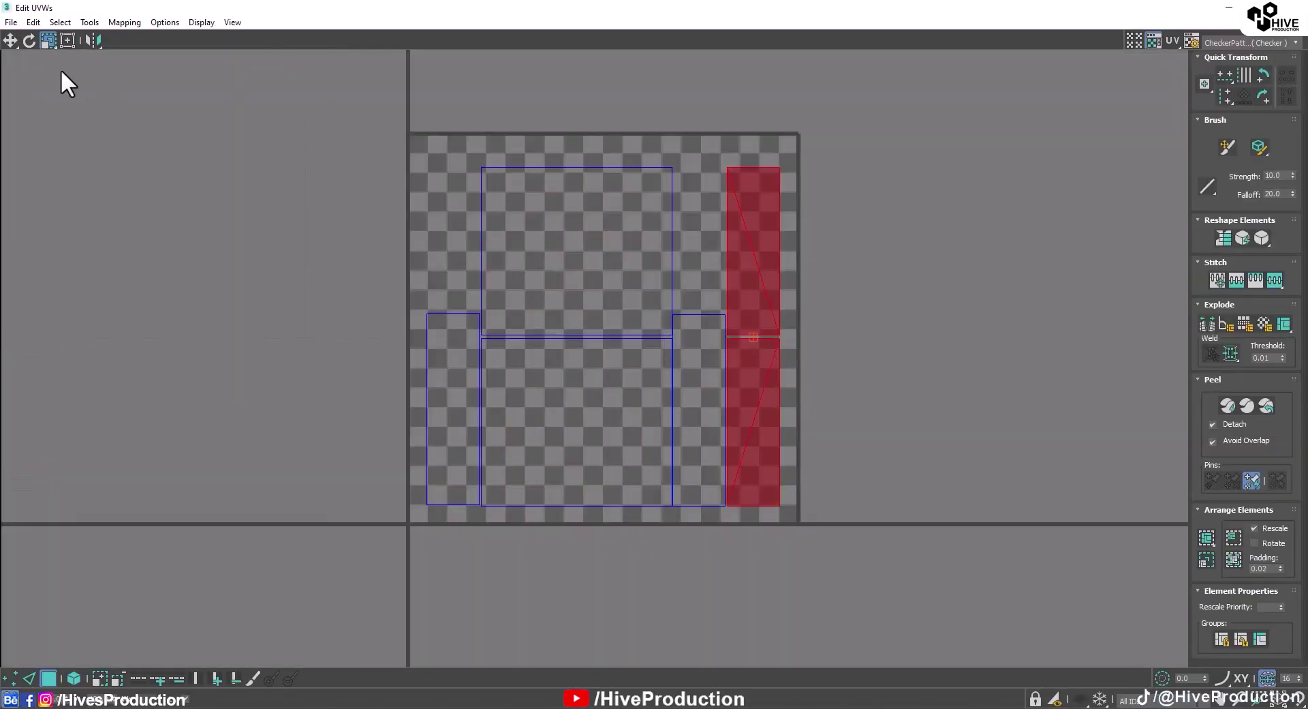
click(11, 40)
drag(756, 283, 760, 283)
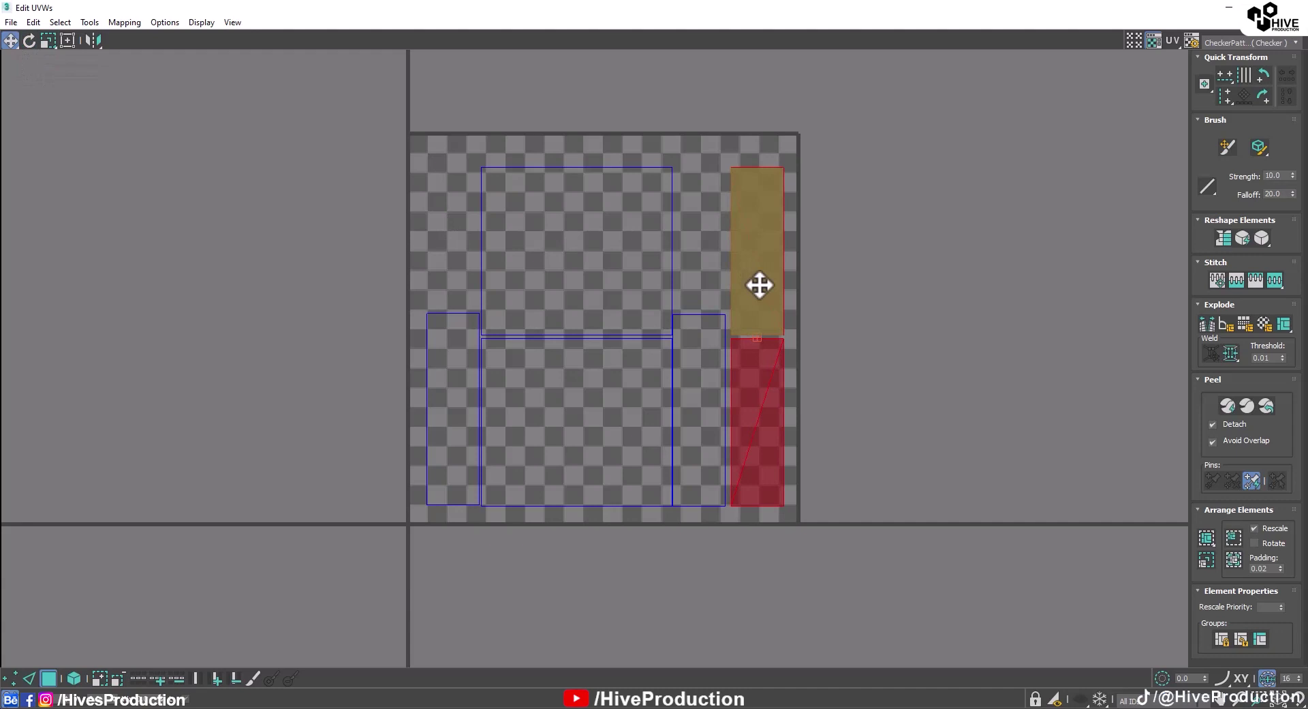
drag(579, 261, 581, 244)
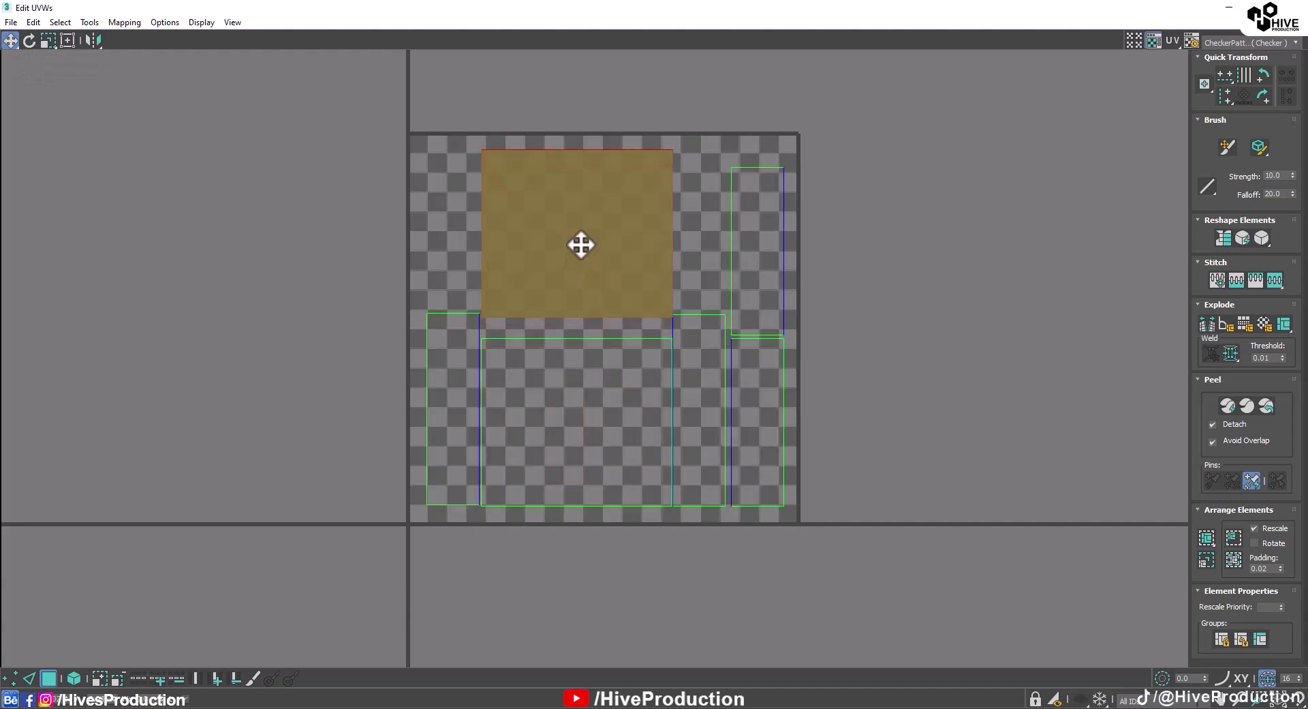
key(ctrl+z)
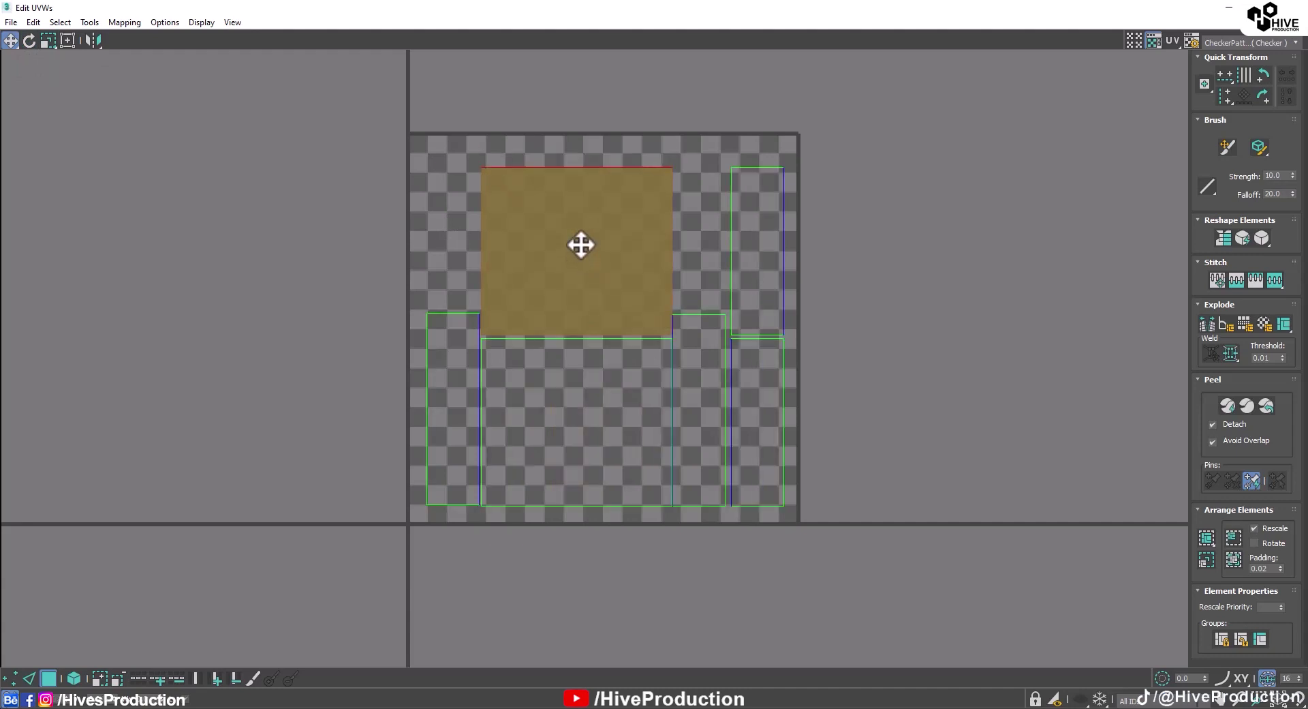
drag(580, 245, 588, 224)
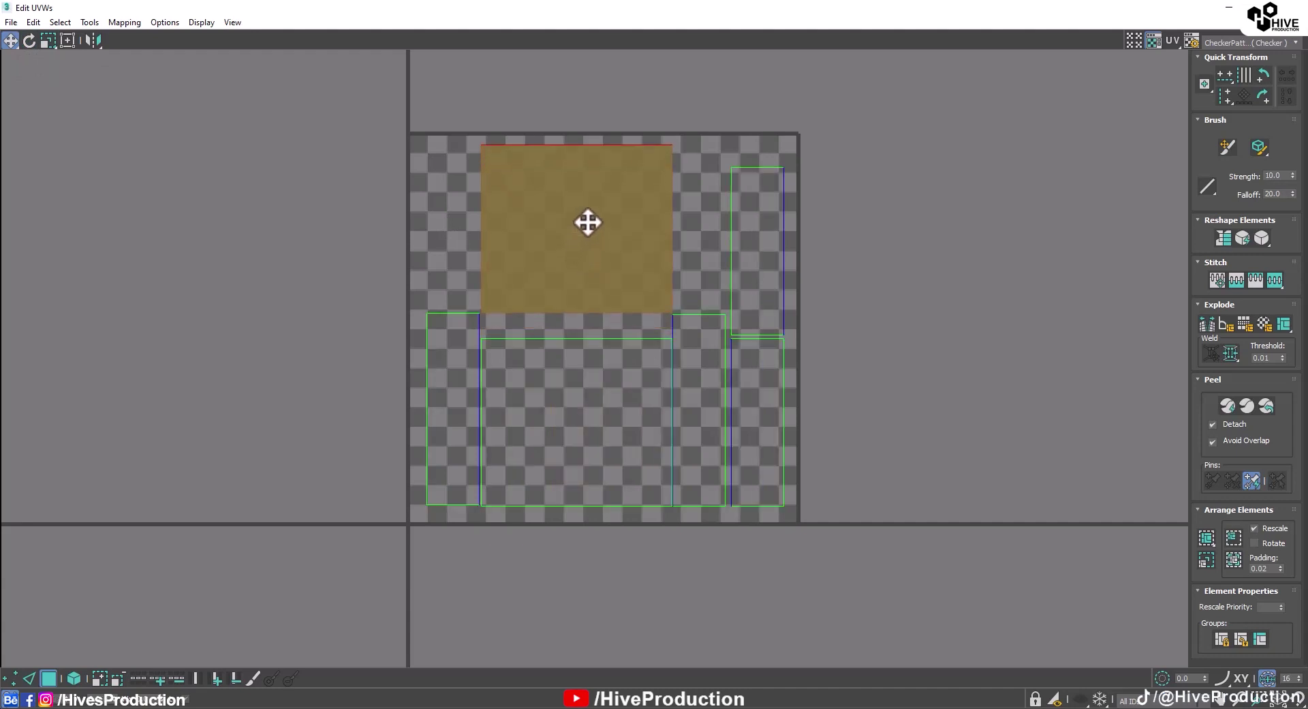
Select individual UV shells and box faces in turn to examine which shell belongs to which side of the box.
click(696, 316)
click(440, 375)
click(779, 374)
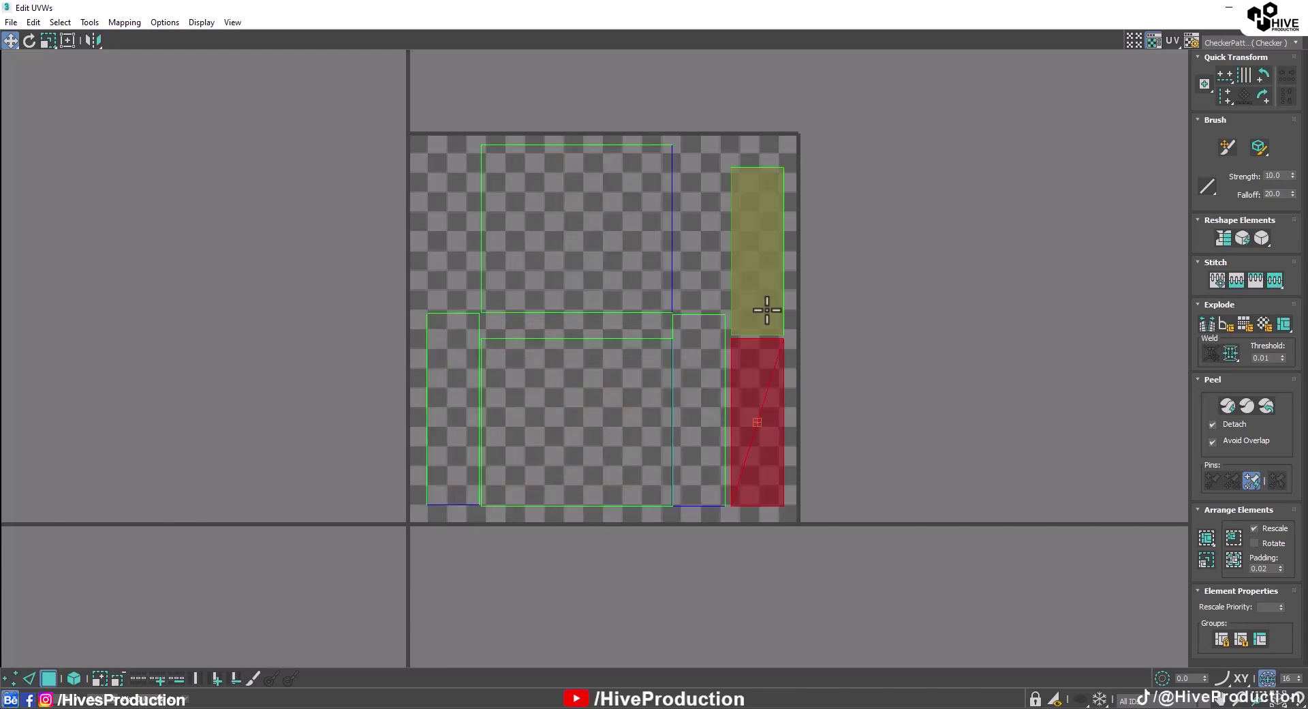
click(765, 306)
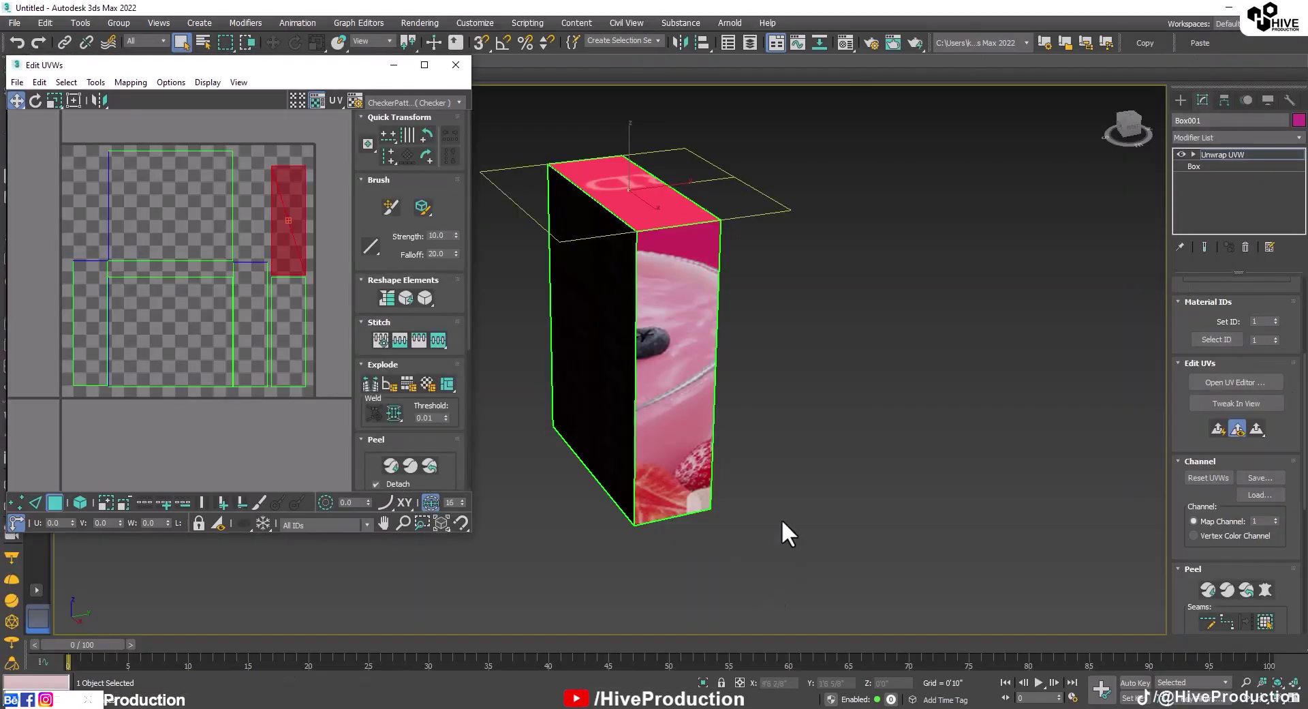
alt+middle_drag(782, 518, 781, 413)
click(305, 314)
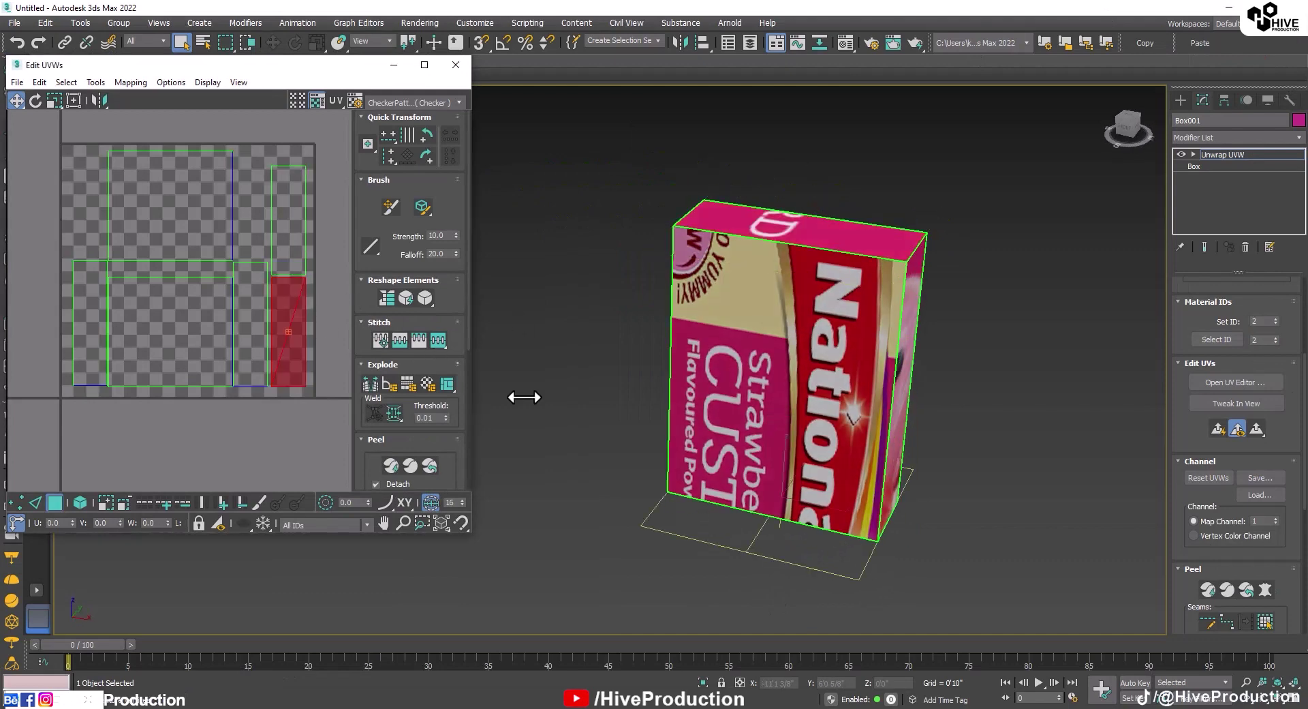
alt+middle_drag(519, 397, 712, 513)
click(878, 378)
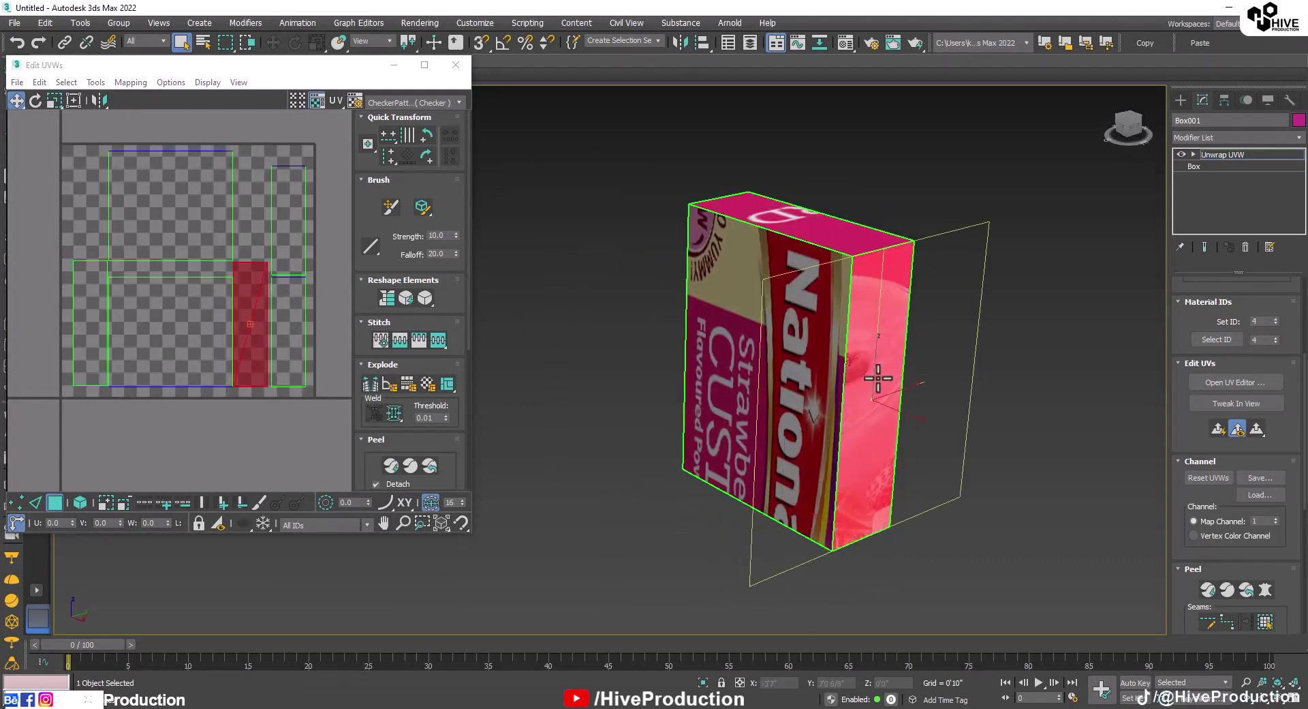
alt+middle_drag(770, 369, 944, 377)
click(766, 424)
click(882, 453)
alt+middle_drag(882, 453, 845, 407)
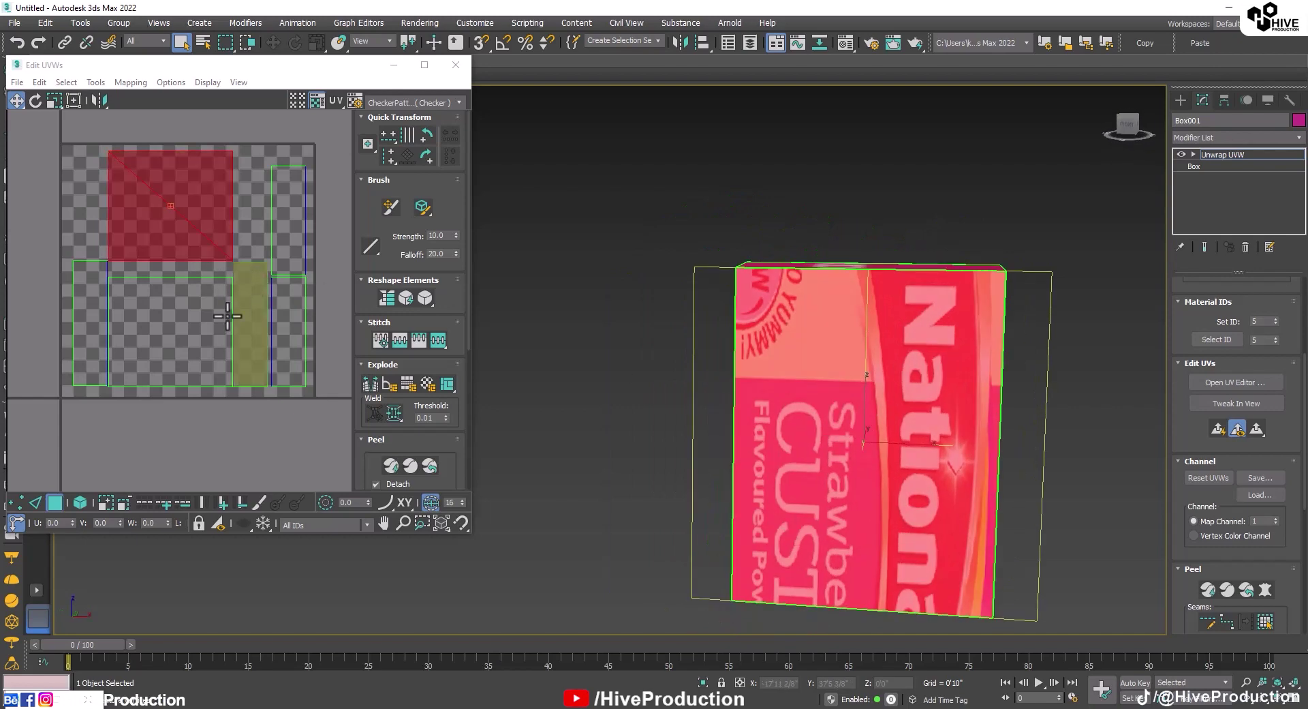
Rotate the two large UV shells together by 90 degrees so the artwork on the box's front stands upright.
ctrl+click(145, 304)
drag(193, 179, 250, 259)
key(ctrl+z)
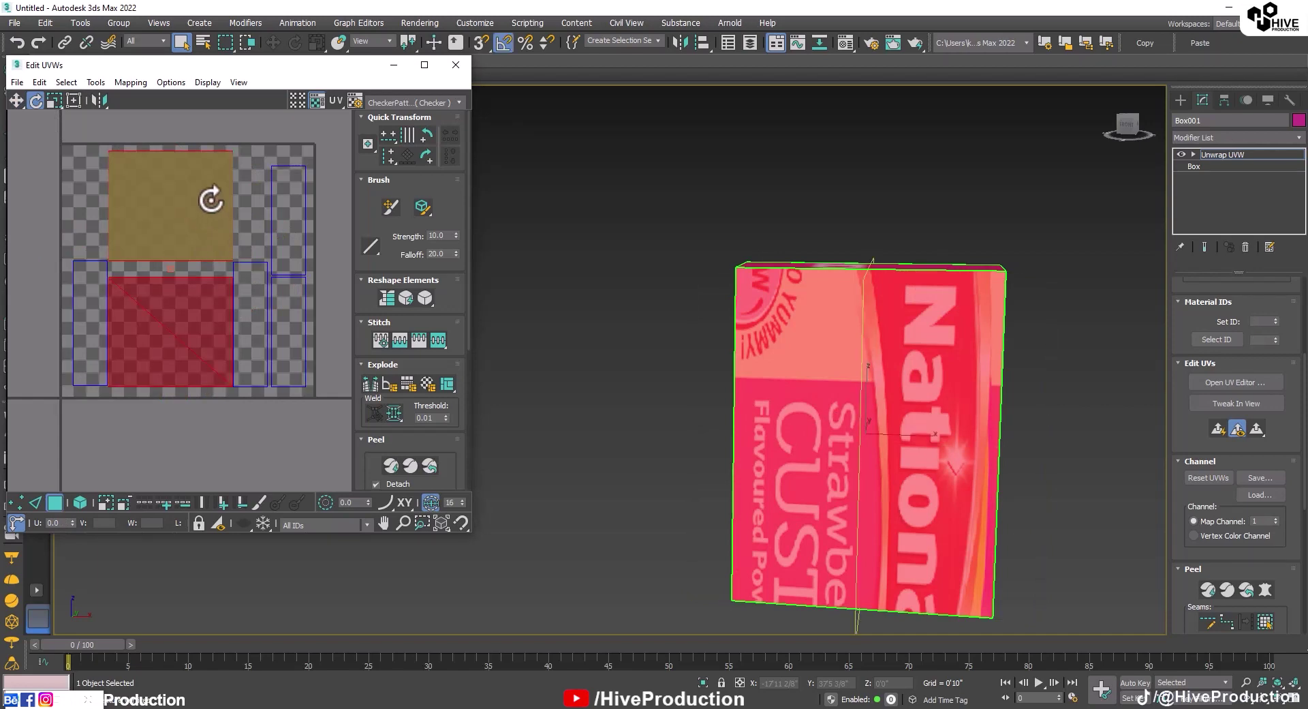
drag(211, 200, 239, 273)
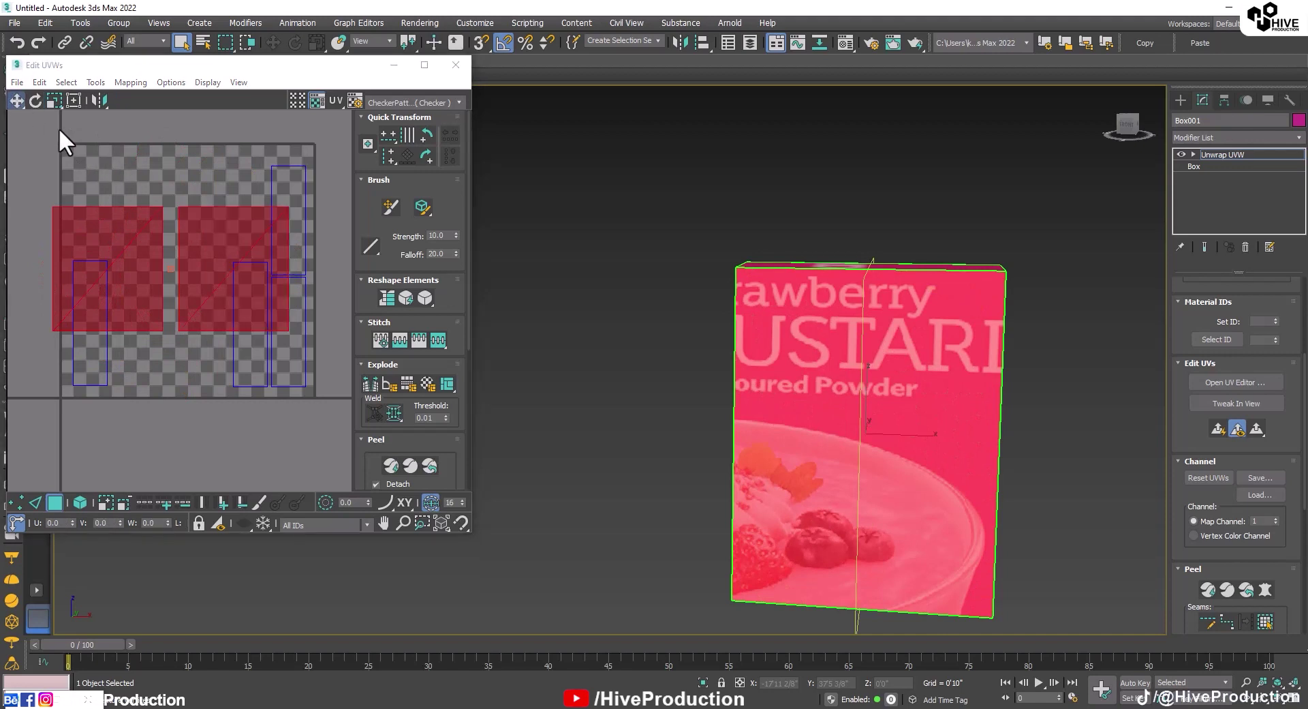
Stack the two large rotated shells one above the other in the tile, between the narrow side shells.
drag(201, 248, 140, 185)
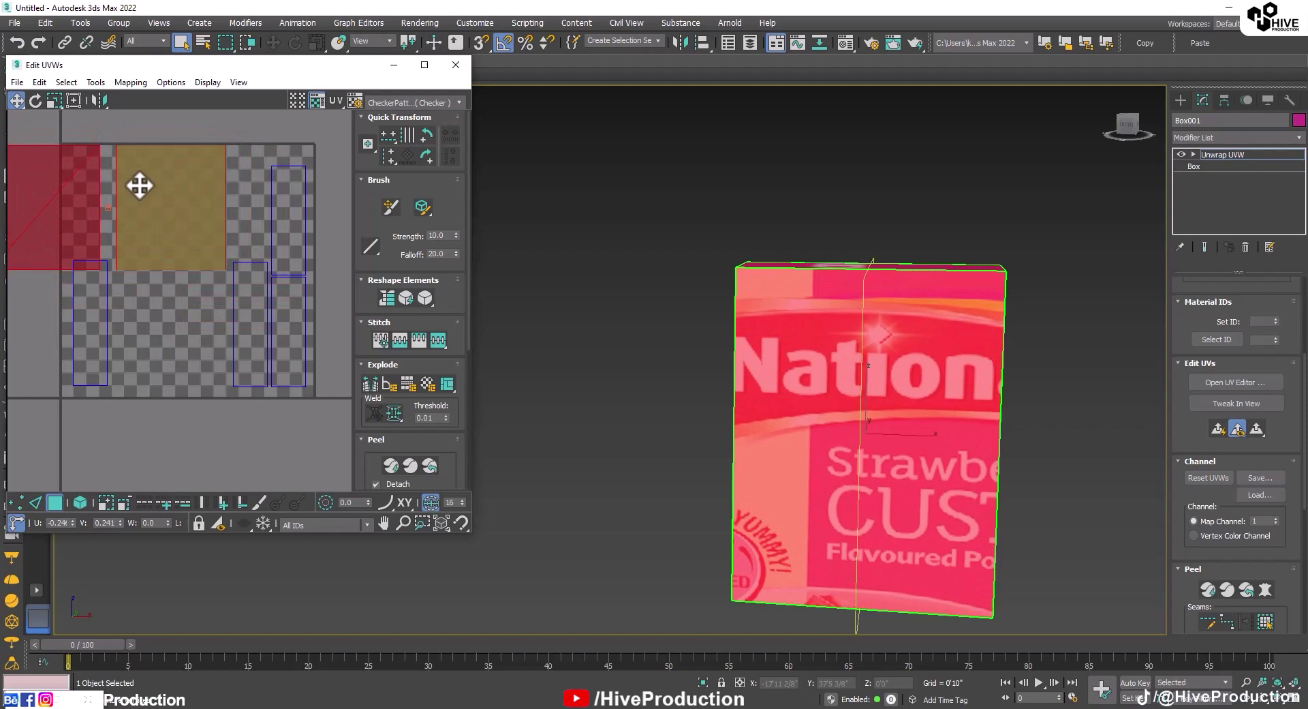
click(158, 325)
drag(66, 242, 197, 356)
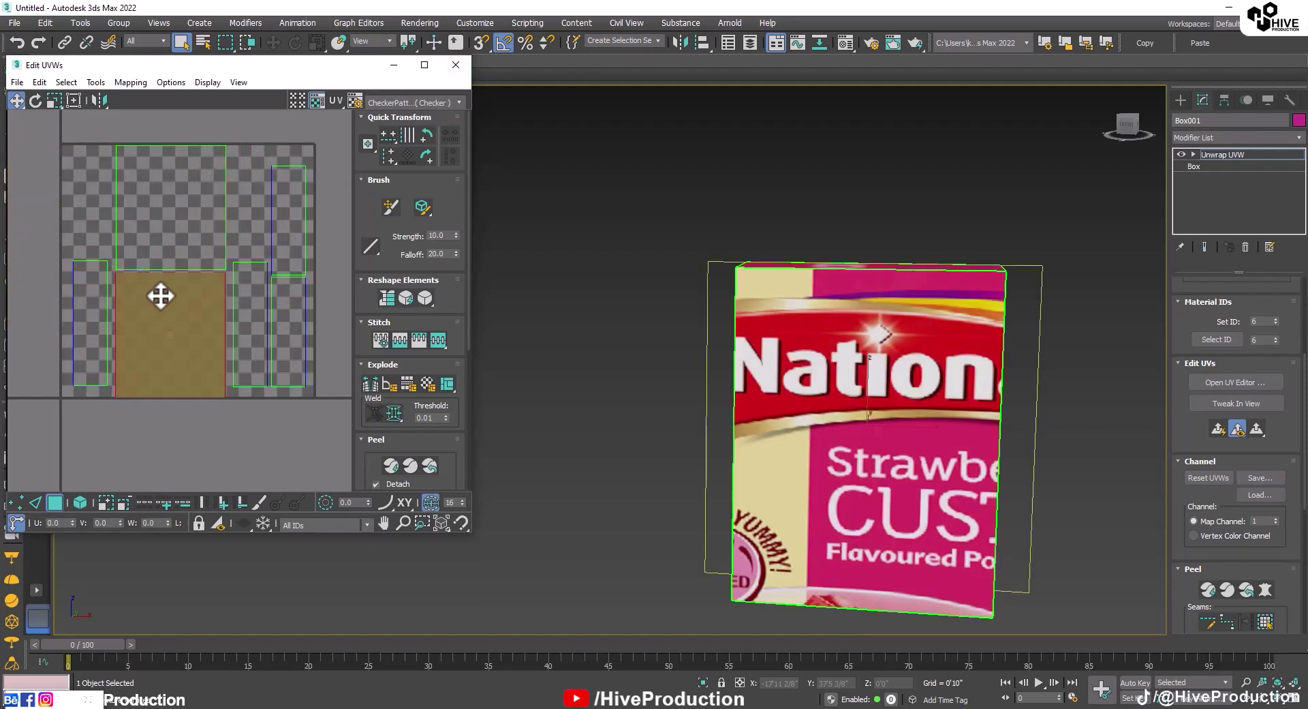
scroll(161, 295, up, 1)
Scale all UV shells down slightly in the enlarged editor to keep them inside the tile, then restore the editor's size.
click(424, 67)
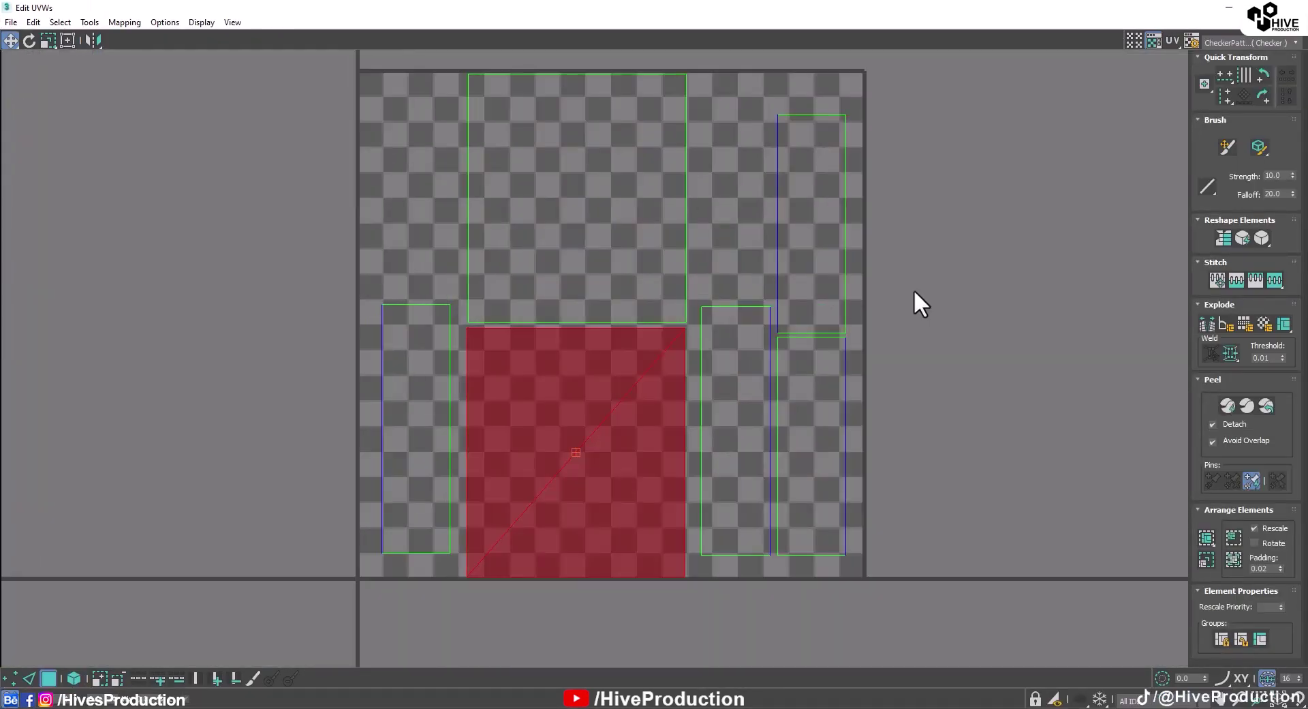
key(ctrl+a)
click(49, 41)
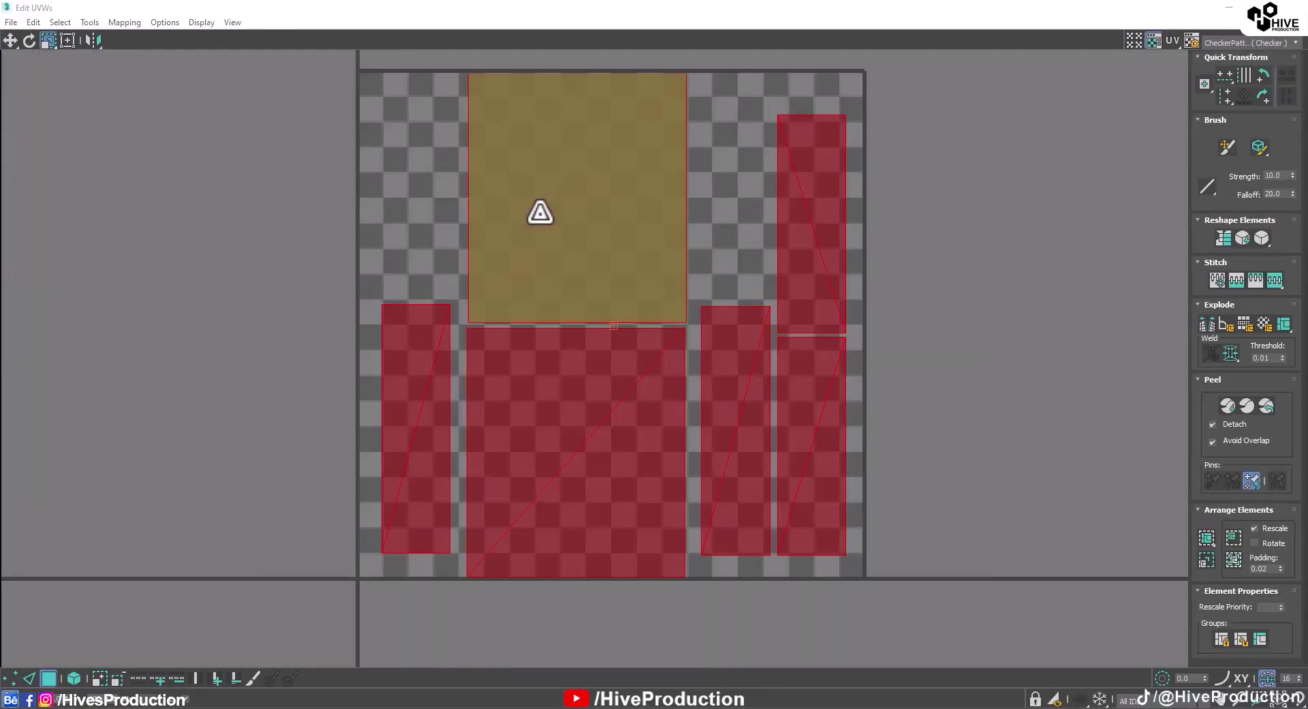
click(983, 265)
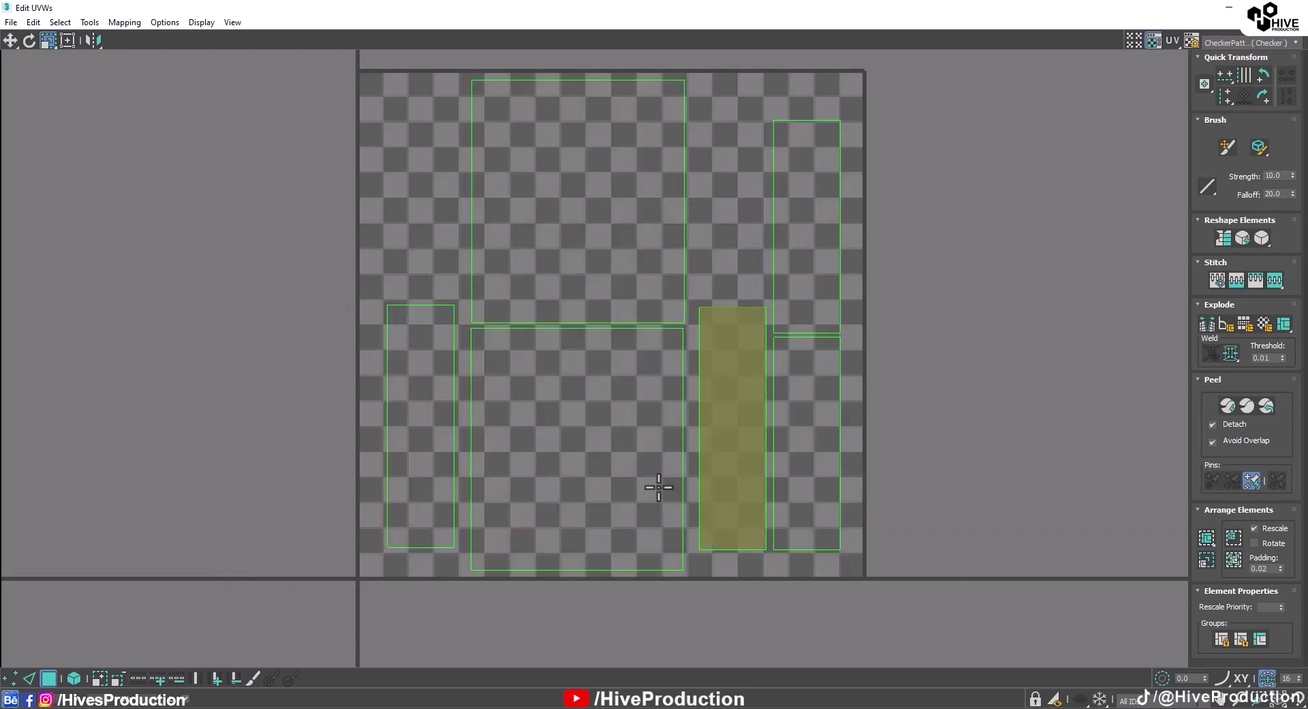
click(555, 300)
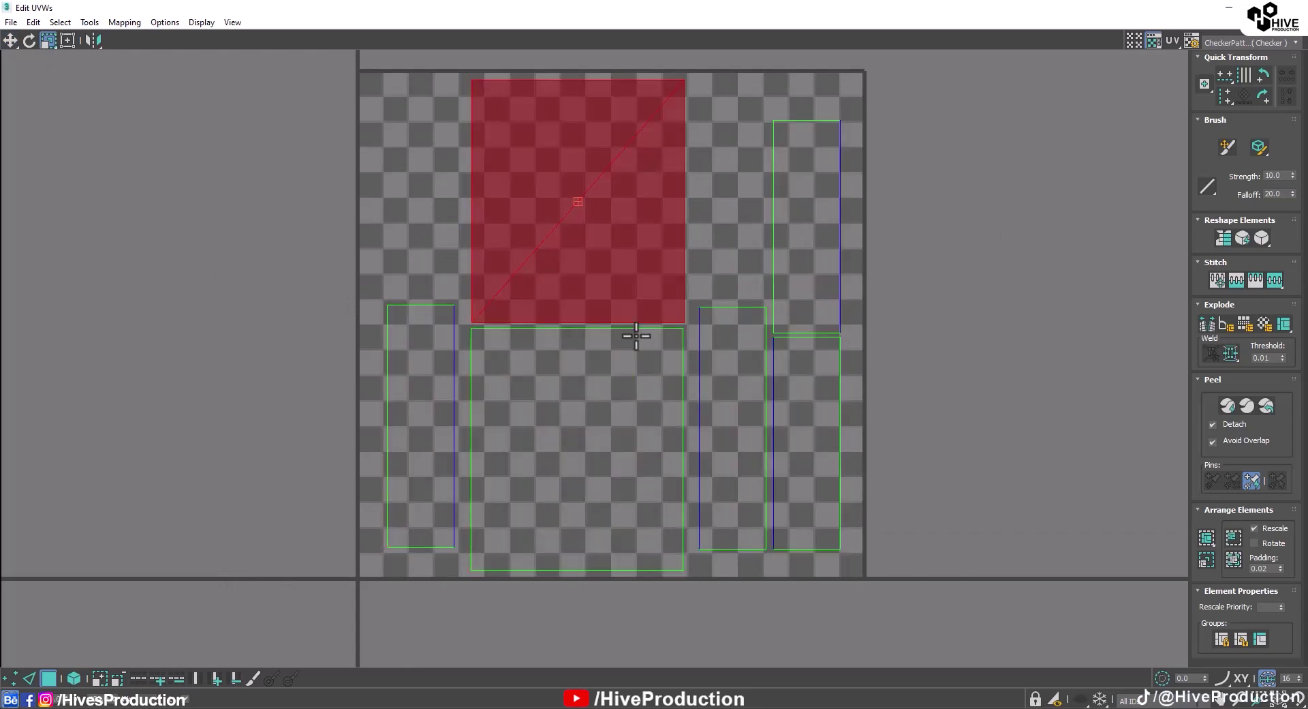
click(1259, 9)
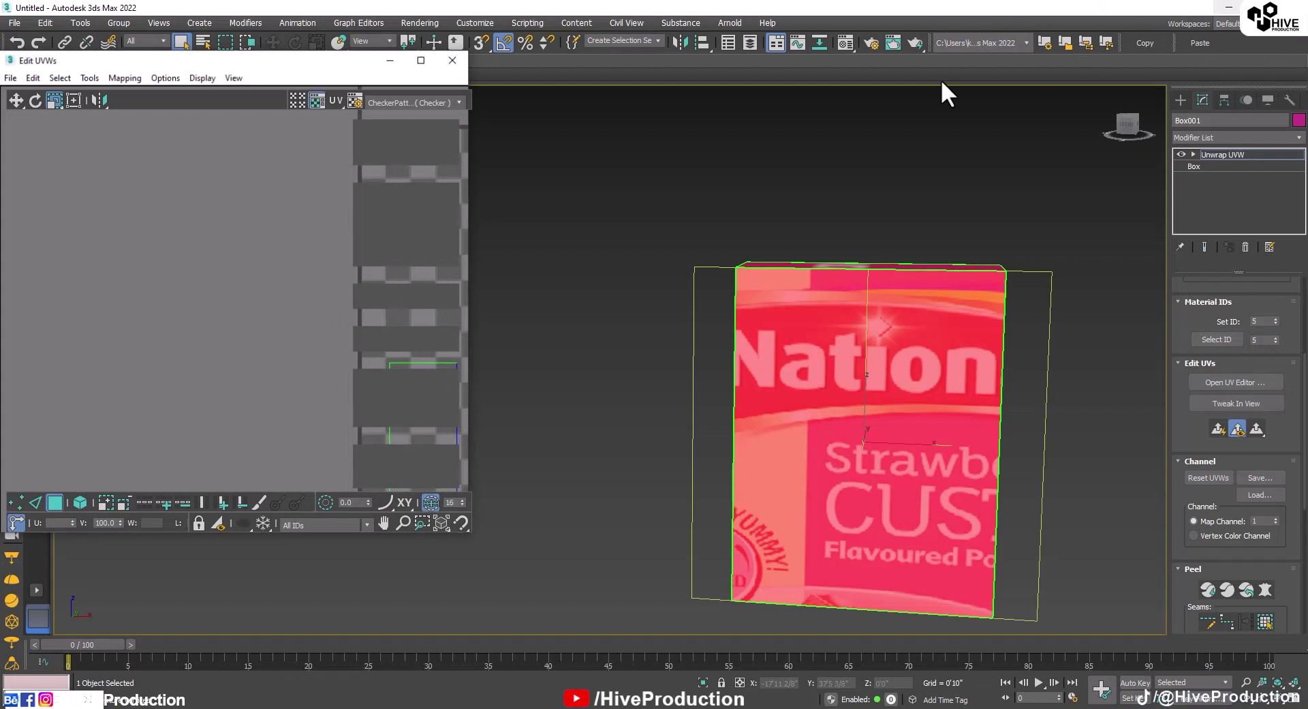
click(324, 457)
scroll(270, 267, down, 2)
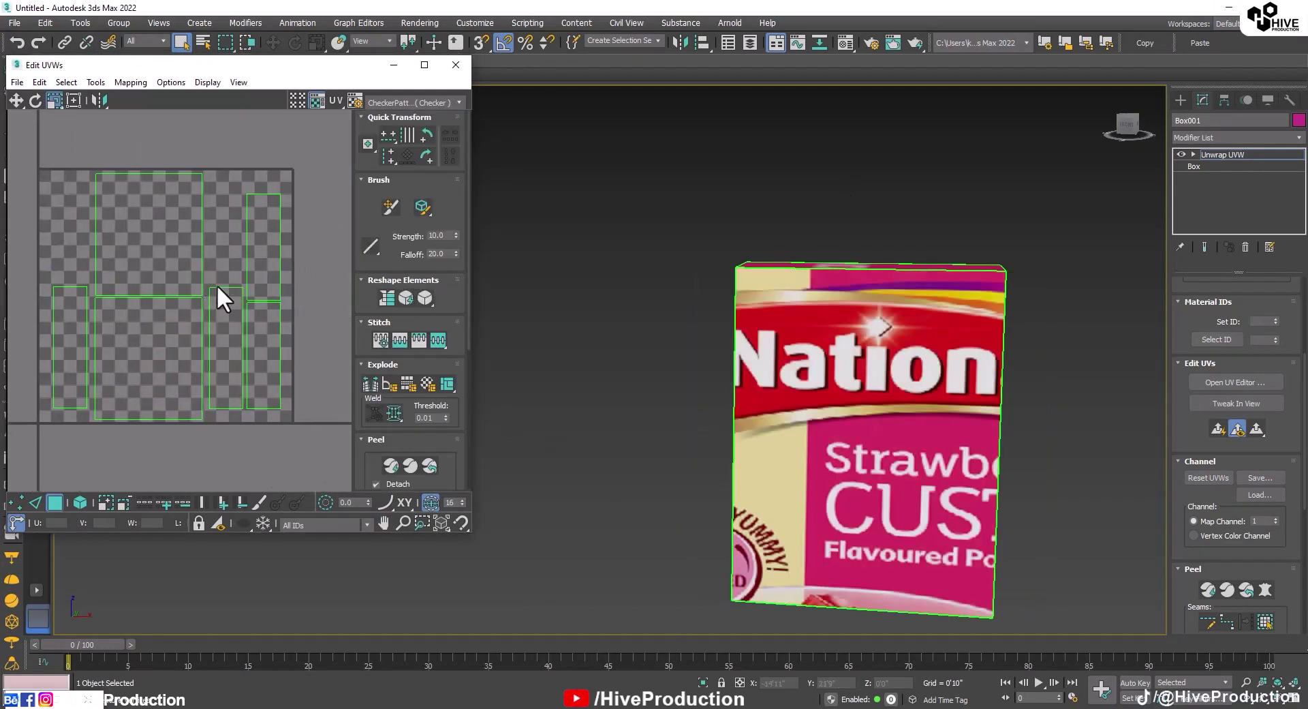
Render the box's UVW template at 1024 by 1024 with visible and seam edges.
click(97, 82)
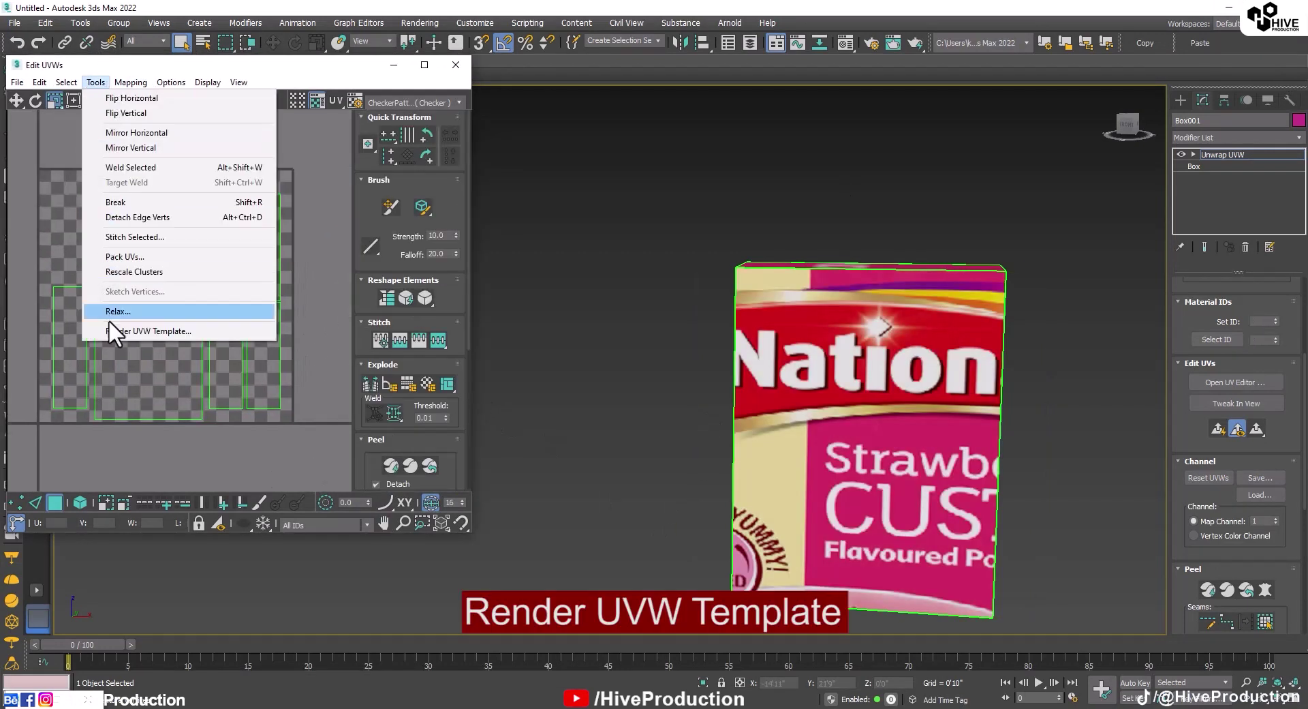
click(118, 329)
click(52, 415)
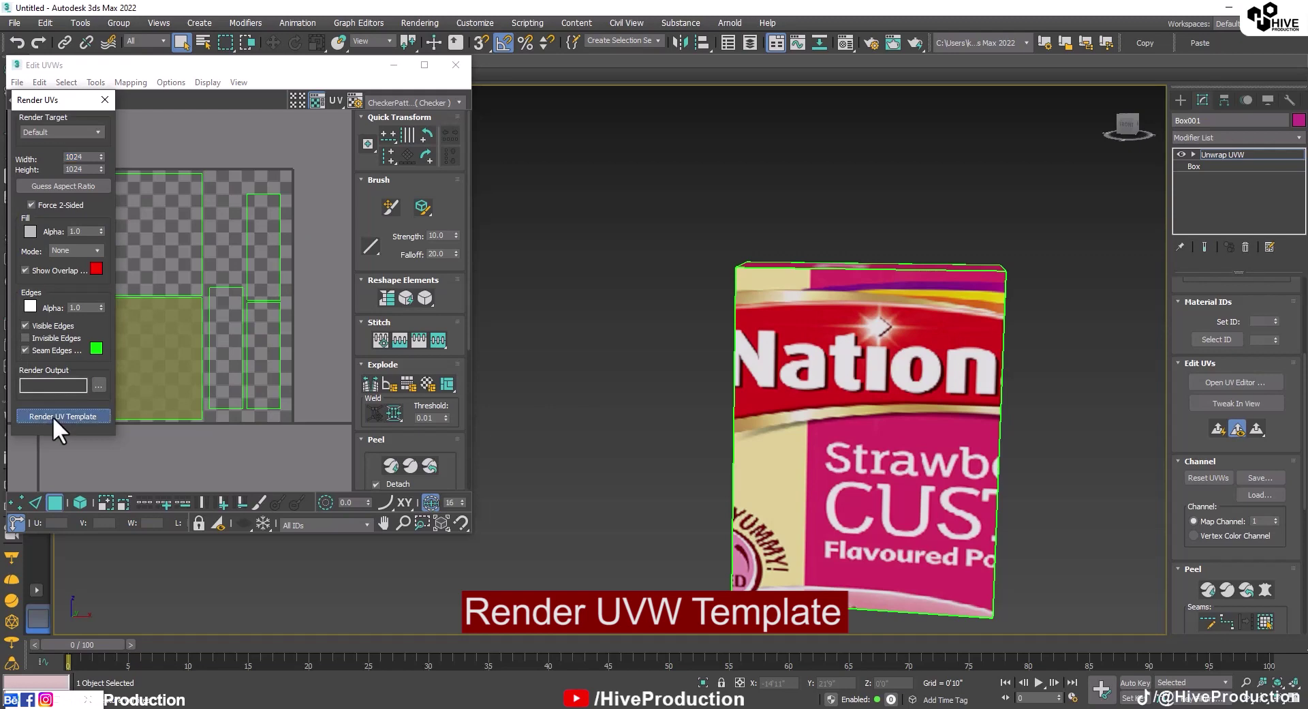
drag(707, 227, 343, 35)
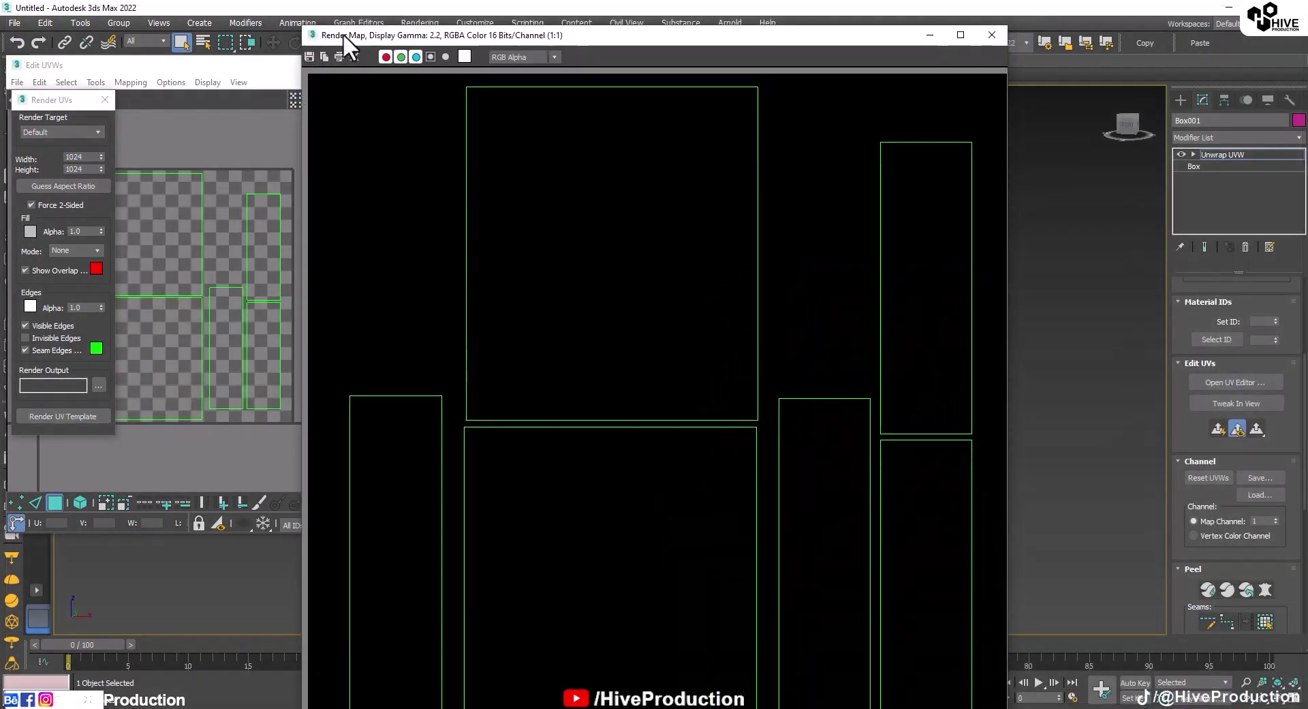
Save the rendered template to the Desktop as the PNG image Custard in RGB 48 bit with alpha channel, and close the render.
click(308, 56)
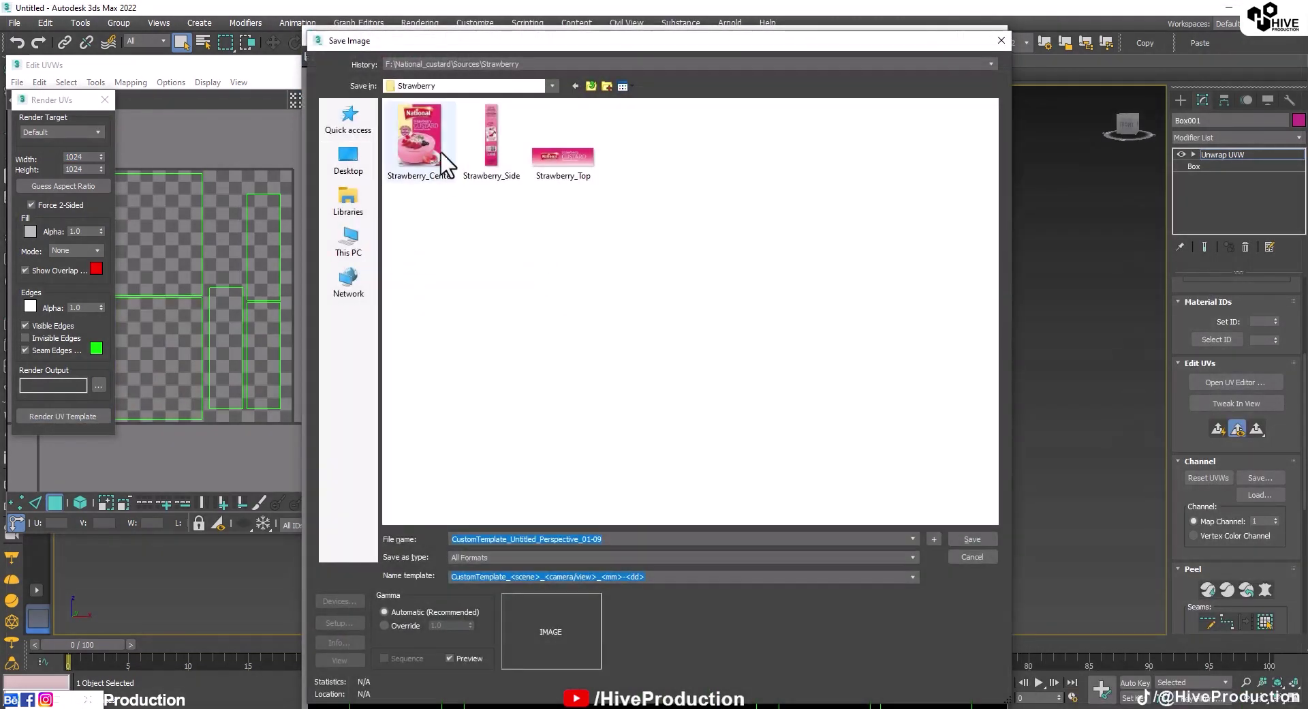
click(348, 160)
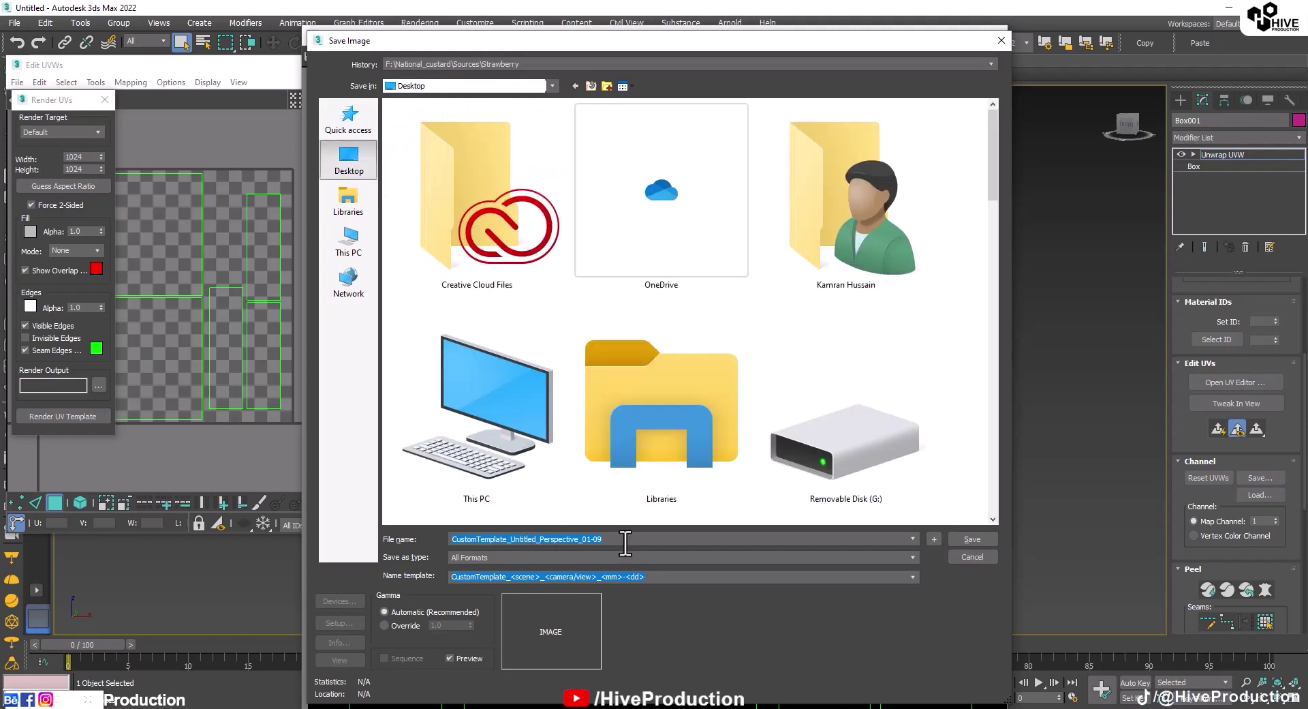
text(Custard)
key(Return)
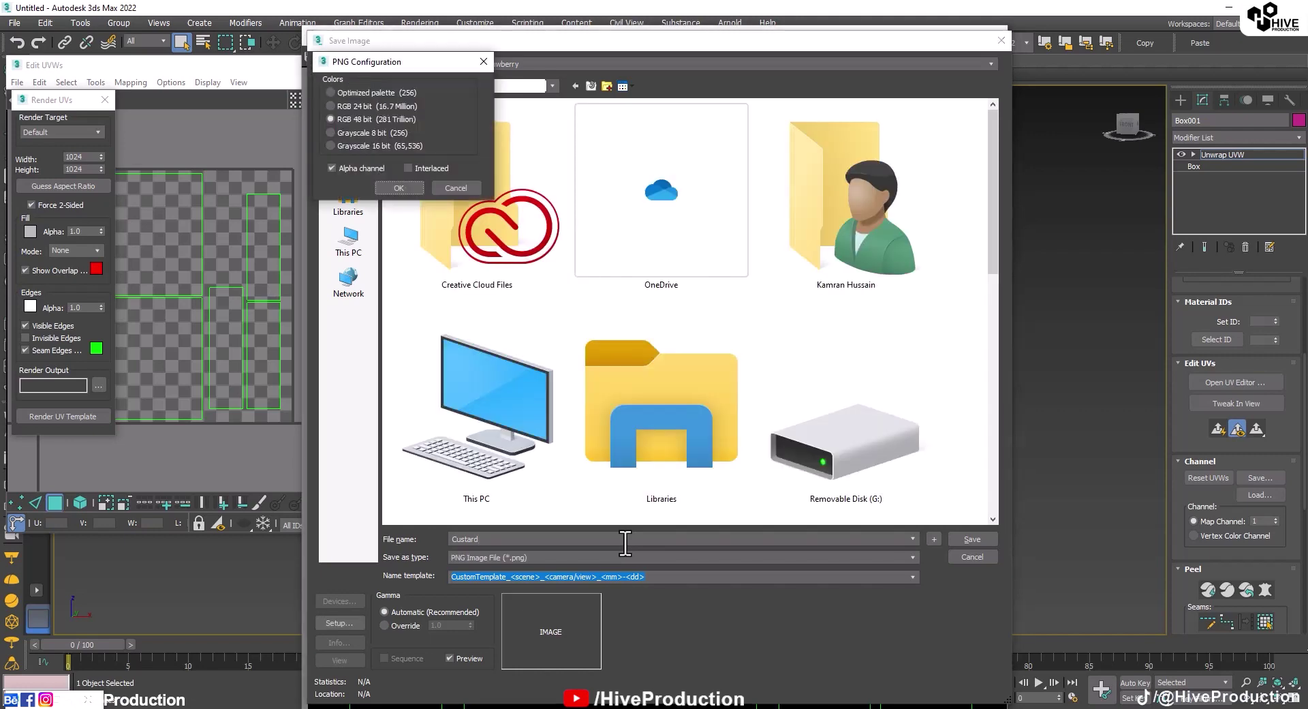
key(Return)
click(1006, 35)
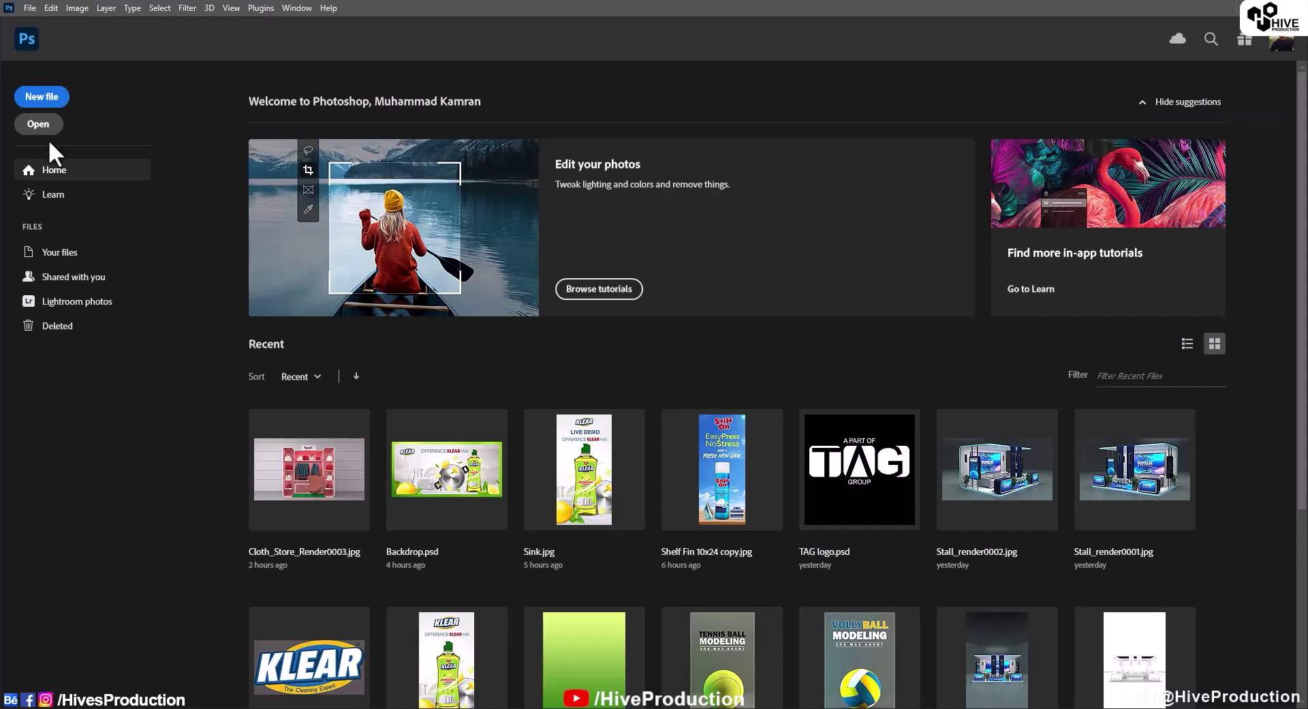
Switch to Photoshop and open the Custard.png template from the Desktop.
click(39, 125)
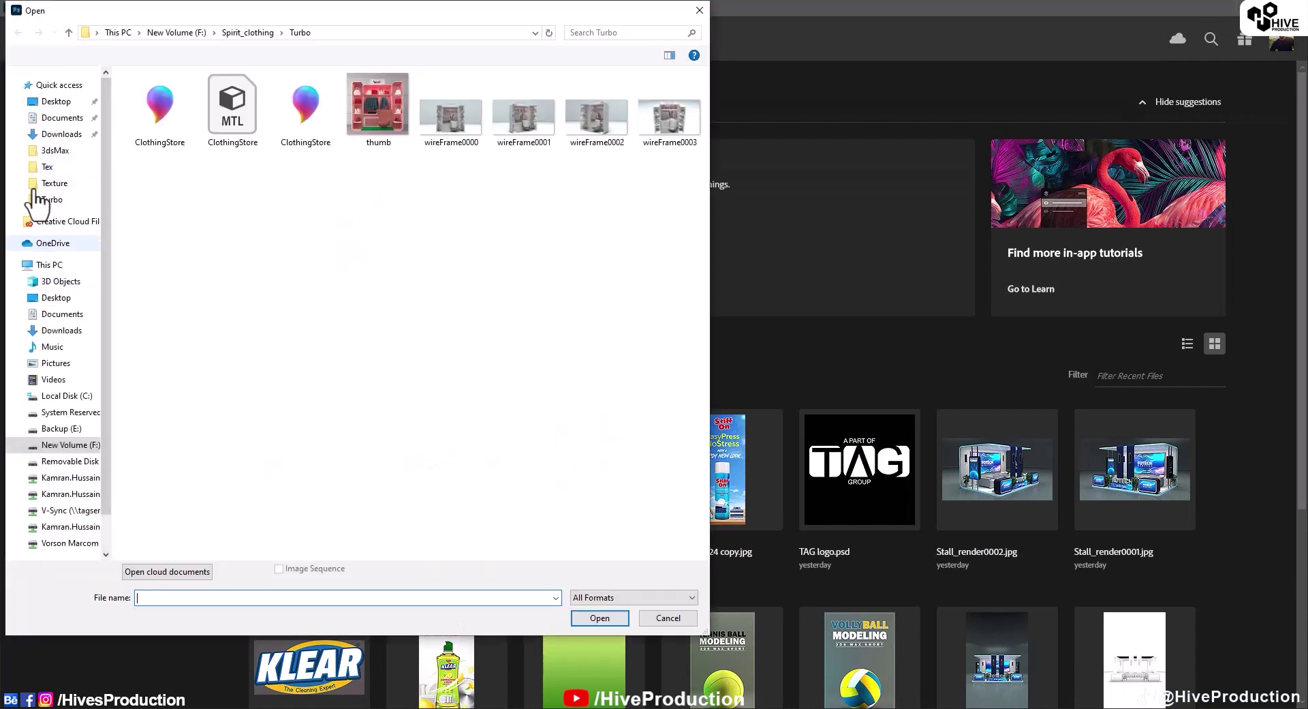
click(65, 106)
double_click(301, 219)
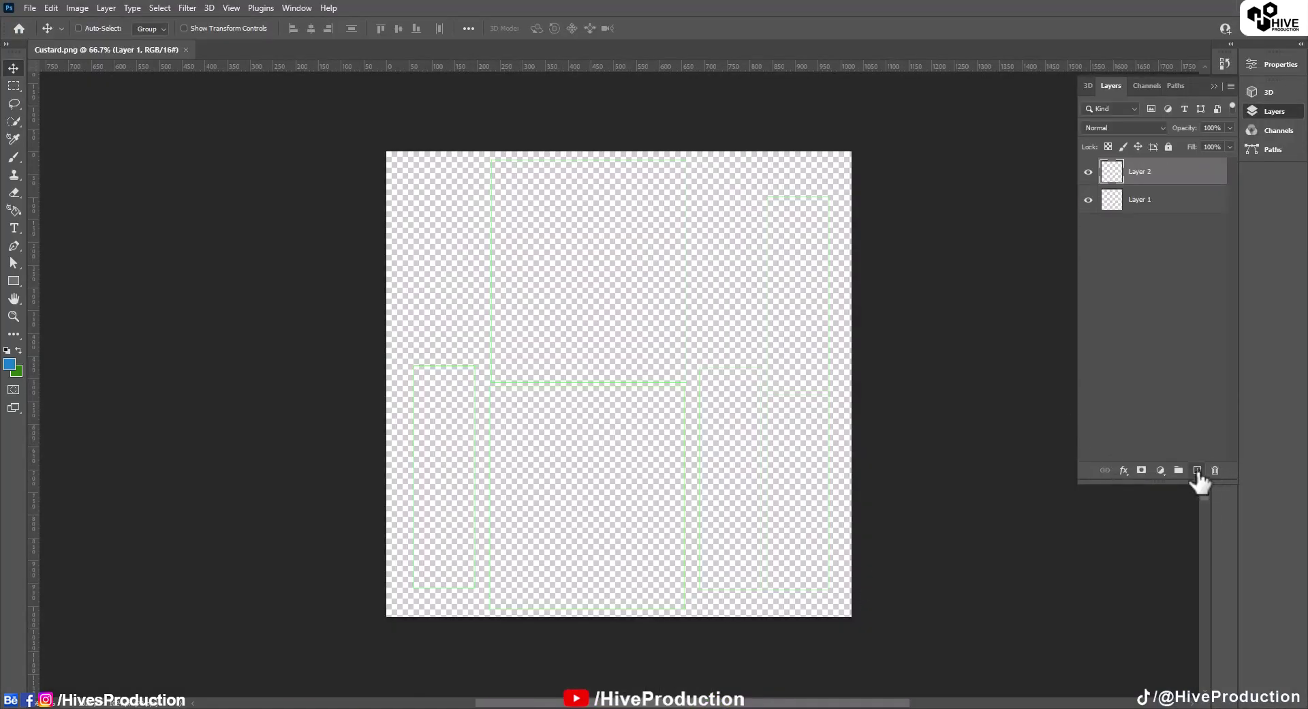
Place the new empty layer beneath the UV template layer and fill it with black.
drag(1145, 189, 1144, 208)
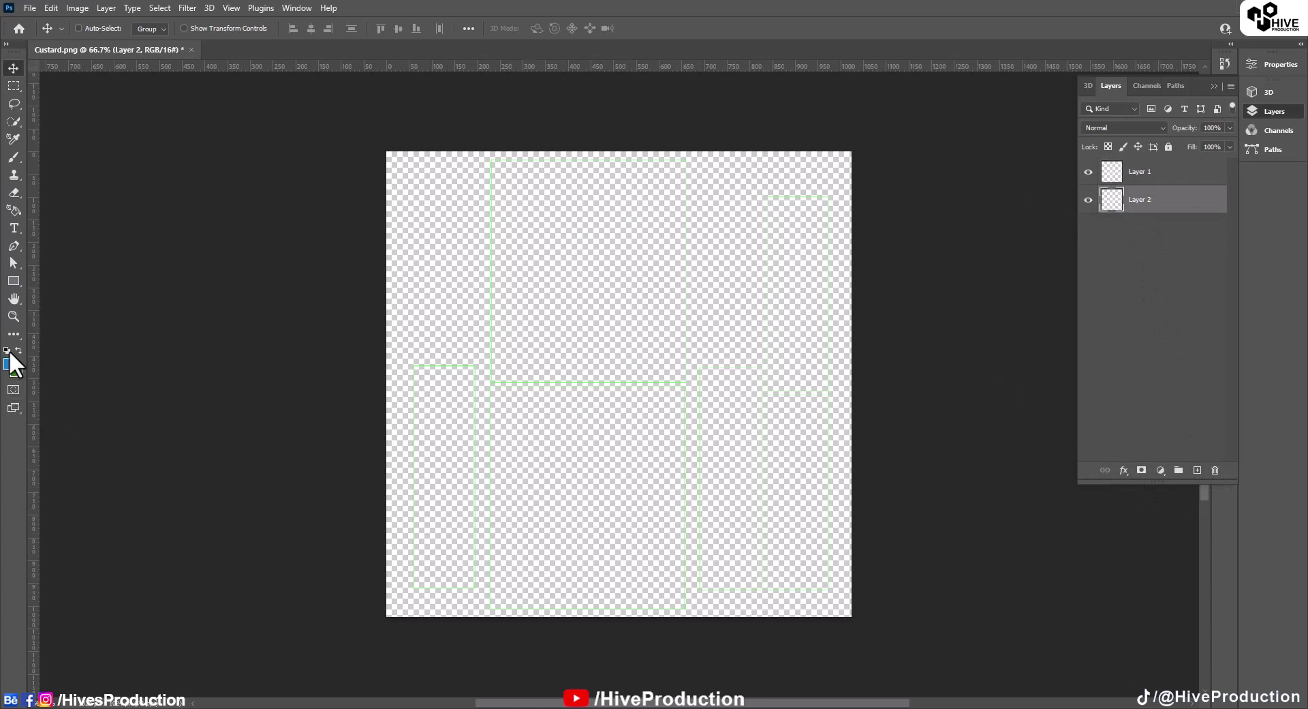
key(alt+BackSpace)
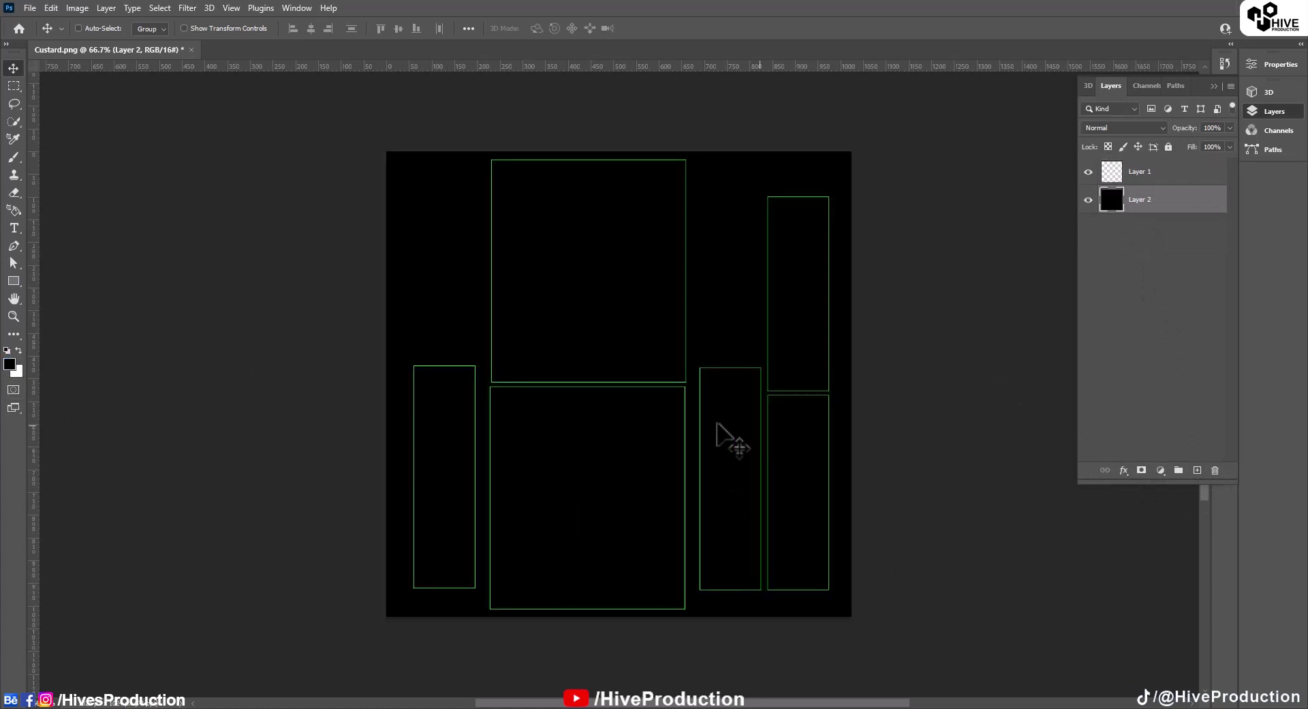
Open the Strawberry_Center, Strawberry_Side and Strawberry_Top images from the Strawberry folder in Sources.
click(27, 7)
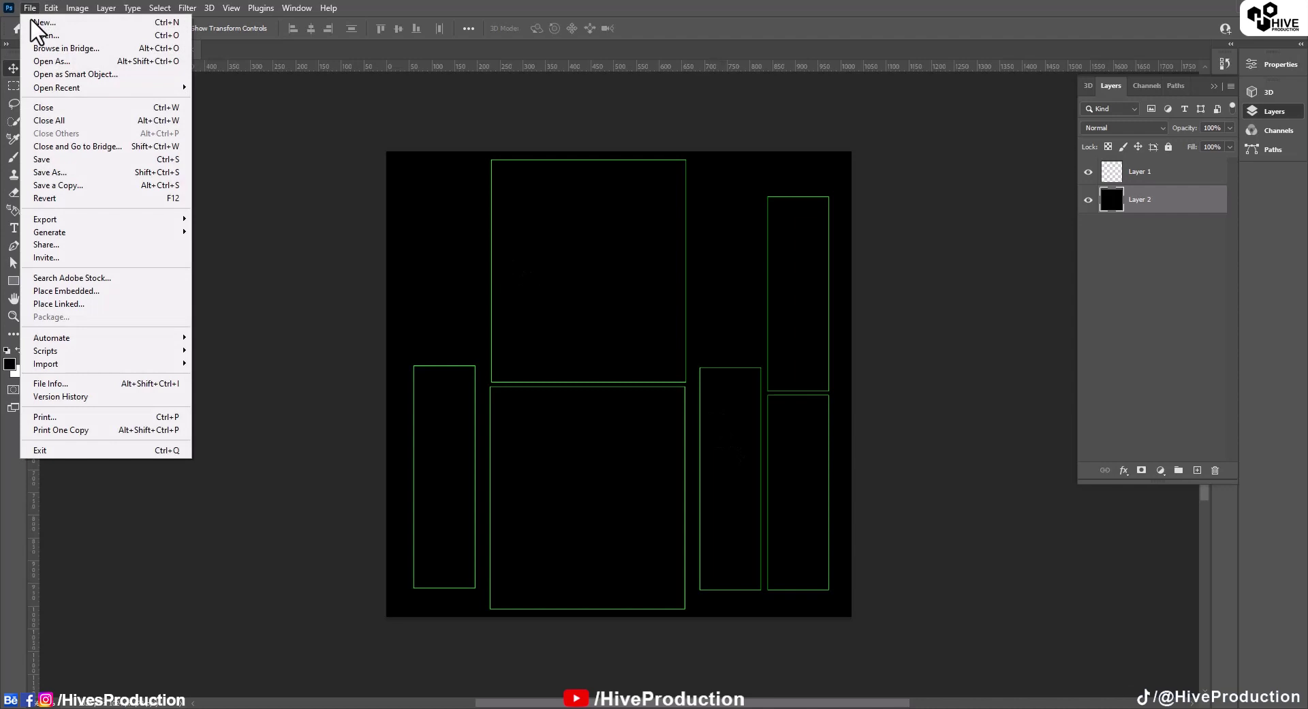
click(37, 36)
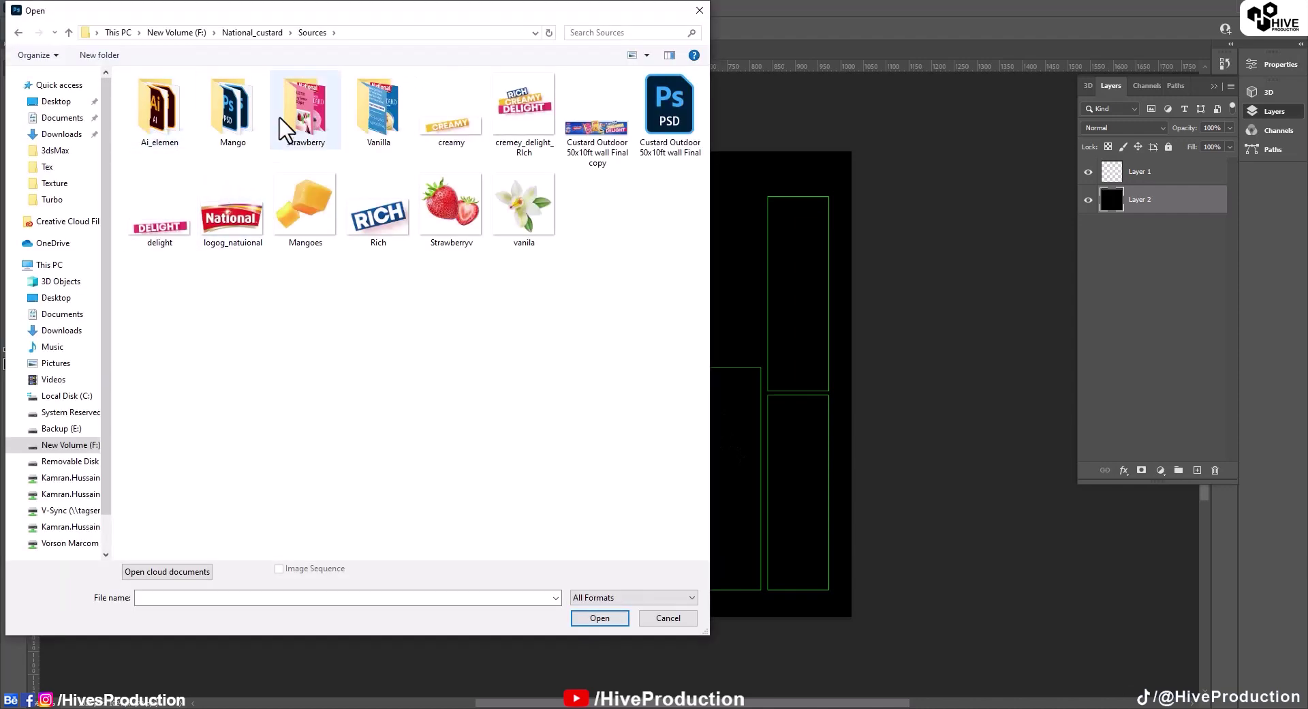
double_click(285, 121)
drag(424, 264, 119, 75)
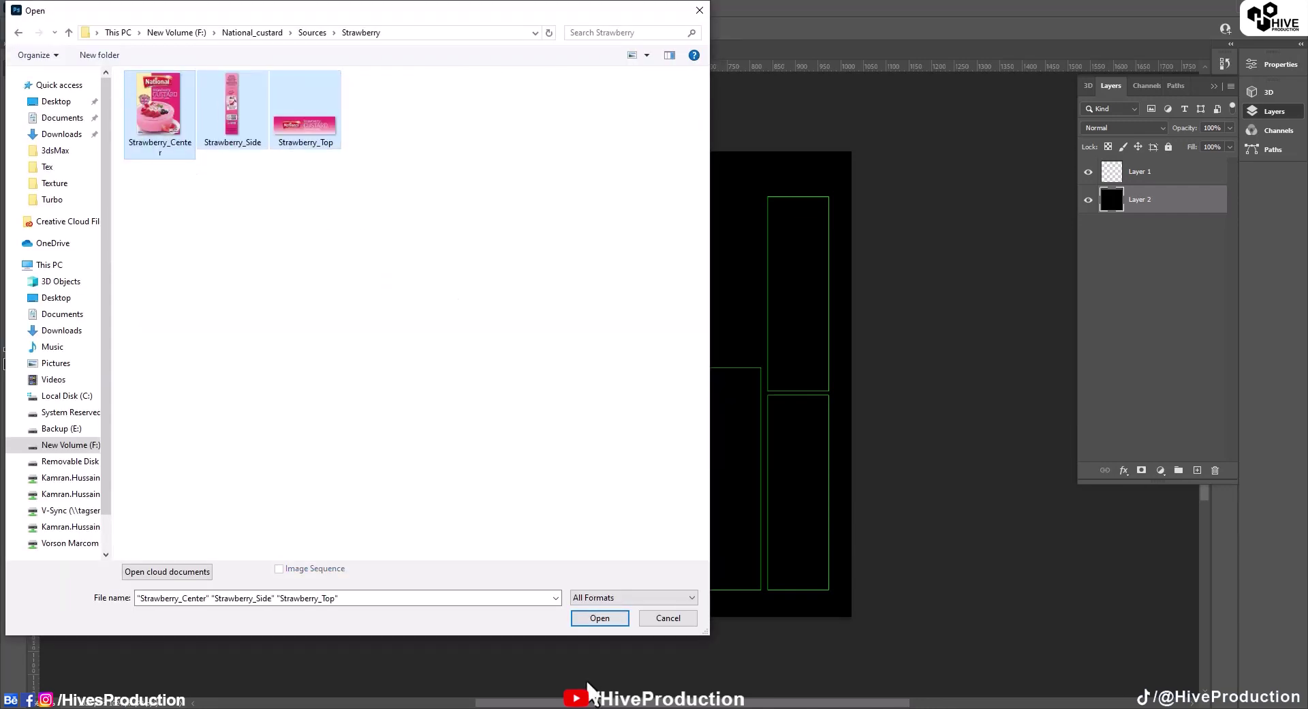
click(600, 617)
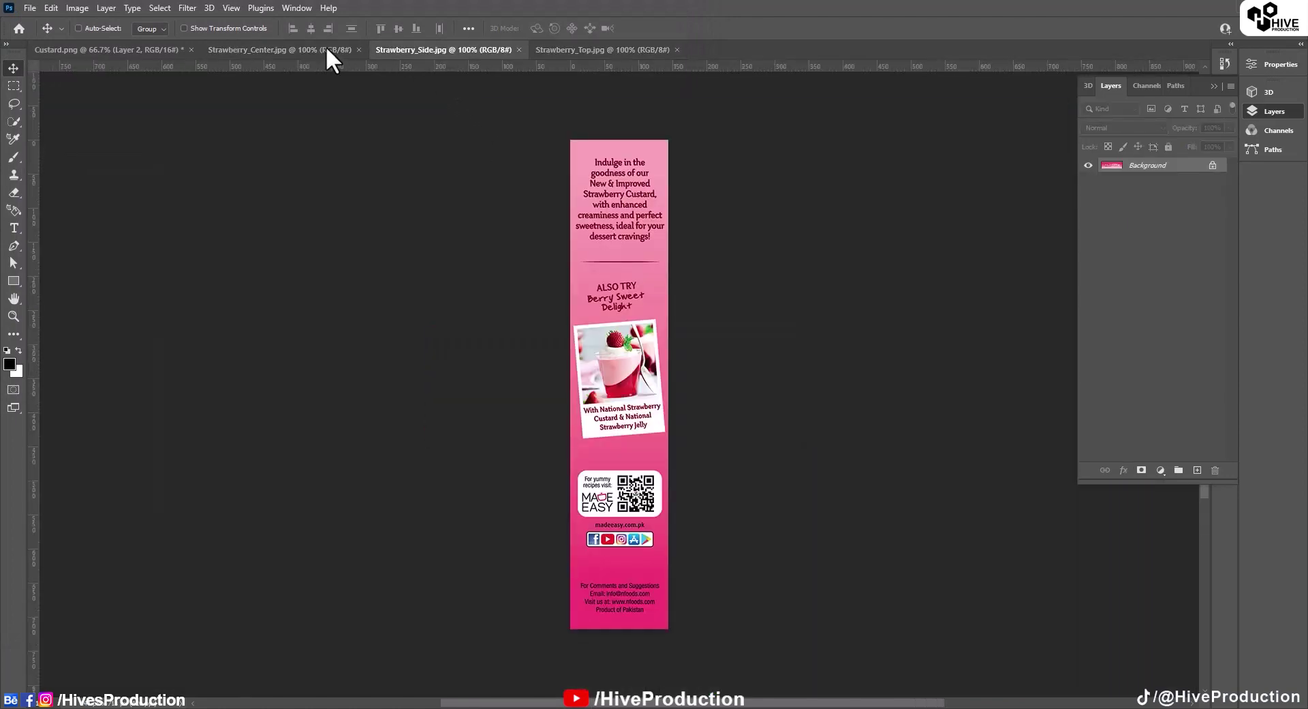
Copy the Strawberry_Center artwork into Custard.png and stretch it to about 430 by 493 px over the upper large outline.
click(327, 49)
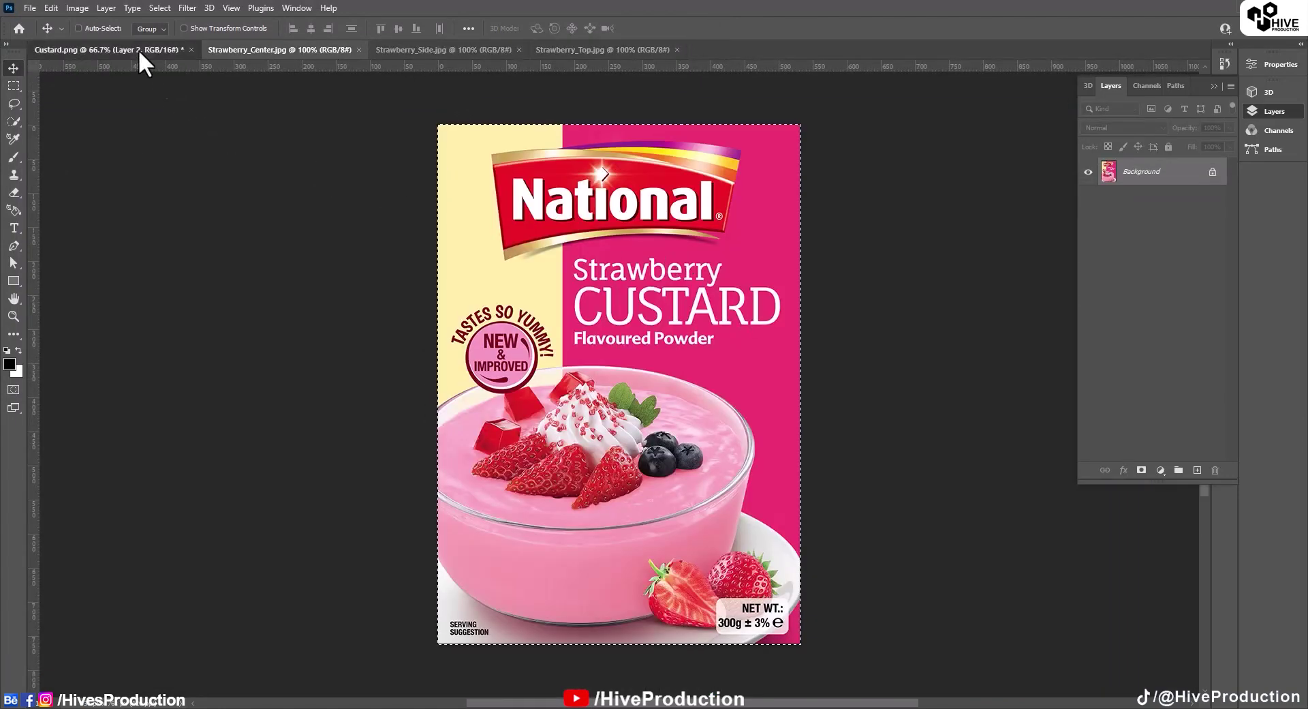
drag(137, 49, 624, 293)
key(ctrl+t)
drag(752, 526, 643, 342)
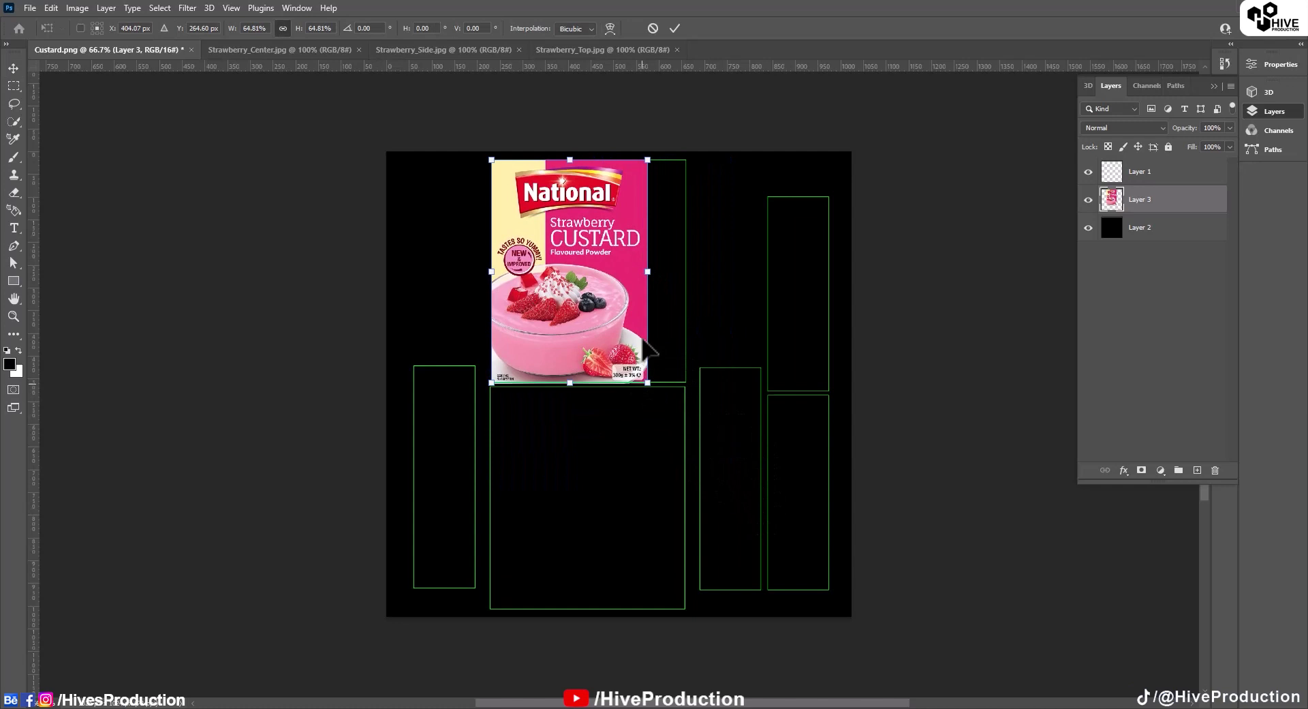
drag(647, 271, 687, 277)
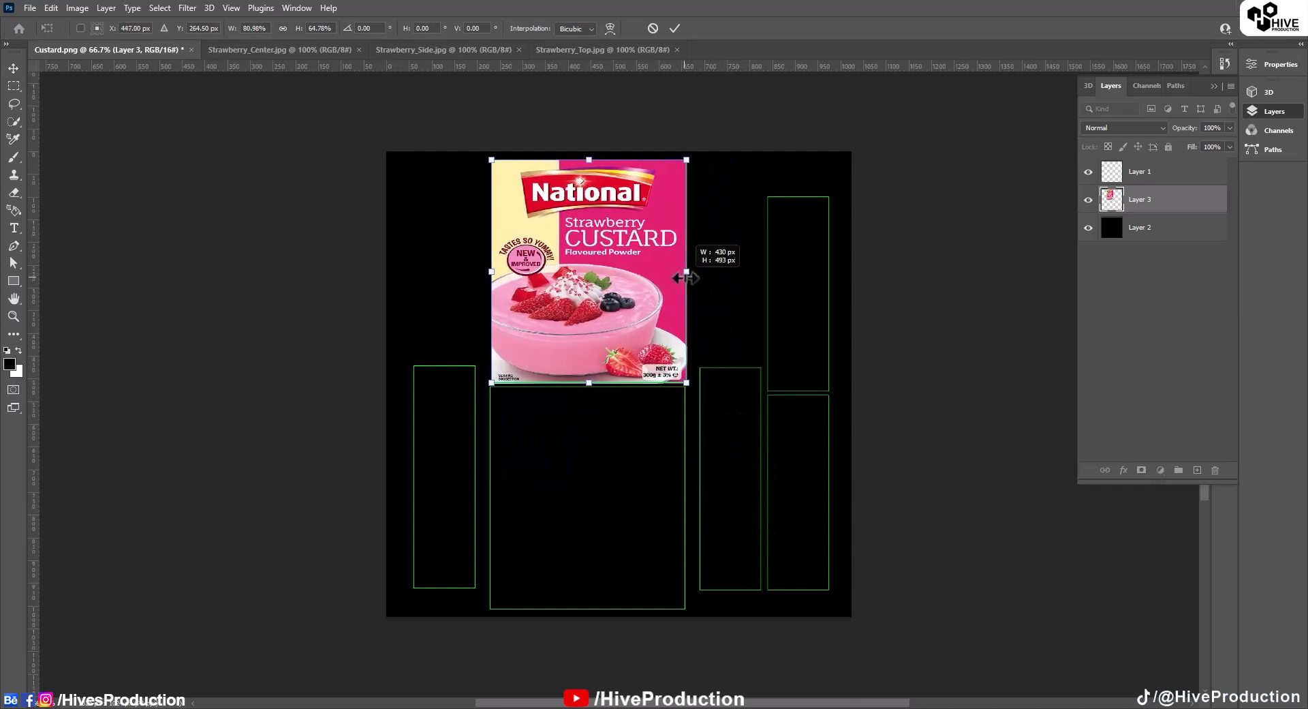
key(Return)
Duplicate the front artwork onto the lower large outline, align it and reduce its height to 99.39% to match the outline.
alt+drag(606, 259, 610, 484)
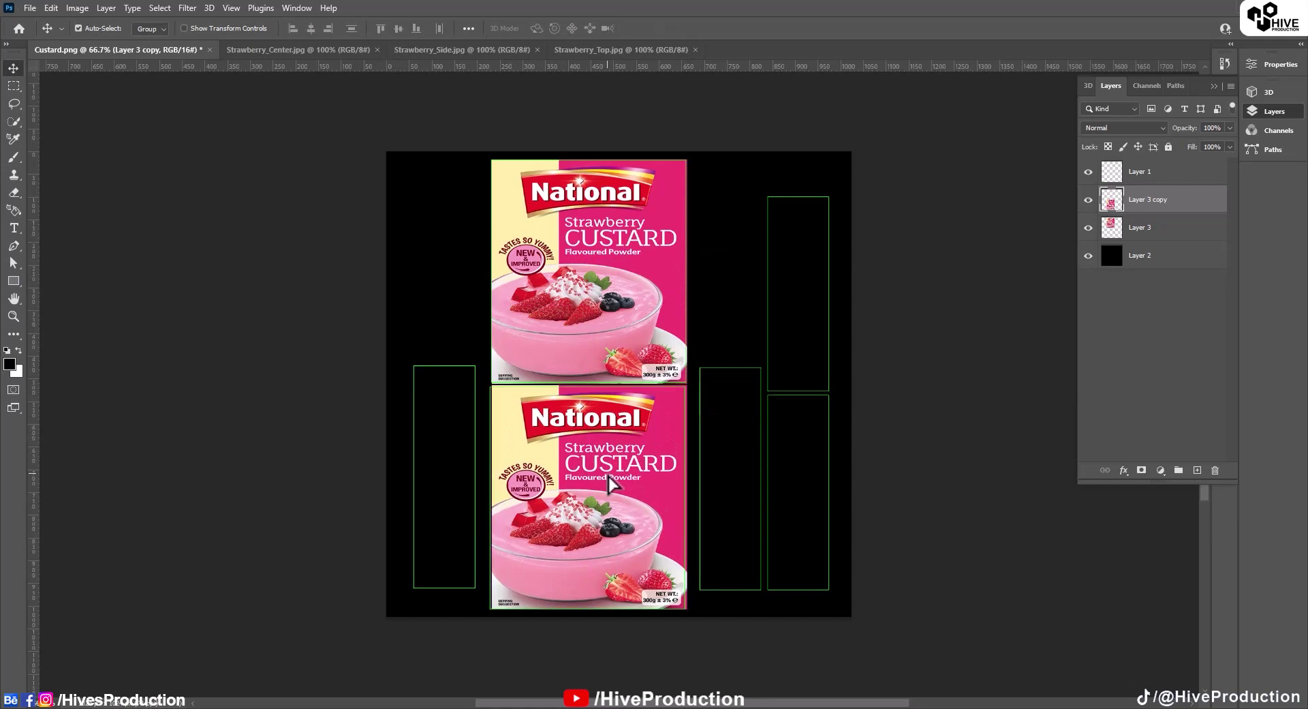
key(ctrl+plus)
key(ctrl+plus)
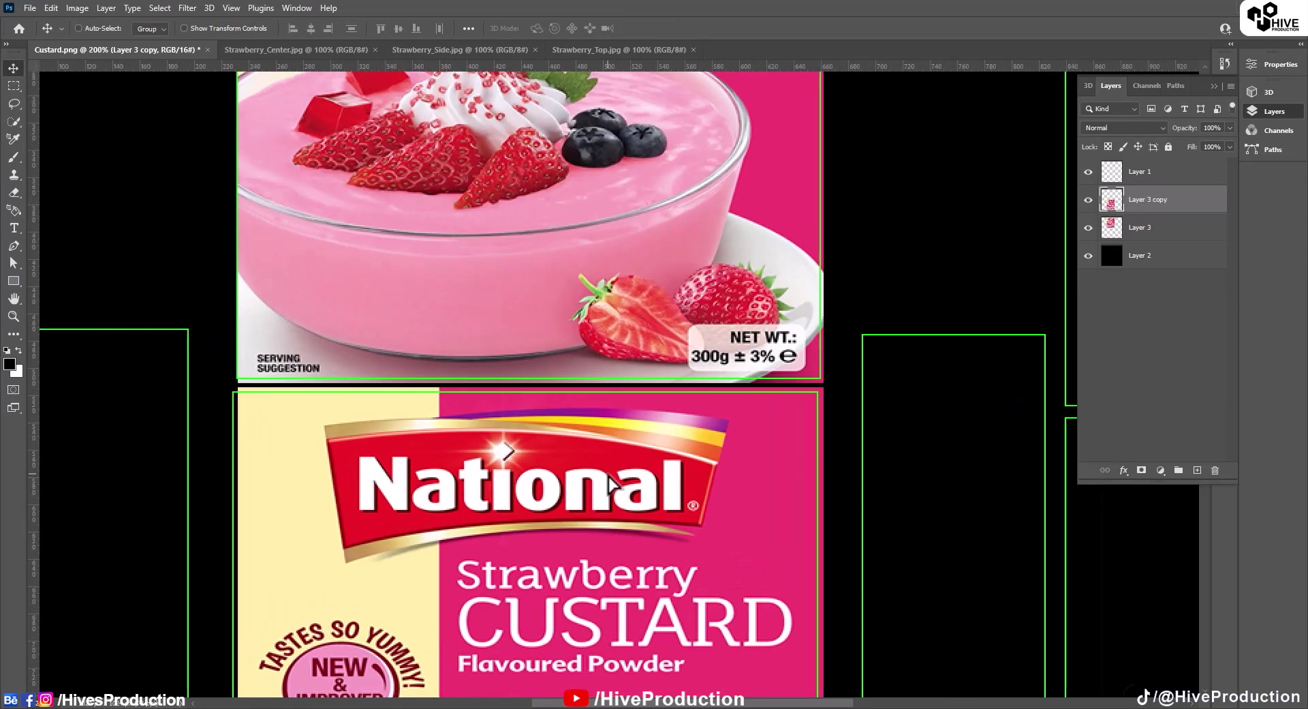
drag(541, 547, 599, 352)
drag(628, 429, 613, 92)
key(Up)
key(Up)
key(Up)
key(Up)
key(Right)
key(Right)
key(ctrl+t)
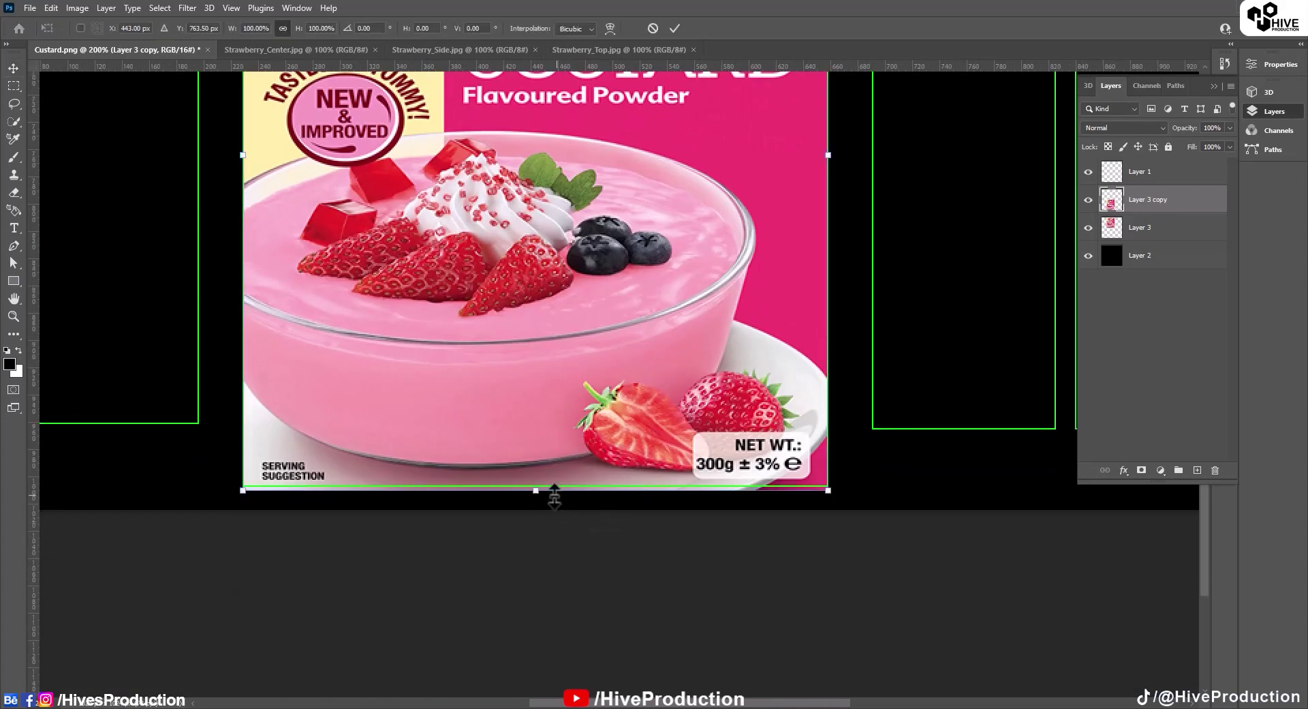
drag(535, 489, 534, 485)
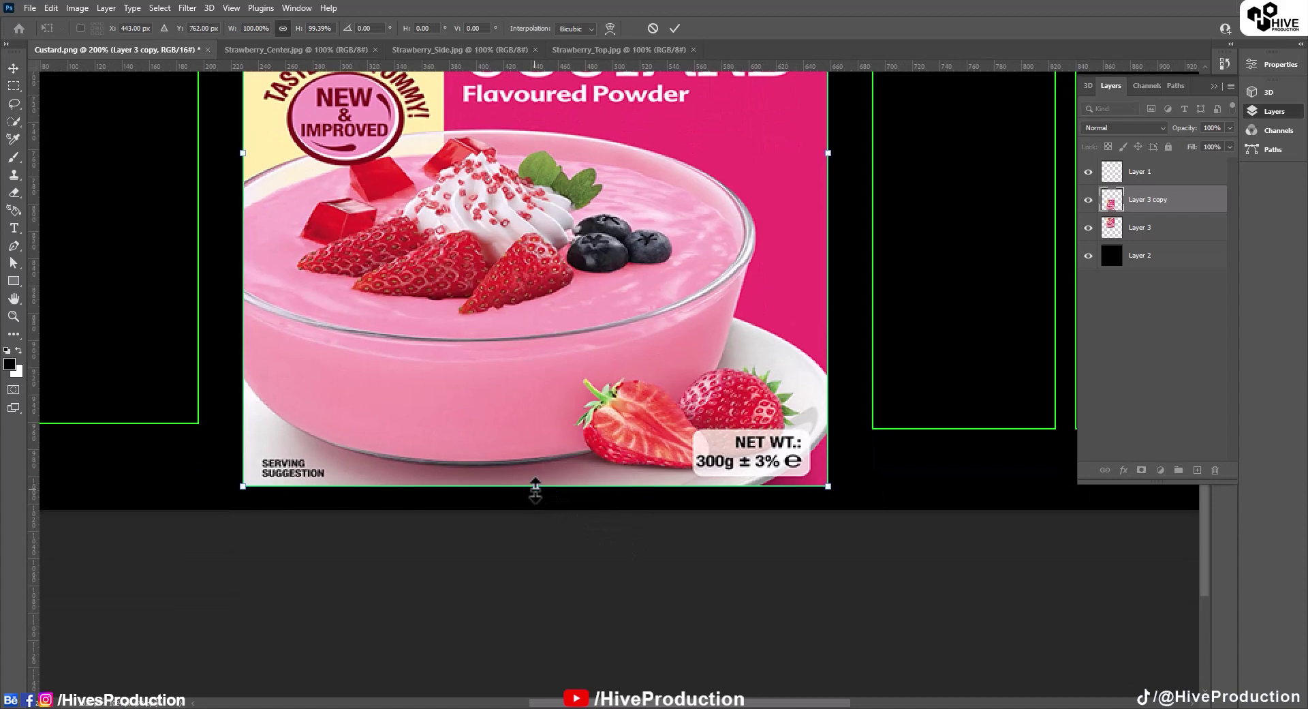
key(Return)
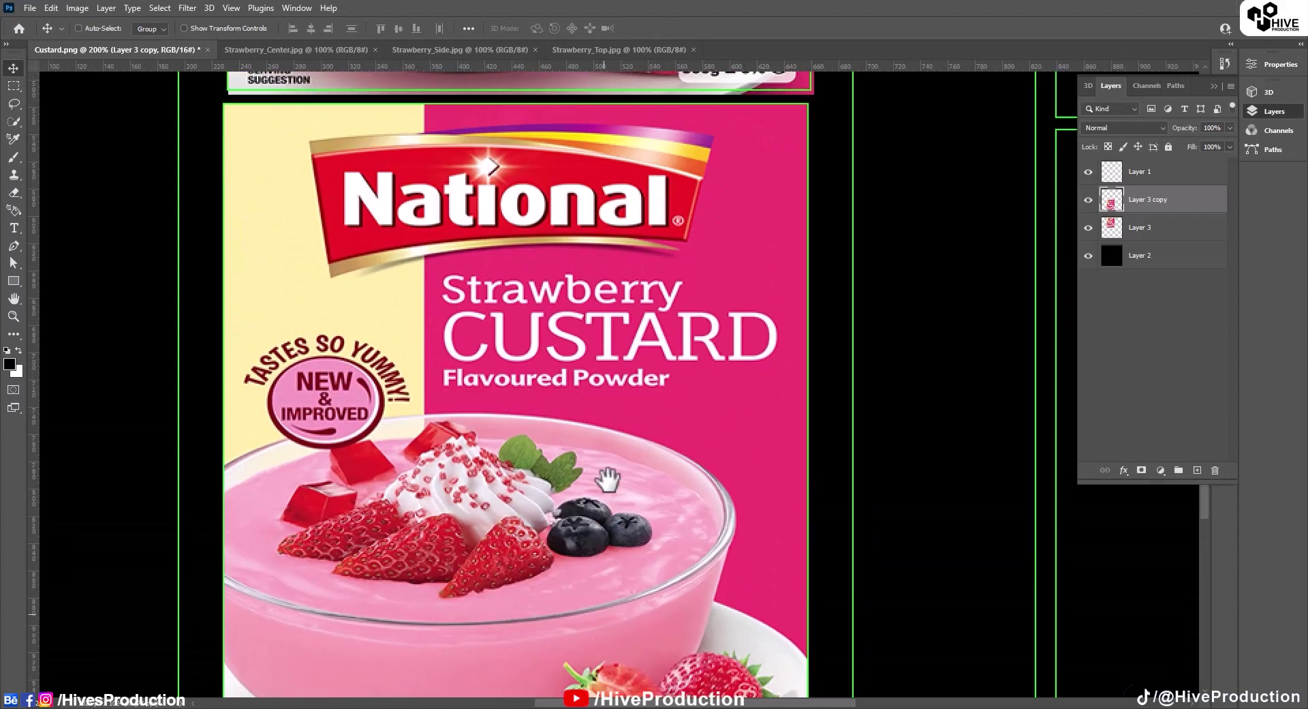
Resize the upper front artwork to about 429 by 491 px so its edges match the green outline.
scroll(607, 477, up, 3)
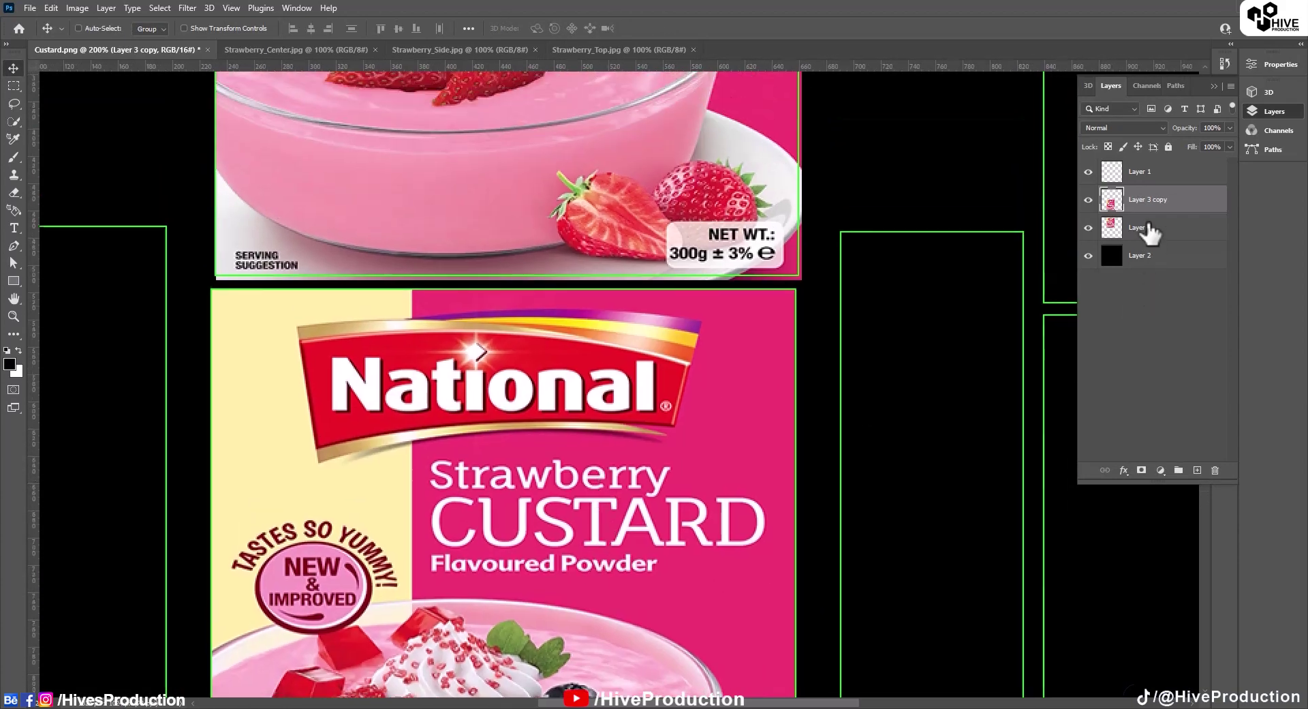
click(1140, 228)
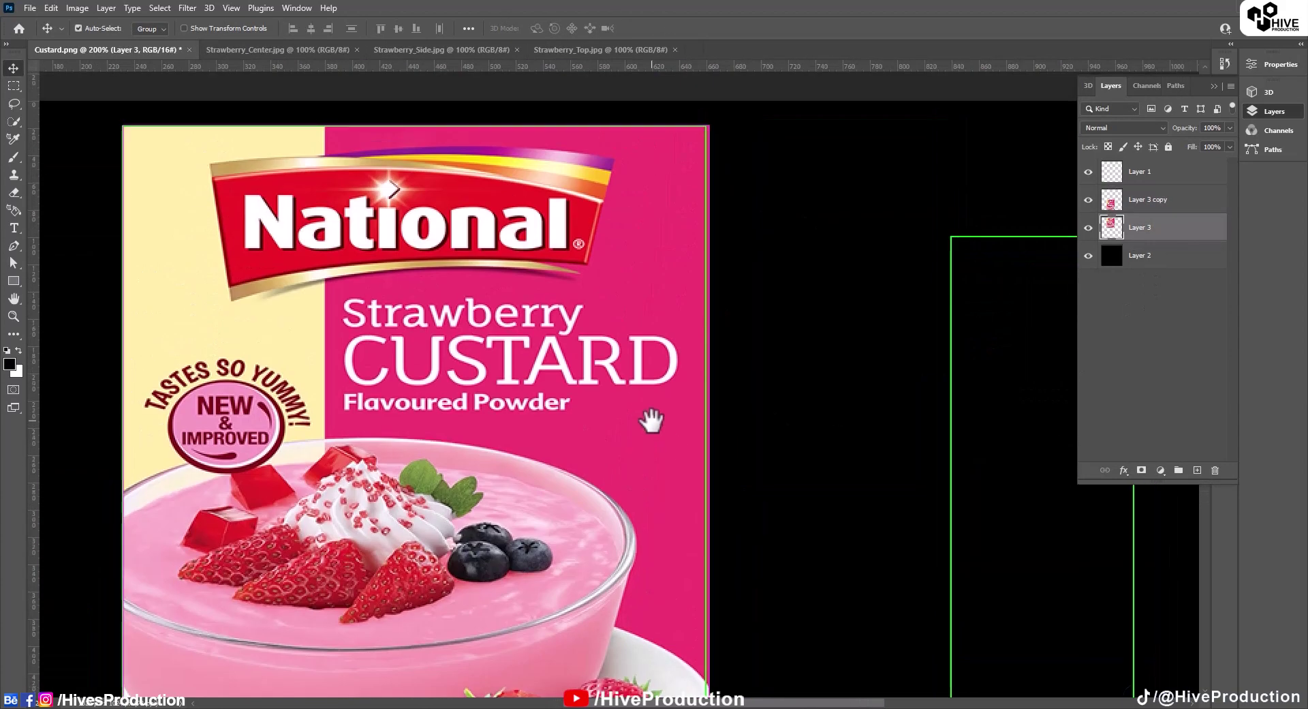
key(ctrl+t)
drag(708, 461, 705, 462)
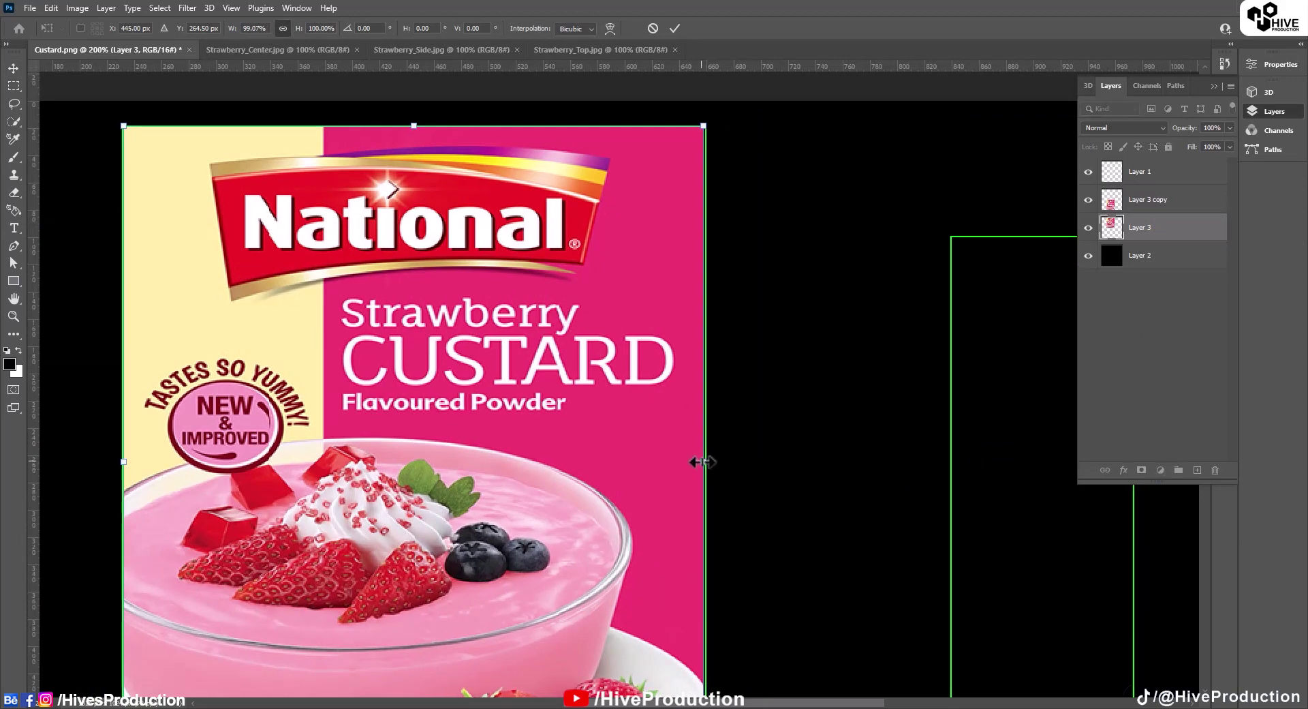
key(ctrl+plus)
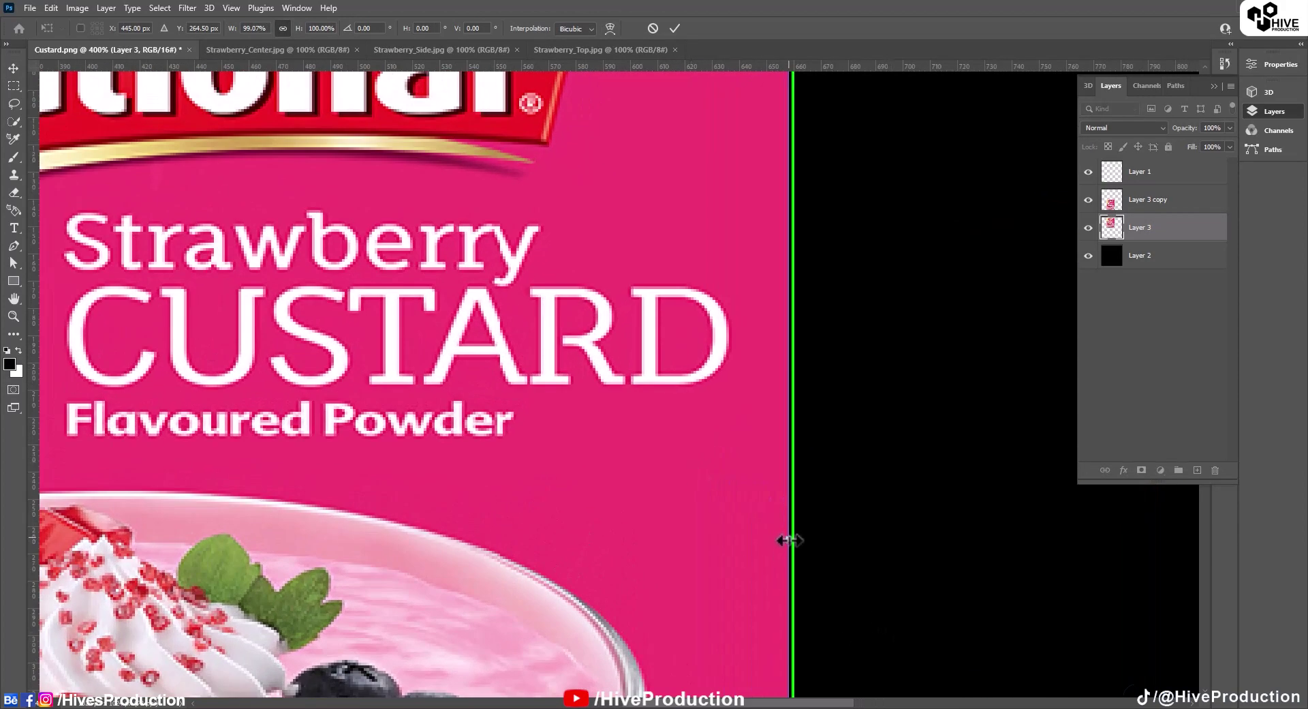
drag(790, 543, 795, 543)
drag(682, 565, 635, 325)
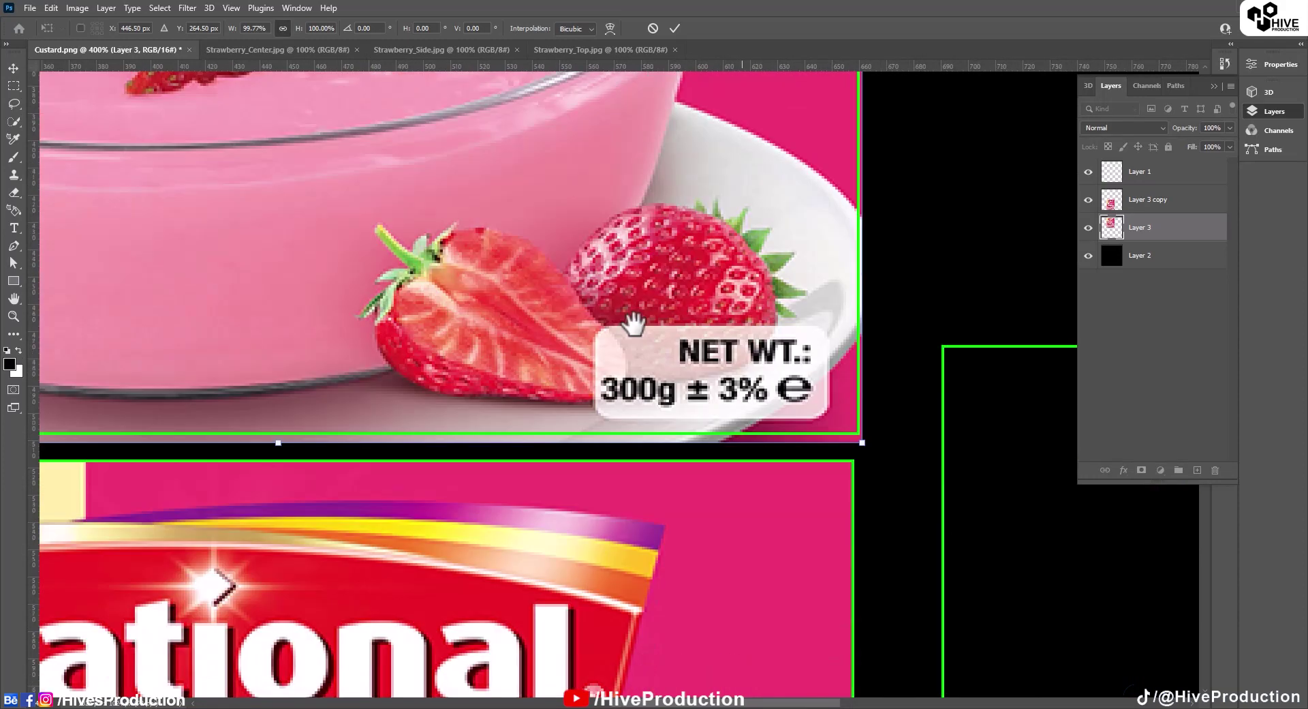
drag(302, 253, 299, 247)
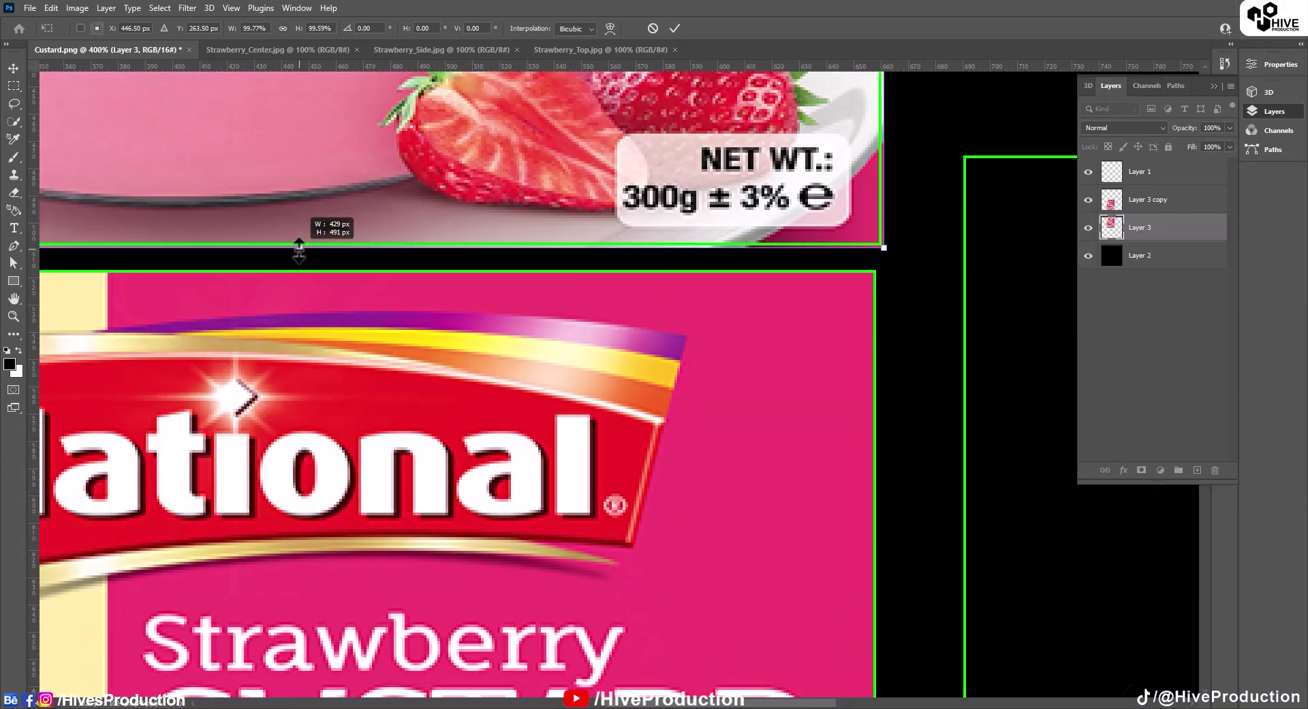
key(Return)
key(ctrl+0)
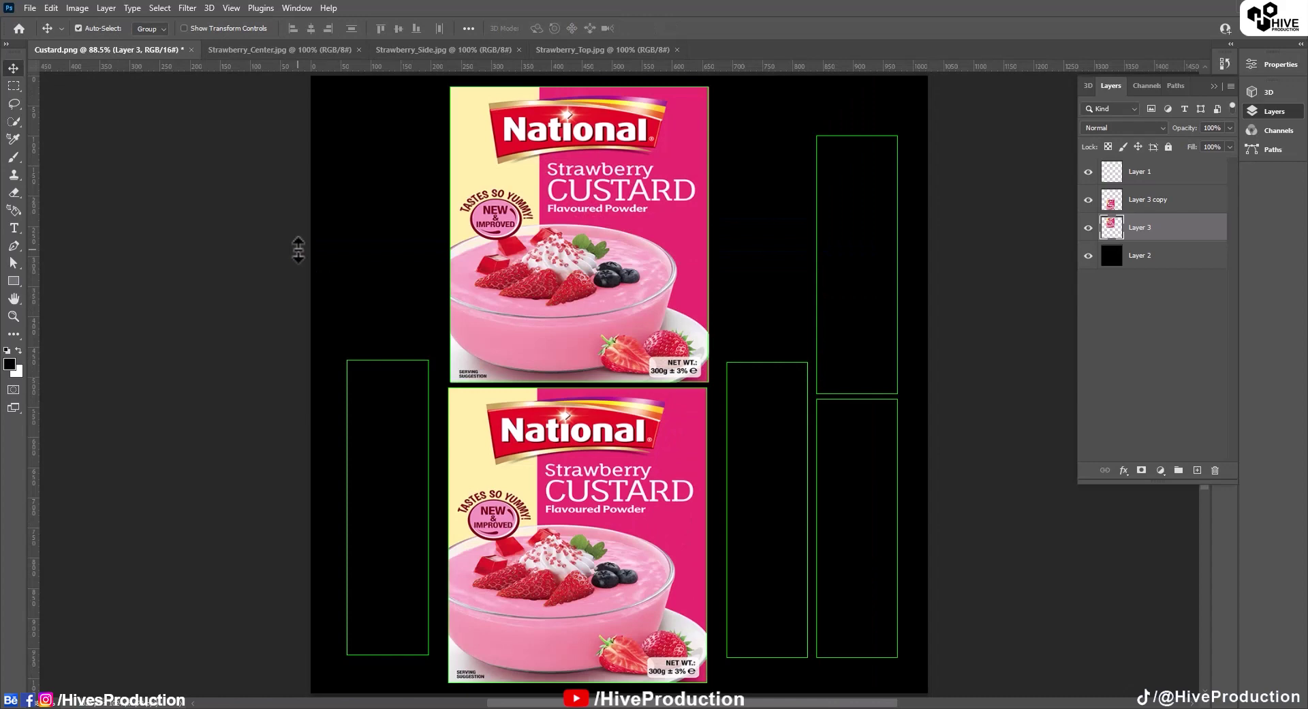
Review the side and top artwork, and check in 3ds Max which box face the narrow UV shell belongs to.
click(432, 51)
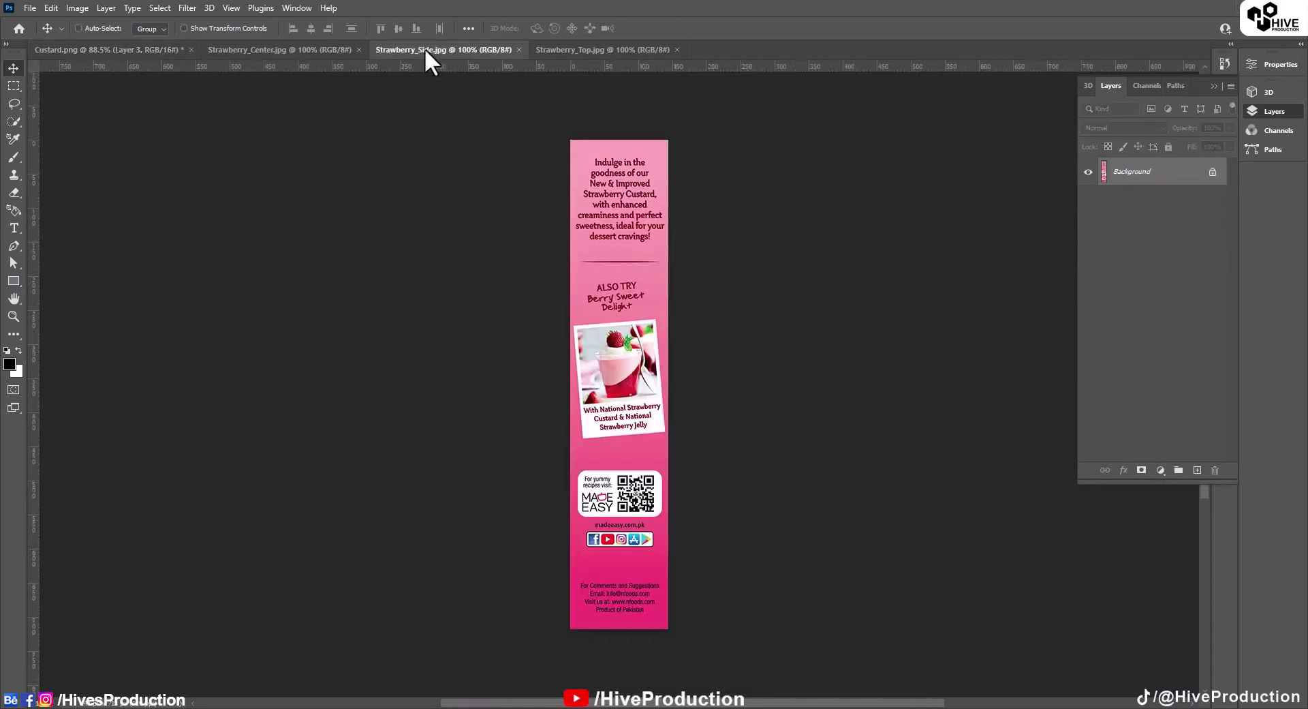
click(548, 51)
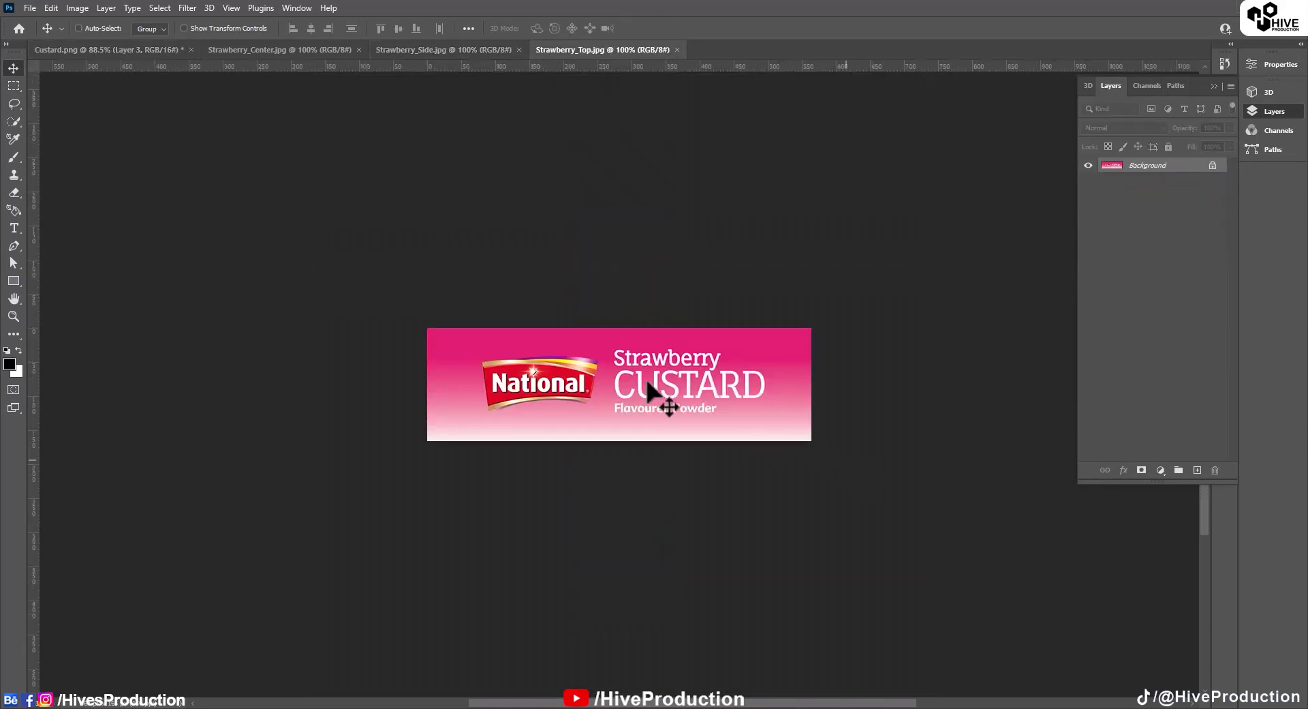
click(447, 52)
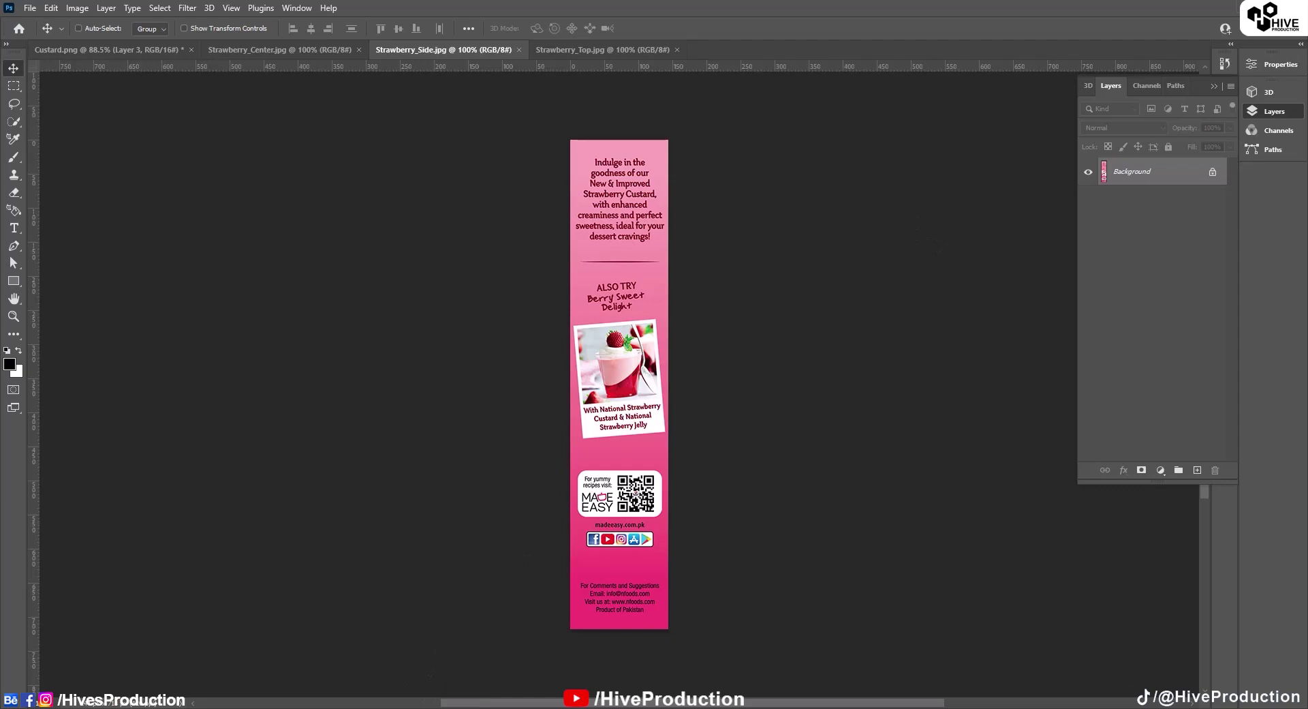
mouse_move(409, 703)
click(371, 677)
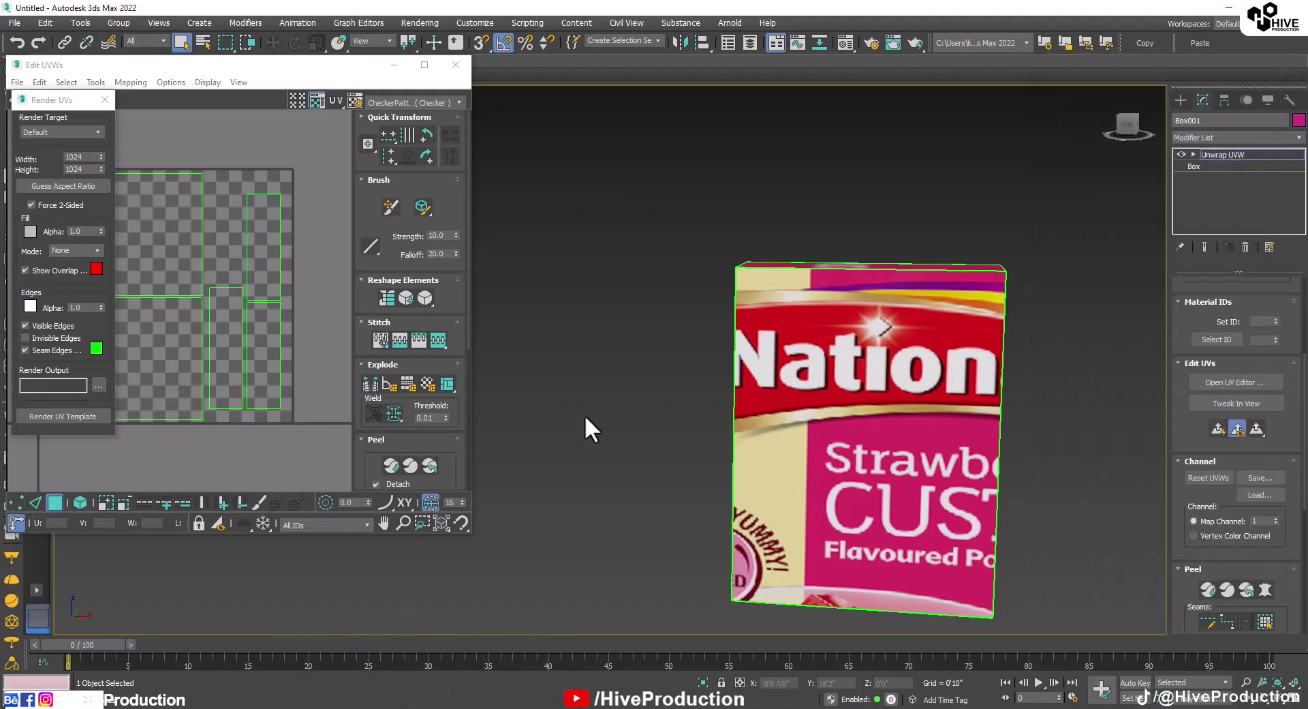
click(231, 340)
alt+middle_drag(954, 408, 1048, 419)
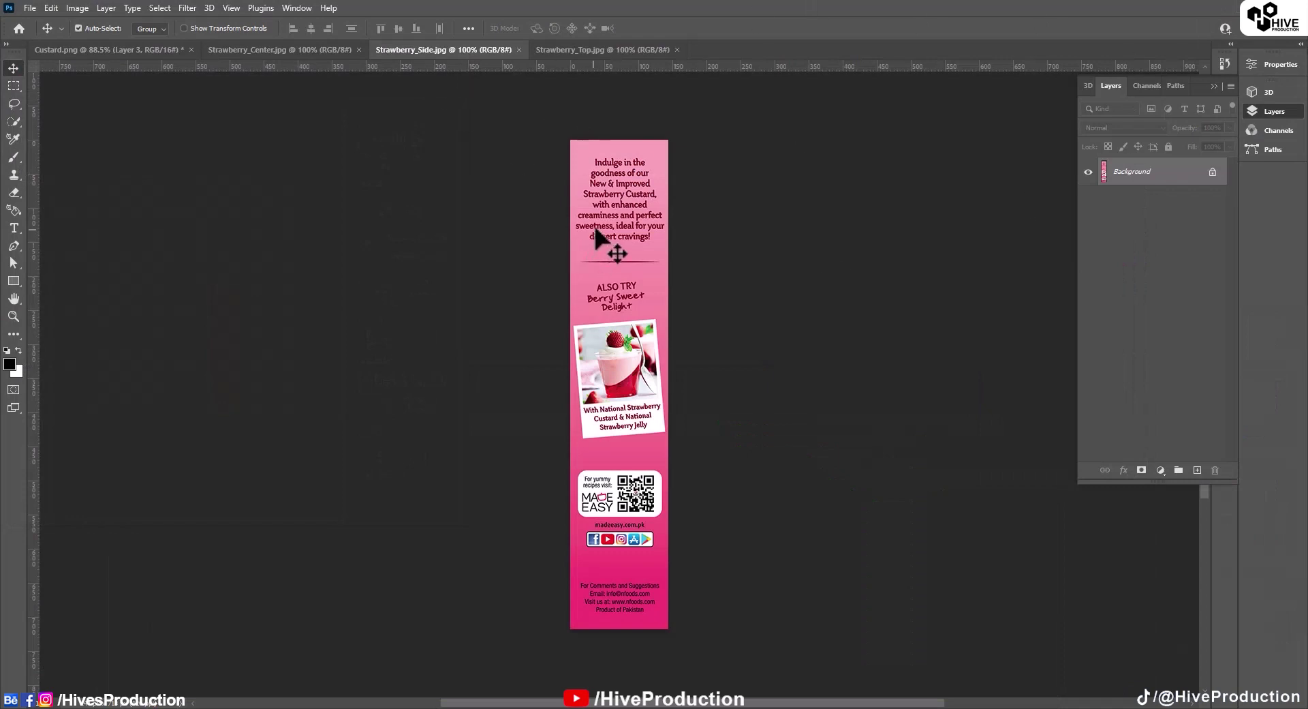
Back in Photoshop, fit the Strawberry_Side artwork in Custard.png to the narrow outline right of the lower front, and duplicate it onto the far-left outline.
click(228, 49)
click(169, 47)
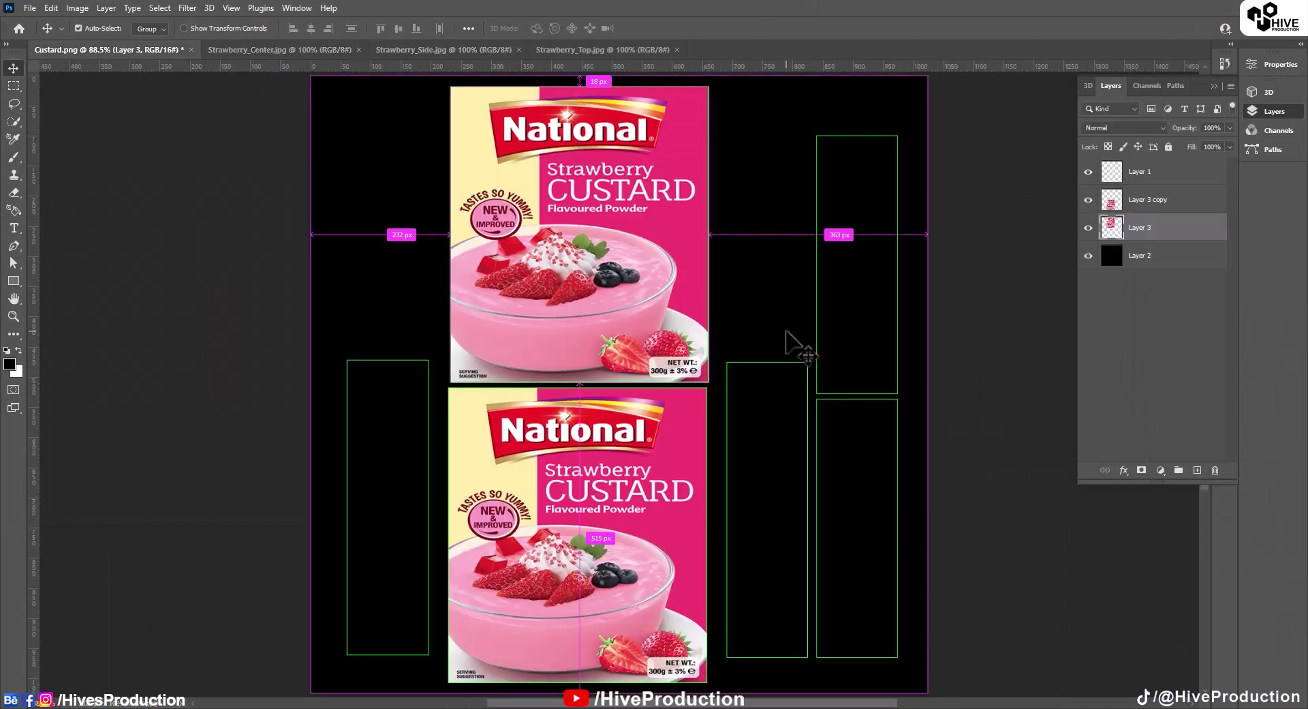
drag(783, 344, 790, 518)
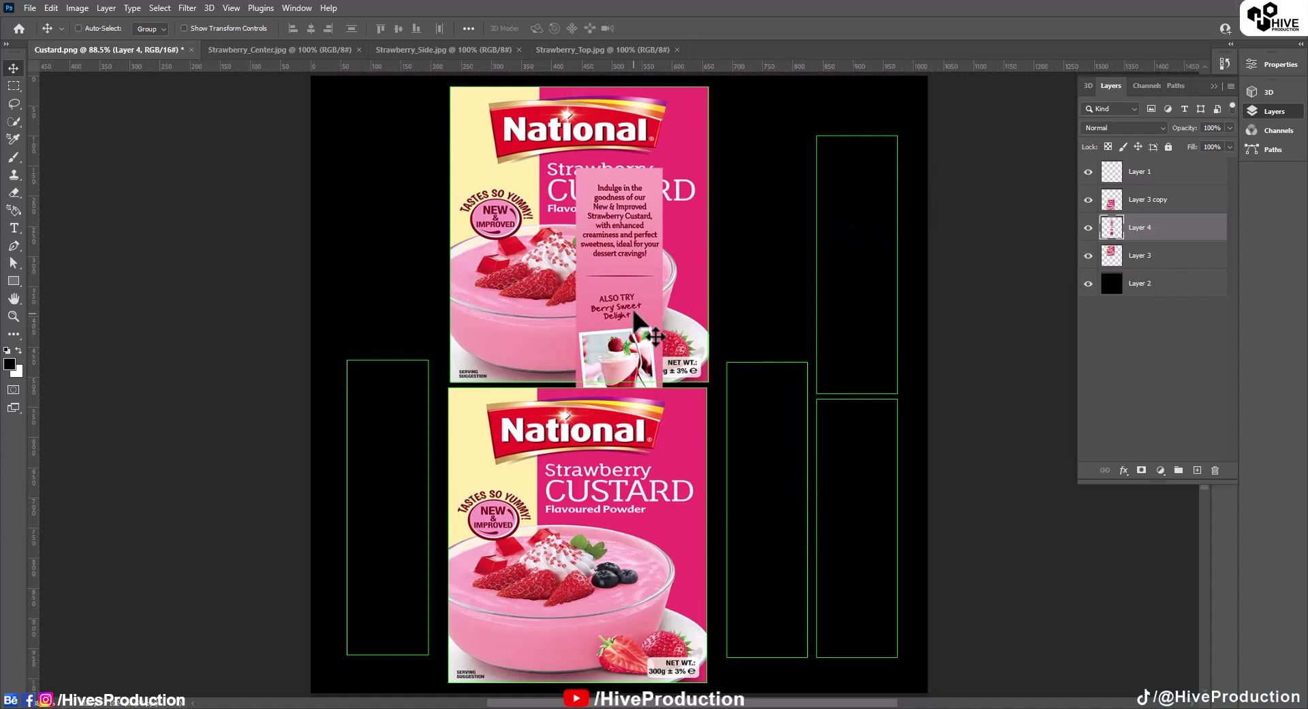
drag(635, 312, 786, 368)
key(ctrl+t)
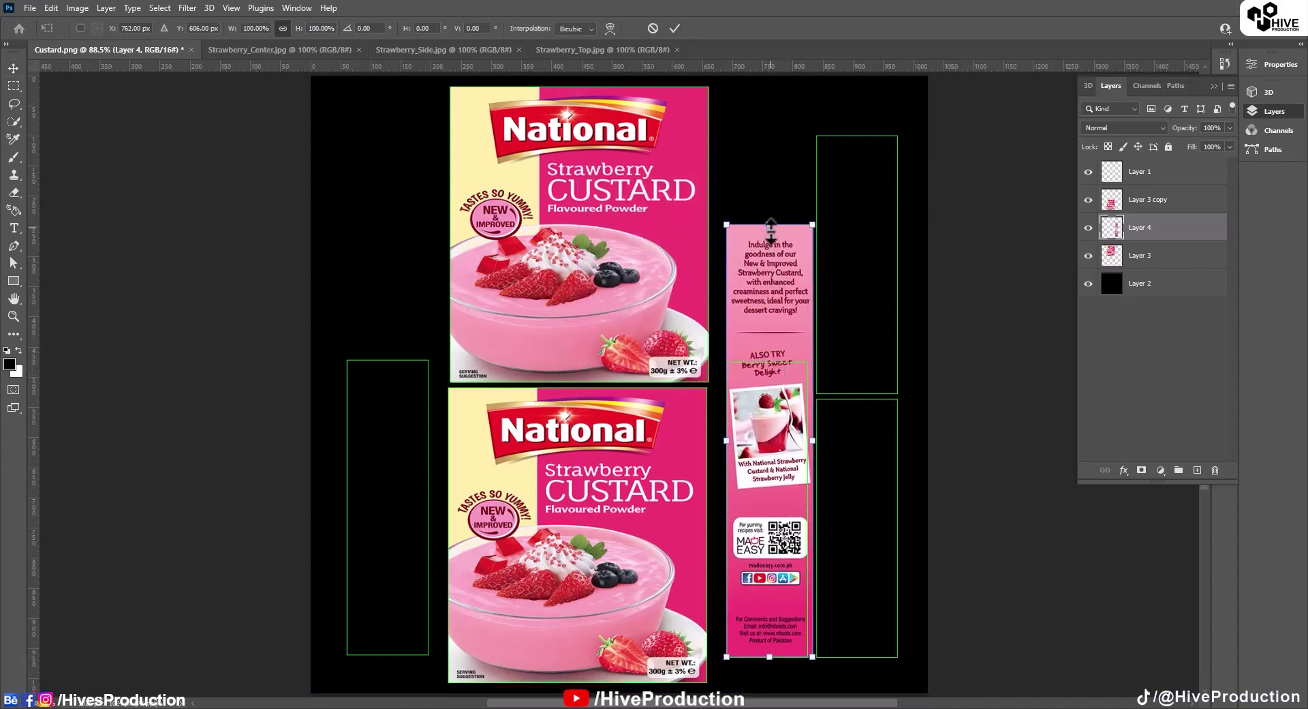
drag(771, 226, 770, 362)
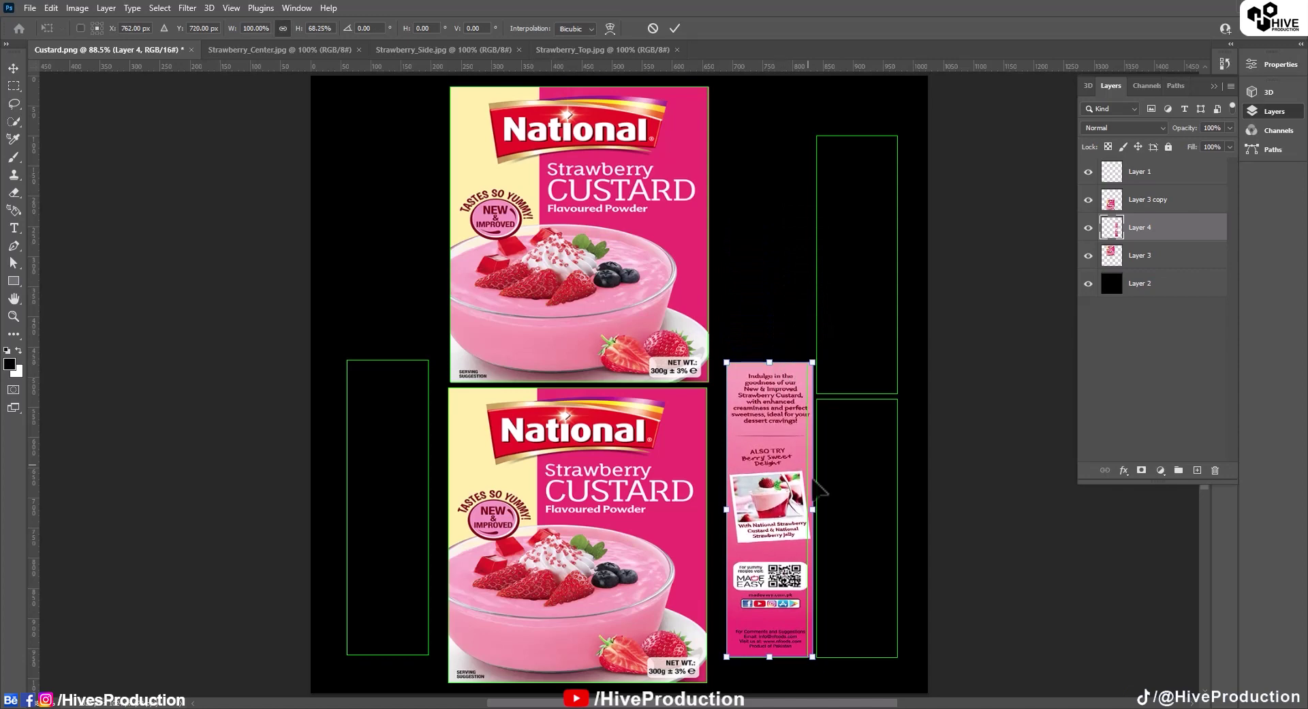
drag(812, 507, 401, 532)
key(Return)
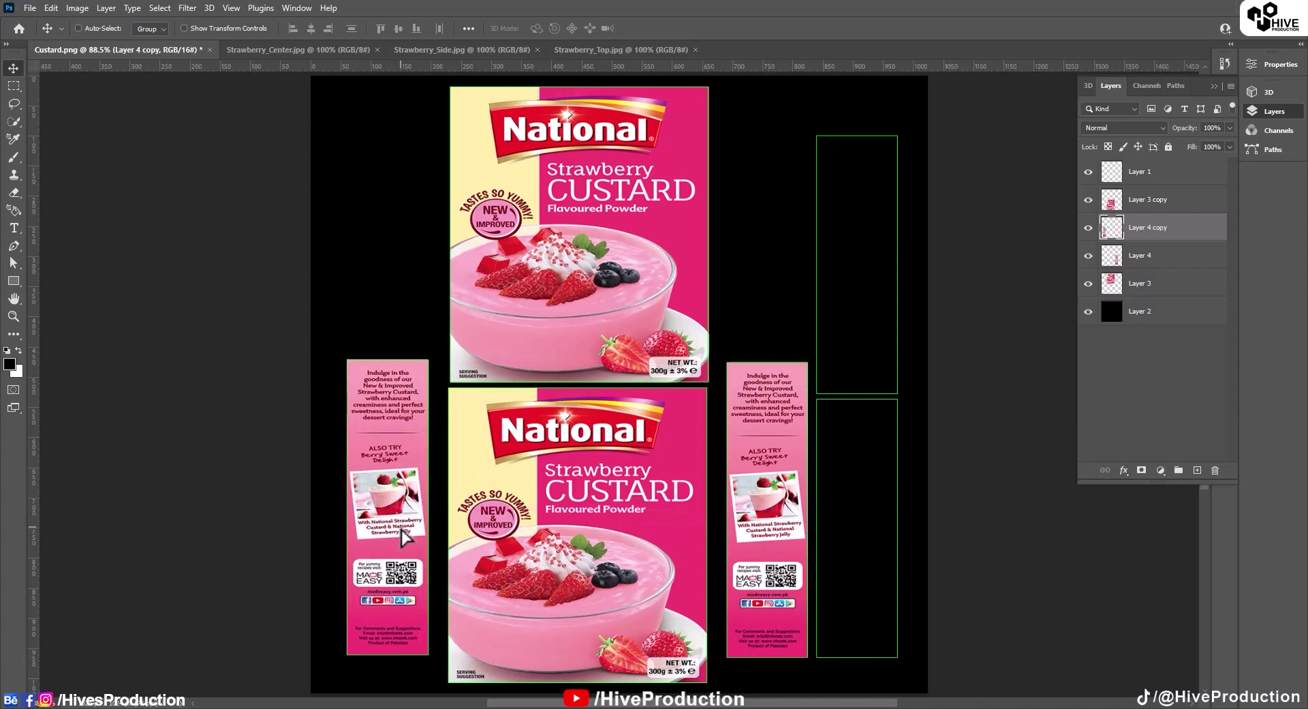
Paste the Strawberry_Top artwork into Custard.png, rotate it 90 degrees and position it over the upper of the two stacked narrow outlines.
click(632, 50)
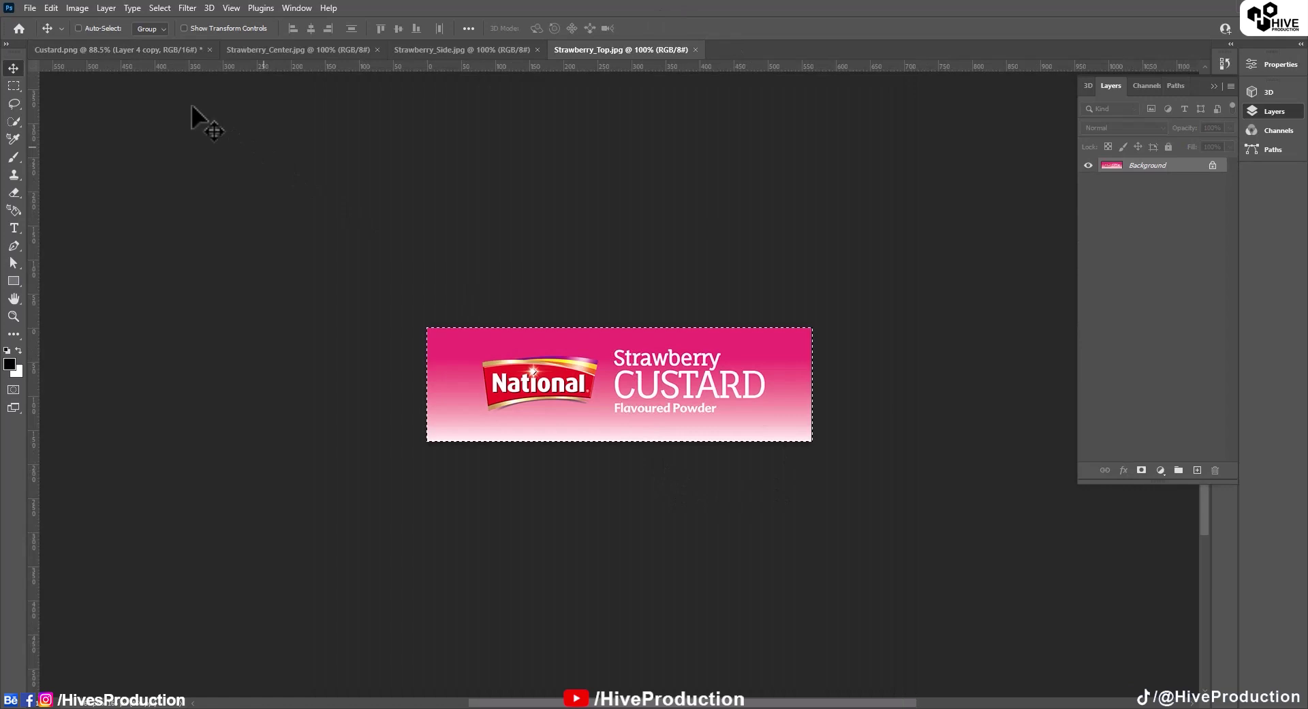
click(166, 46)
key(ctrl+v)
drag(765, 382, 807, 238)
key(ctrl+t)
shift+drag(975, 400, 661, 410)
drag(765, 315, 866, 280)
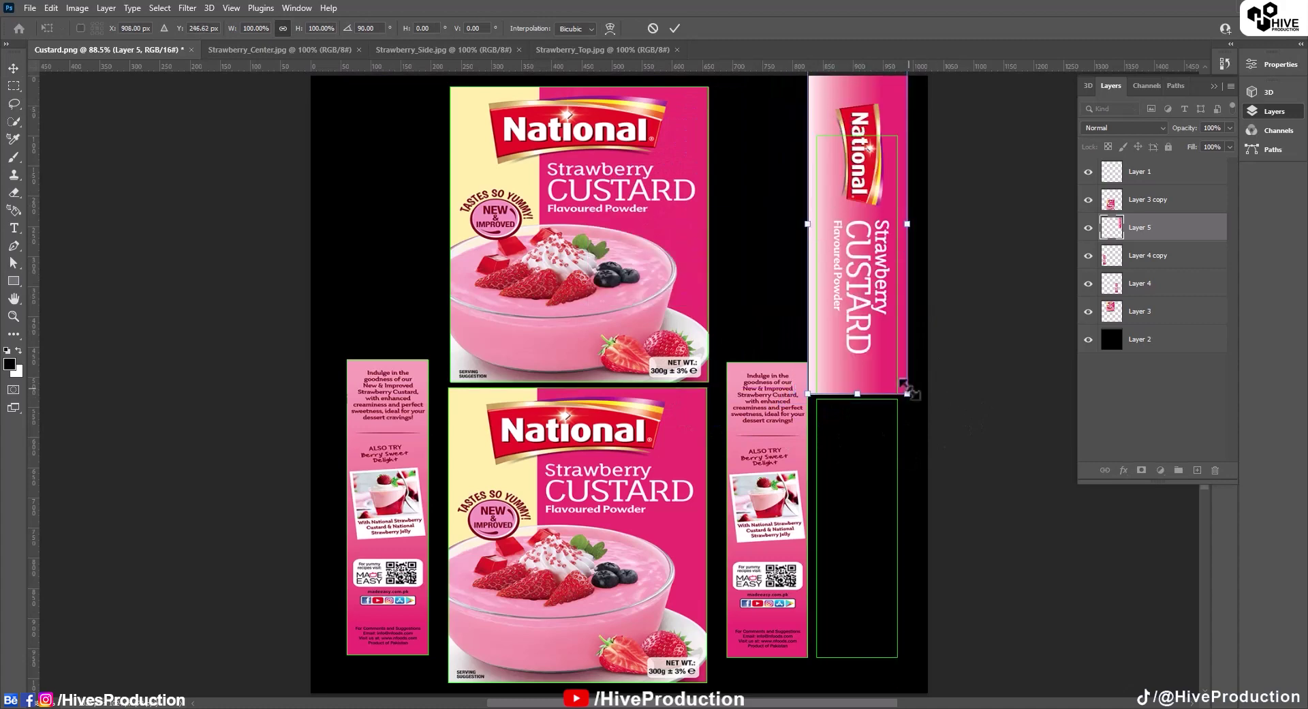
Fit the rotated Strawberry_Top artwork to the upper narrow outline, scaling it to about 75.5% width and 82.5% height.
drag(910, 390, 887, 322)
drag(862, 273, 871, 347)
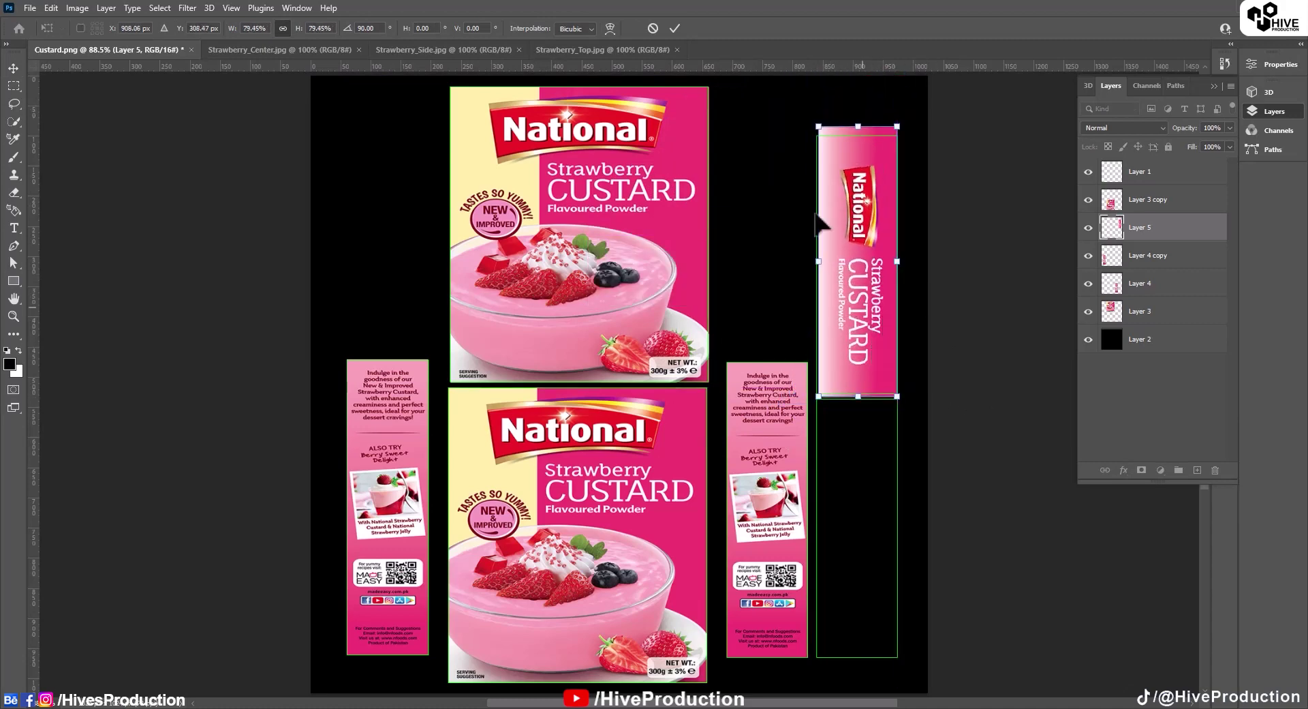
drag(857, 127, 859, 137)
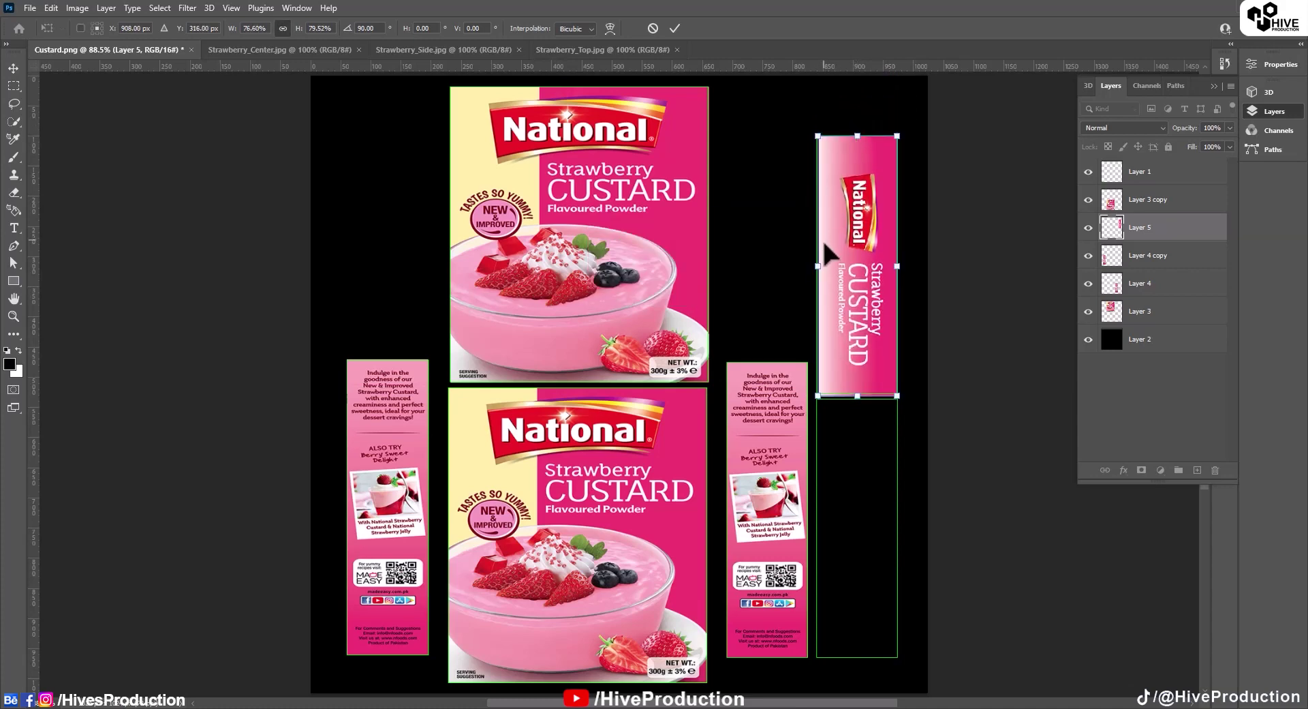
drag(810, 270, 807, 267)
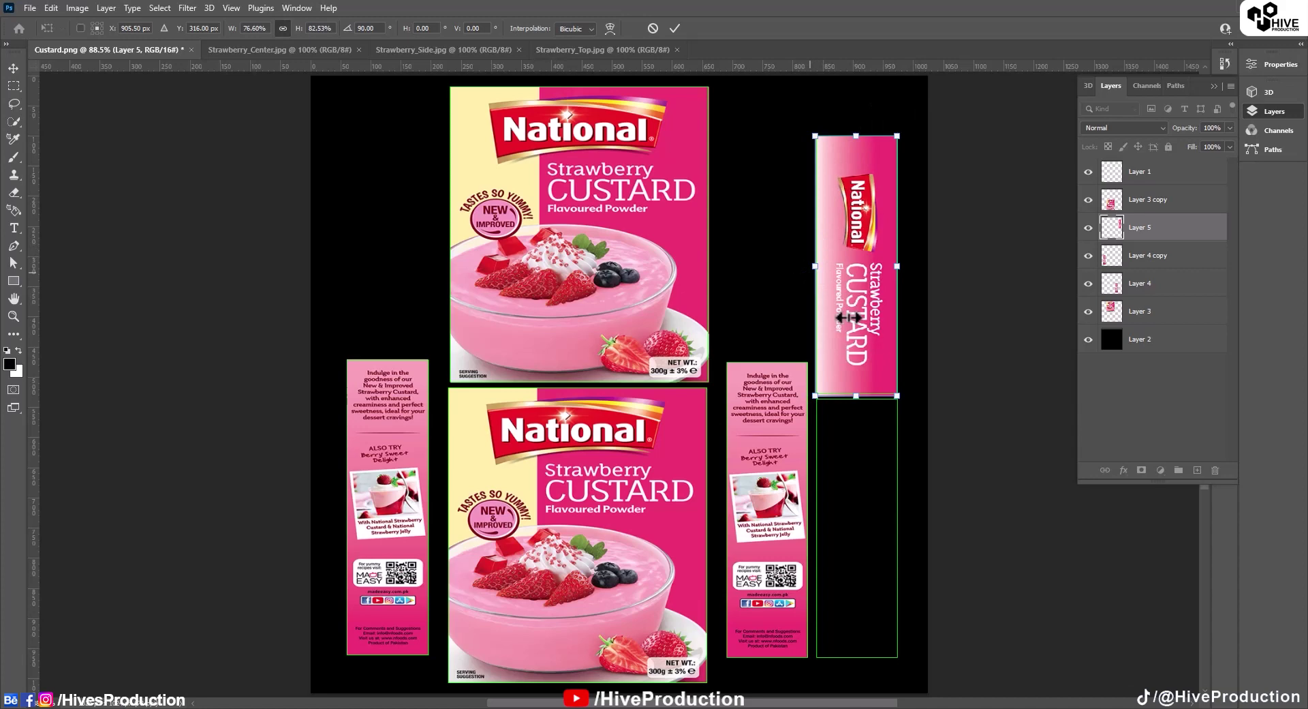
drag(857, 396, 857, 392)
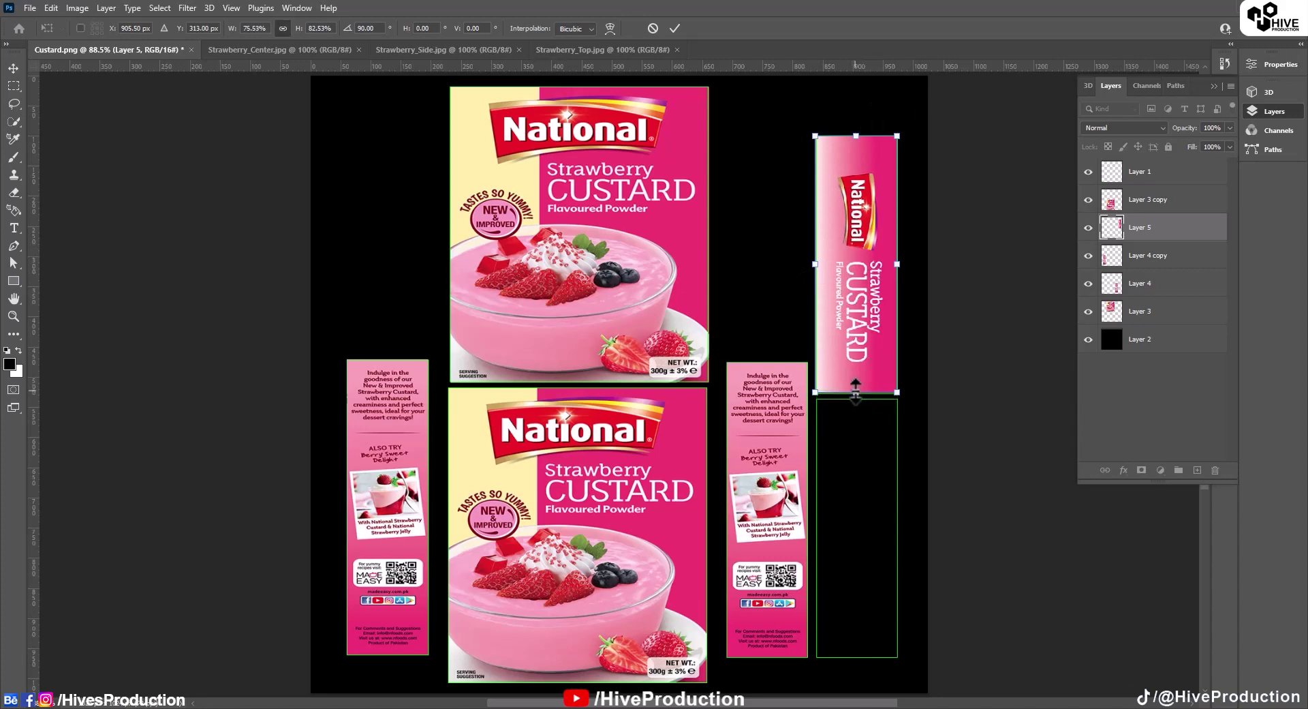
key(Return)
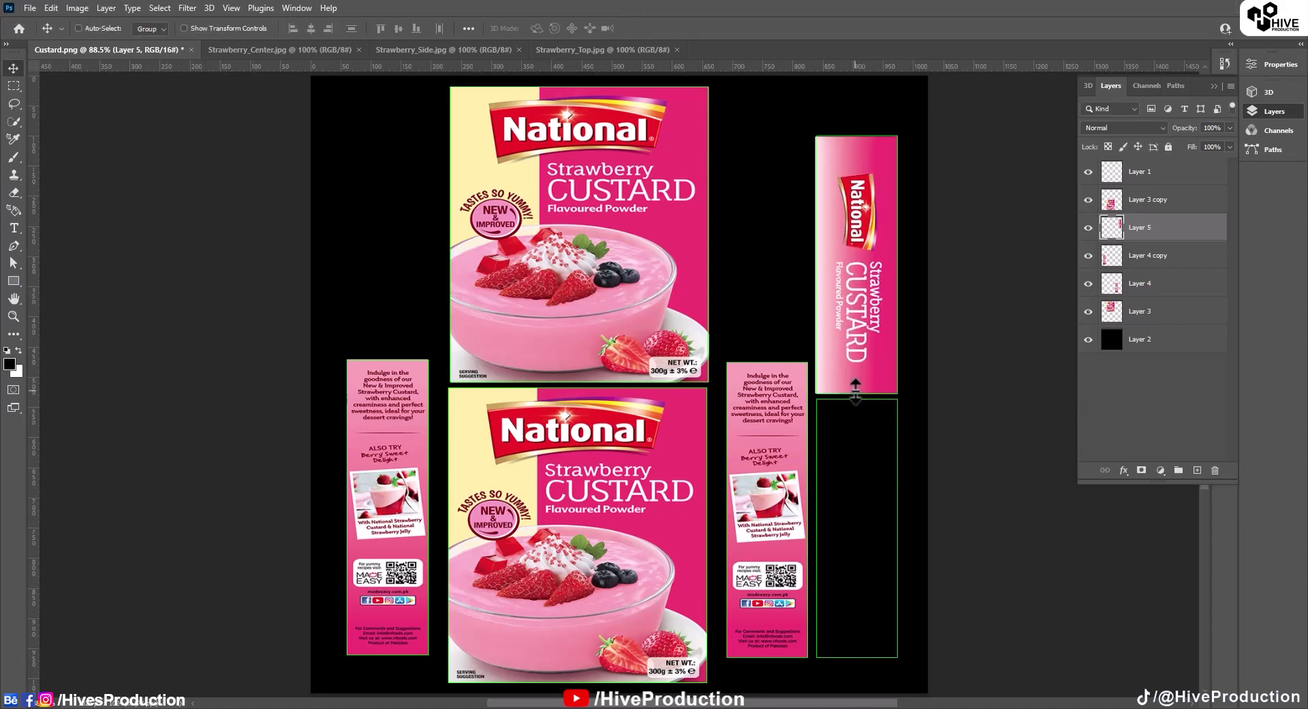
Duplicate the fitted top artwork onto the lower of the two stacked narrow outlines and nudge it into alignment.
alt+drag(857, 298, 855, 567)
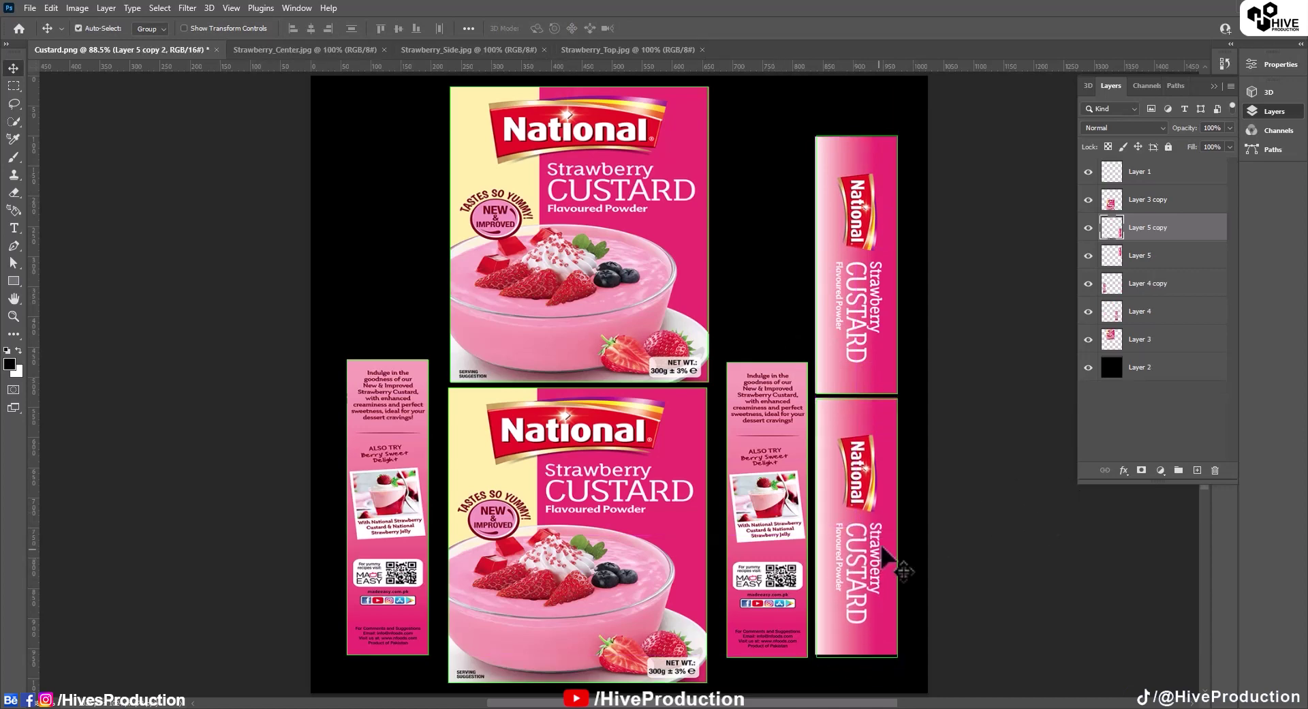
key(Down)
key(Down)
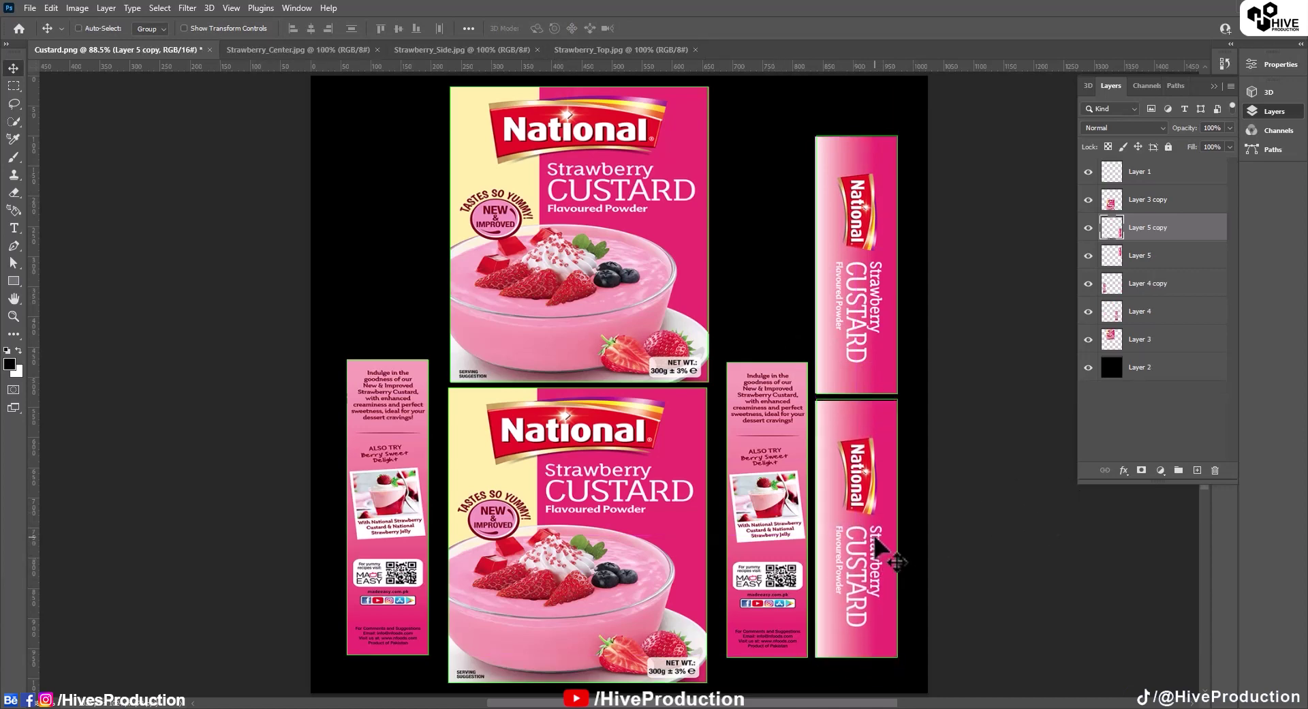
key(Up)
Hide Layer 1 with the green outlines and save the document to the Desktop as Custard in Photoshop format.
click(1089, 172)
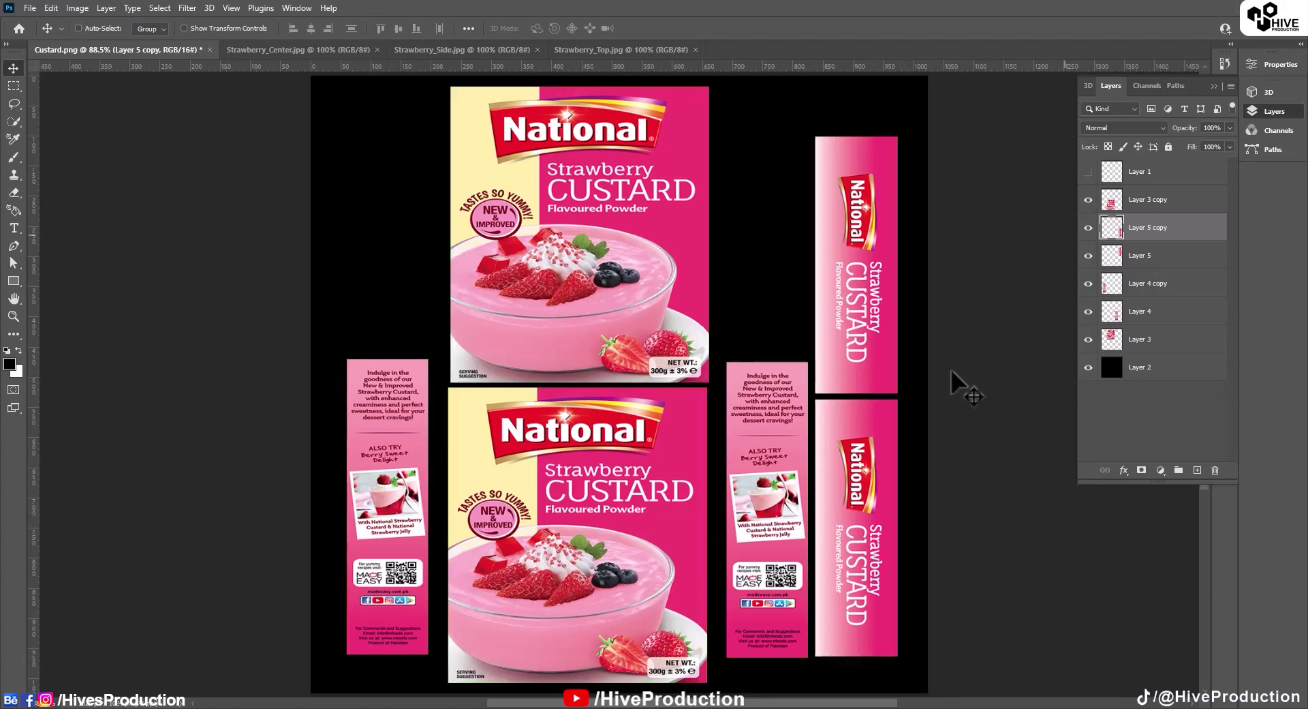
key(ctrl)
key(ctrl+shift+s)
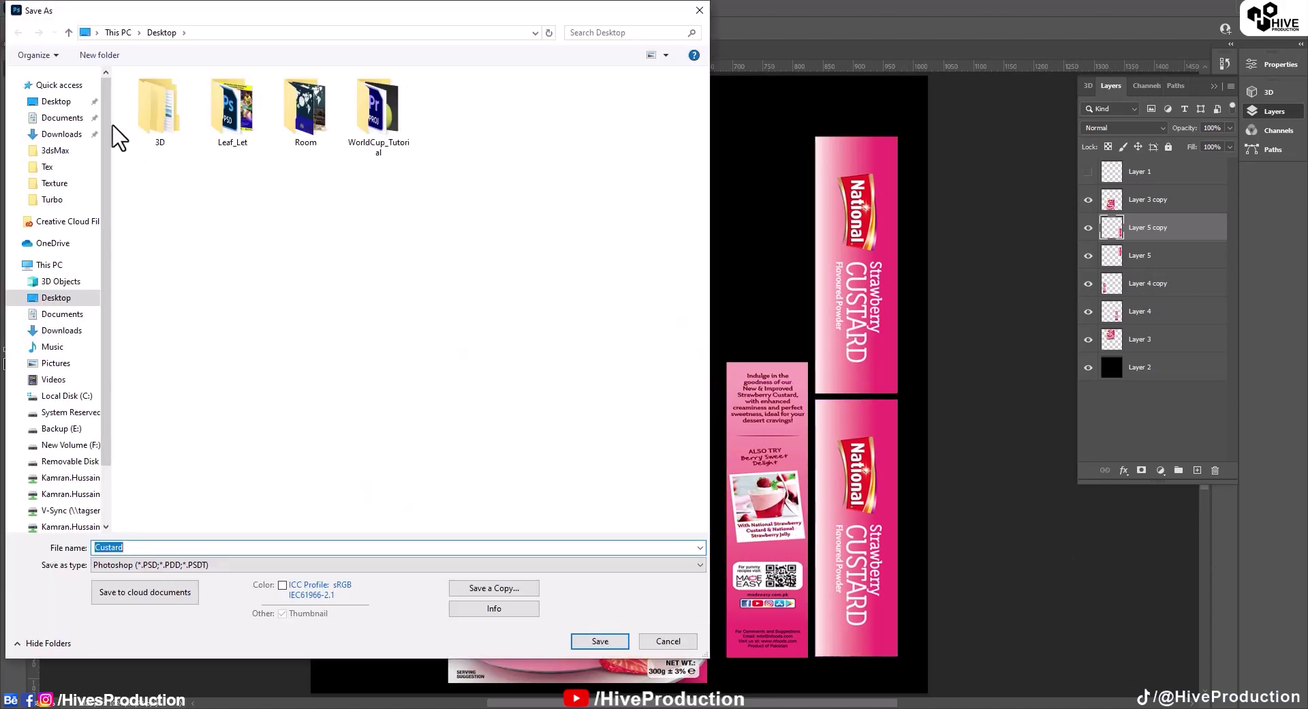
click(600, 640)
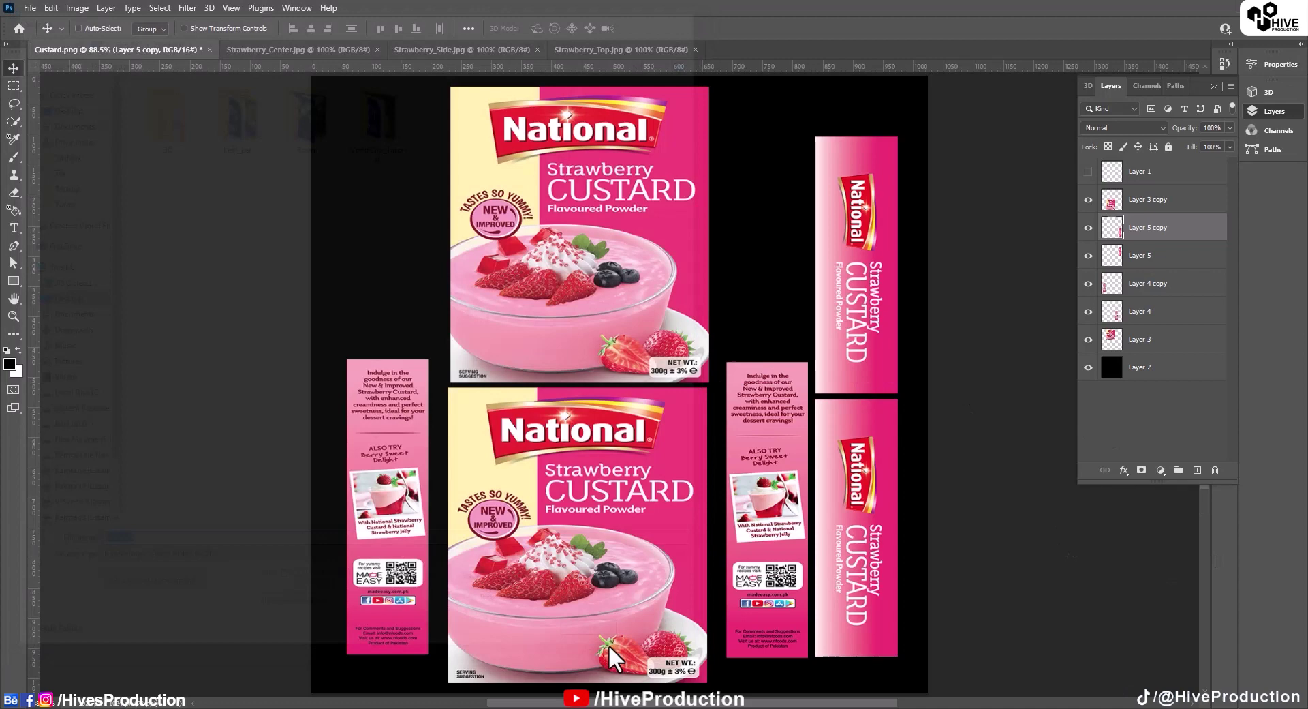
key(Return)
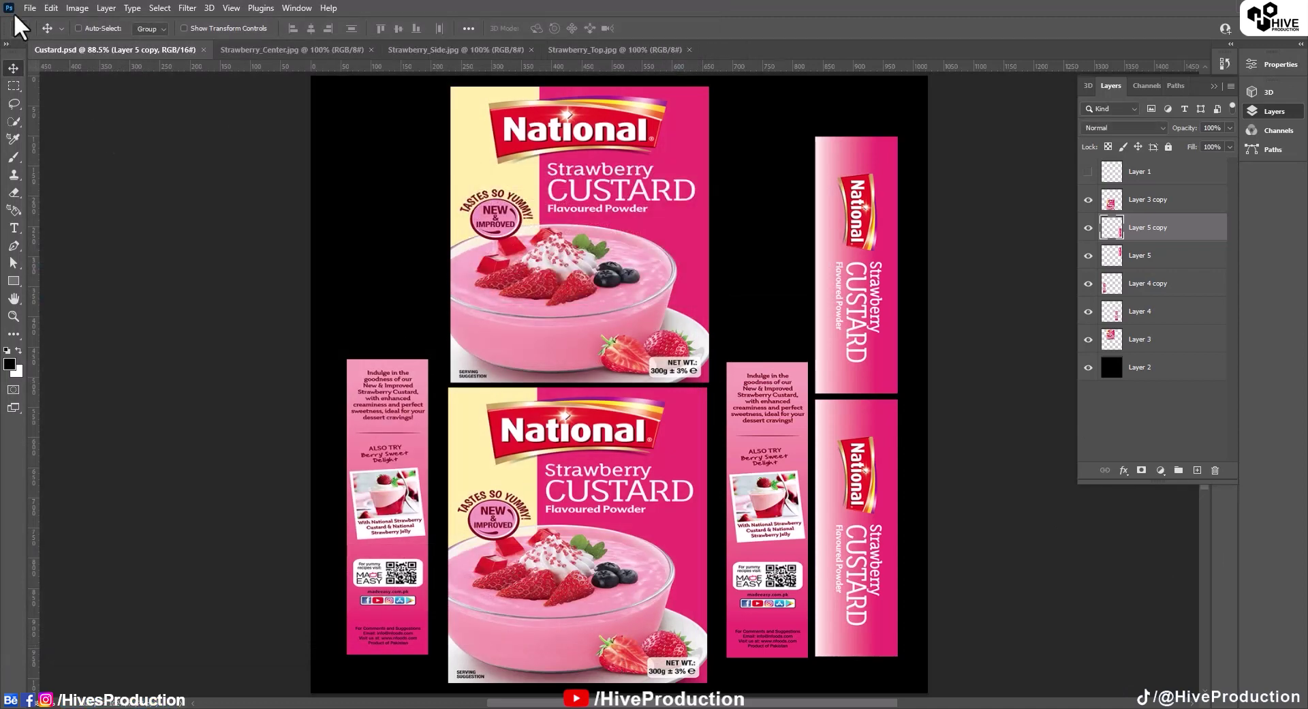
Save a JPEG copy of the artwork to the Desktop as Custard copy.
click(29, 9)
click(45, 184)
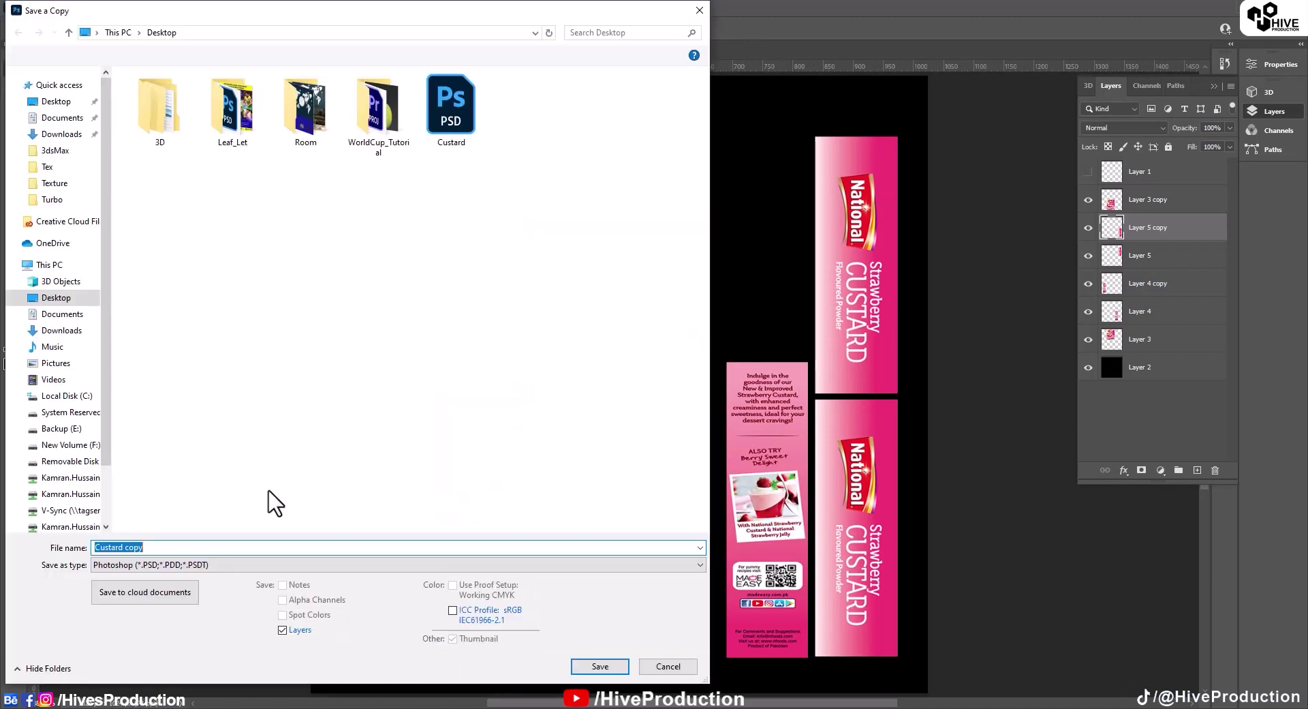
click(219, 566)
click(204, 617)
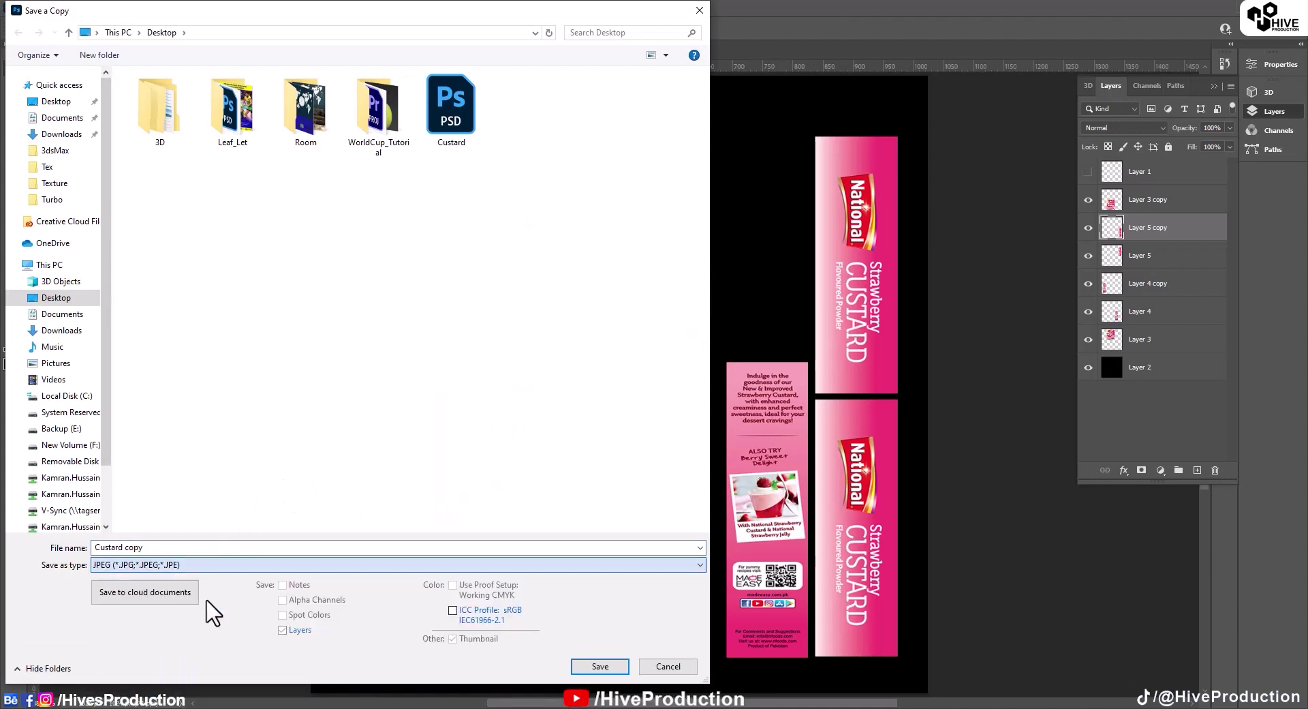
click(600, 668)
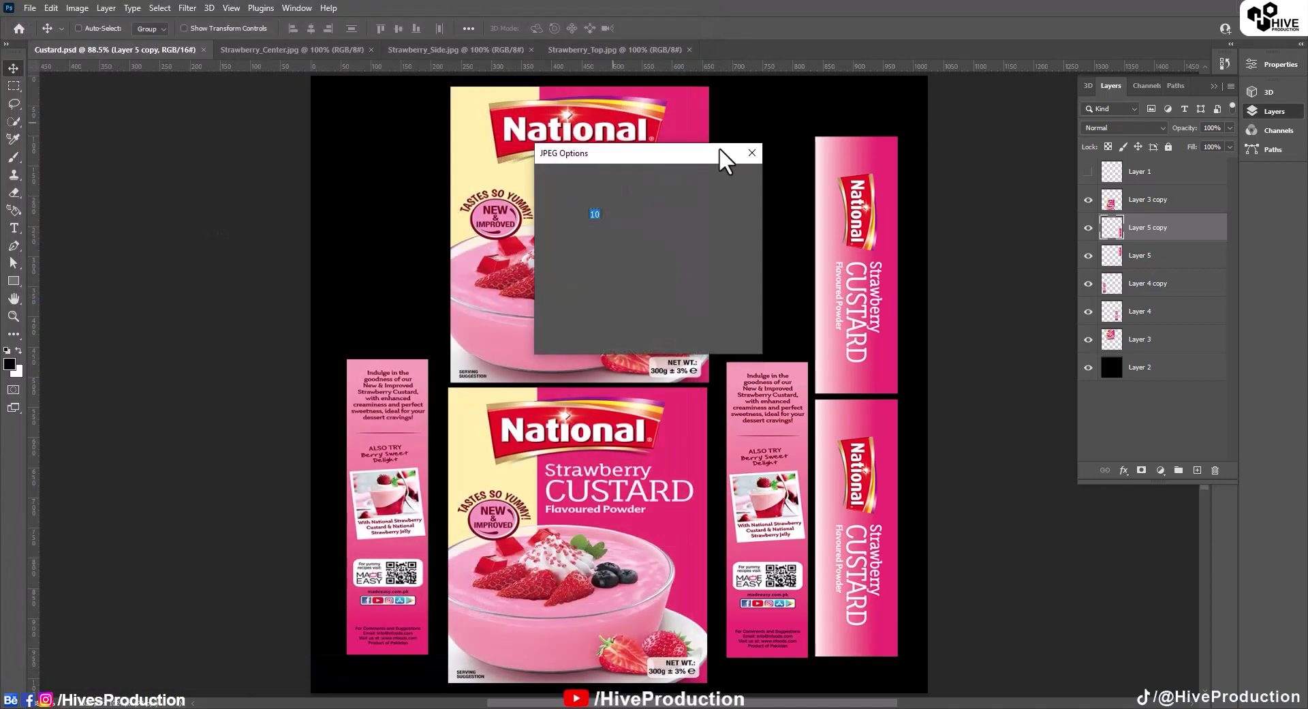
click(726, 180)
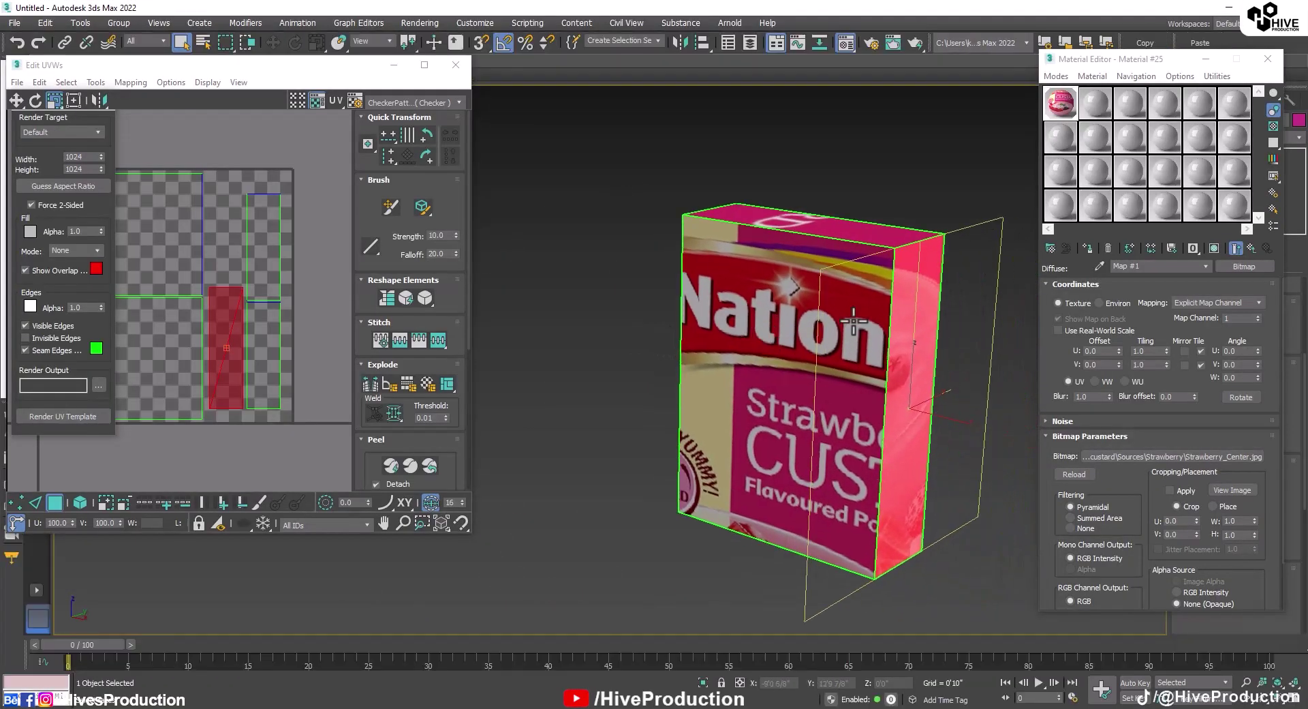
In 3ds Max, replace the box material's diffuse bitmap with Custard copy.jpg from the Desktop and close the Material Editor.
click(1146, 453)
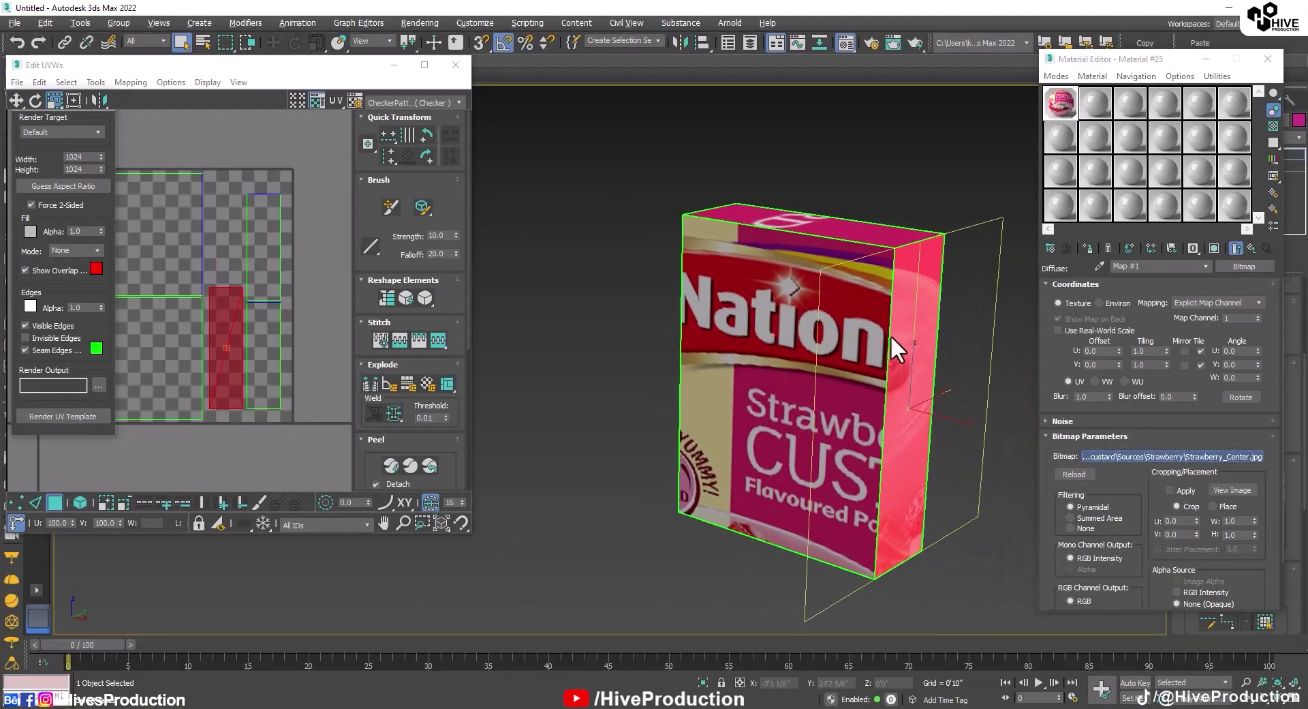
click(657, 160)
scroll(970, 382, down, 5)
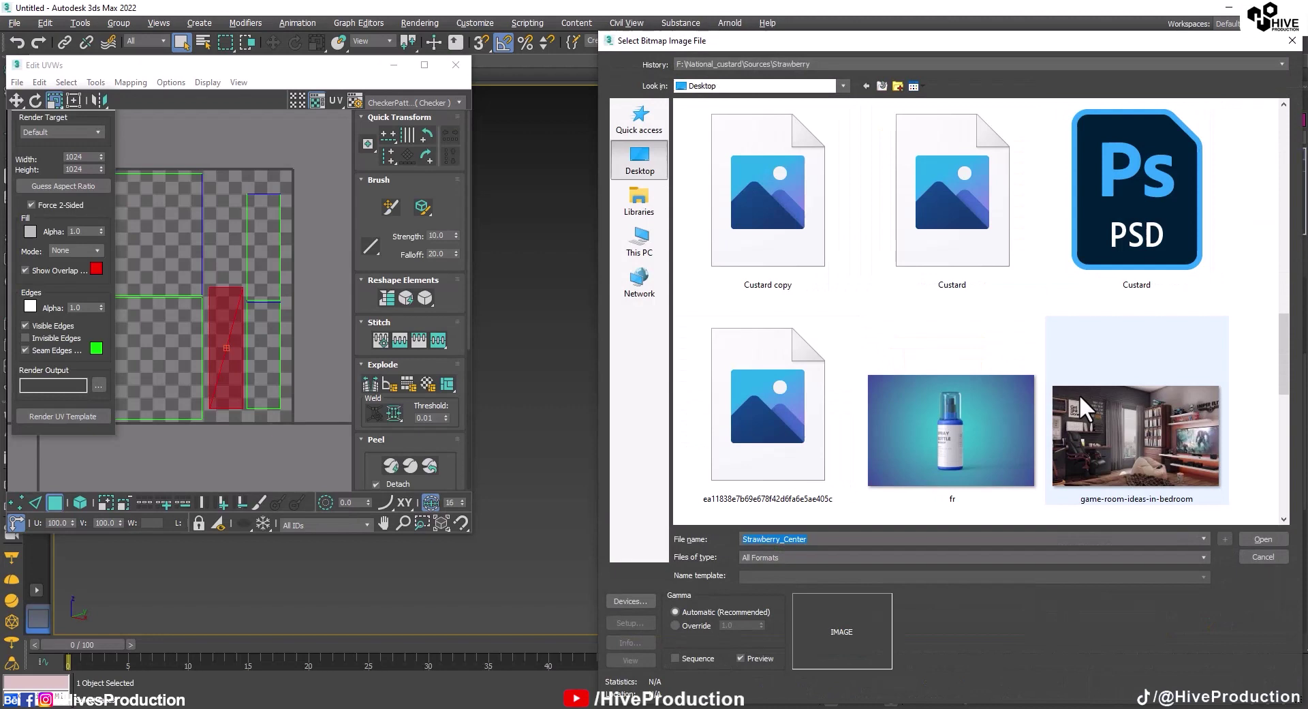
click(740, 224)
double_click(739, 221)
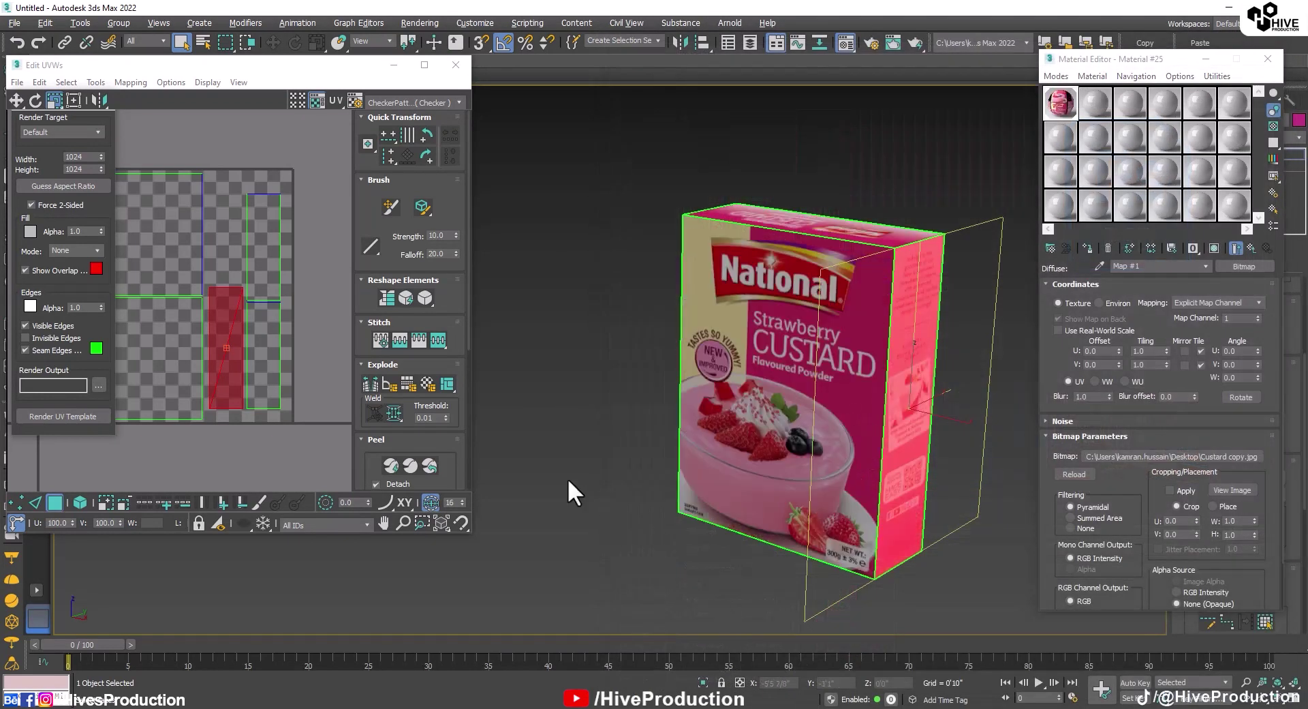
click(686, 321)
click(895, 98)
click(1268, 59)
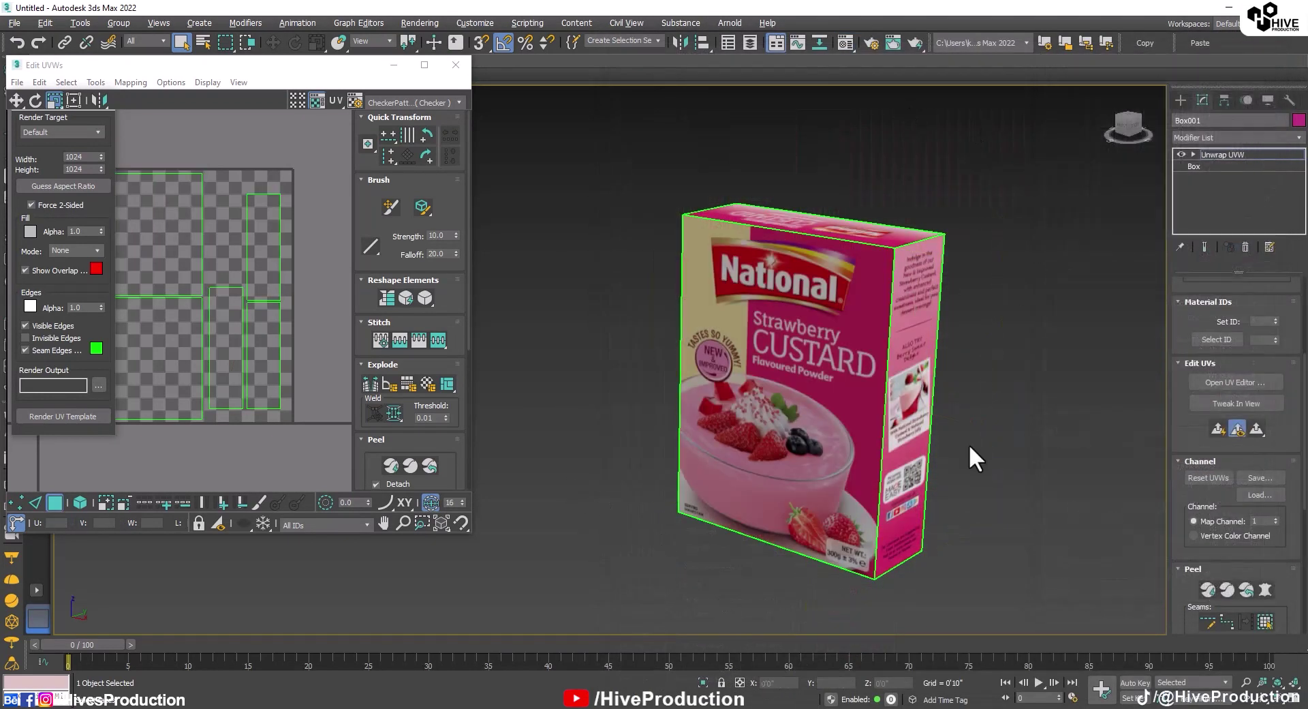
Leave polygon selection mode in the box's Unwrap UVW modifier, close the UV editor and deselect the box.
alt+middle_drag(969, 444, 726, 397)
click(726, 397)
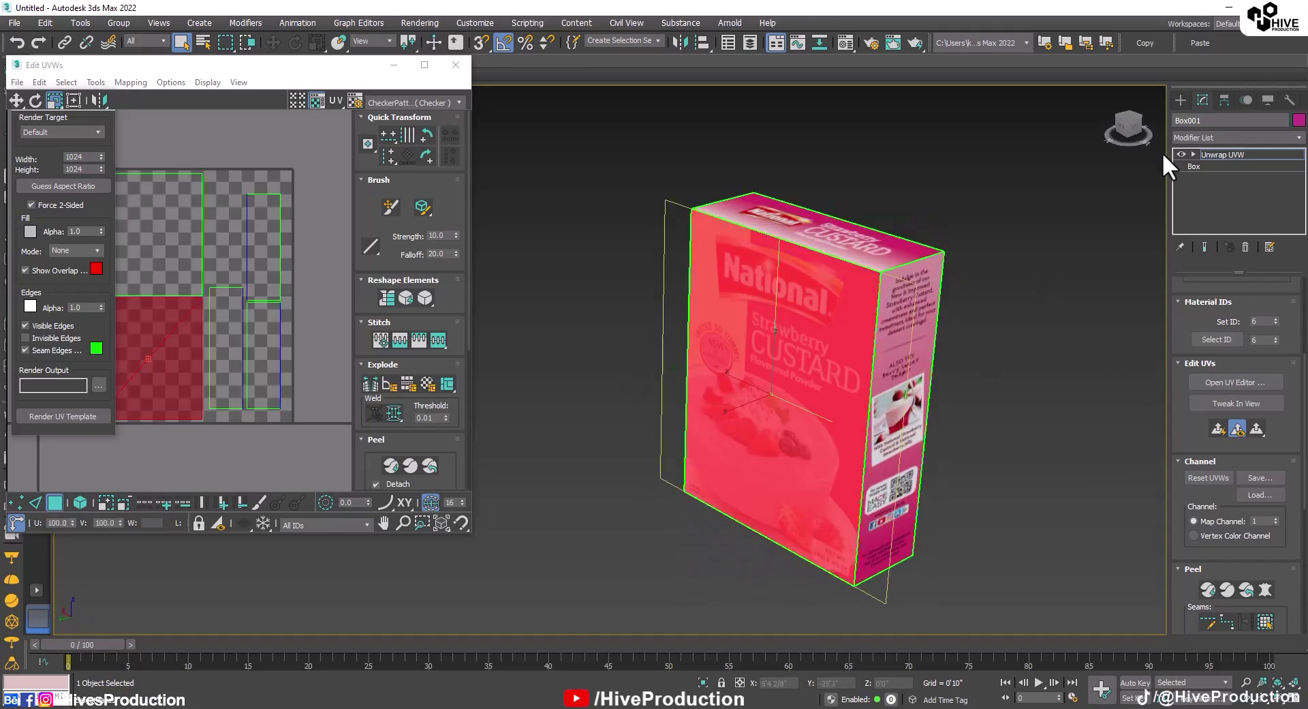
scroll(1238, 447, up, 5)
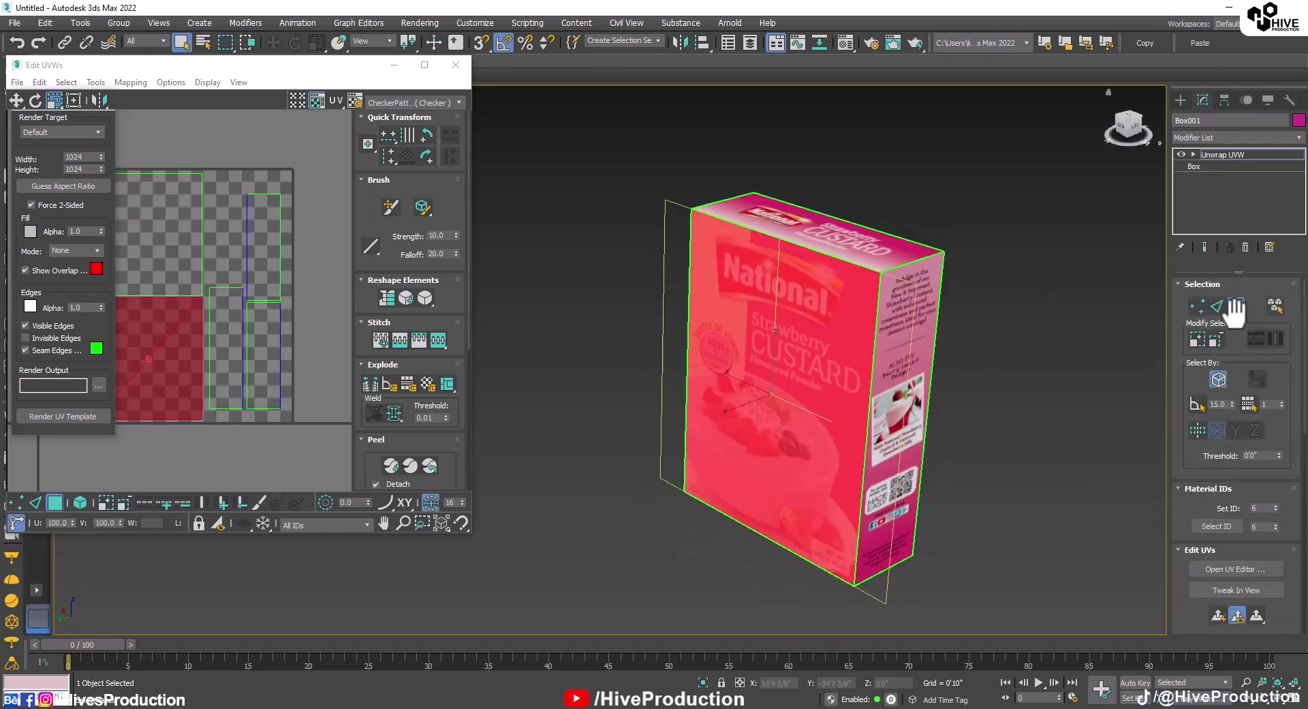
click(1235, 306)
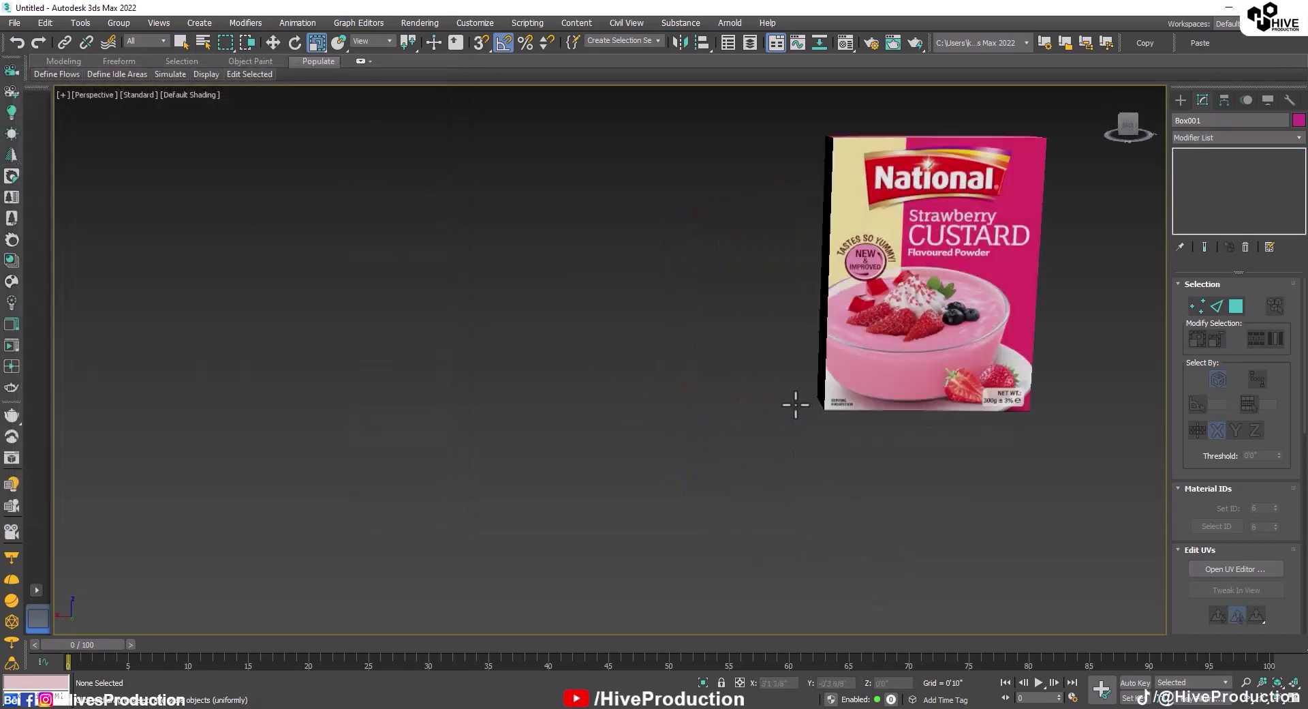
alt+middle_drag(791, 400, 539, 497)
key(z)
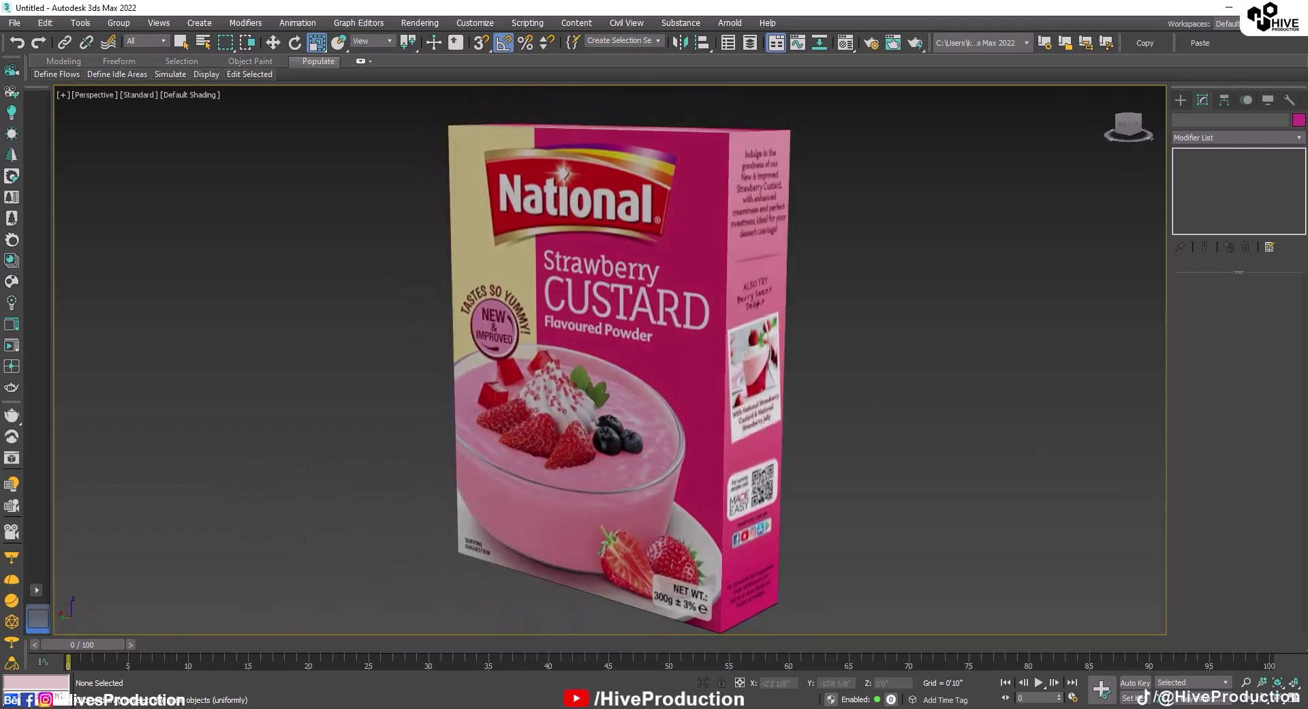
Examine the textured box from several angles to check how the artwork sits on its faces.
scroll(1114, 434, down, 3)
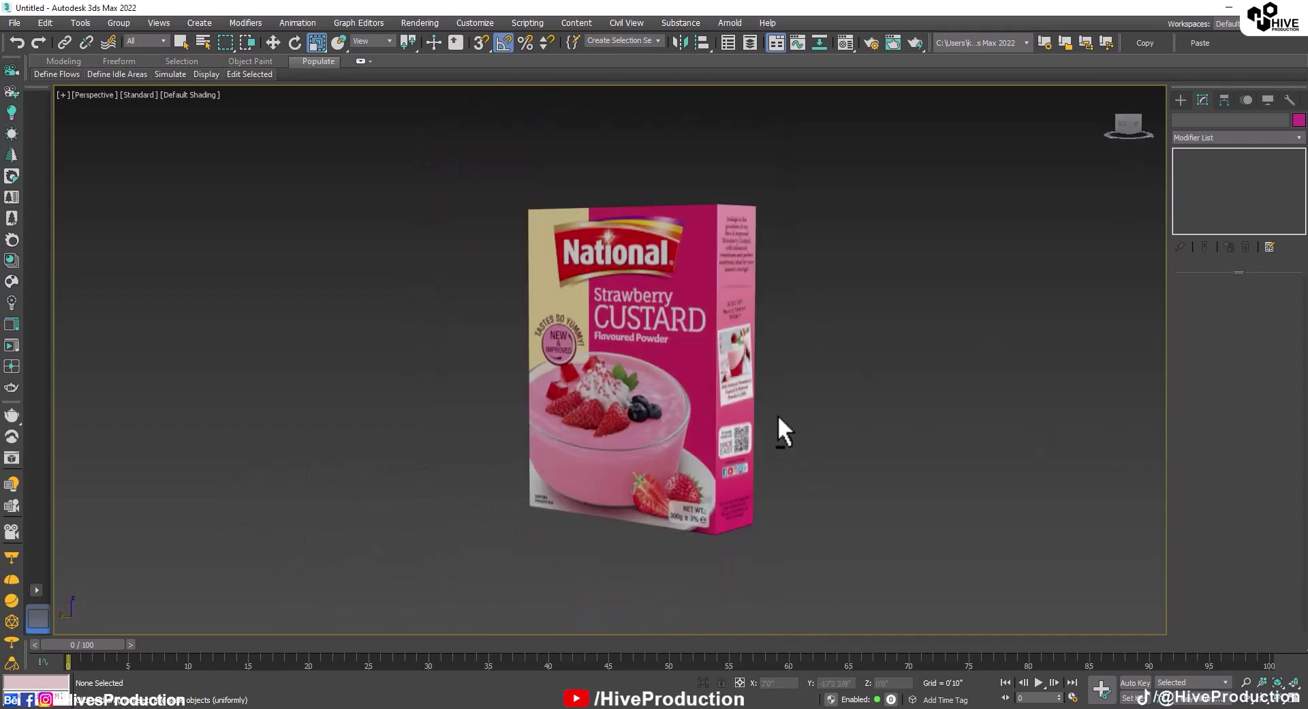
alt+middle_drag(778, 417, 657, 446)
scroll(666, 350, up, 5)
scroll(639, 472, down, 5)
middle_drag(658, 446, 729, 368)
scroll(729, 368, down, 2)
alt+middle_drag(708, 381, 714, 480)
In a four-viewport layout with the Front view shaded, make two copies of the box along negative X, spaced about 5'8".
click(722, 401)
key(w)
key(alt+w)
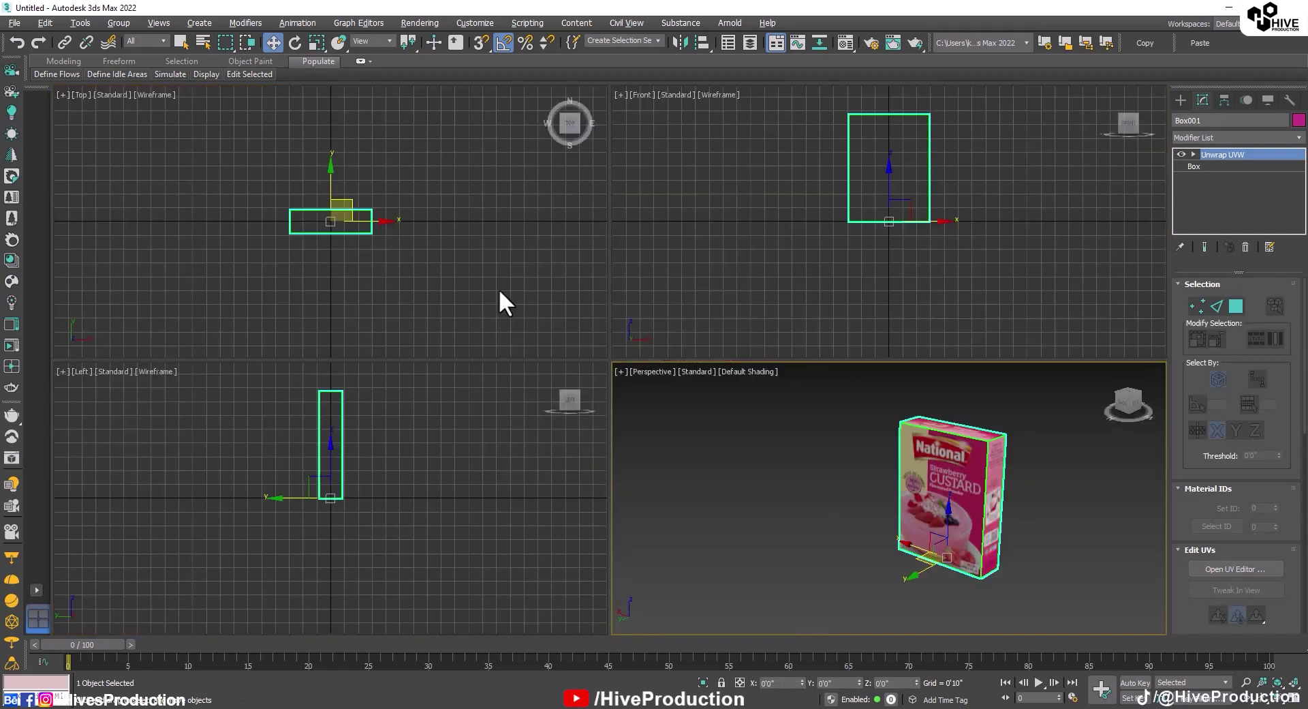
click(937, 225)
key(F3)
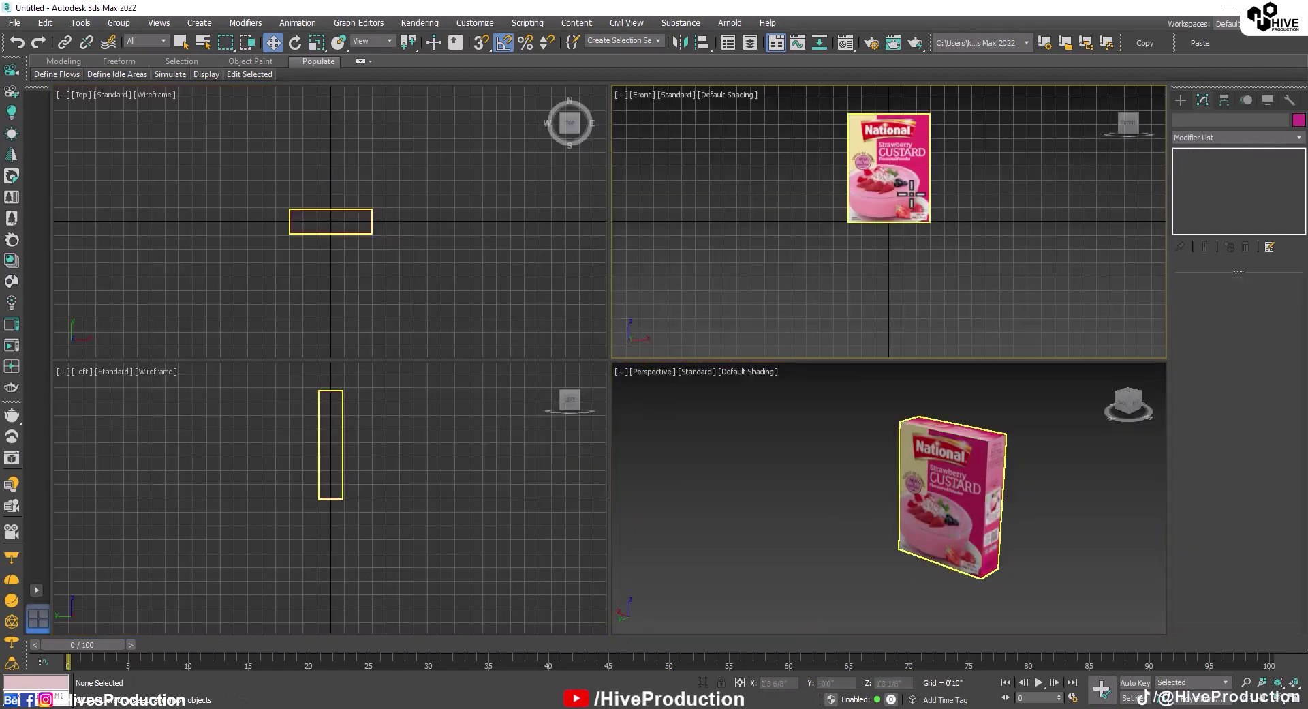
click(921, 217)
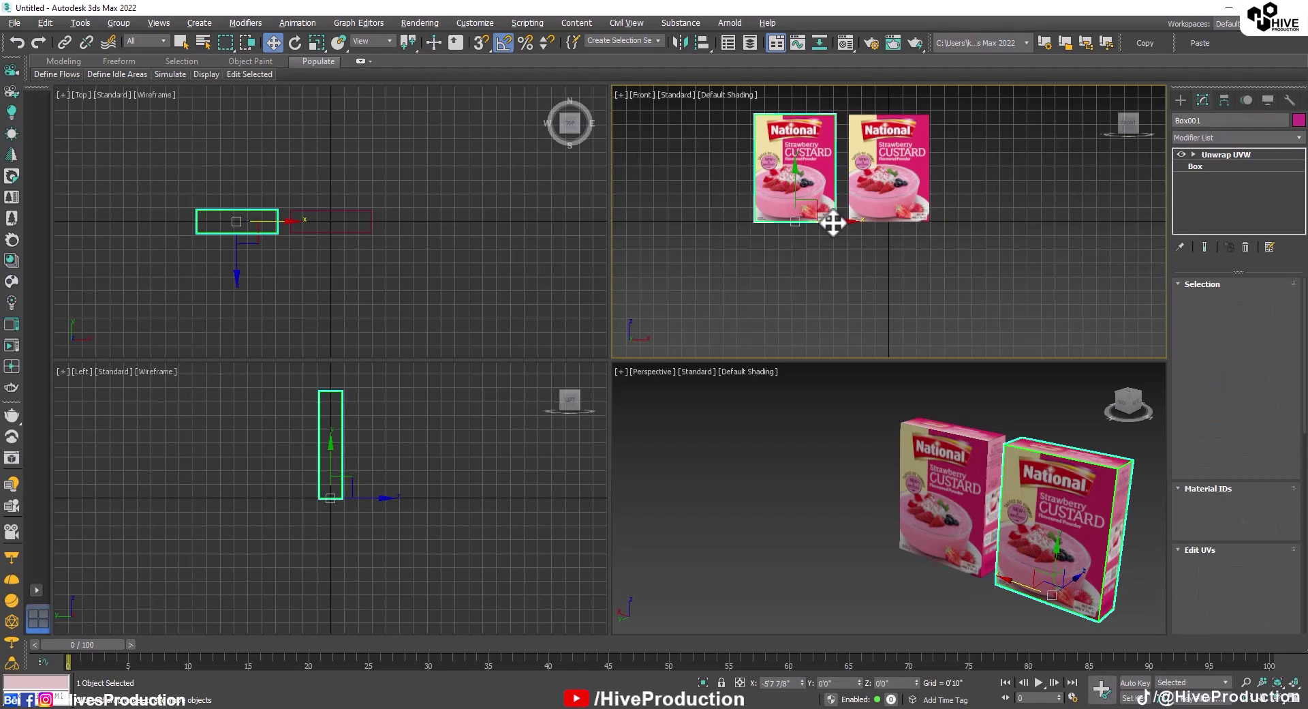
shift+click(832, 222)
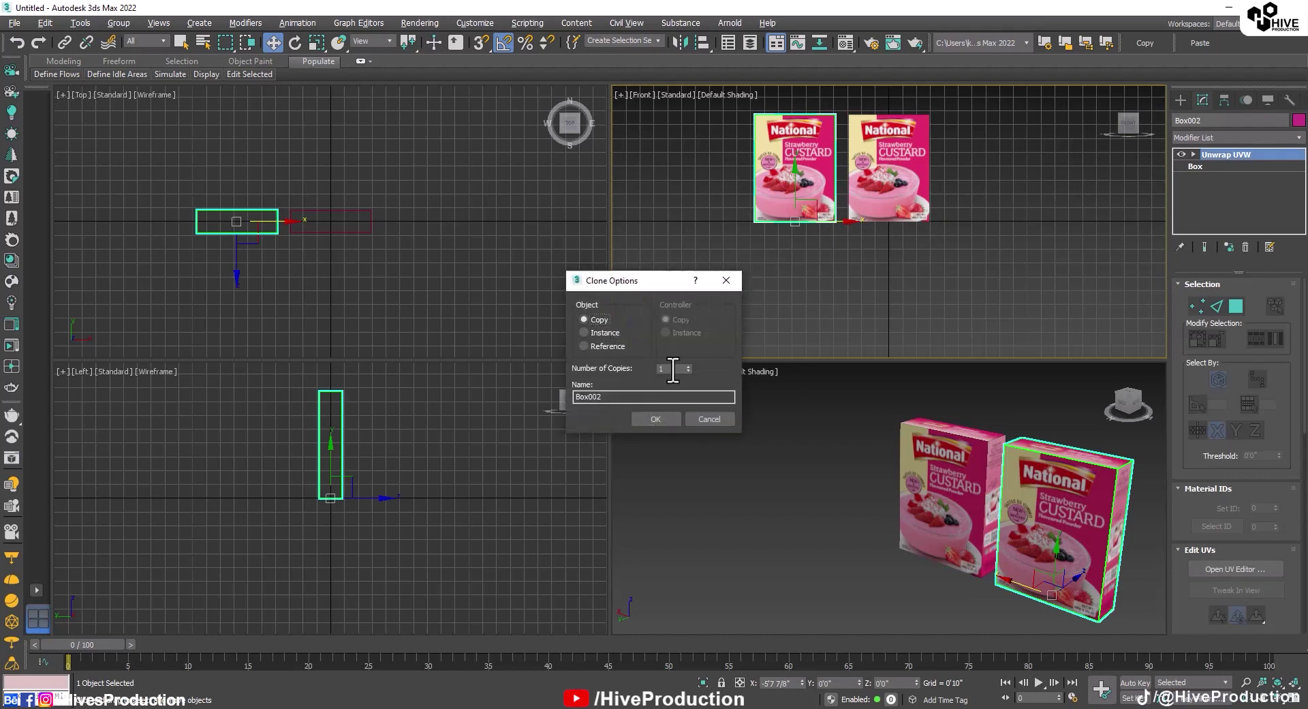
click(671, 419)
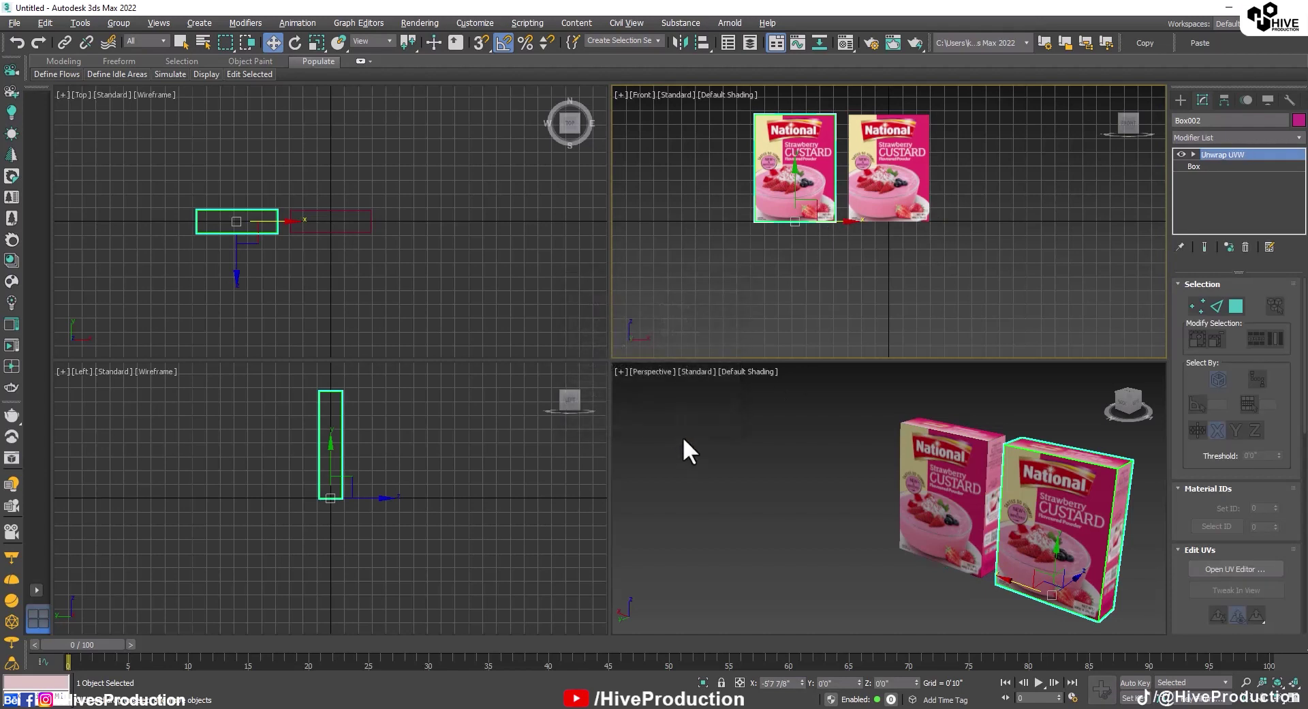
View the row of three boxes from the front in the Perspective viewport and select the end copy.
click(793, 555)
alt+middle_drag(989, 501, 783, 481)
scroll(784, 481, down, 3)
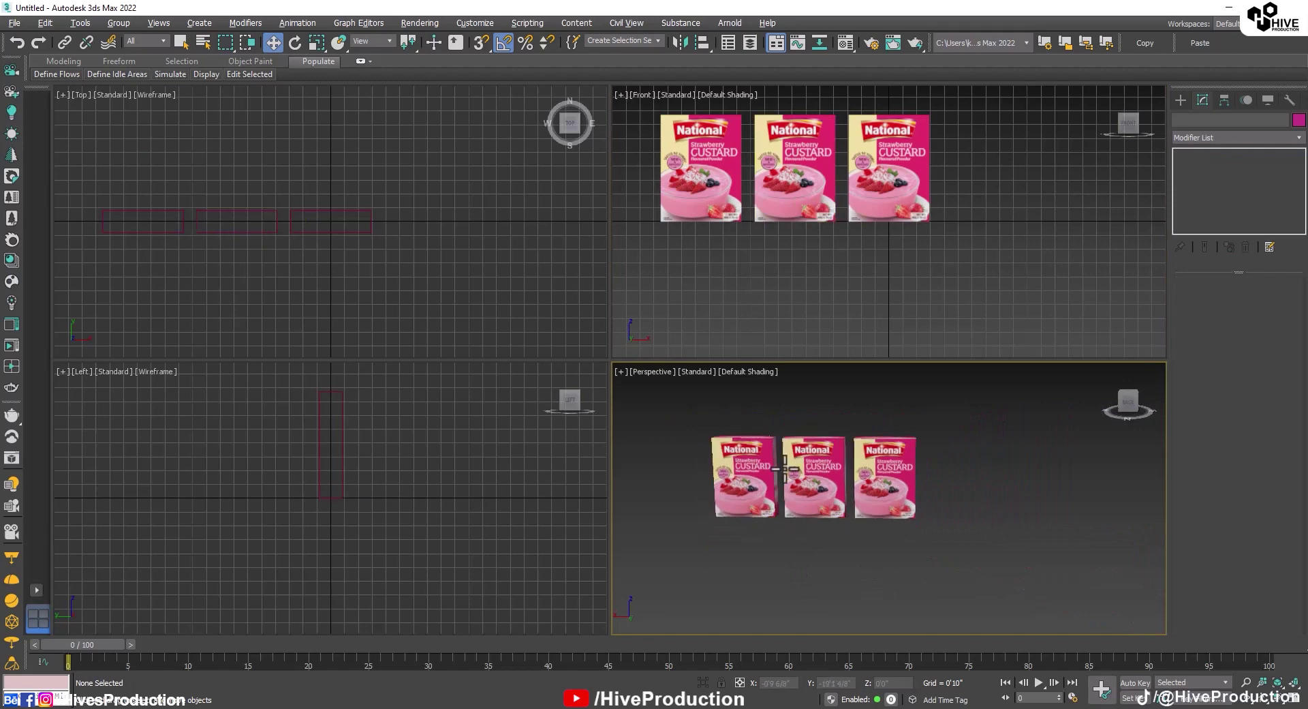
scroll(886, 490, up, 5)
click(896, 502)
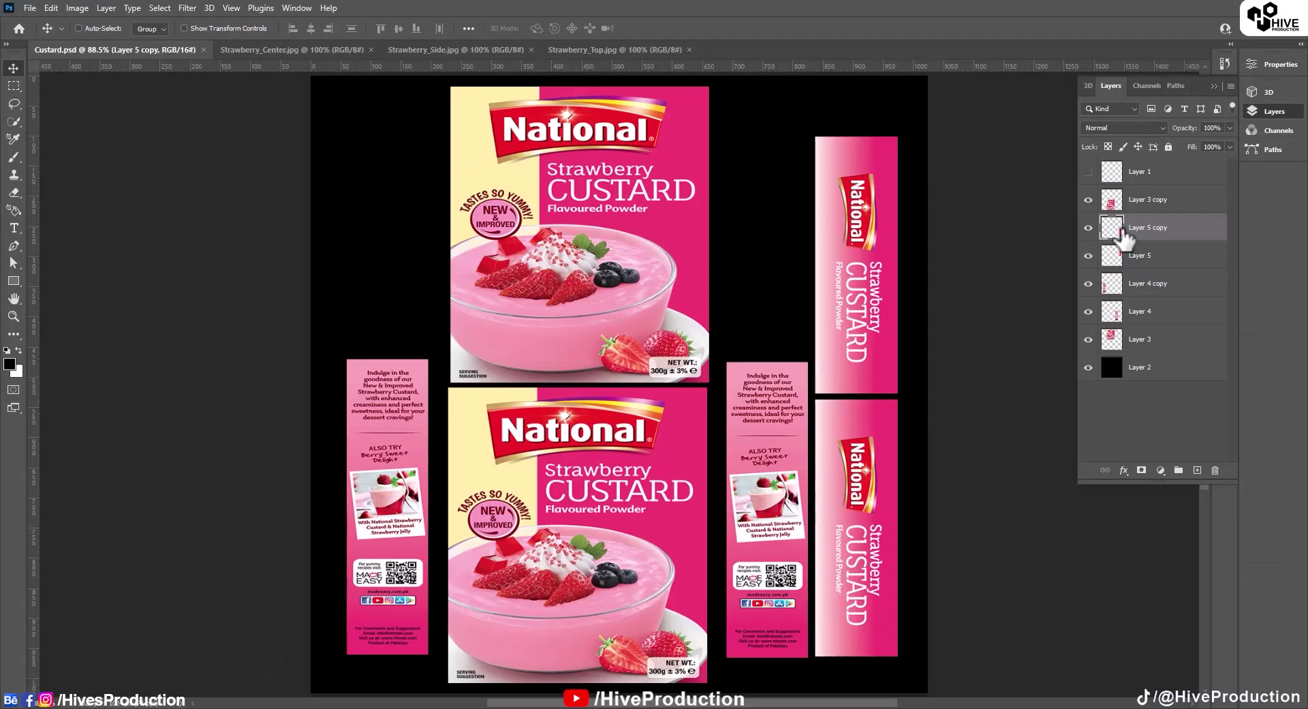
In Photoshop, group all artwork layers from Layer 3 copy down to Layer 3 and name the group Strawberry.
click(1131, 208)
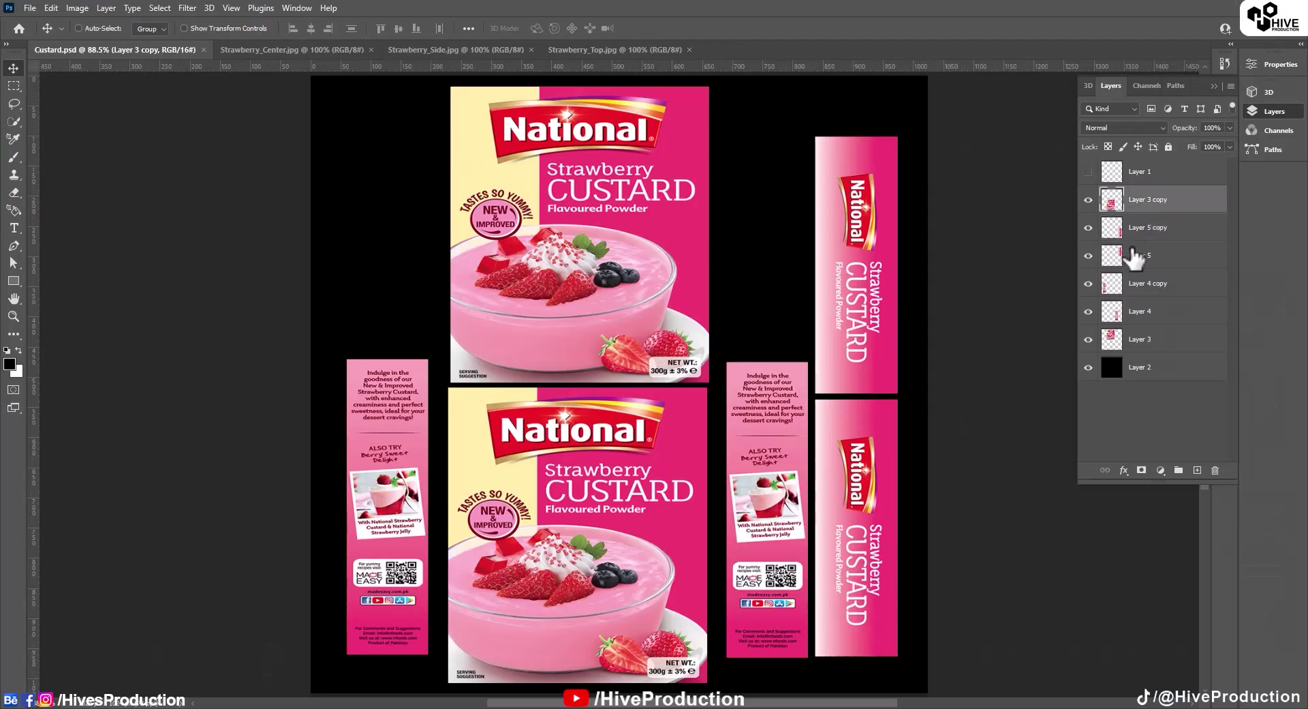
shift+click(1170, 341)
key(ctrl+g)
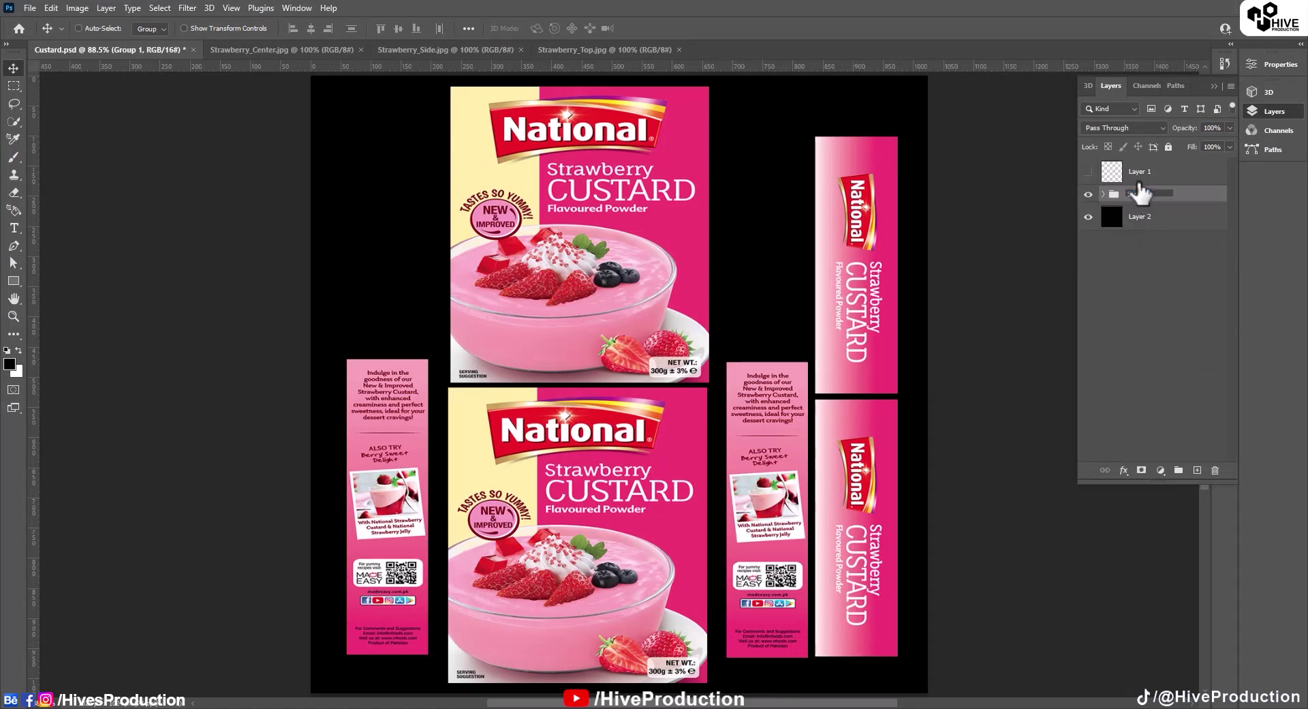
key(Return)
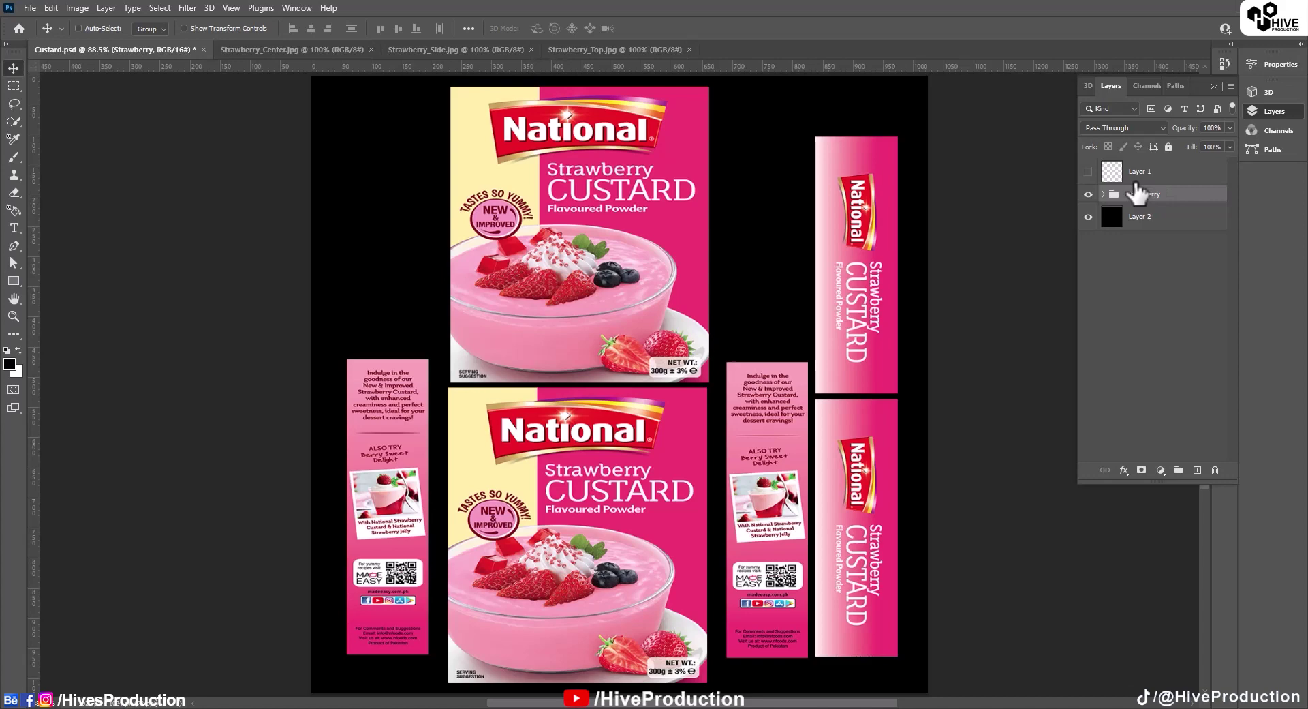
Close the three Strawberry source images, Center, Side and Top, leaving only Custard.psd open.
click(372, 51)
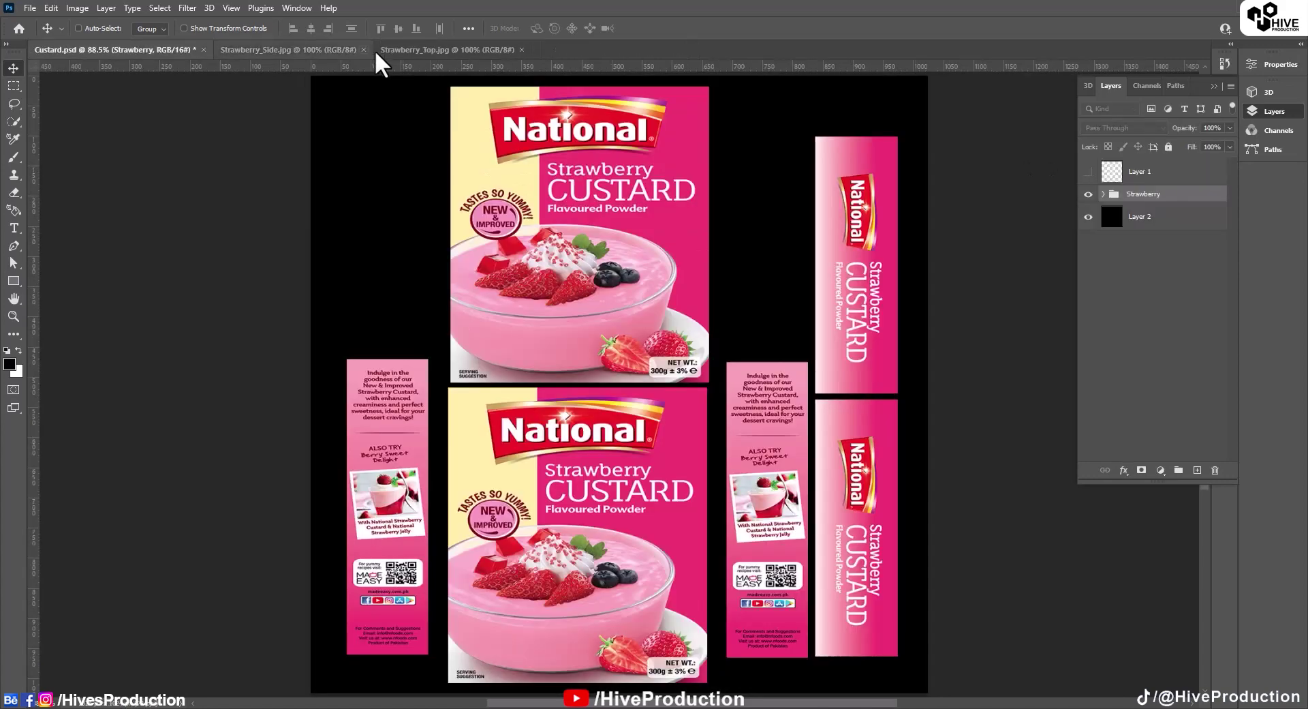
click(363, 50)
click(362, 50)
Open the Mango_center, Mango_side and Mango_Top images from the Mango source folder.
click(30, 8)
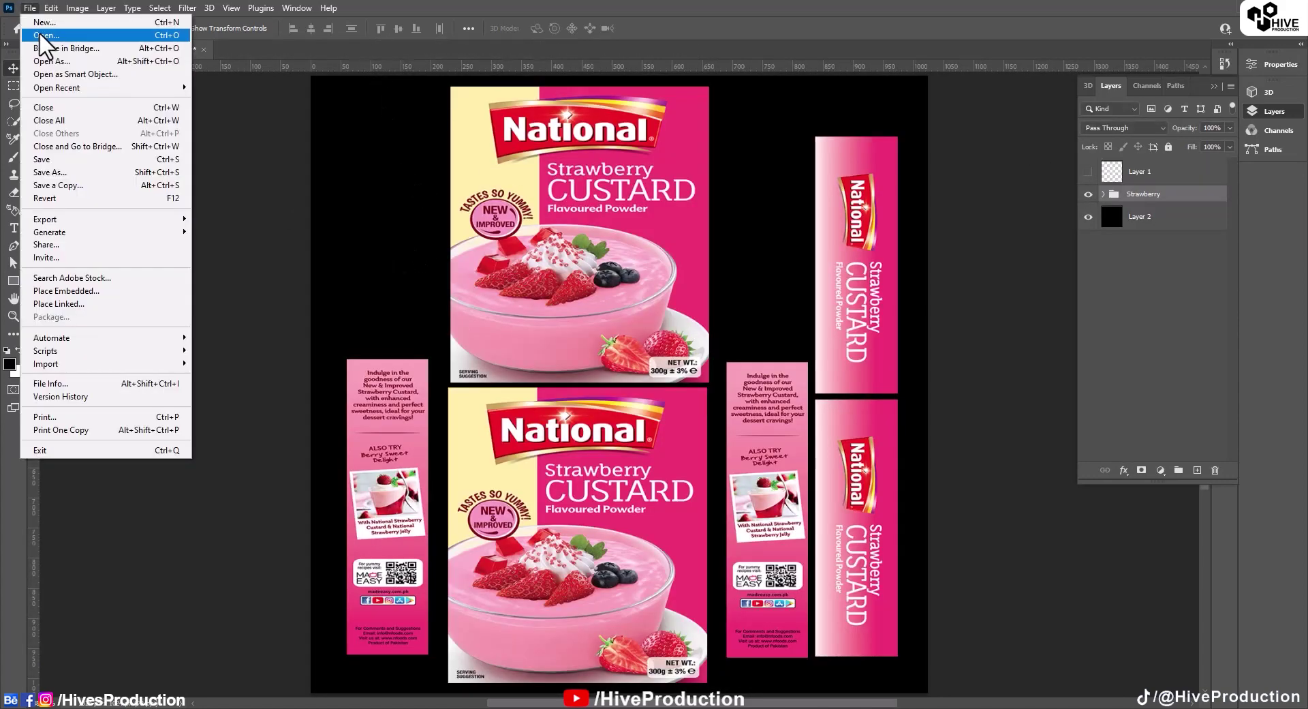
click(43, 38)
double_click(235, 126)
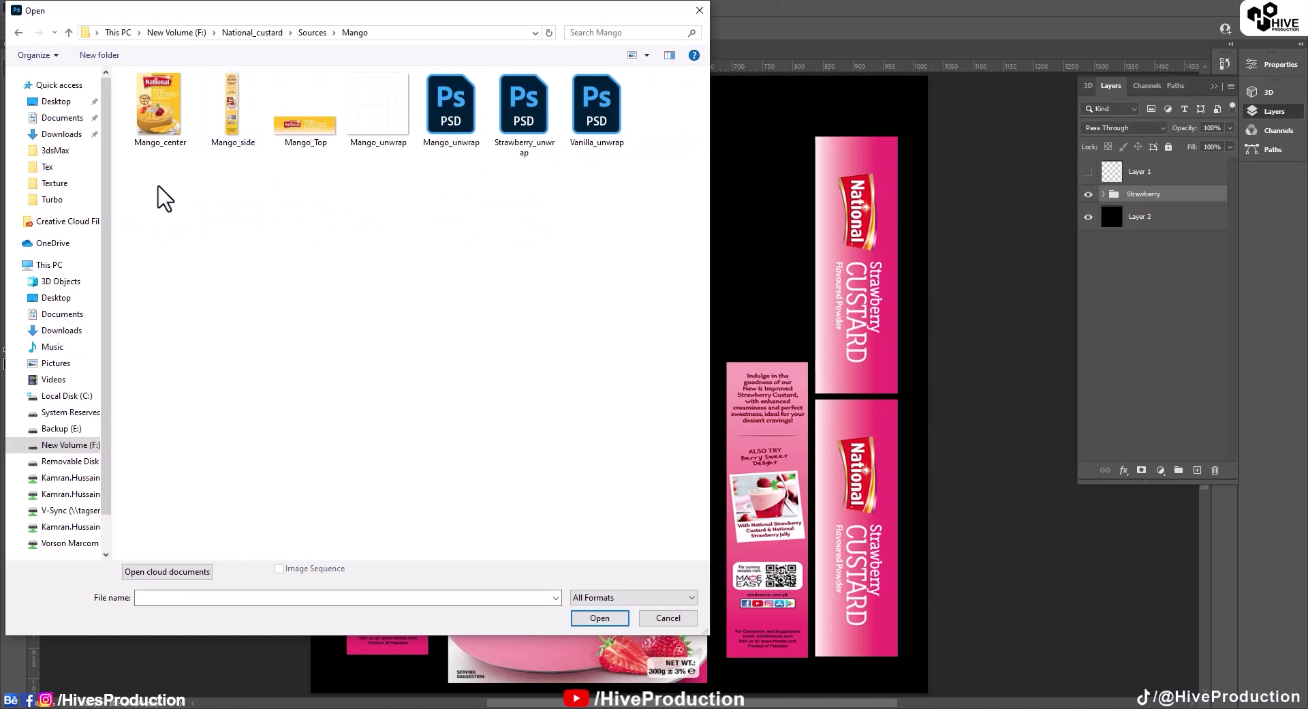
drag(161, 198, 310, 139)
key(Return)
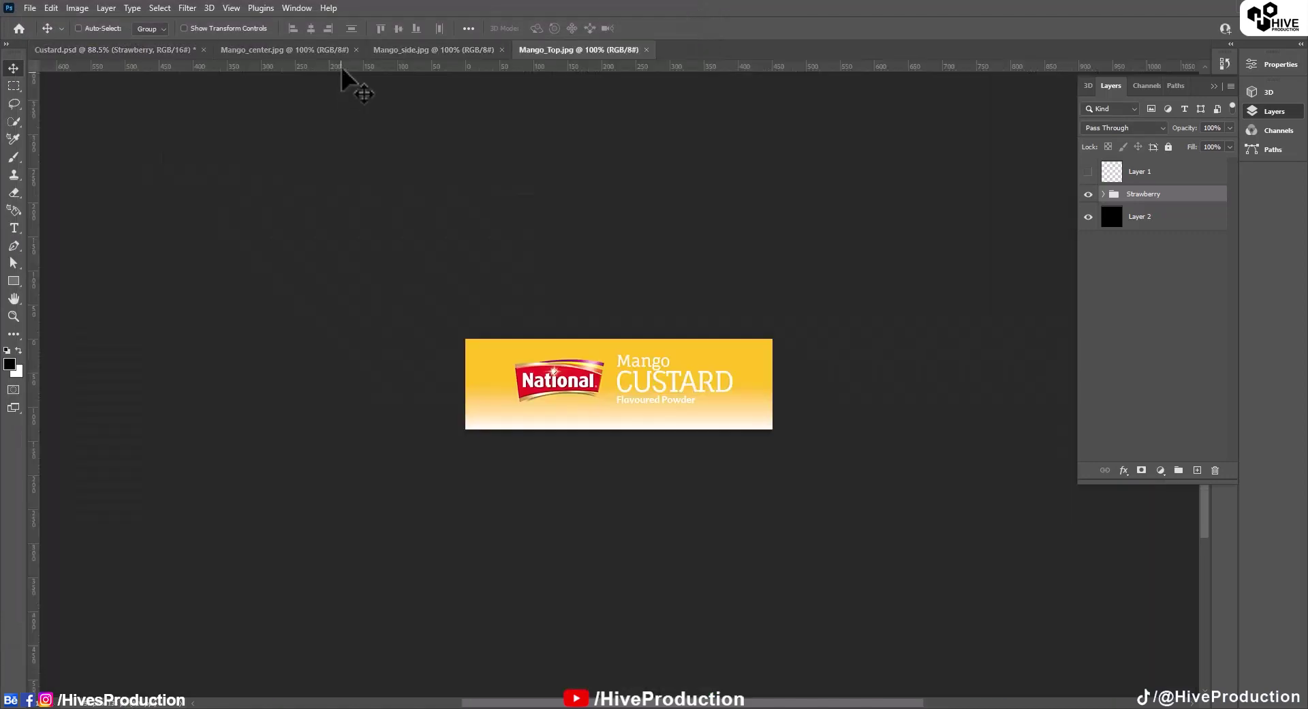
Hide the Strawberry group, show the Layer 1 UV template, and paste the full Mango_center artwork into Custard.psd.
click(300, 49)
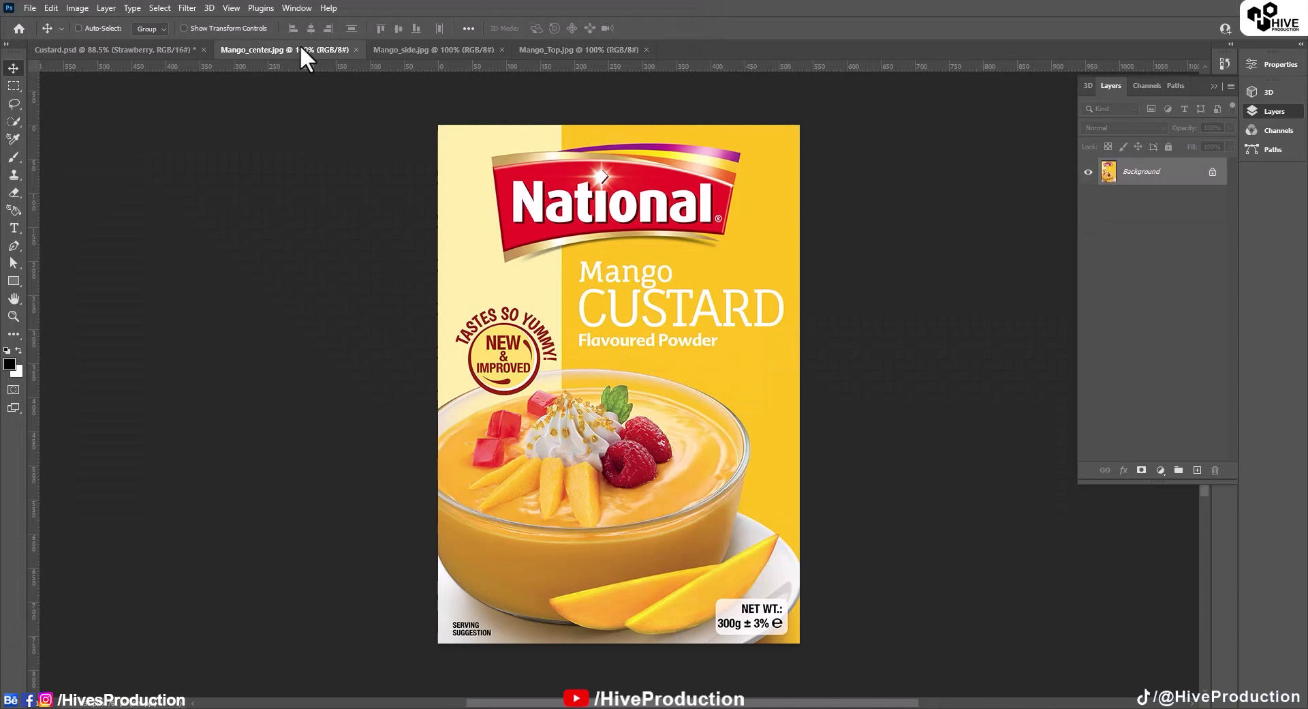
click(149, 49)
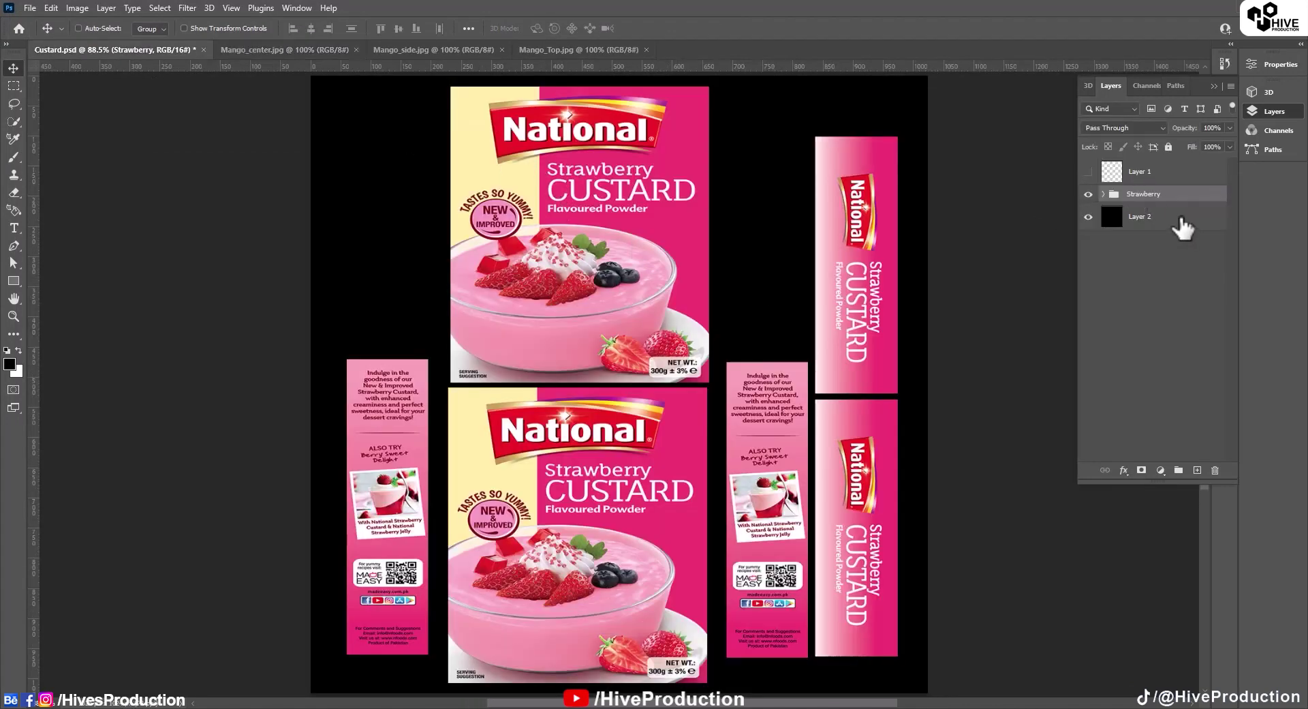
click(1088, 194)
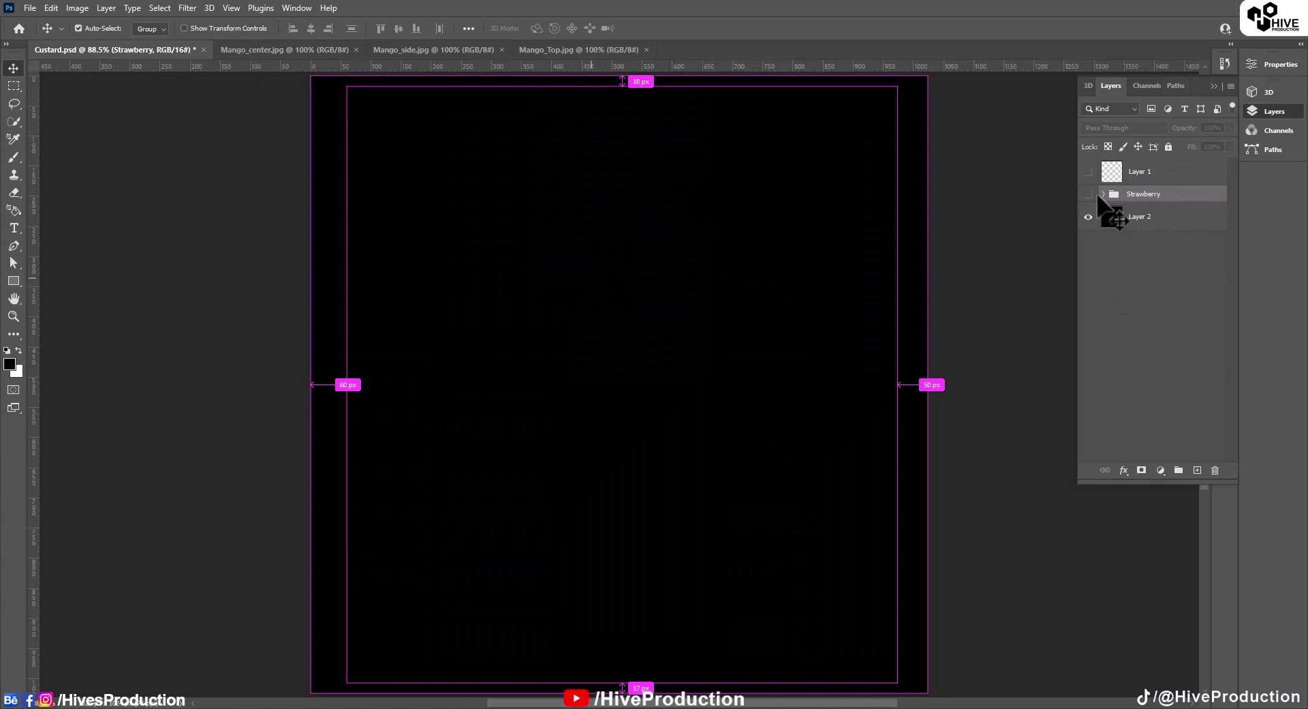
click(1088, 172)
key(ctrl+v)
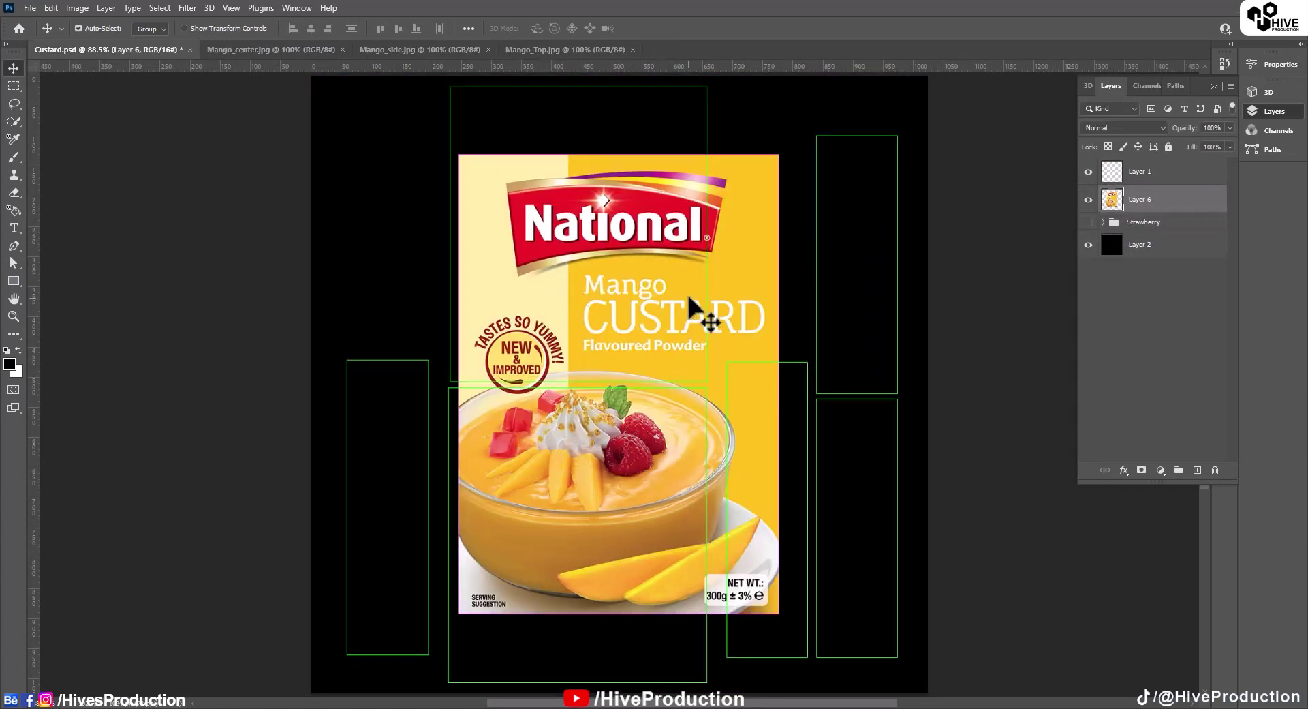
Free-transform the mango front artwork without keeping proportions so it fills the upper large panel of the UV template.
key(ctrl+t)
drag(670, 301, 661, 237)
drag(765, 315, 701, 322)
drag(577, 545, 552, 380)
key(ctrl+plus)
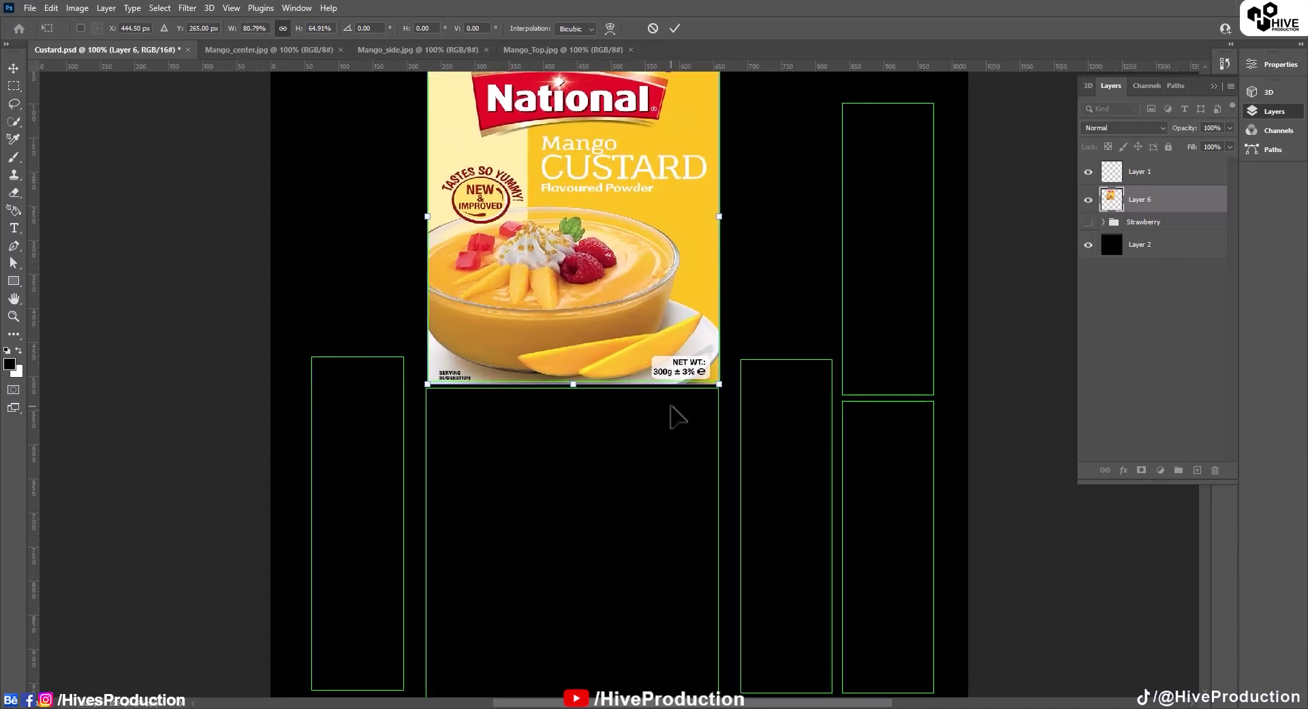
key(ctrl+plus)
drag(533, 382, 530, 376)
key(Return)
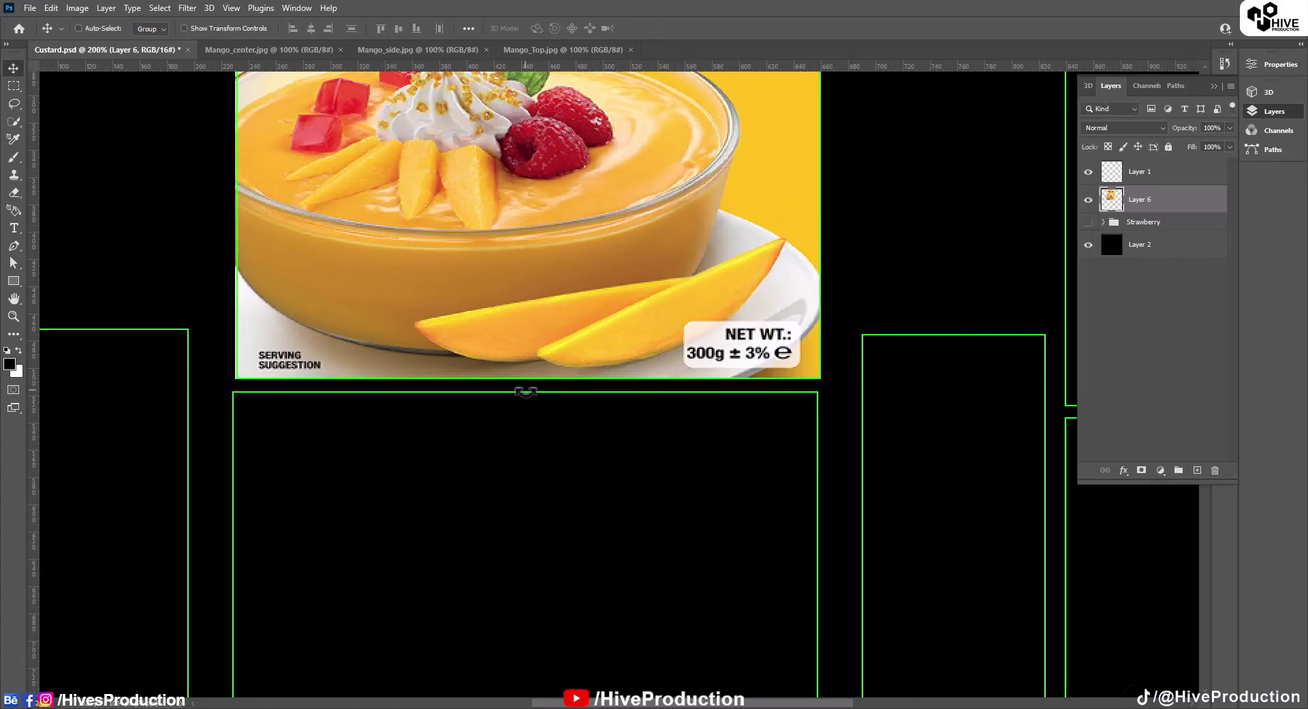
Duplicate the mango front artwork into the lower large panel and nudge it to align with the template outline.
key(ctrl+minus)
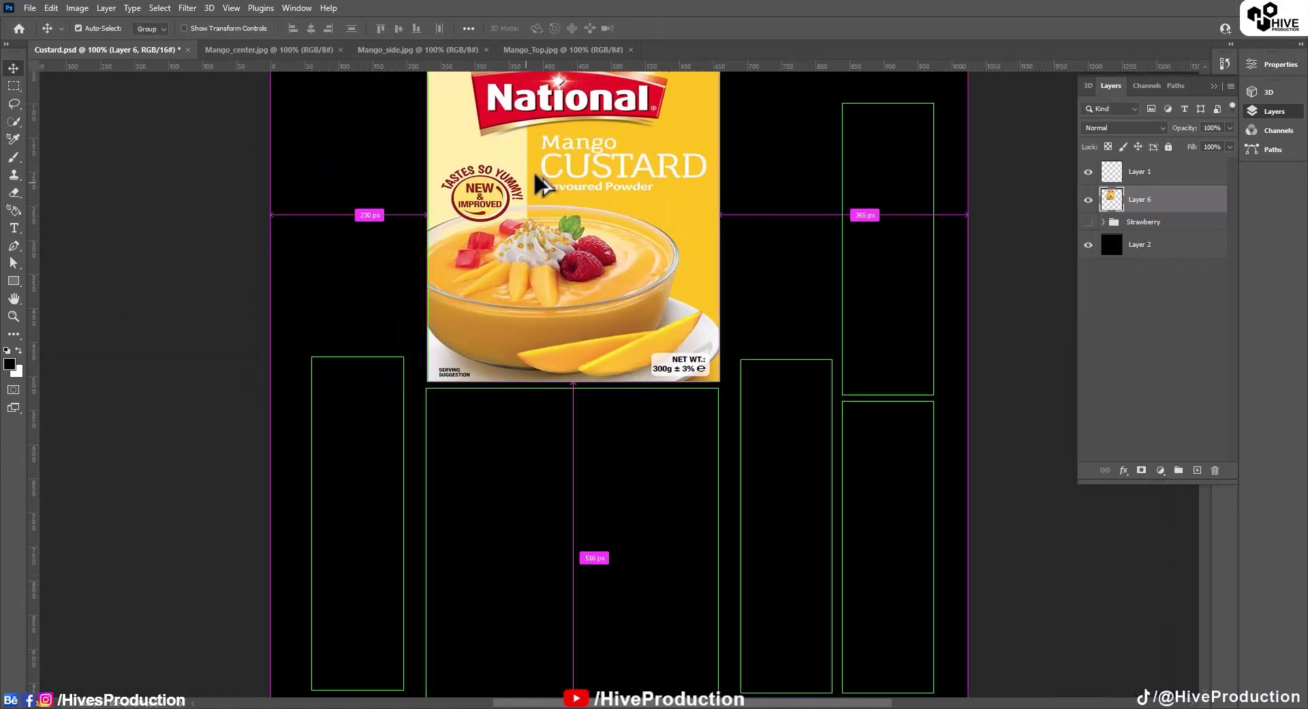
alt+drag(540, 181, 545, 518)
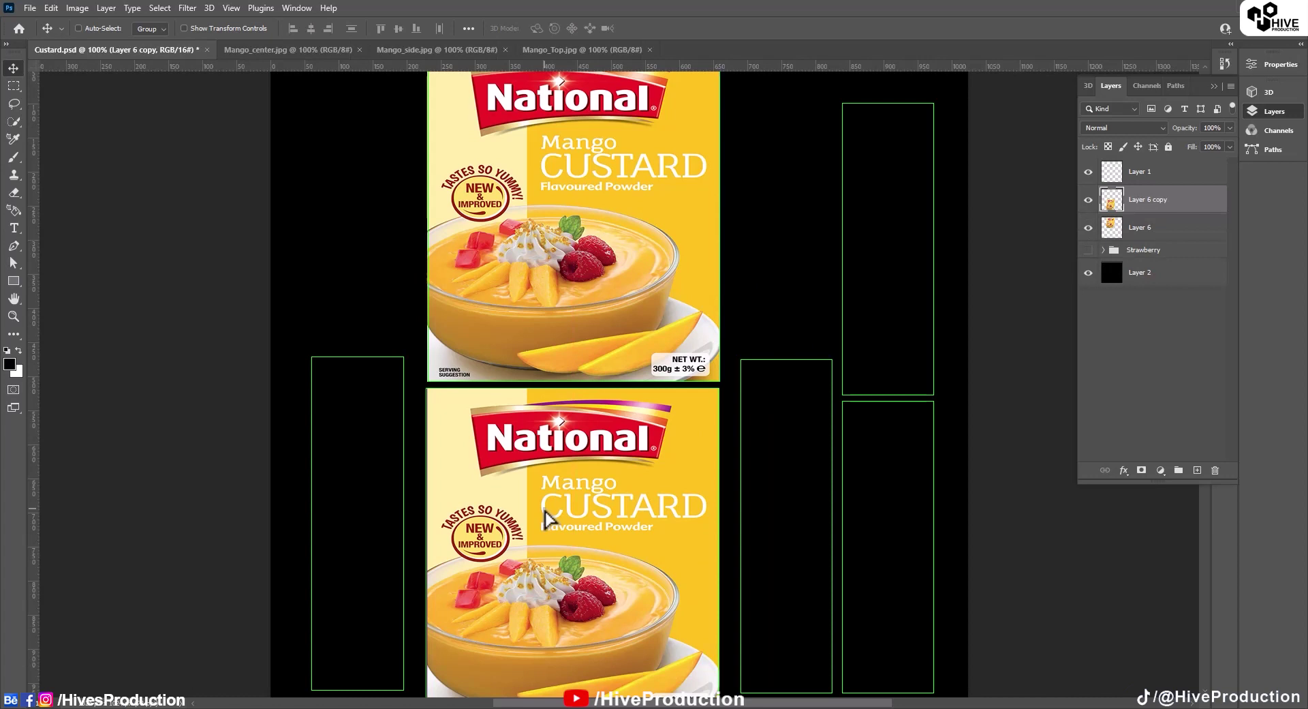
key(Left)
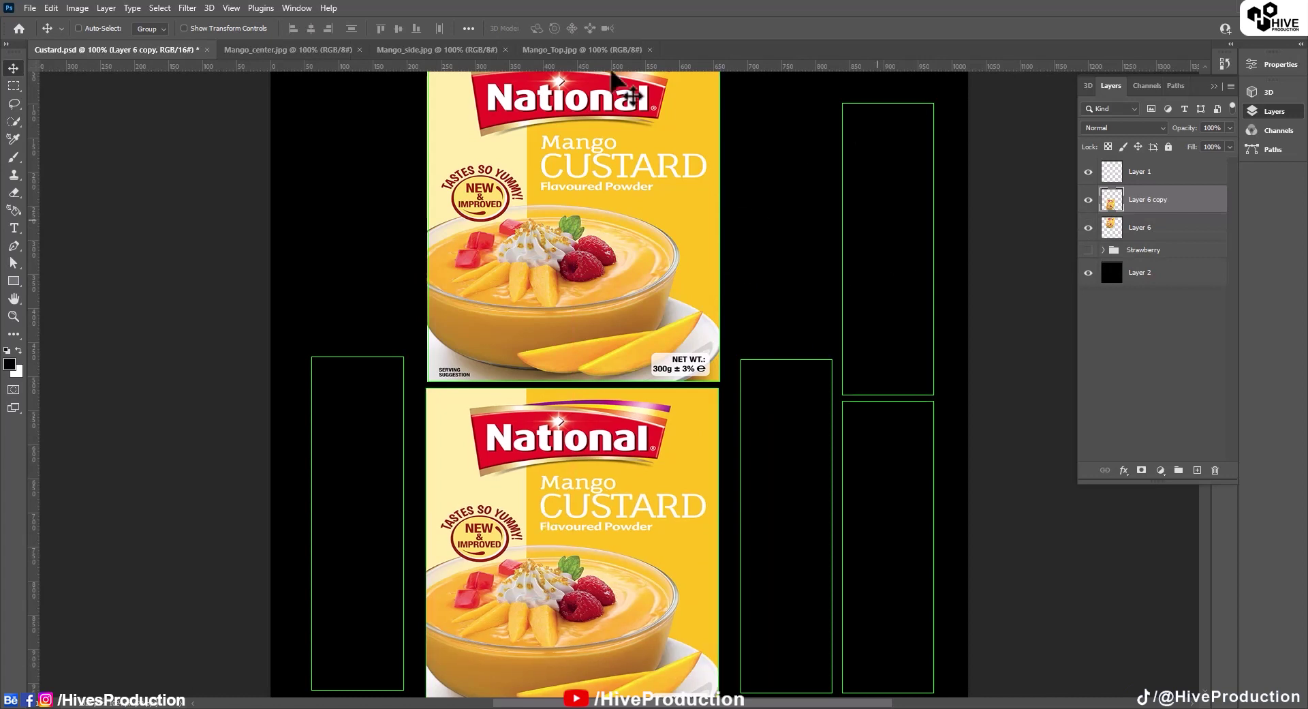
Paste the Mango_side artwork into Custard.psd over the narrow panel right of the lower front and scale its height to 68.25%.
click(429, 47)
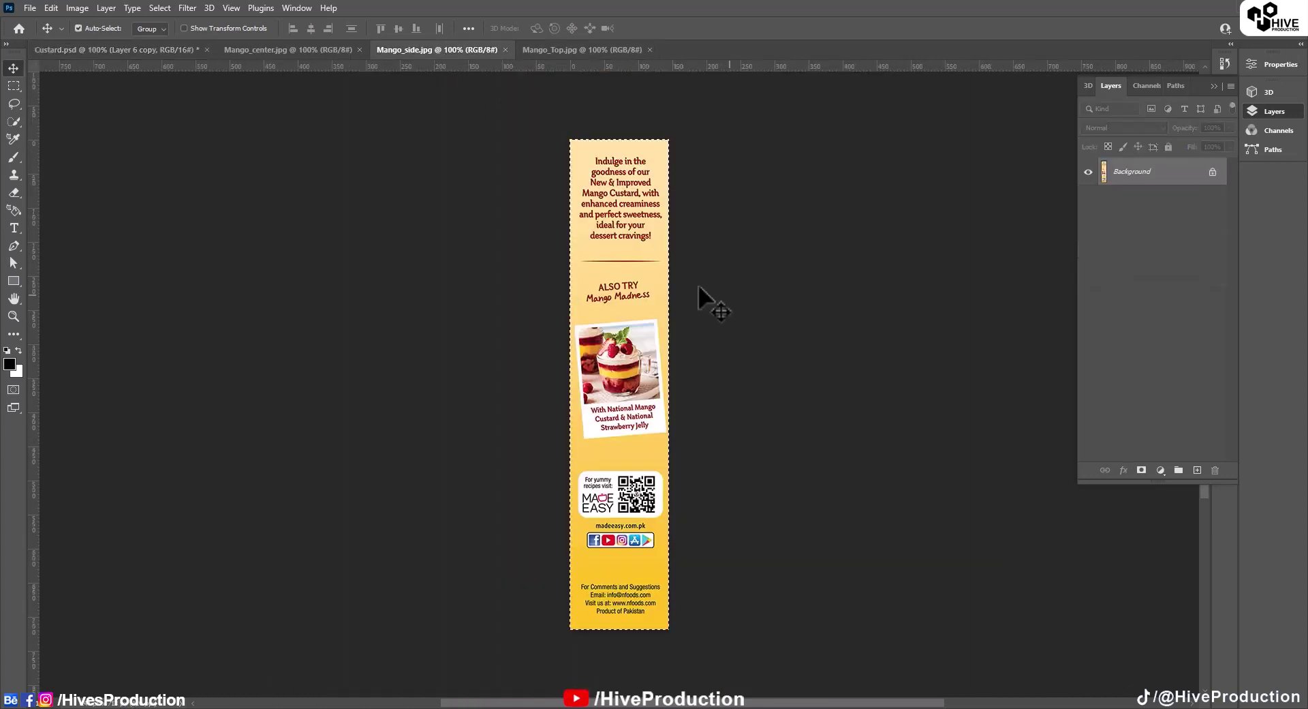
click(164, 48)
key(ctrl+v)
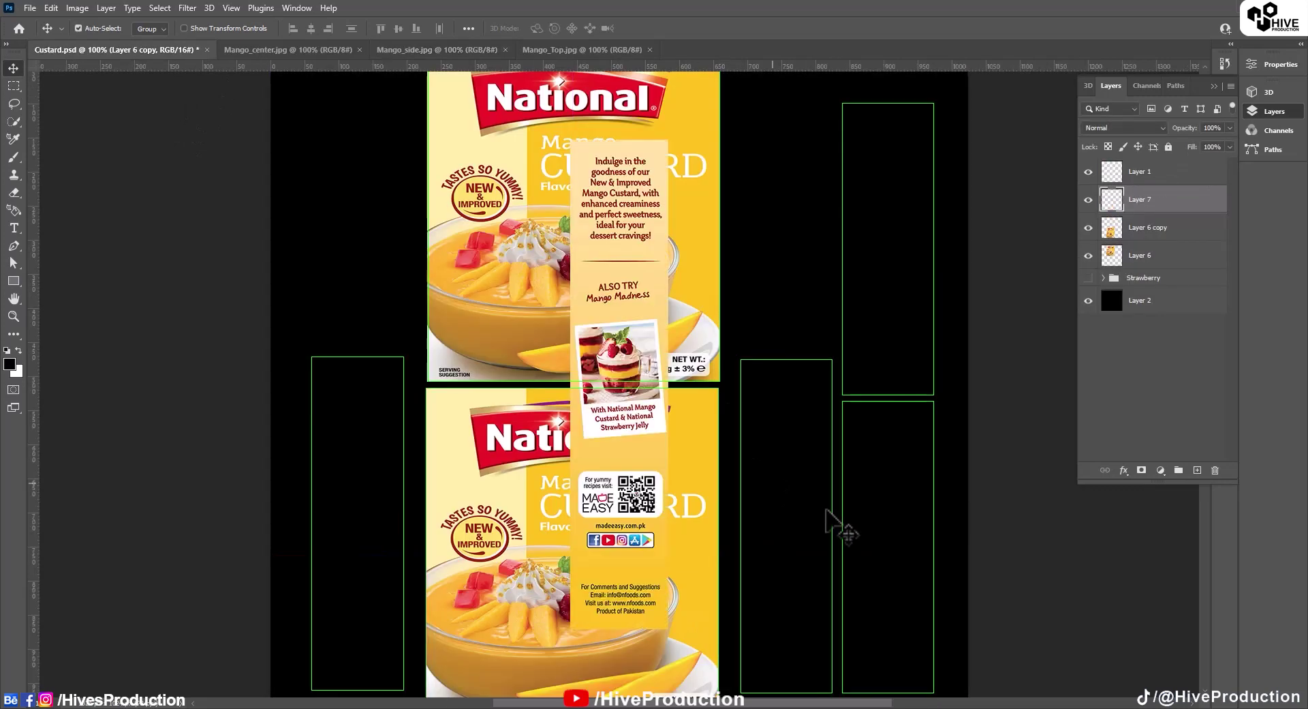
drag(827, 524, 749, 406)
drag(607, 242, 763, 273)
key(ctrl+t)
drag(711, 100, 727, 251)
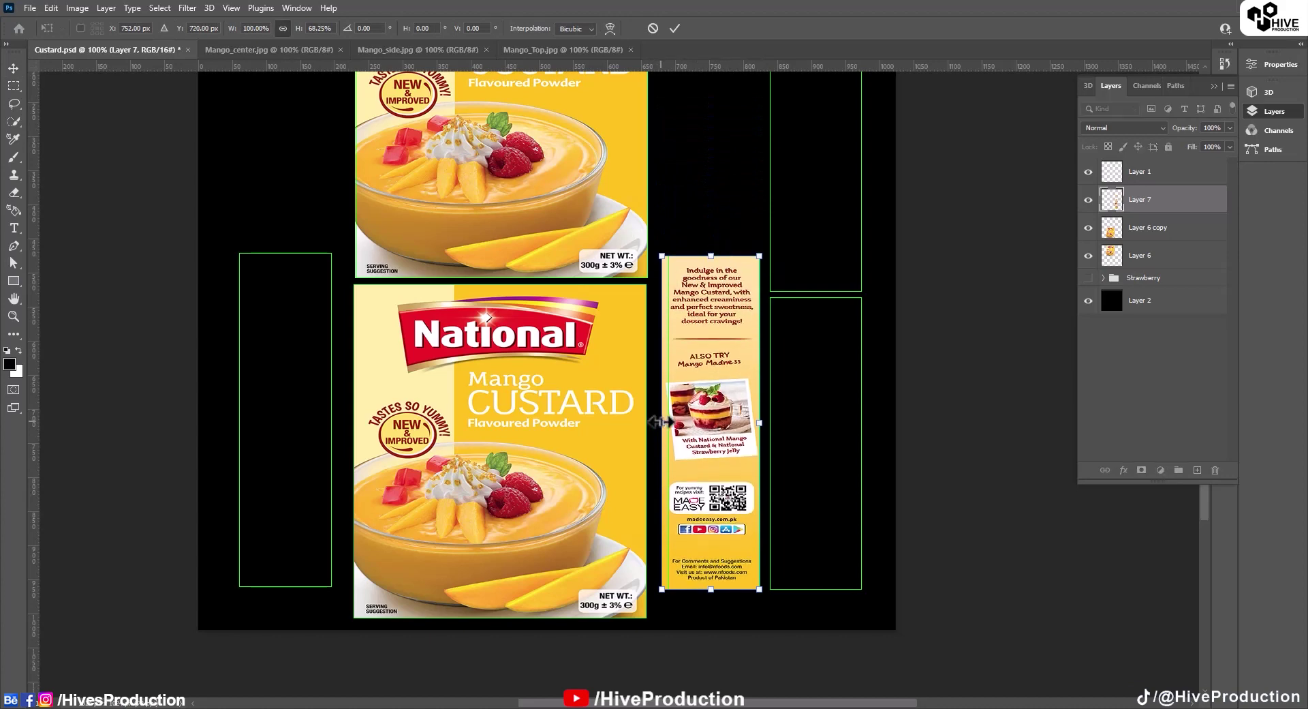
Narrow the mango side artwork to its panel's width, then duplicate it onto the opposite side panel and nudge the copy into alignment.
drag(661, 423, 275, 461)
key(Return)
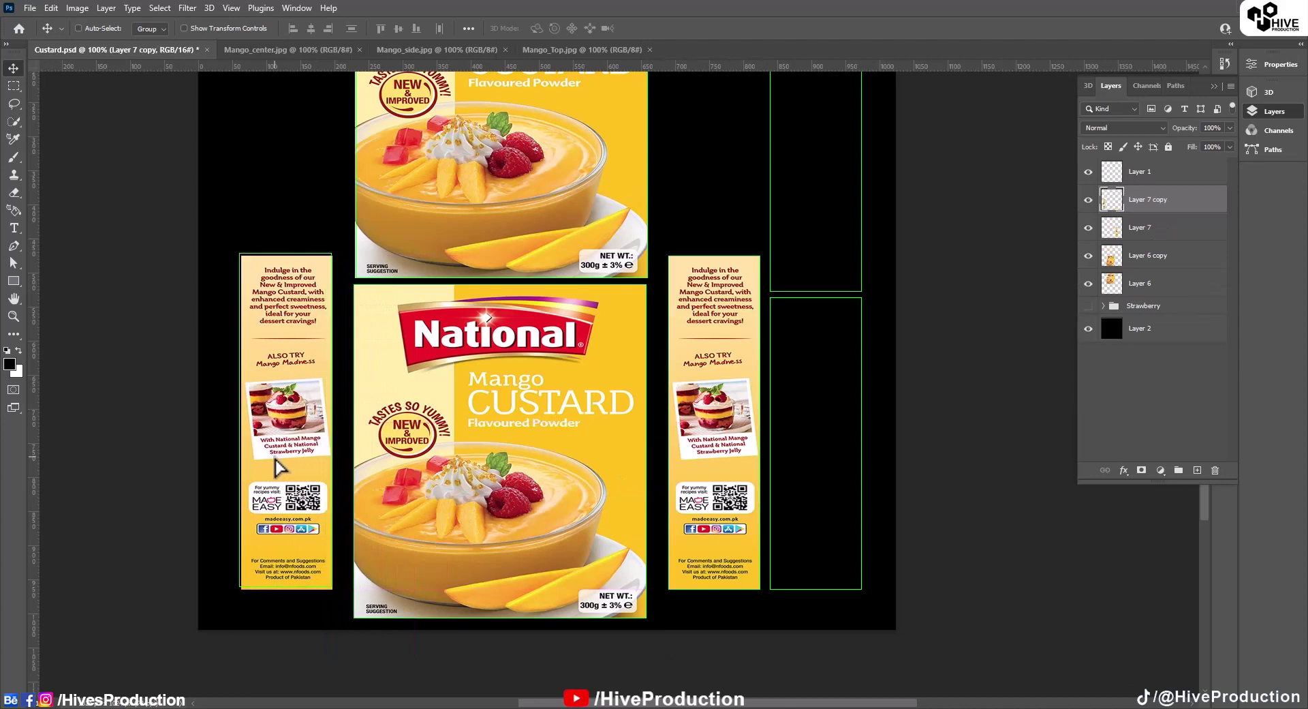
key(Left)
key(Left)
key(Up)
key(Up)
key(Left)
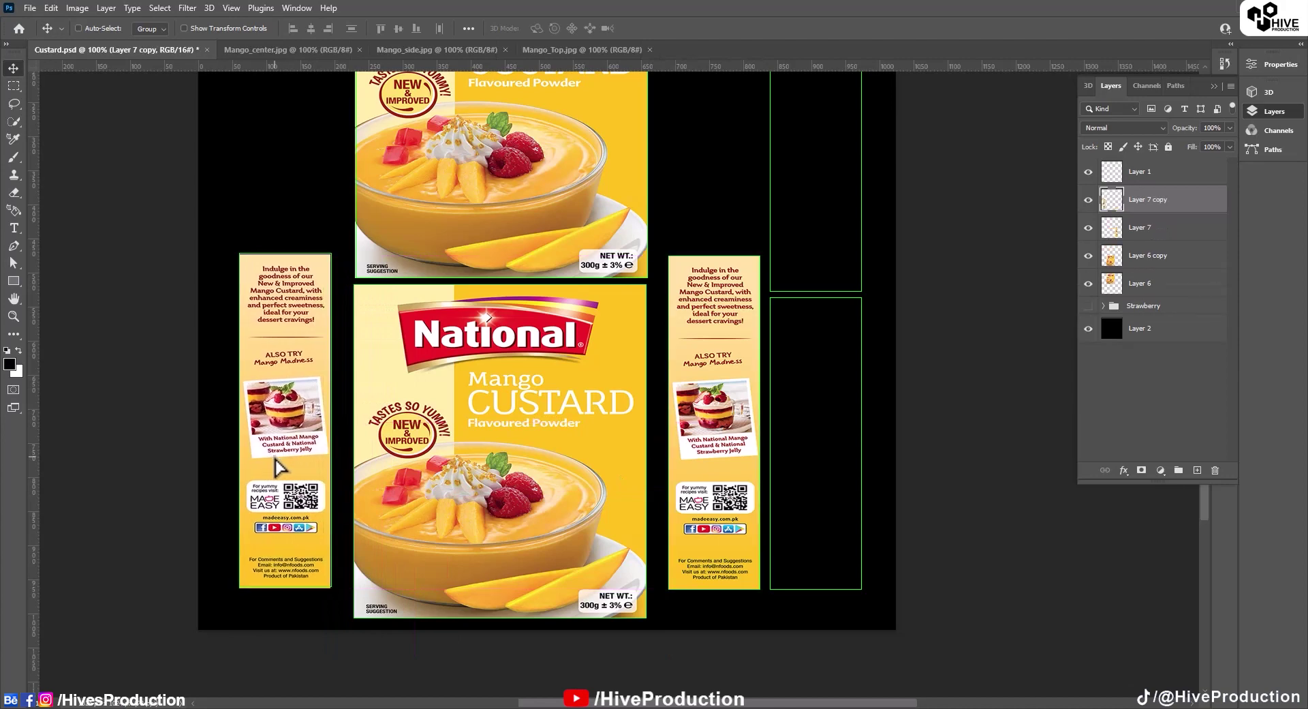
key(Up)
key(Right)
Copy the whole Mango_Top artwork into Custard.psd and move it toward the lower of the two far-right panels.
click(610, 49)
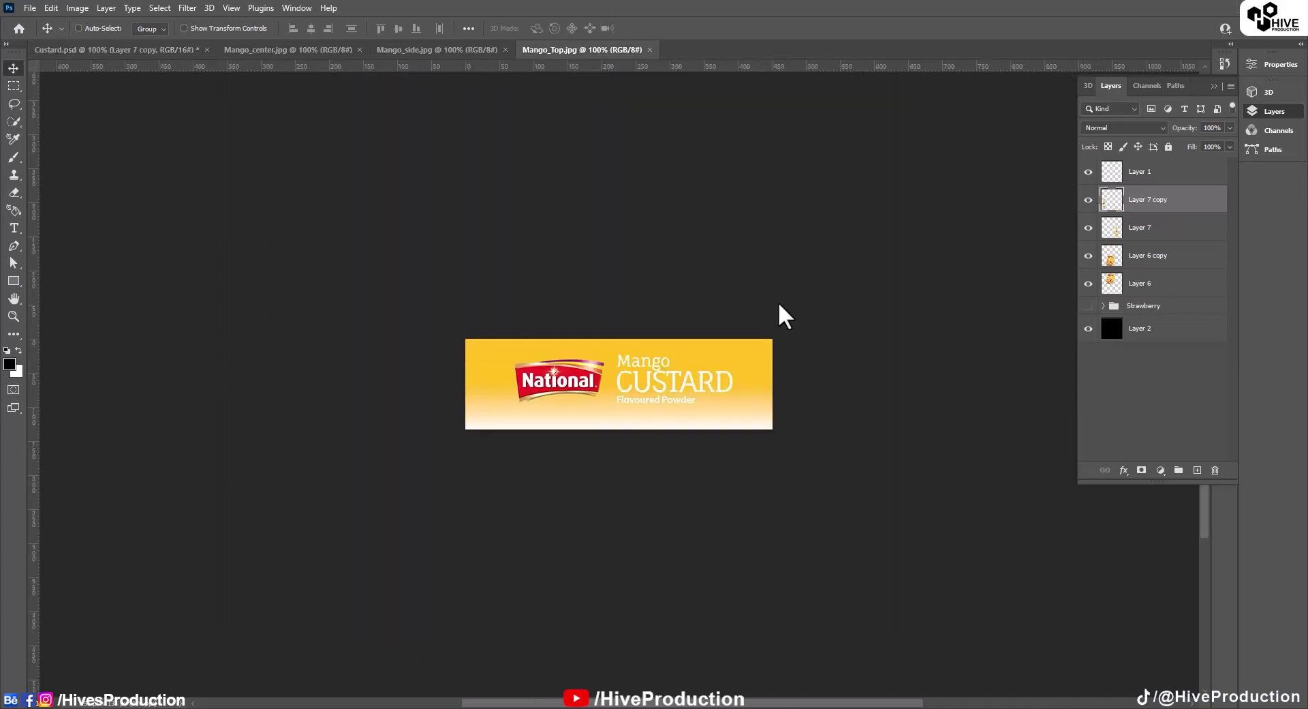
key(ctrl+a)
key(ctrl+Tab)
key(ctrl+v)
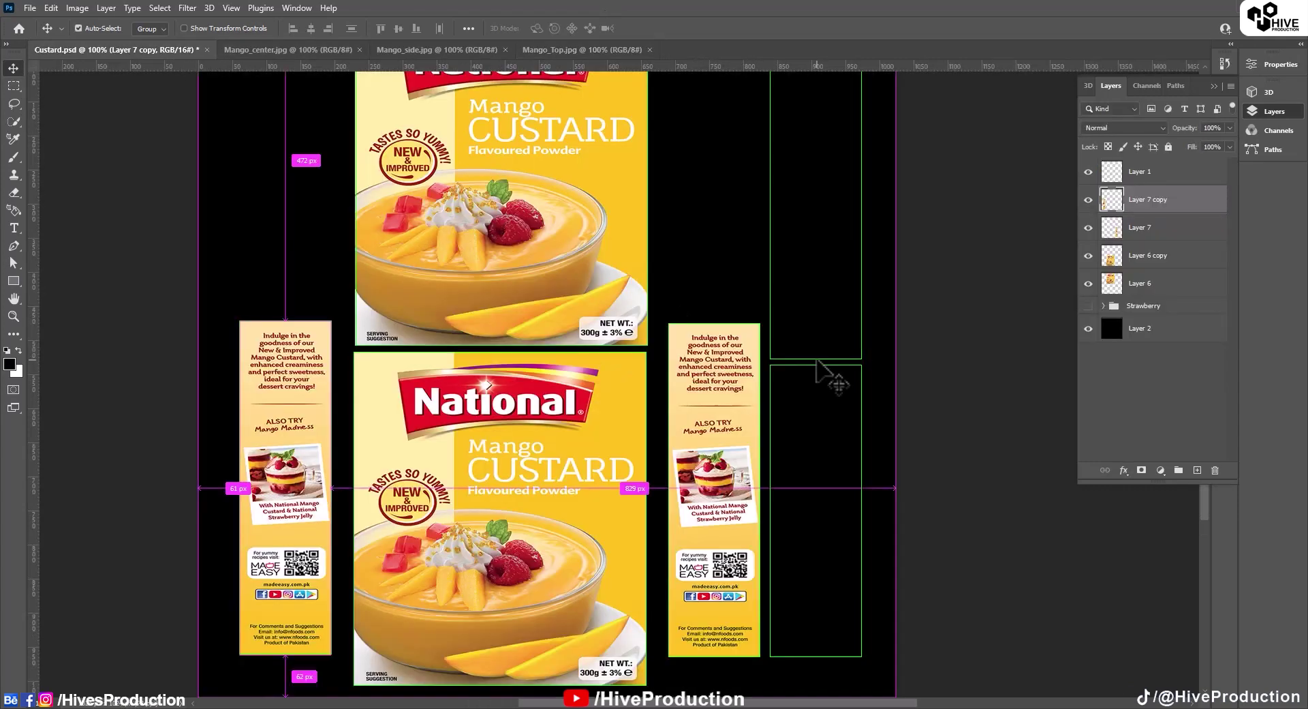
drag(577, 378, 827, 438)
Rotate the mango top artwork 90°, fit it to the lower far-right panel, and duplicate it onto the panel above.
key(ctrl+t)
drag(914, 432, 735, 536)
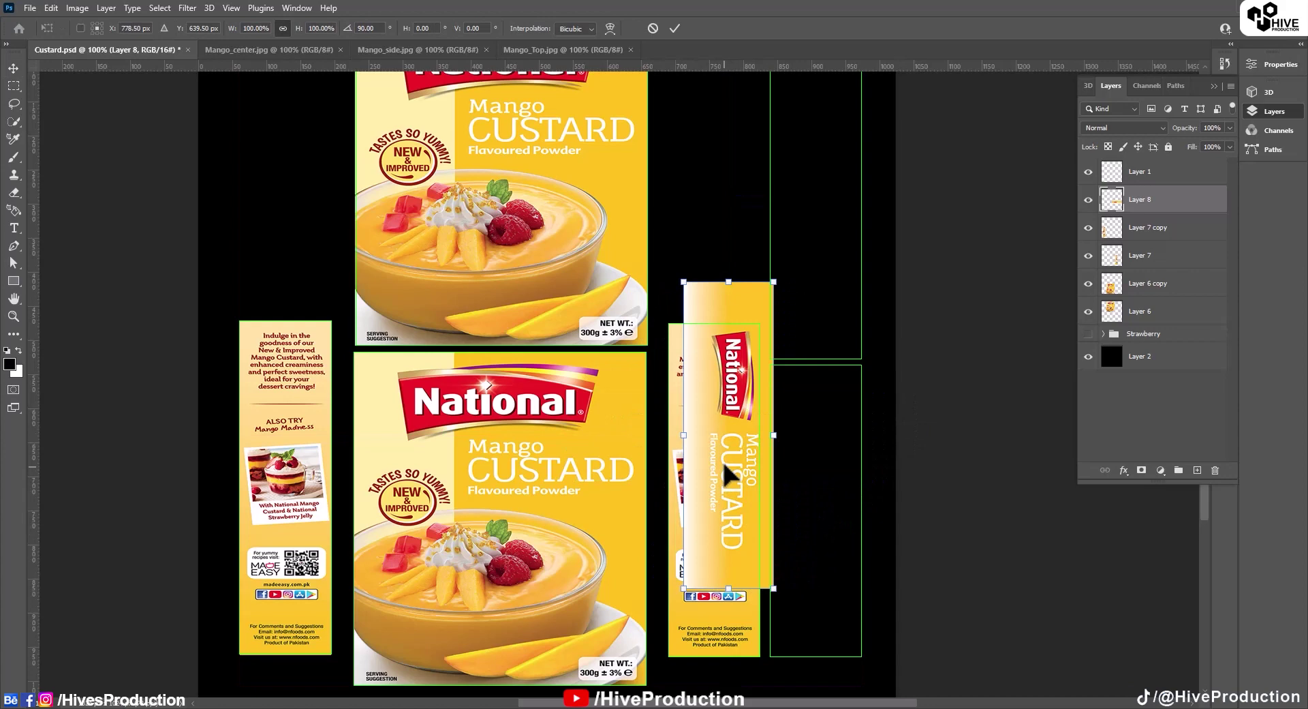
drag(729, 468, 823, 536)
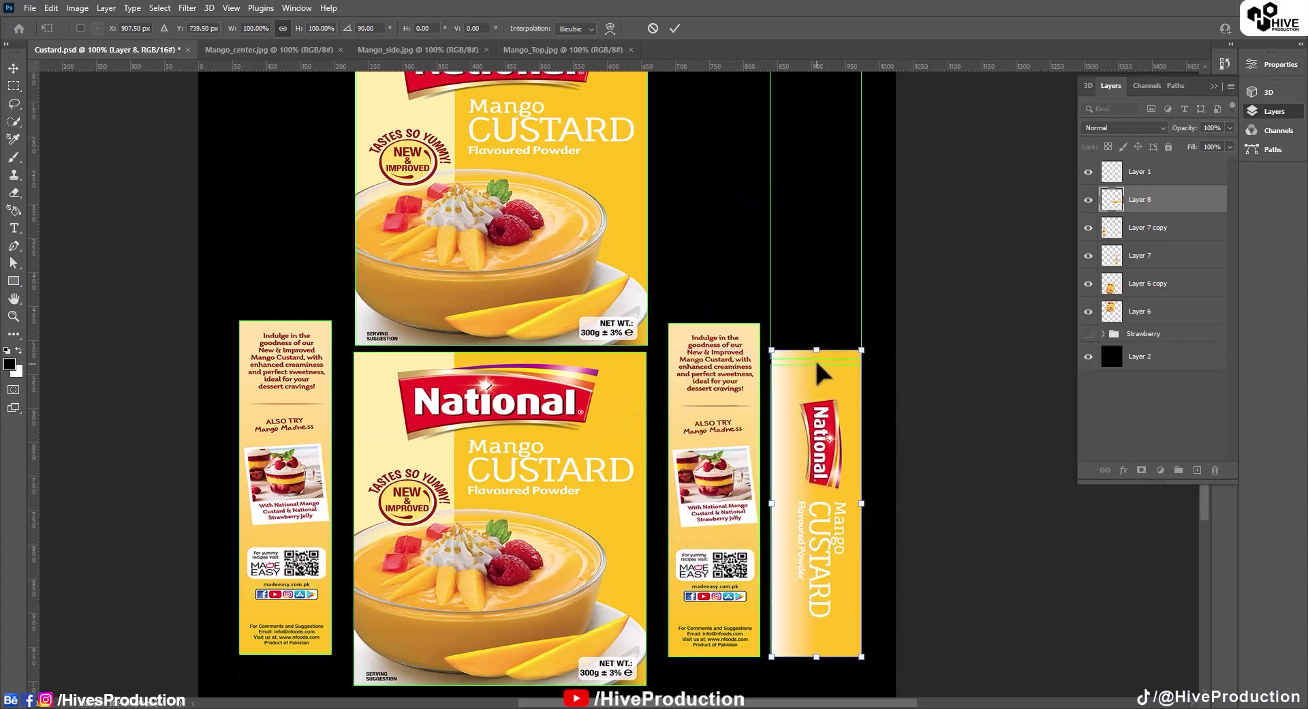
drag(821, 357, 825, 371)
drag(775, 510, 612, 226)
key(Return)
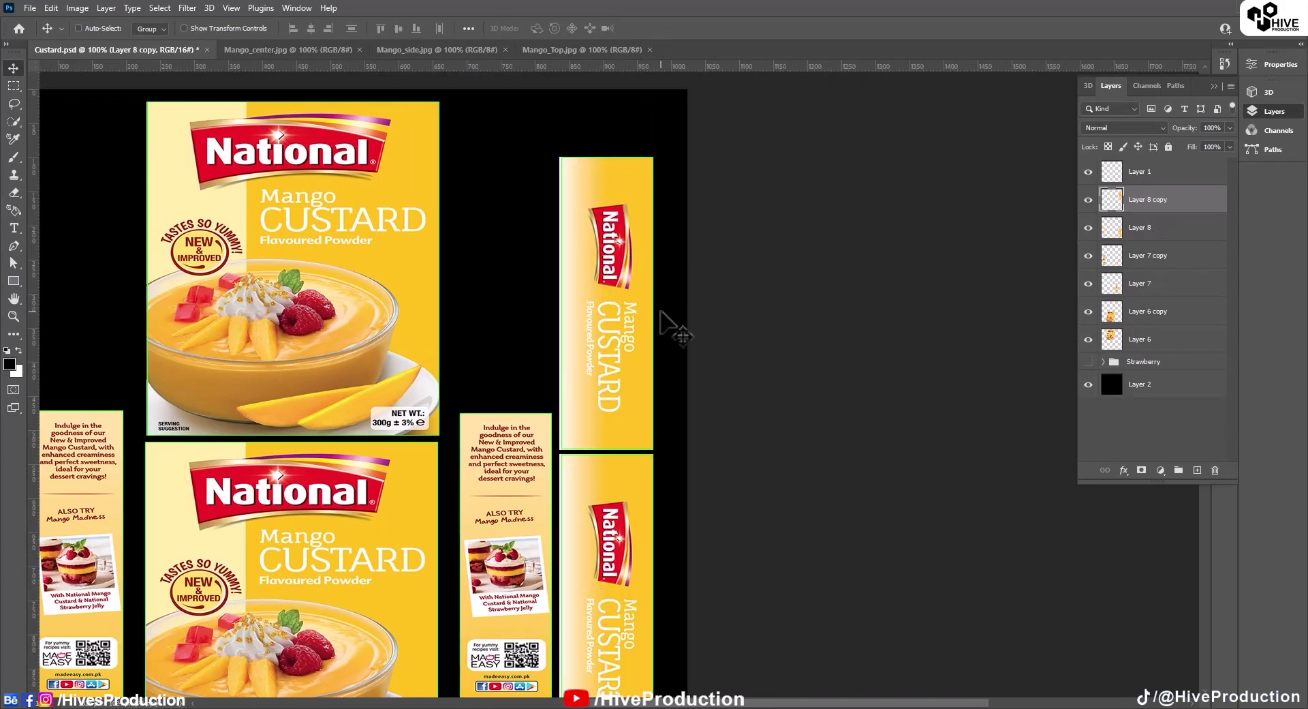
Hide the Layer 1 template, group the artwork layers from Layer 8 copy down to Layer 6, and name the group Mango.
click(1089, 172)
shift+click(1186, 348)
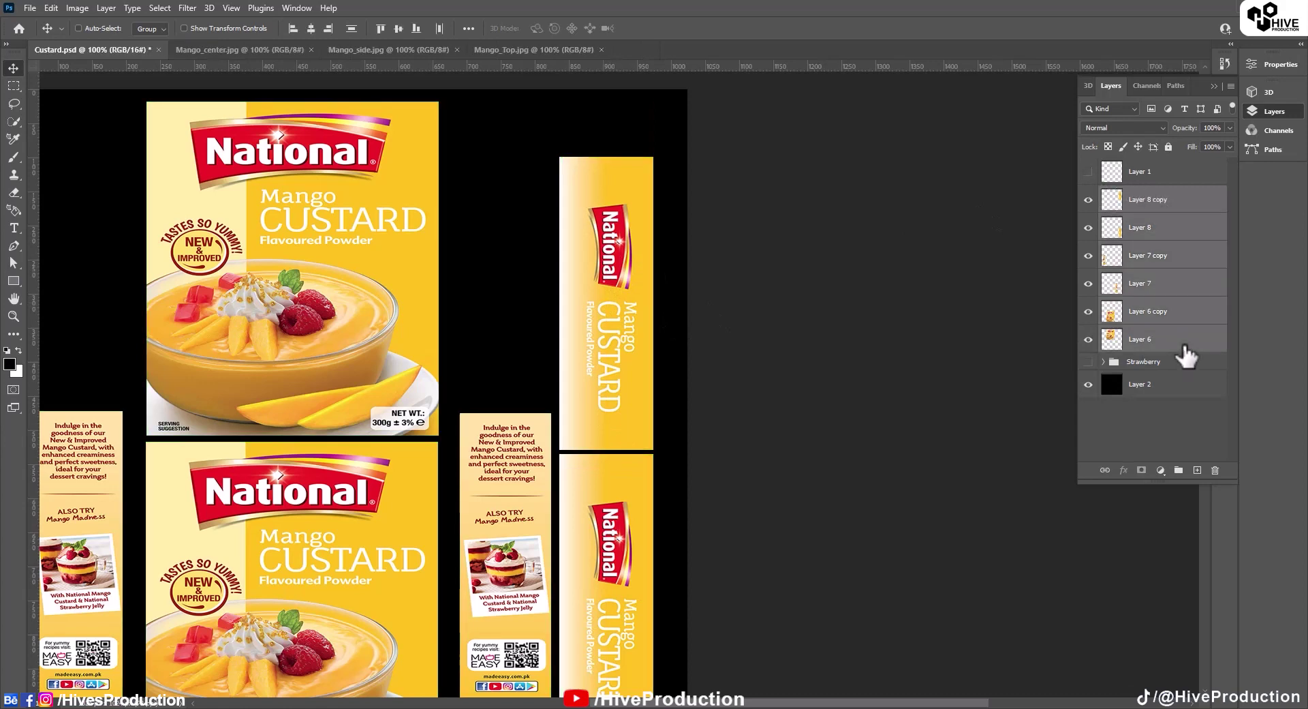
key(ctrl+g)
double_click(1139, 196)
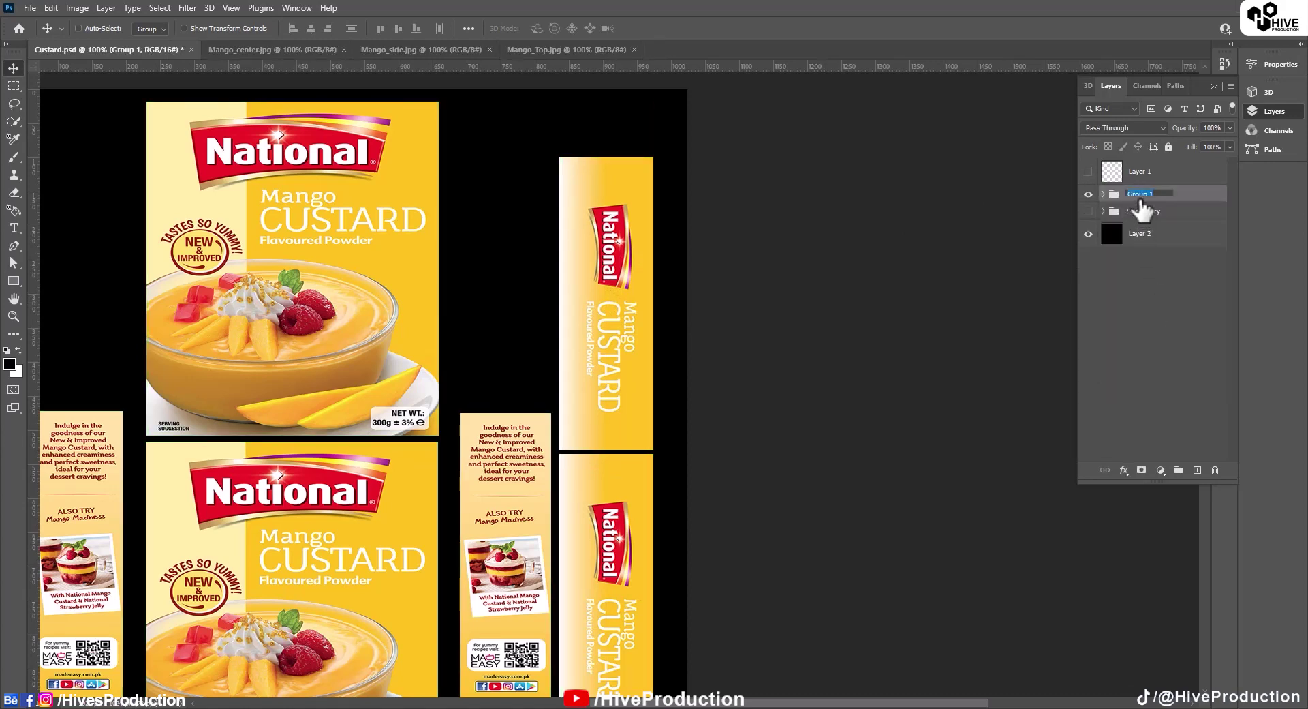
text(Mango)
key(Return)
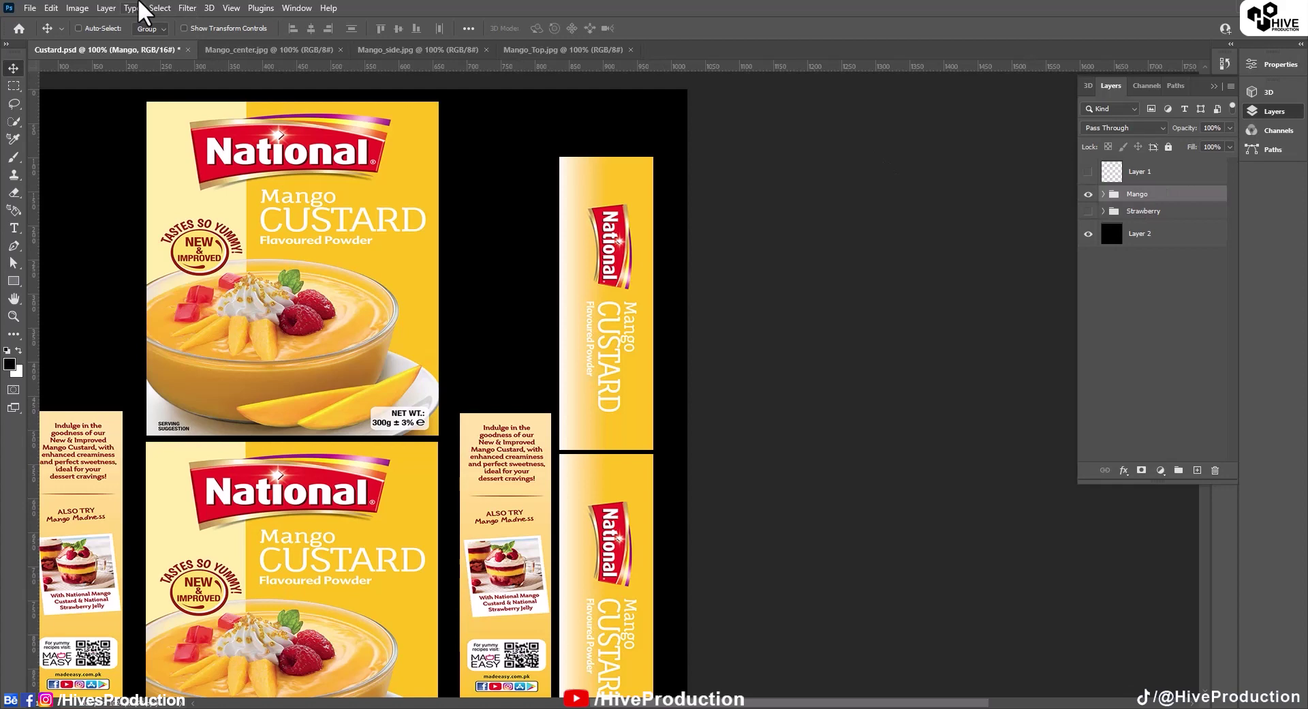
Save a JPEG copy of the mango texture to the Desktop with the file name Mango copy.
click(30, 9)
click(77, 185)
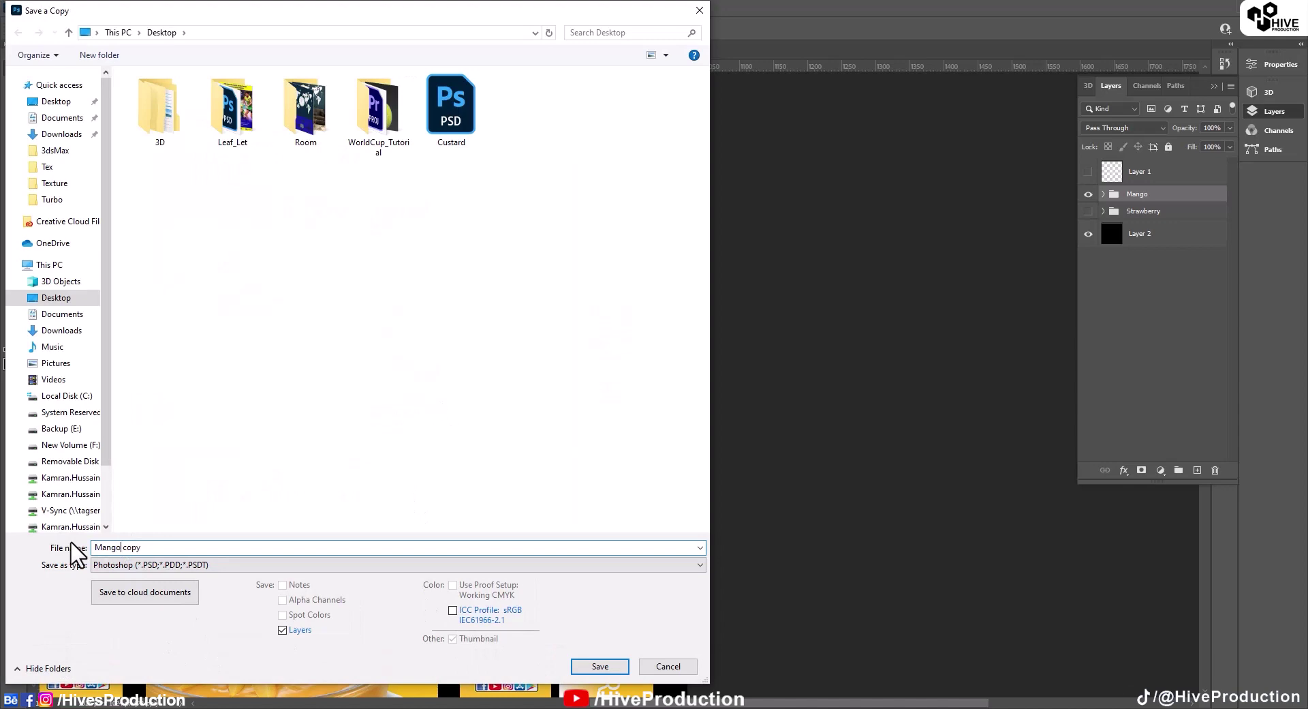
key(Tab)
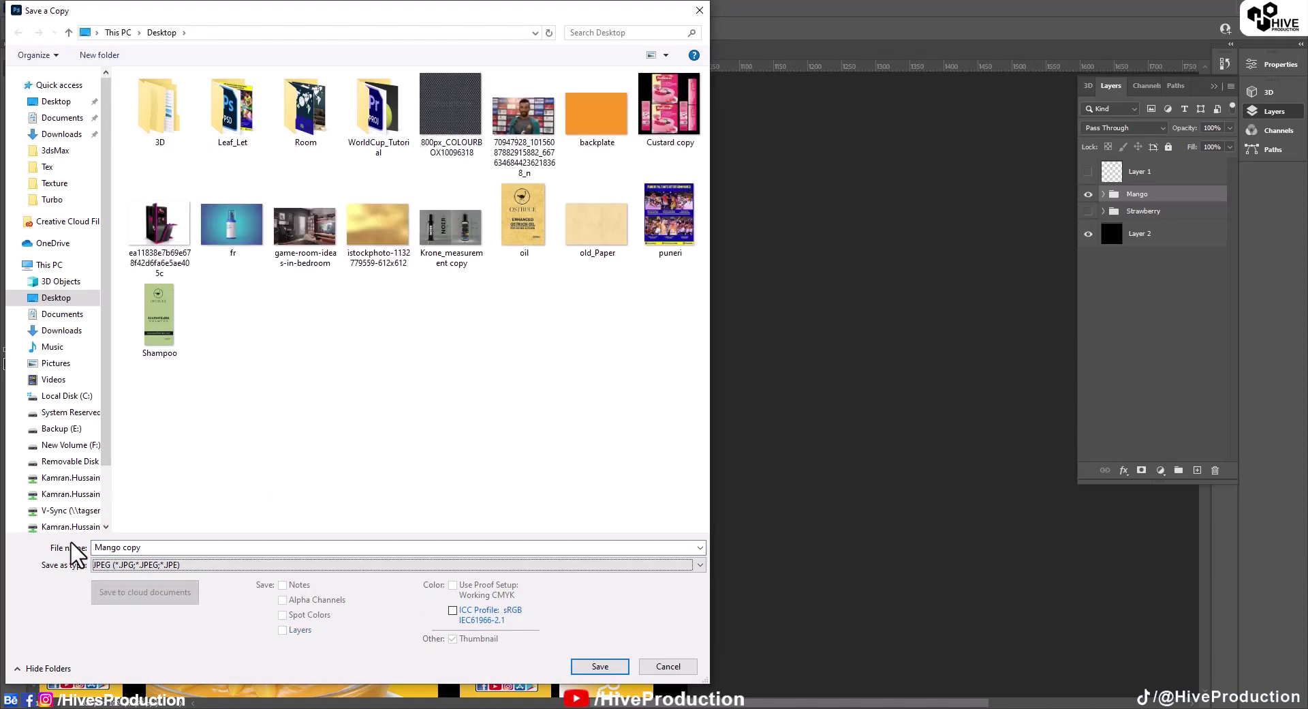
key(Return)
key(Return)
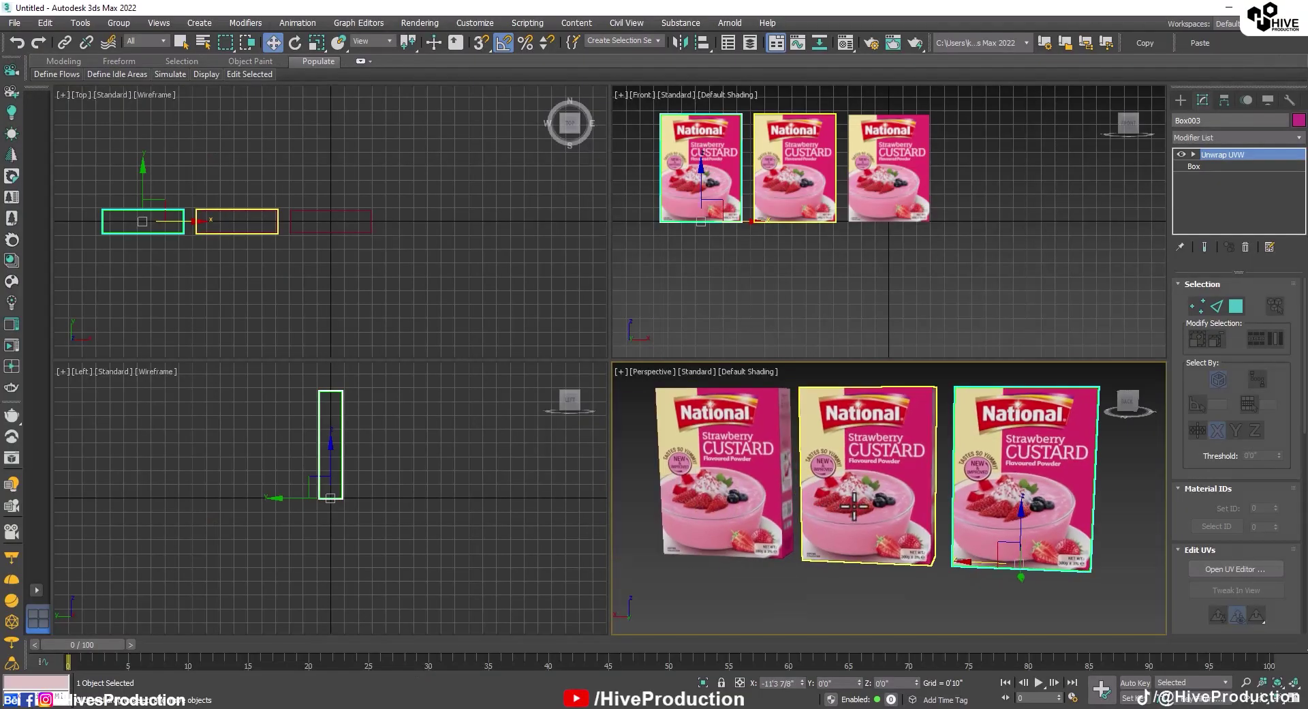
In 3ds Max, select the middle box and set the reflection colour of Material #25 to grey with value 35.
click(918, 471)
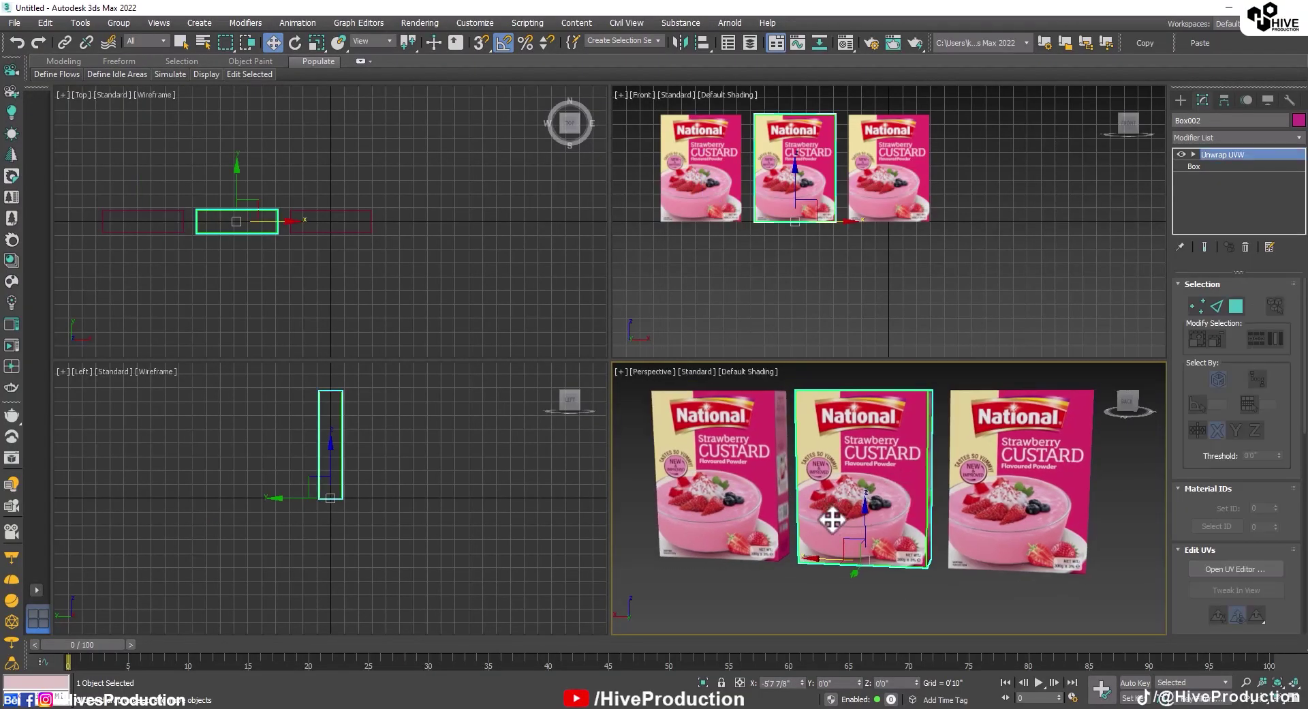
key(m)
drag(1101, 59, 343, 32)
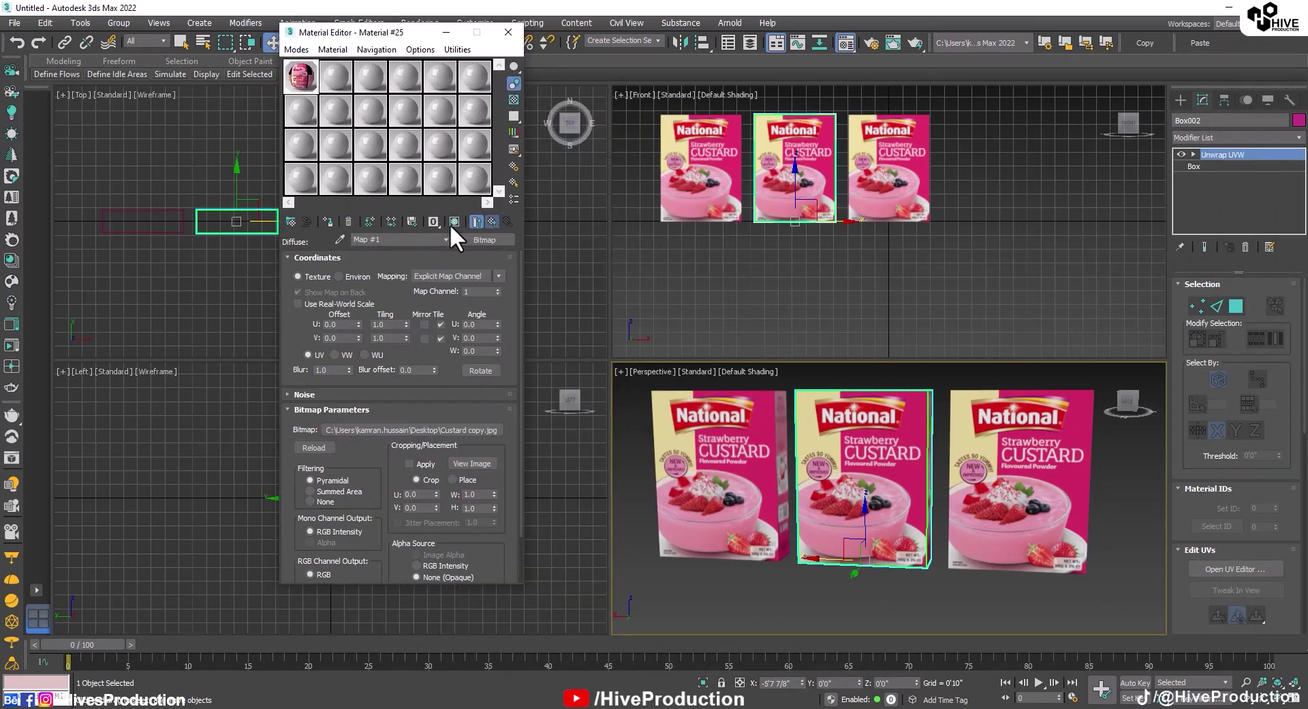
click(485, 218)
click(361, 310)
click(403, 125)
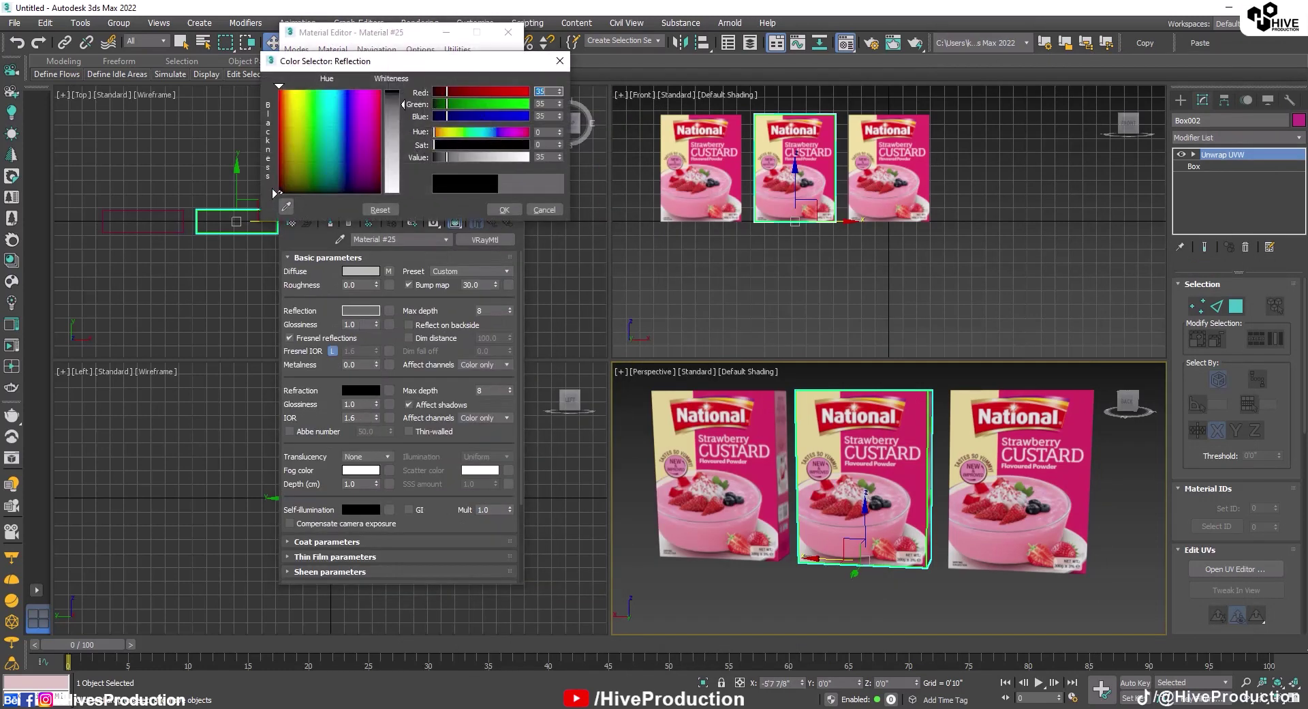
click(492, 211)
Copy the strawberry material to the second sample slot, name it Mango, and replace its diffuse bitmap with Mango copy.
drag(322, 101, 336, 86)
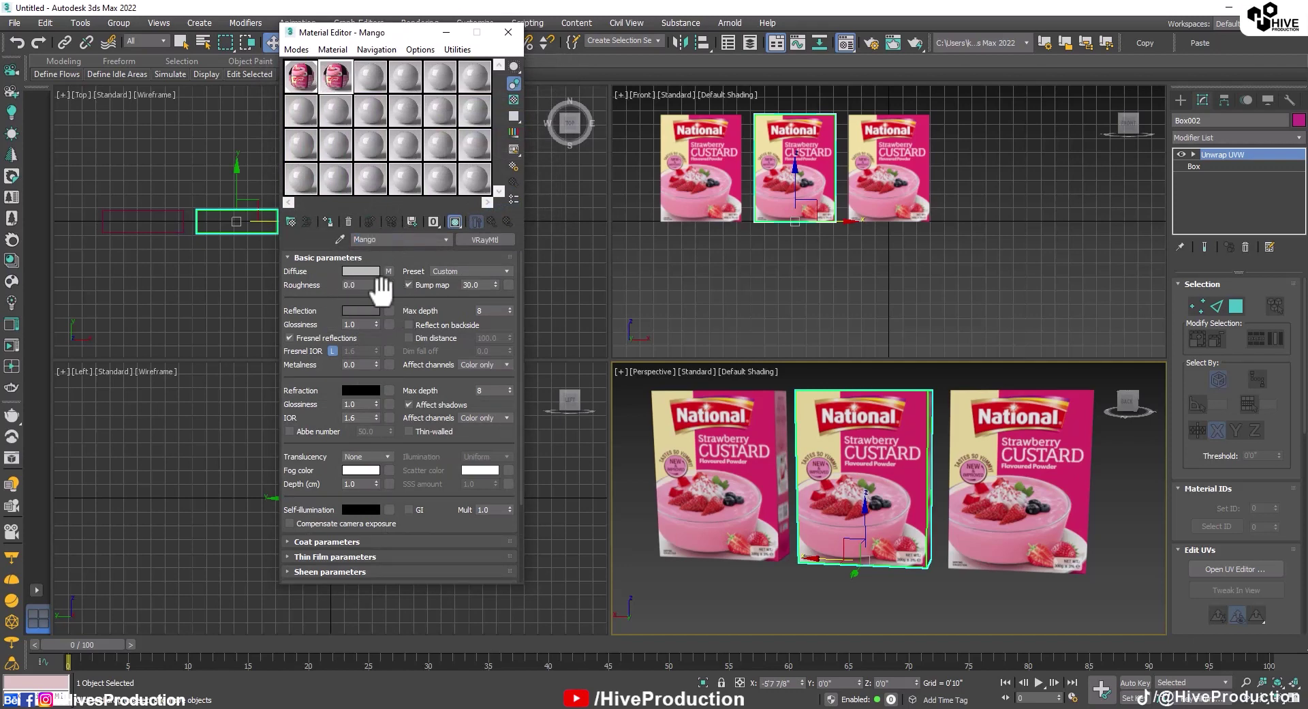
click(388, 271)
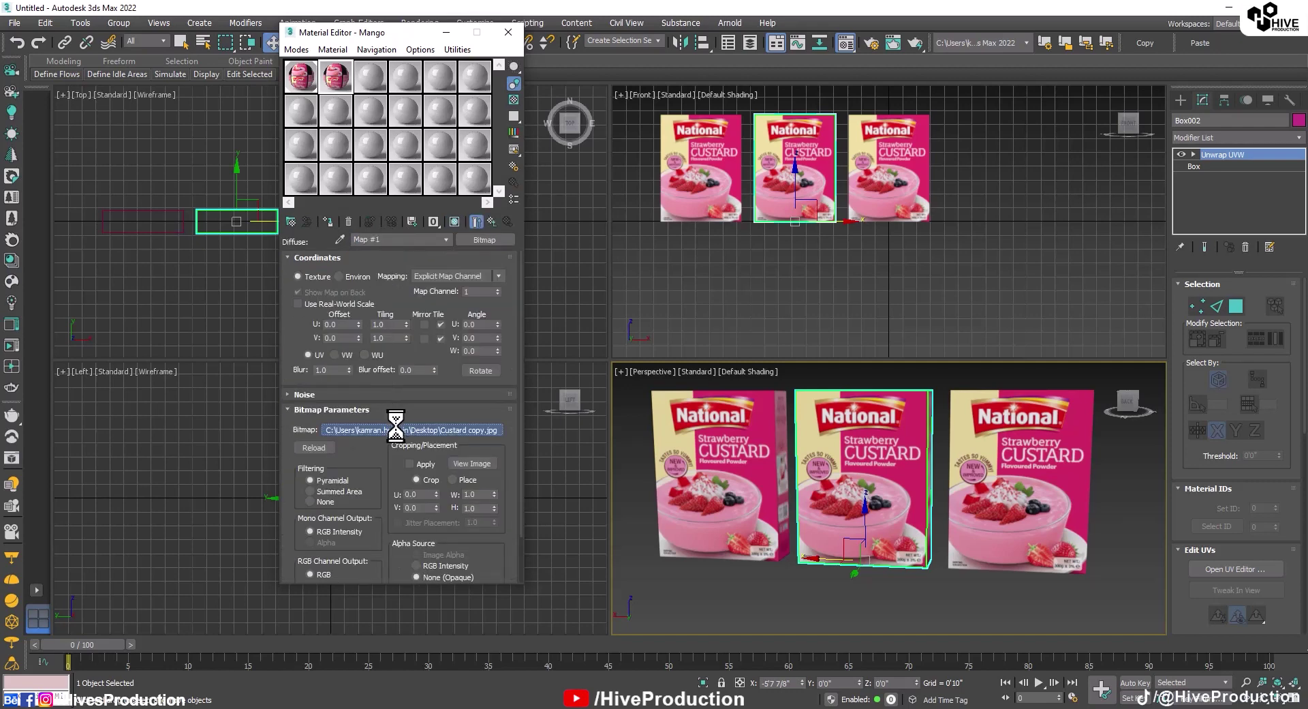
click(395, 427)
double_click(458, 349)
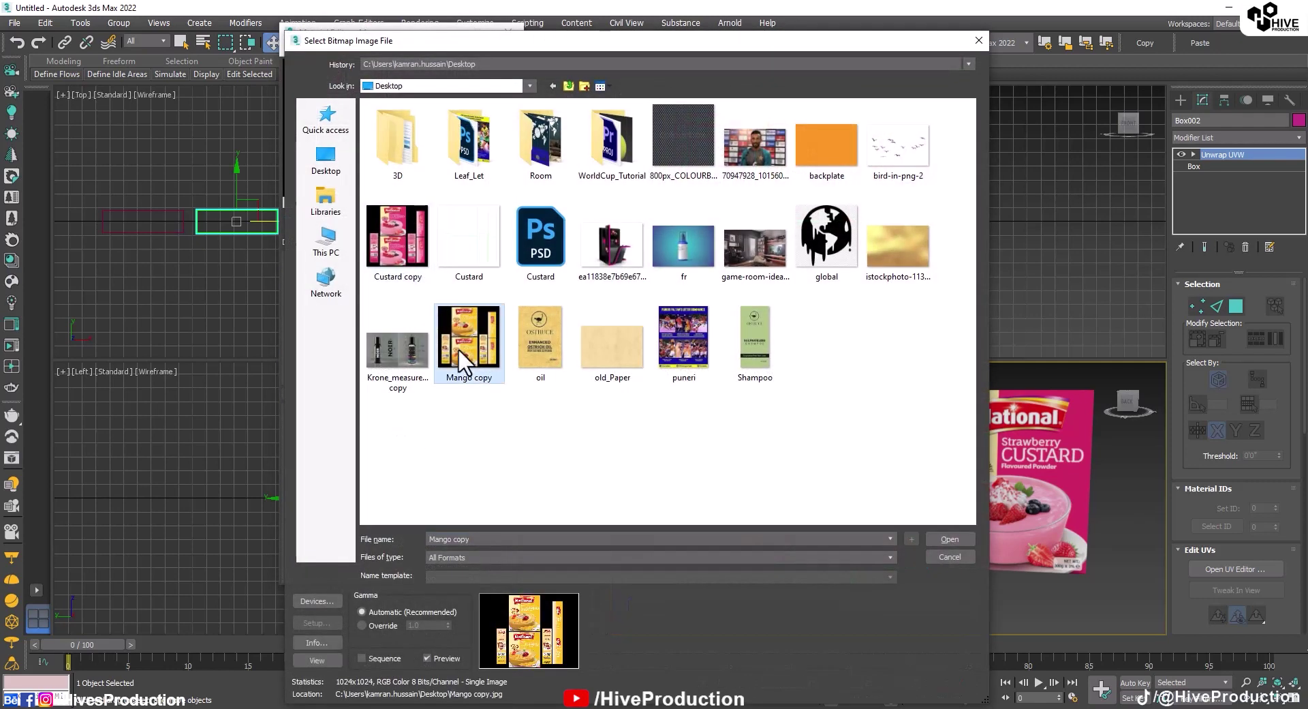
Assign the Mango material to the middle box, look over the boxes, and select the strawberry box Box001.
click(327, 220)
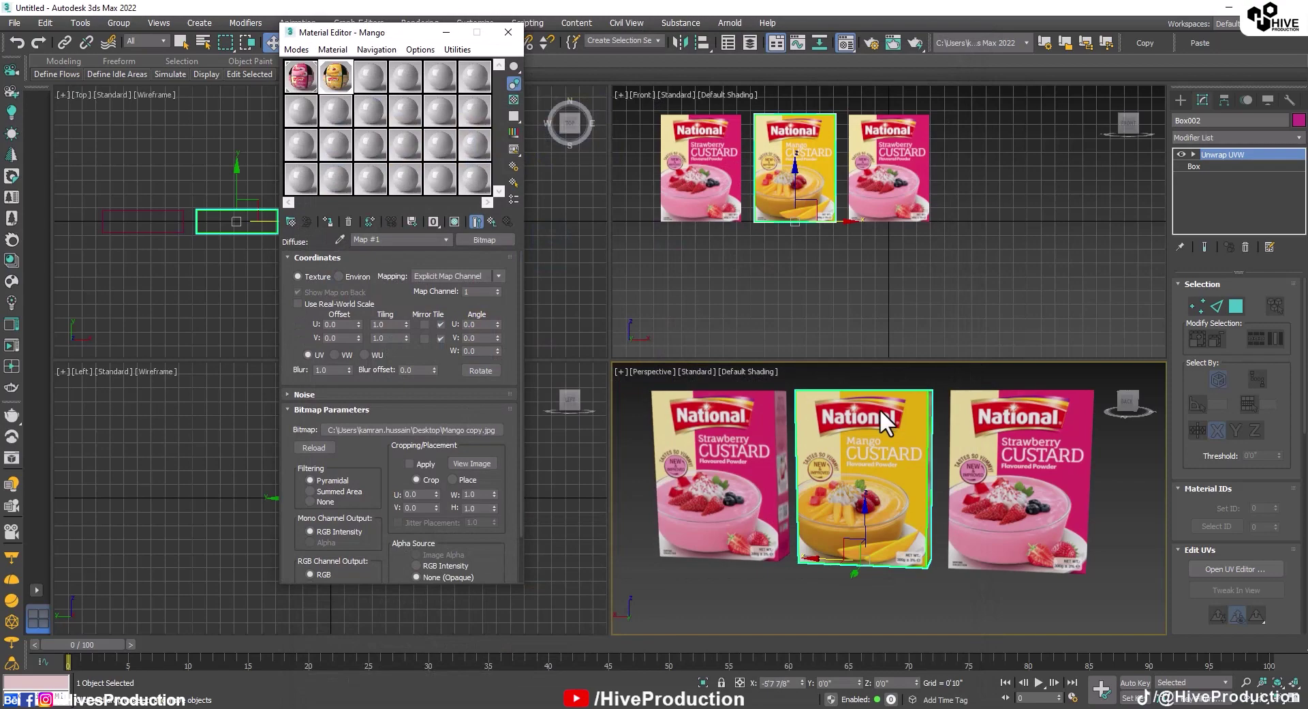
click(831, 608)
alt+middle_drag(1022, 518, 1083, 523)
scroll(937, 450, up, 3)
scroll(936, 450, down, 3)
scroll(943, 553, up, 2)
alt+middle_drag(944, 552, 943, 446)
scroll(867, 557, down, 3)
click(834, 508)
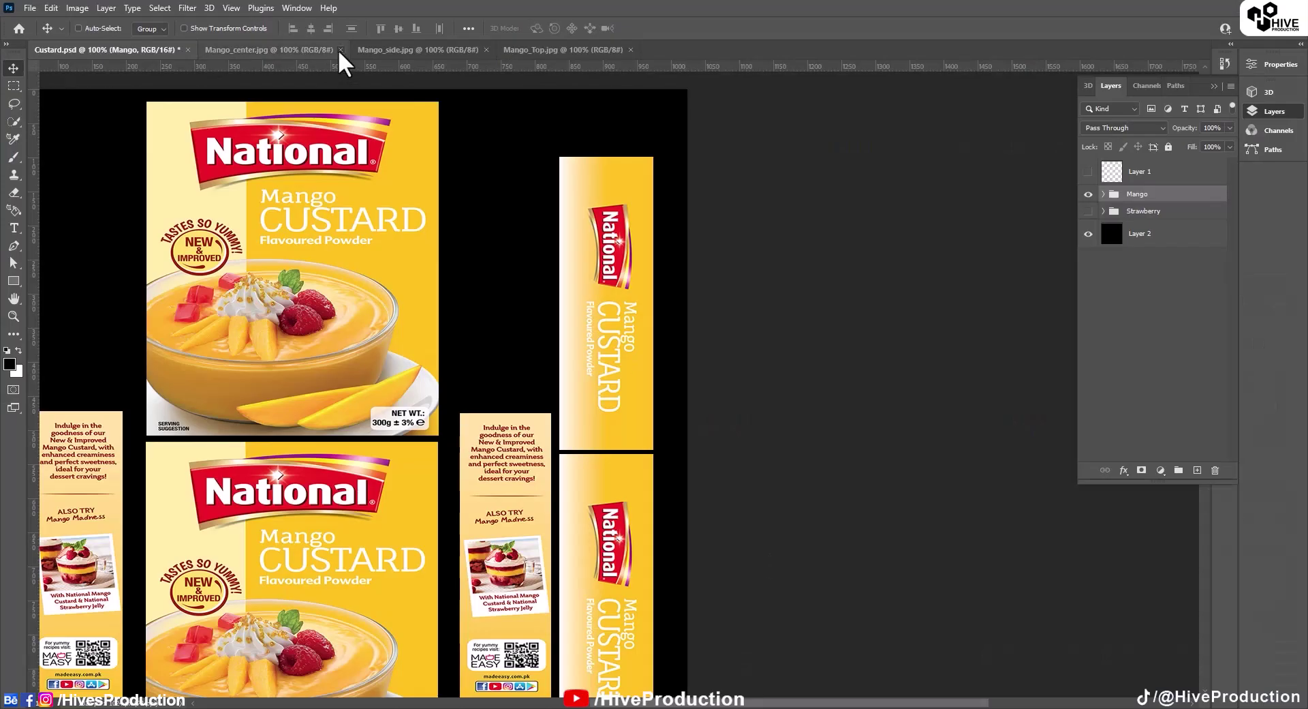
Switch to Photoshop and close the mango source images, keeping Custard.psd open.
click(340, 50)
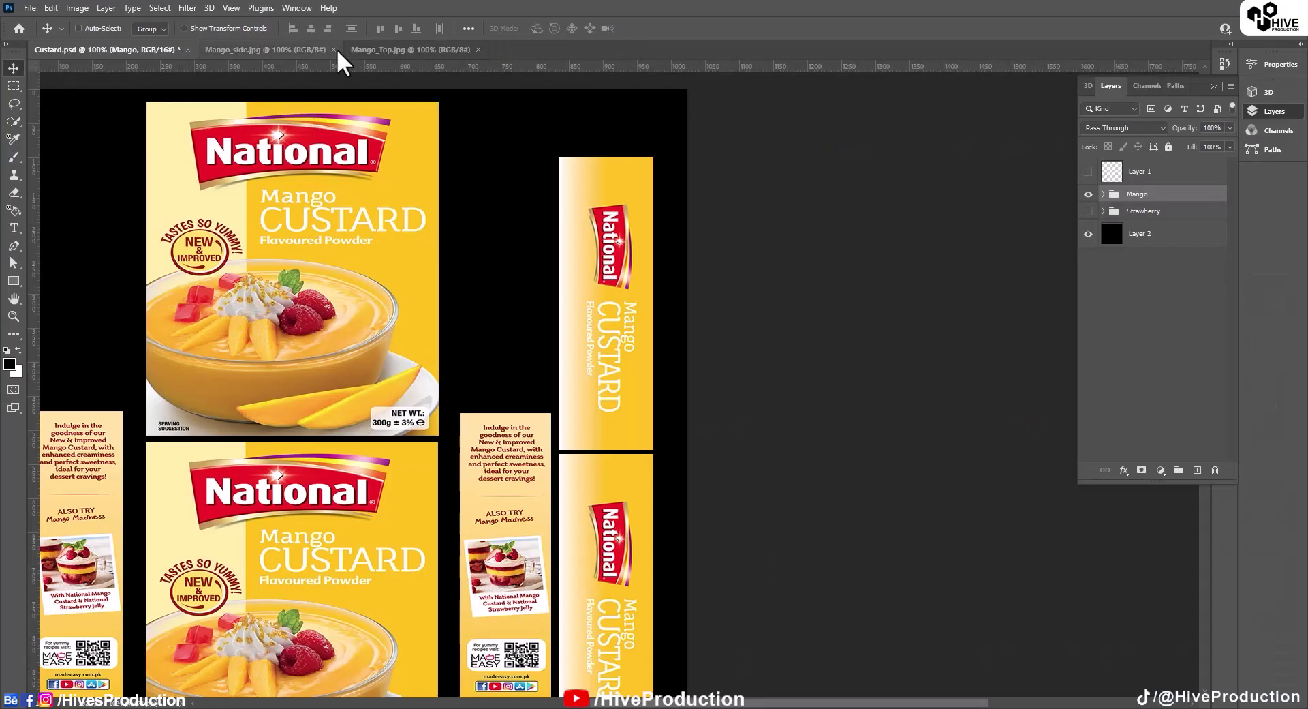
click(334, 49)
click(335, 50)
Open Vanilla_Center, Vanilla_Side and Vanilla_Top from the Vanilla folder in Sources.
click(31, 8)
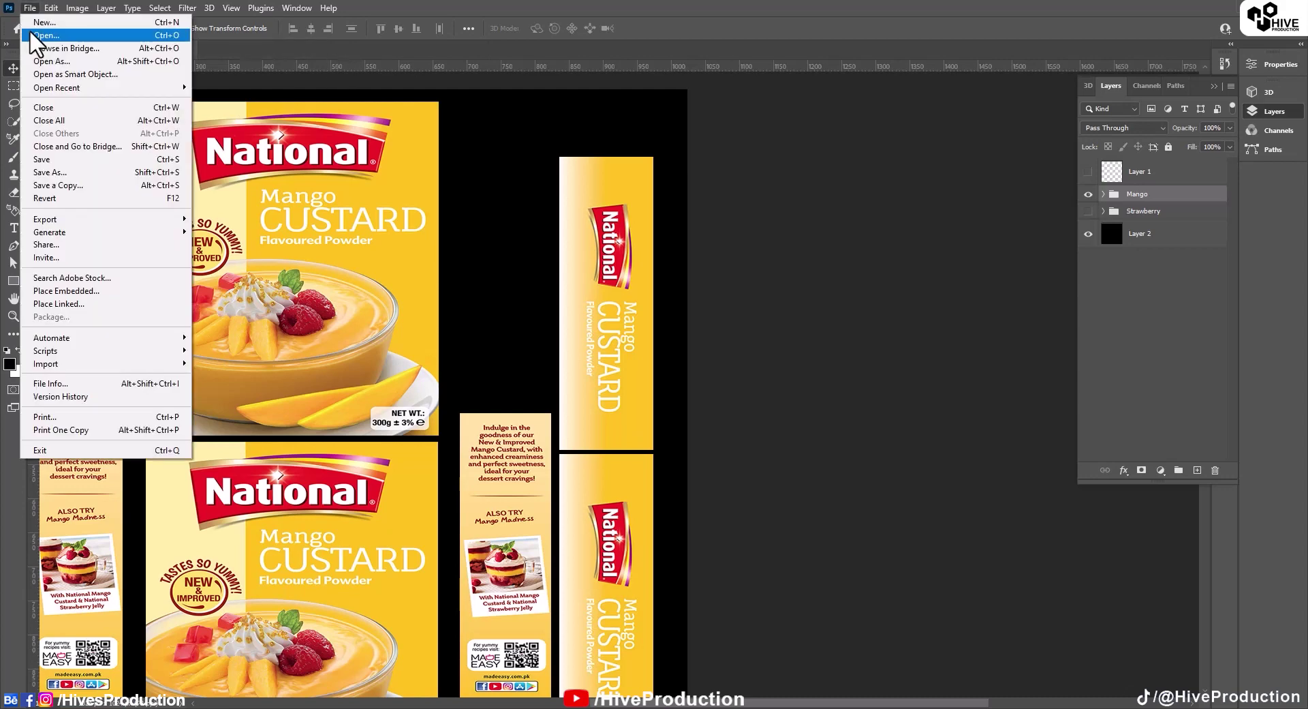
click(34, 35)
double_click(402, 140)
drag(397, 260, 123, 75)
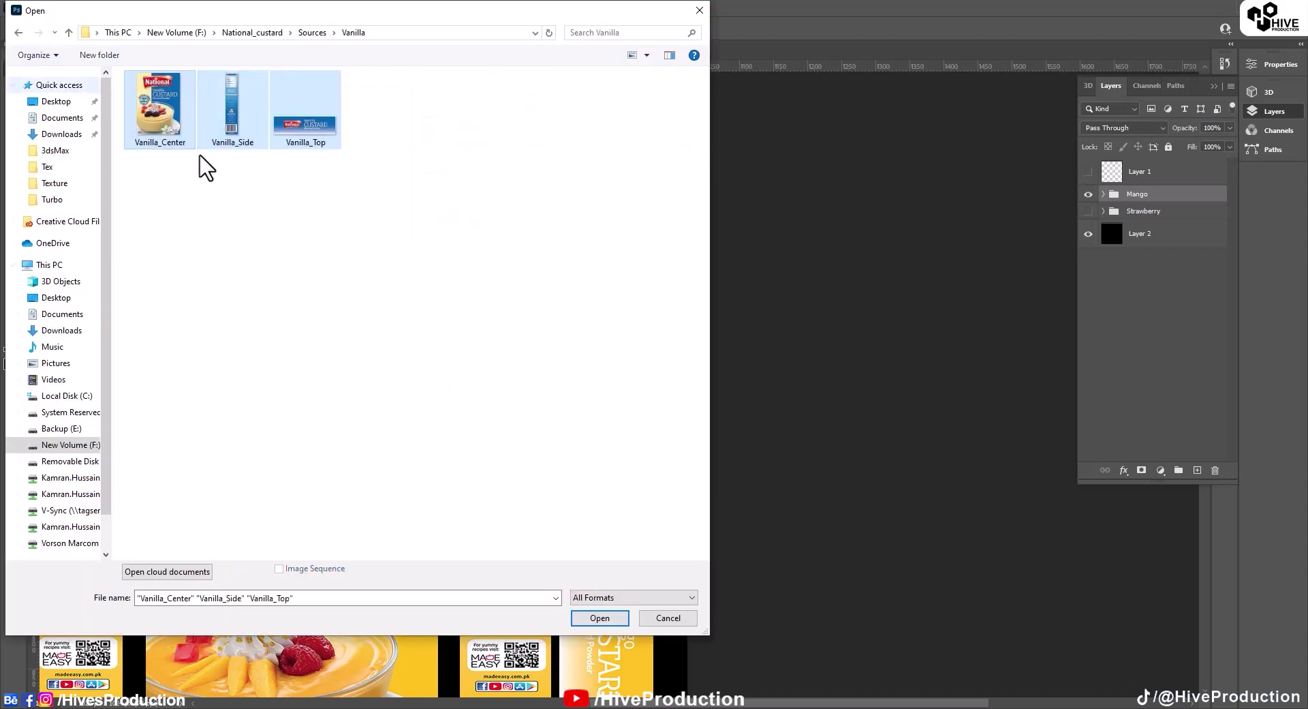
click(599, 617)
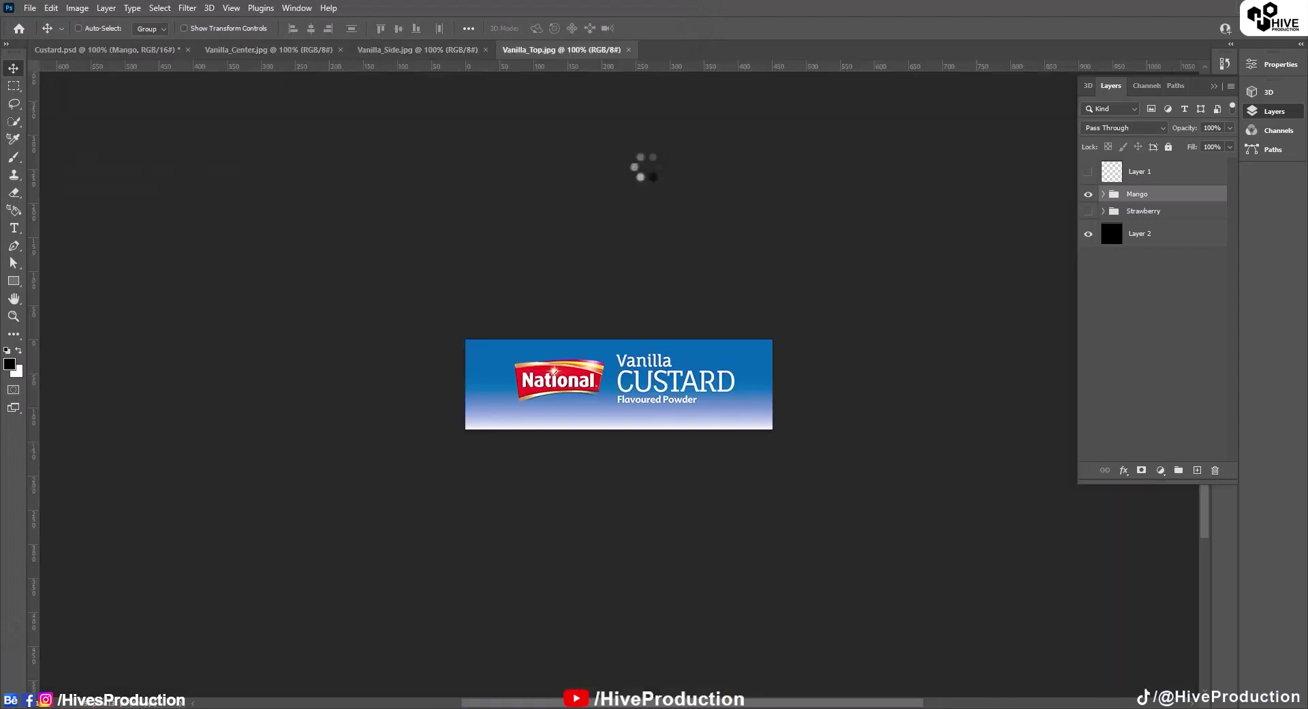
Copy the Vanilla_Center artwork into Custard.psd, with the Mango group hidden and Layer 1 shown, and scale it to fit the upper front outline.
click(287, 49)
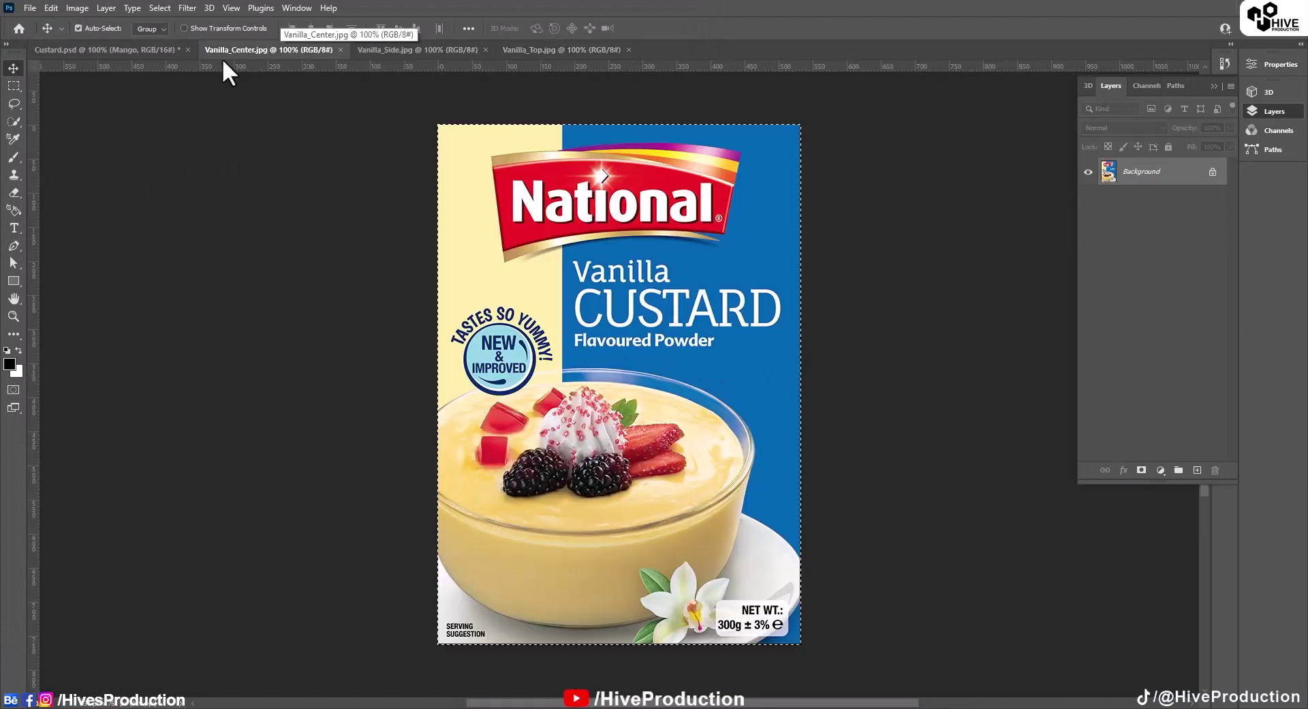
click(136, 49)
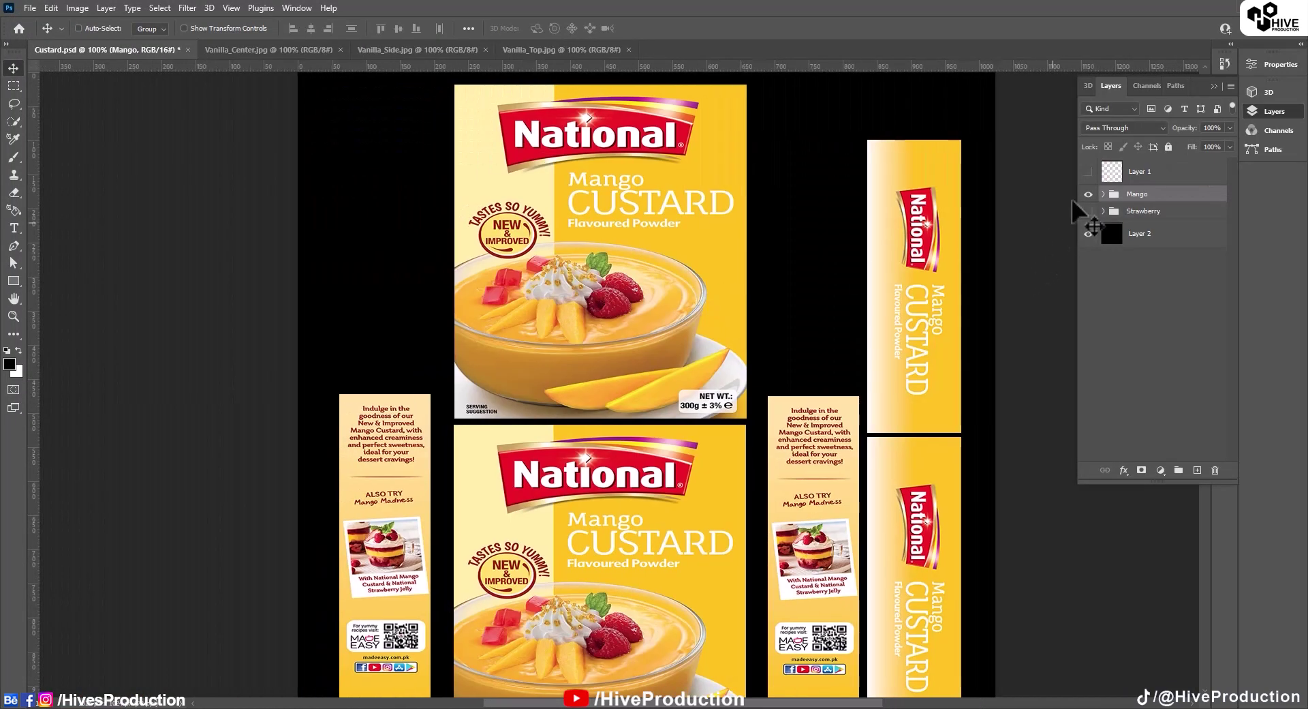
key(ctrl+v)
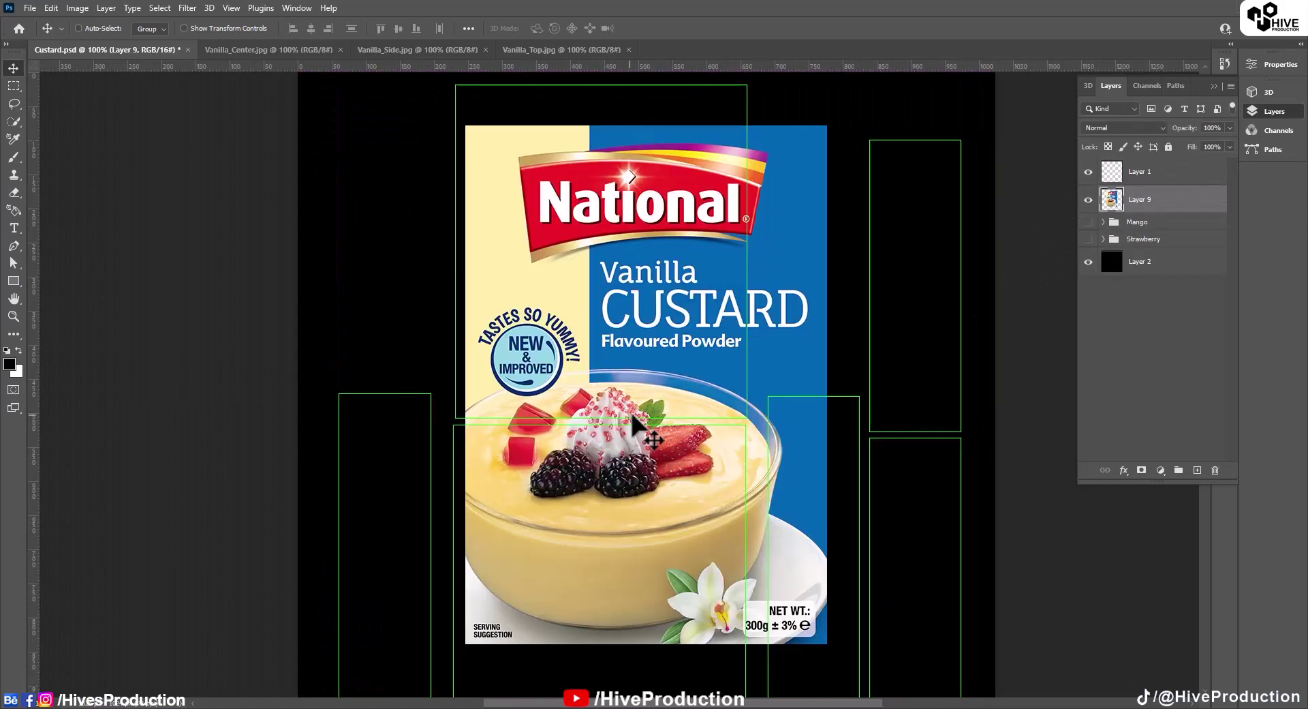
drag(648, 317, 635, 276)
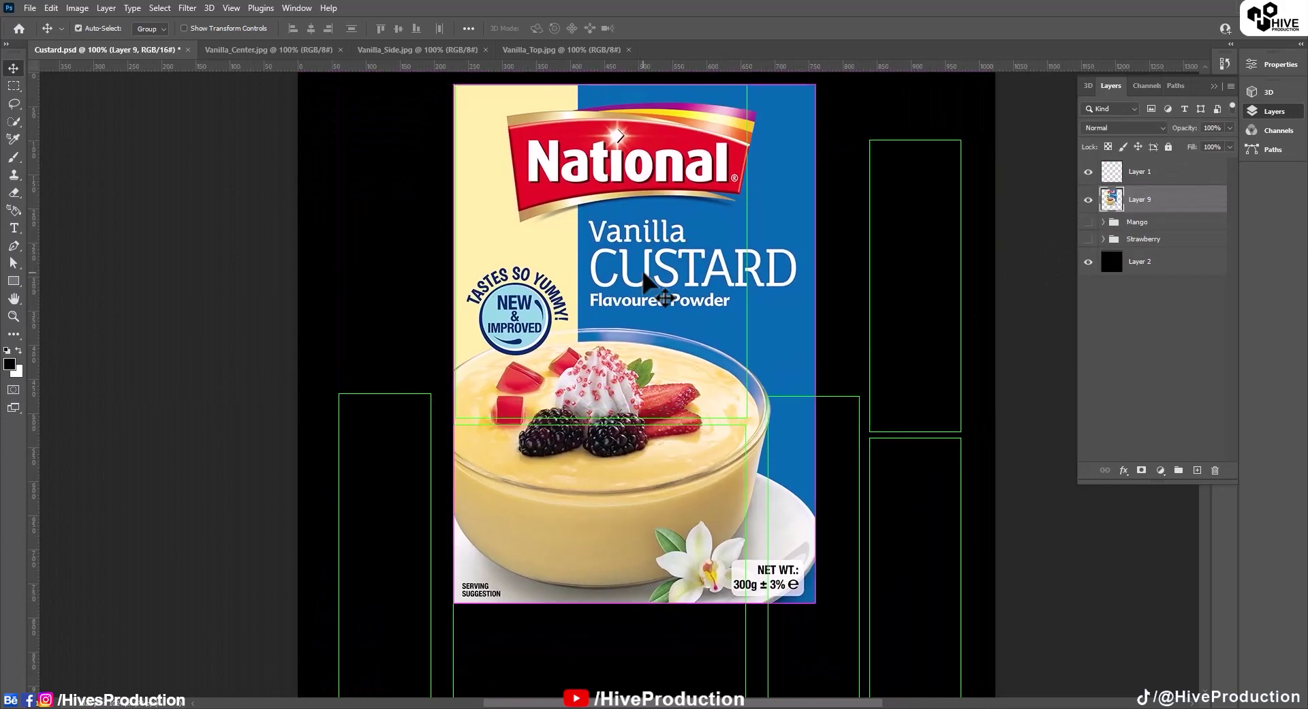
key(ctrl+t)
drag(816, 603, 696, 411)
drag(685, 253, 748, 269)
key(Return)
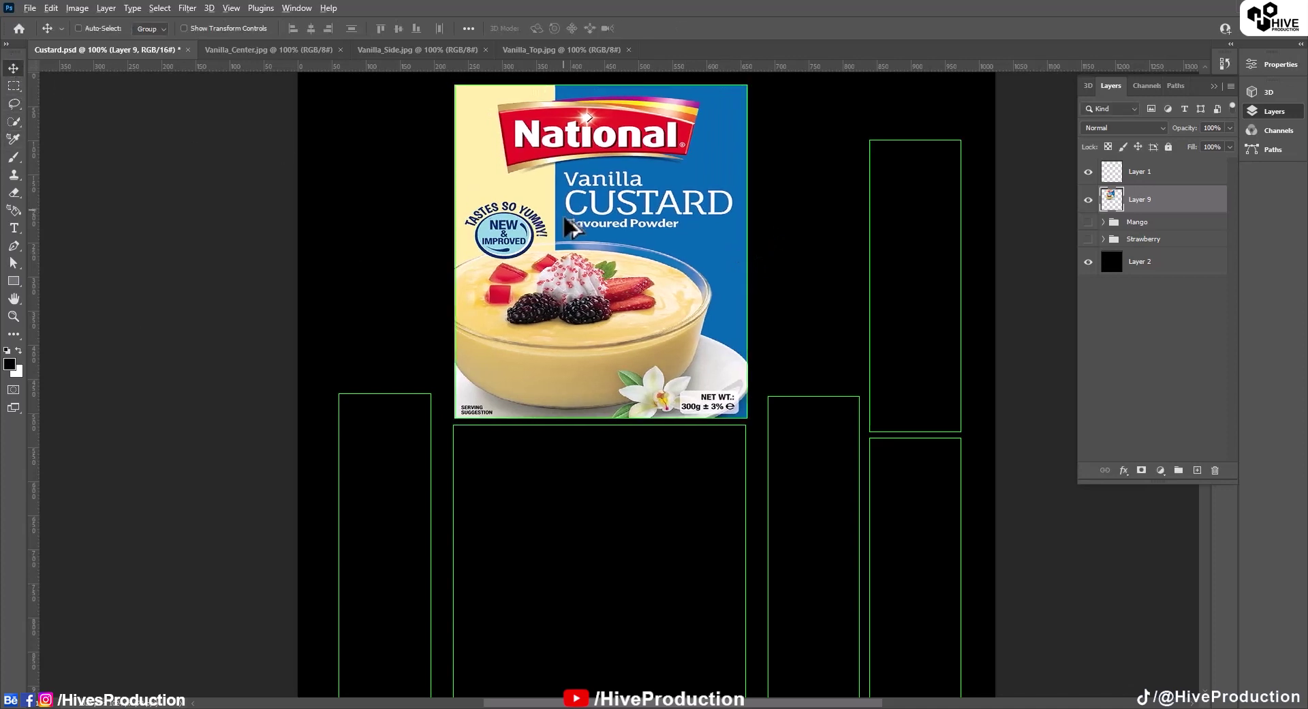
Duplicate the vanilla front artwork onto the lower large outline and nudge it into alignment.
alt+drag(572, 229, 571, 569)
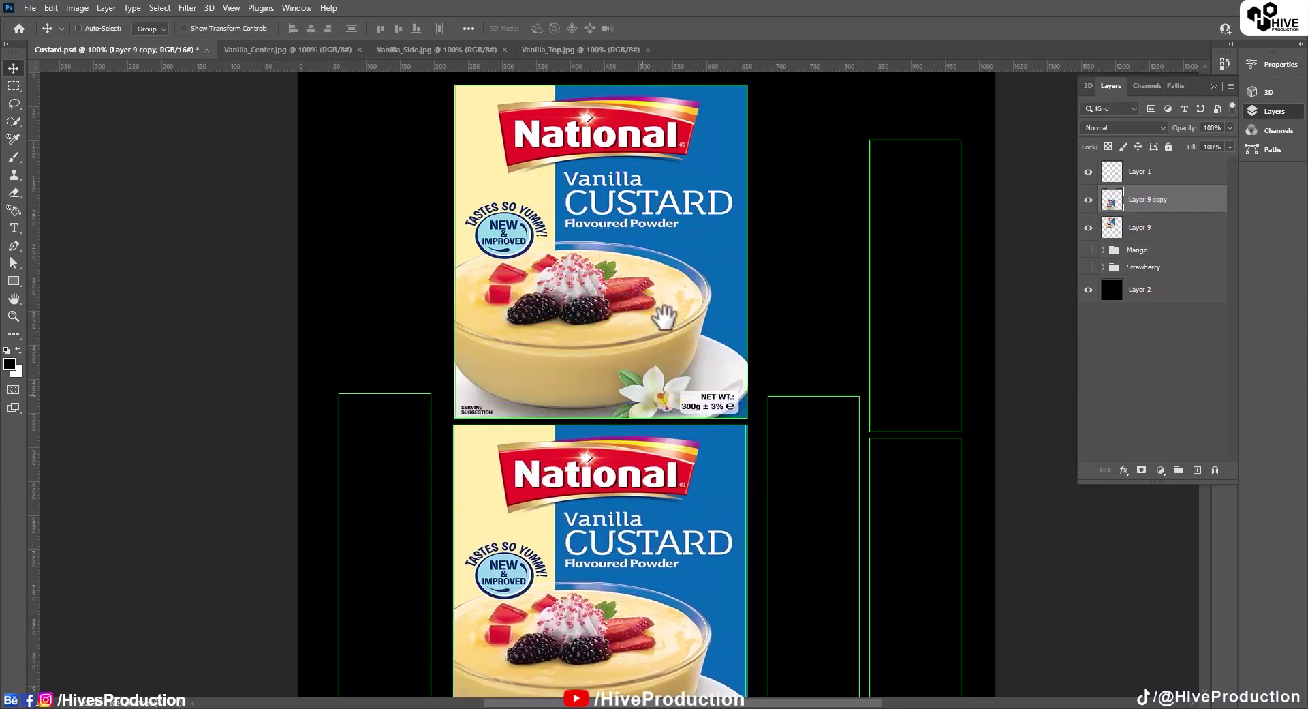
drag(665, 318, 664, 285)
key(Left)
key(Left)
key(Left)
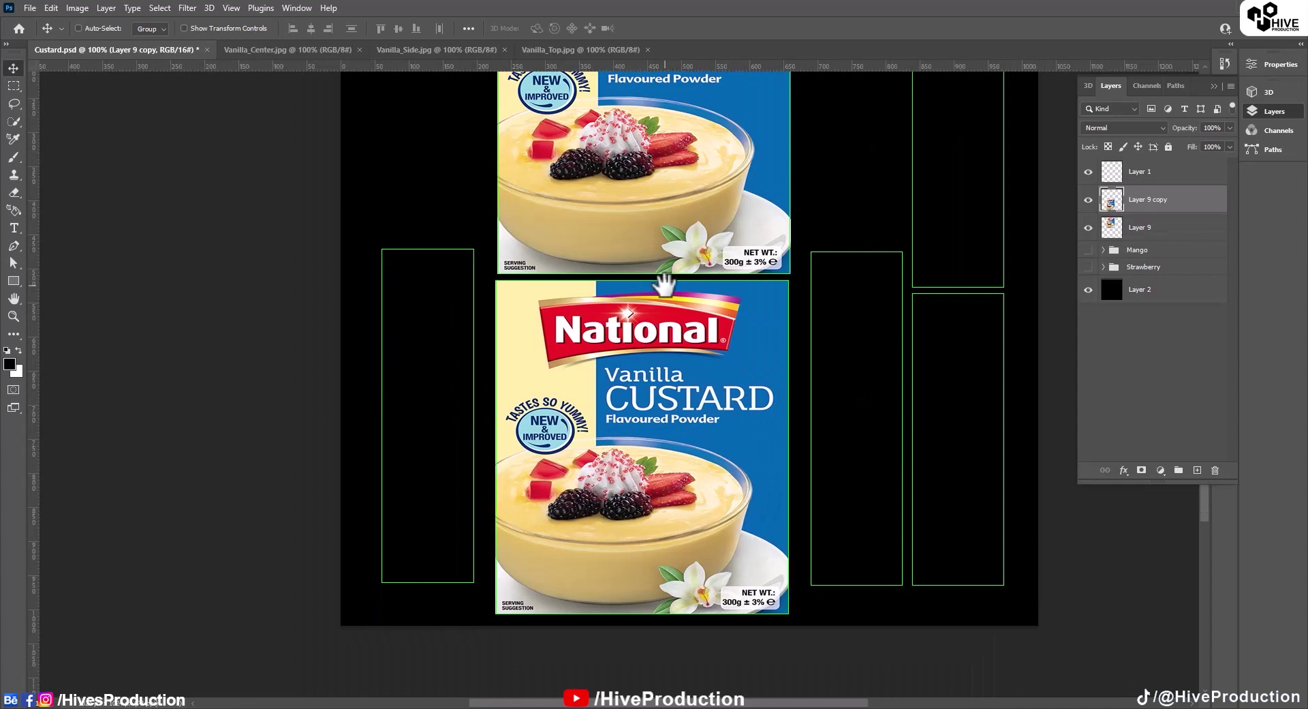
key(Up)
key(Down)
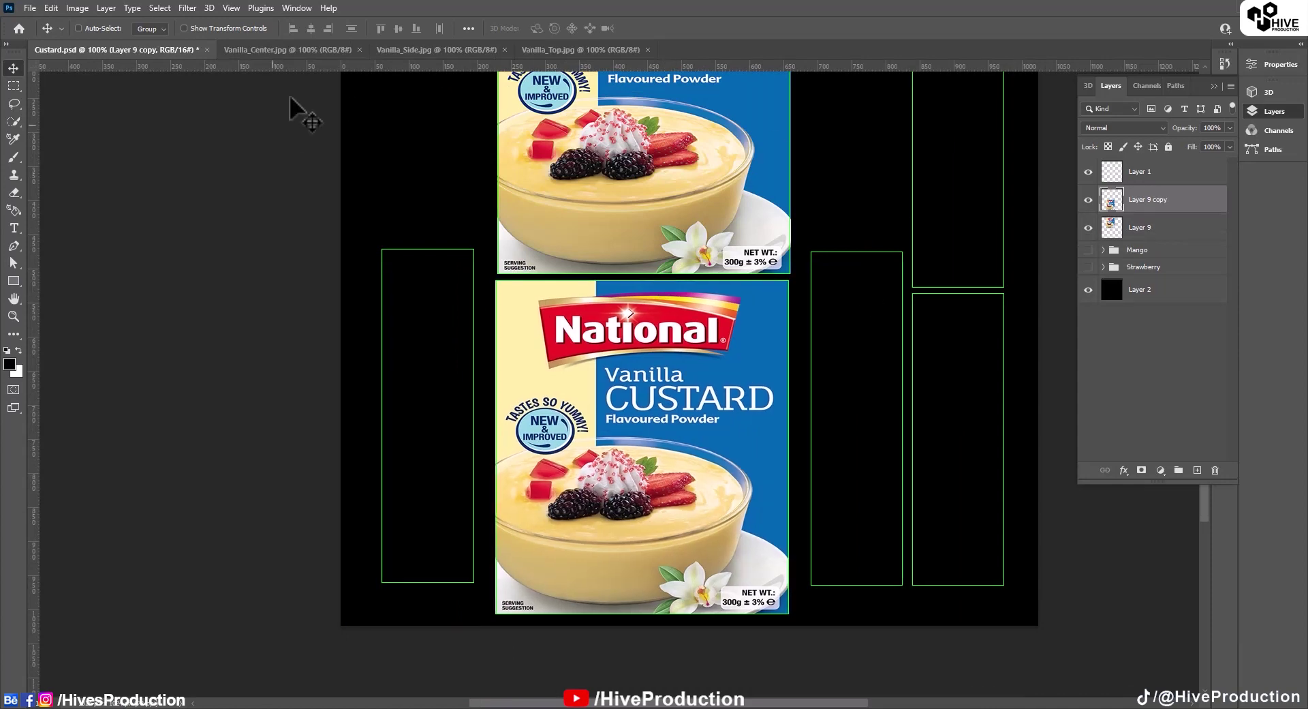
Copy the Vanilla_Side artwork into Custard.psd and place it over the narrow outline right of the lower front artwork.
click(410, 51)
click(160, 51)
scroll(811, 382, up, 1)
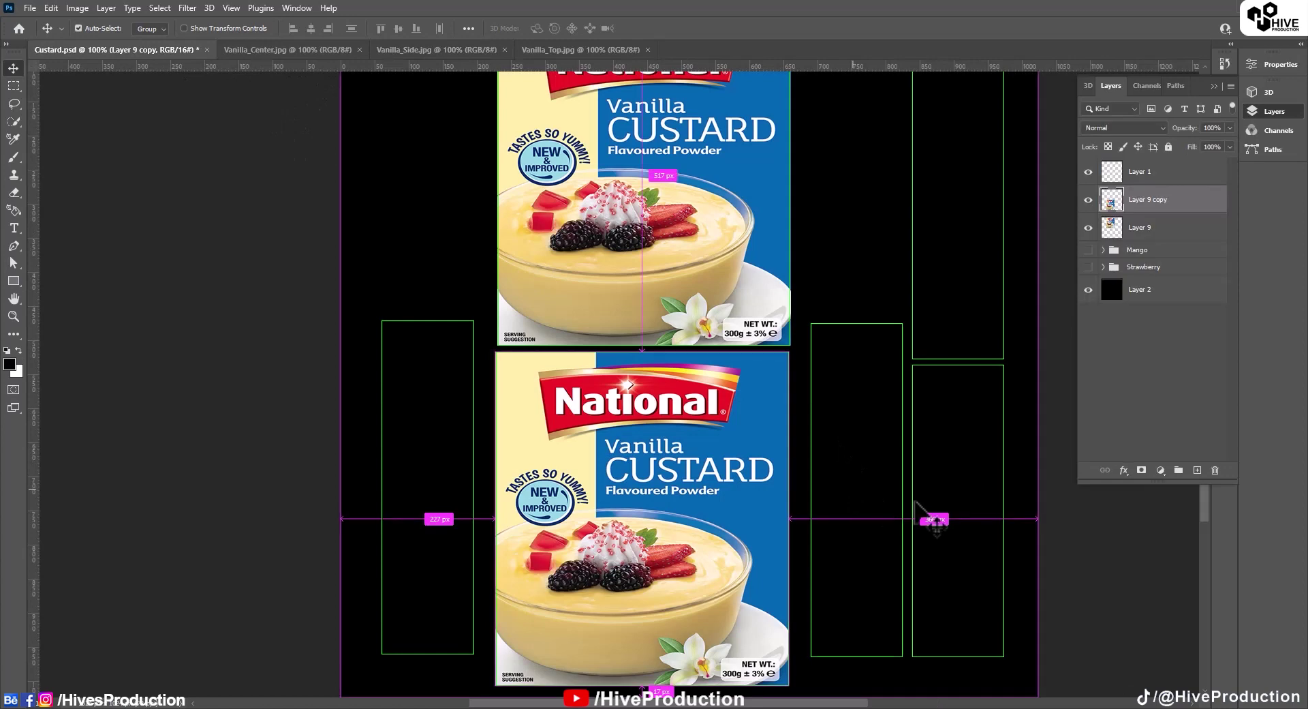
key(ctrl+v)
drag(712, 413, 874, 441)
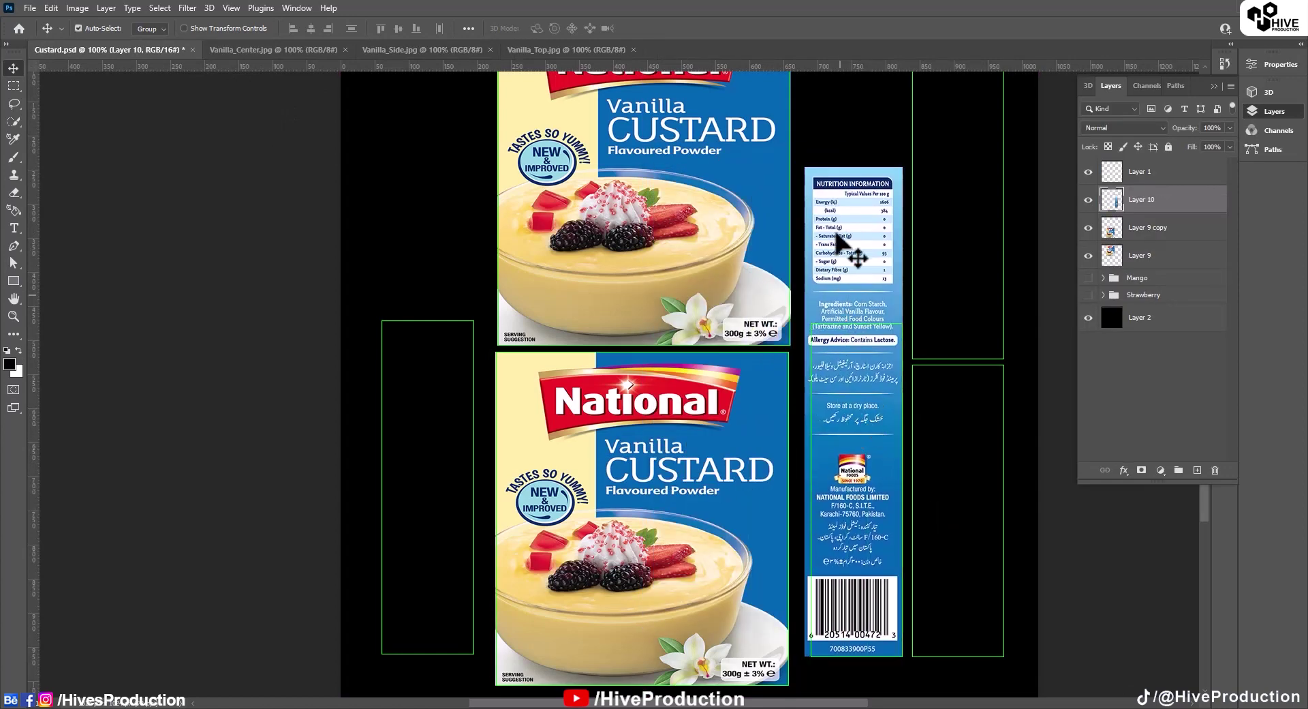
Scale the side artwork to 93.75% width and 68.25% height to fit its outline, and duplicate it onto the opposite side outline.
key(ctrl+t)
drag(854, 168, 873, 317)
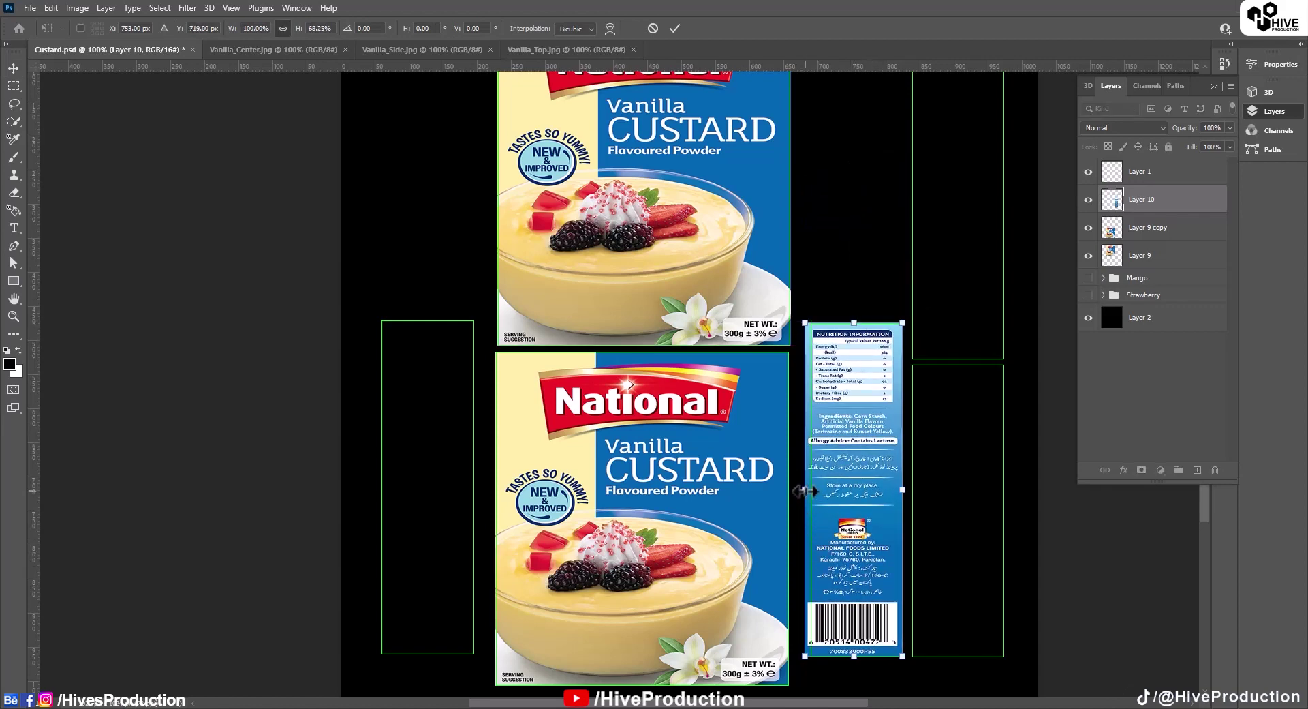
drag(805, 490, 810, 498)
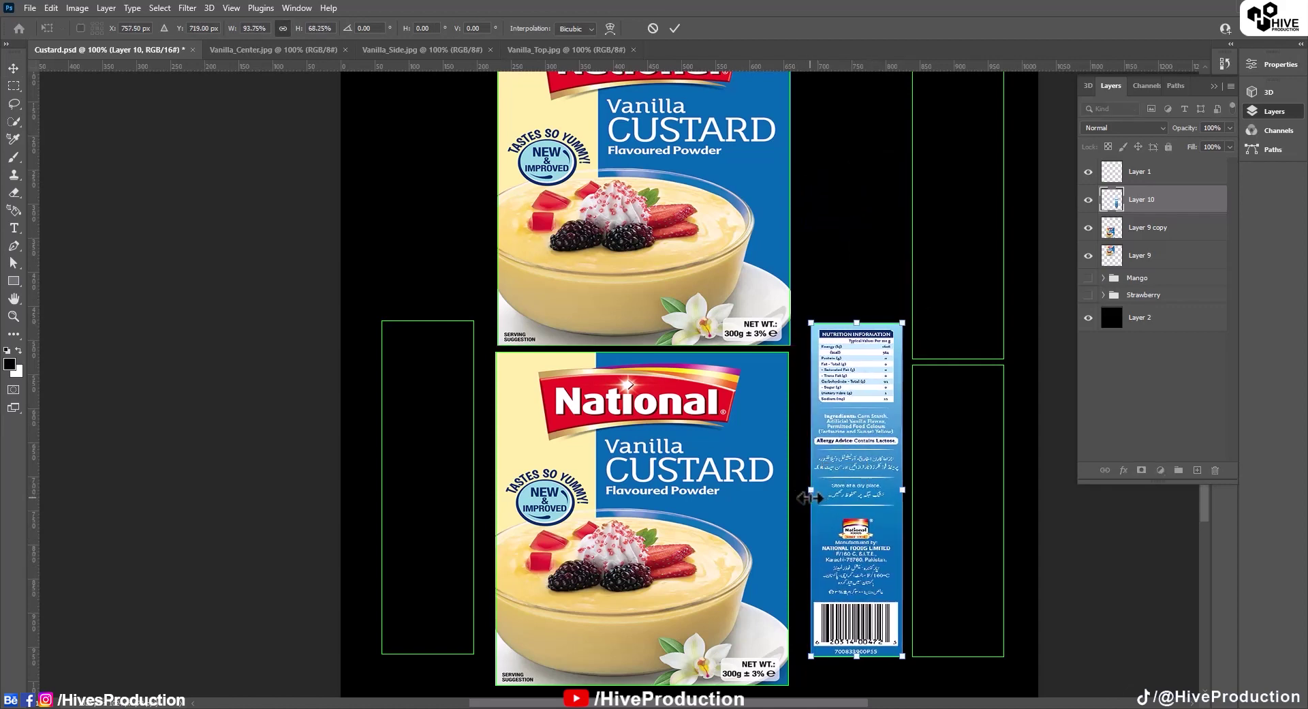
key(Return)
alt+drag(872, 550, 440, 543)
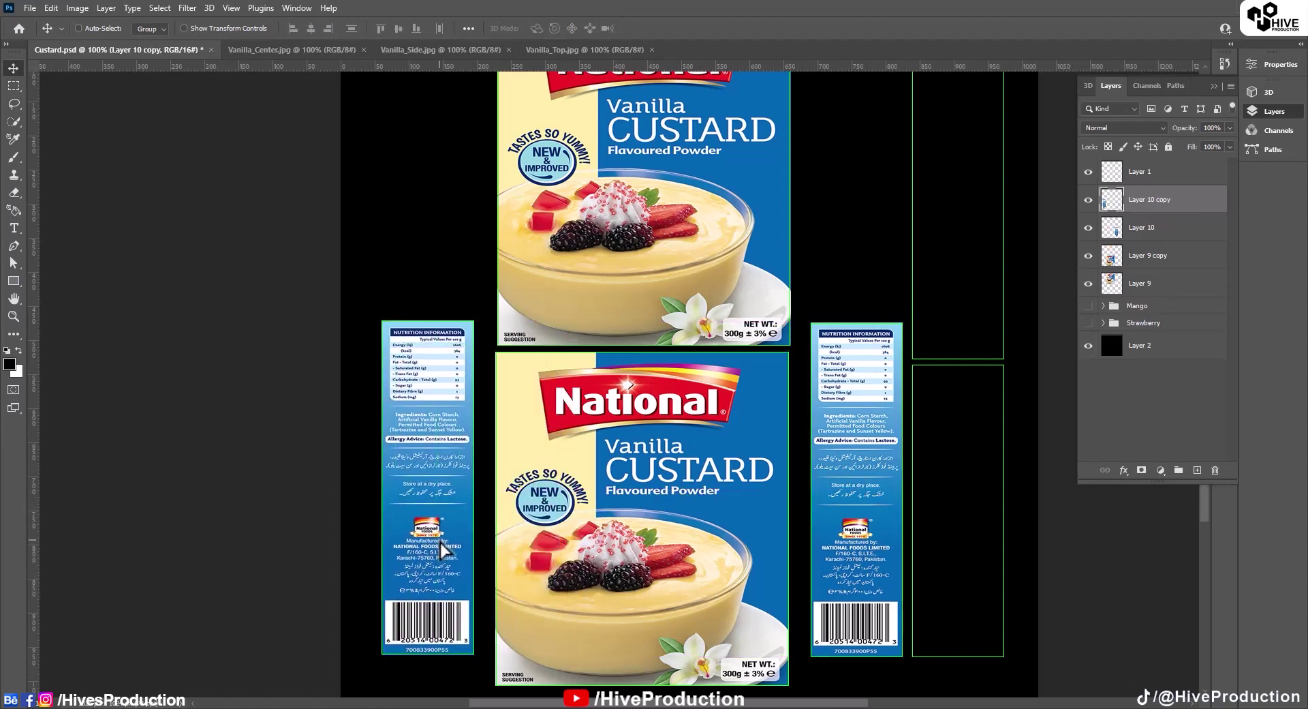
Copy the Vanilla_Top artwork into Custard.psd, rotate it 90 degrees and place it on the lower outline at the far right of the template.
click(541, 52)
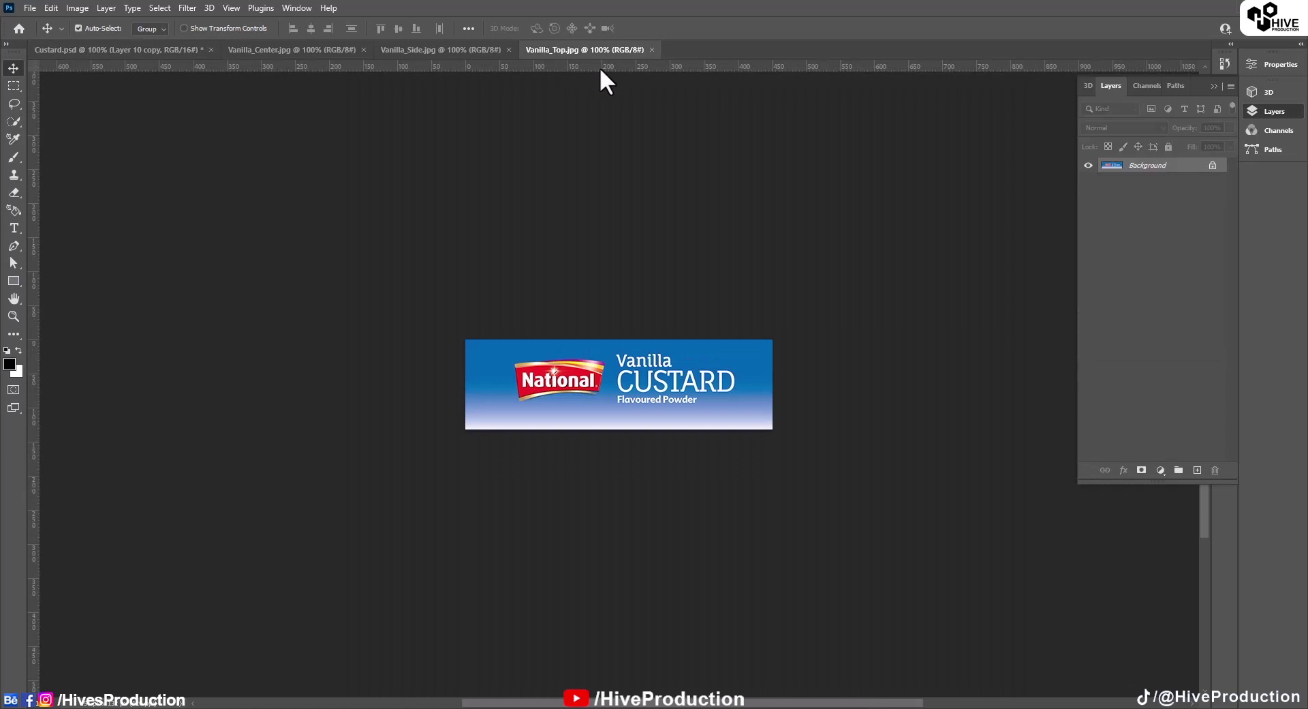
click(197, 51)
drag(828, 334, 819, 345)
mouse_move(741, 408)
mouse_down()
mouse_move(451, 407)
mouse_move(778, 388)
mouse_move(763, 417)
mouse_move(729, 429)
mouse_up()
key(ctrl+t)
shift+drag(897, 473, 645, 636)
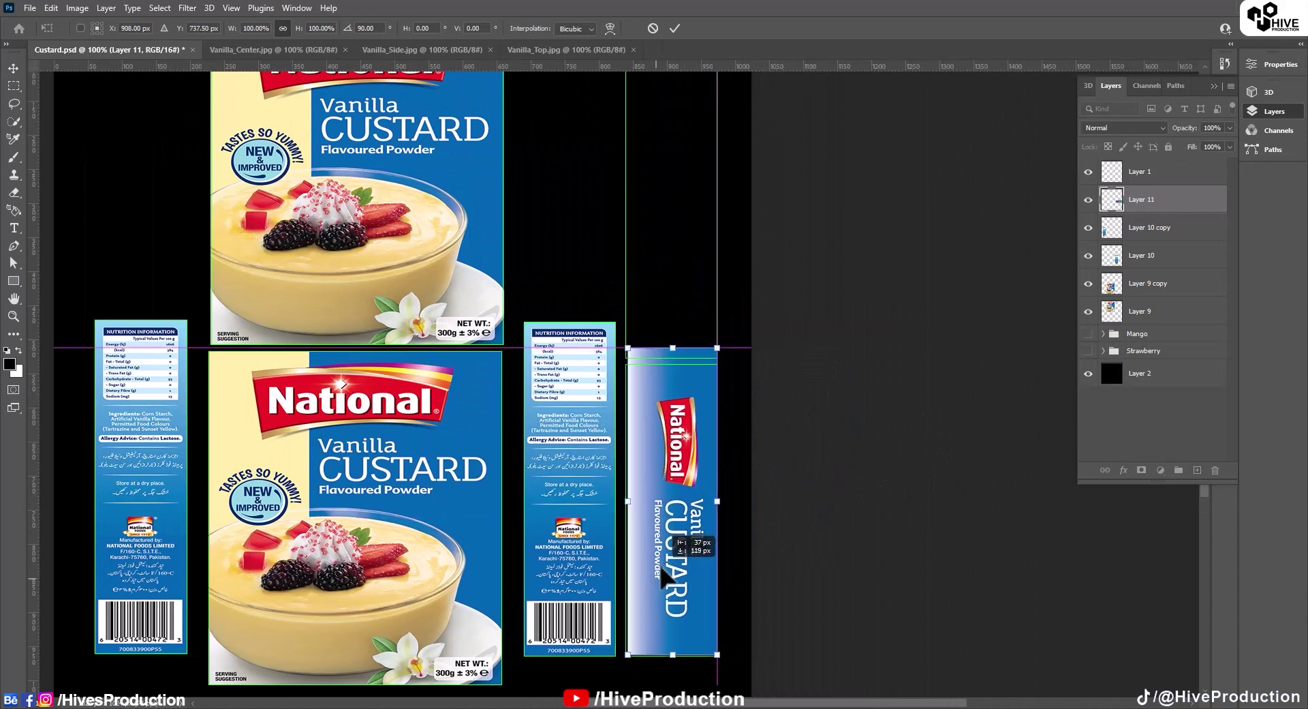
Scale the rotated top artwork to 94.90% width and 102.27% height, and duplicate it onto the outline above.
drag(673, 347, 678, 369)
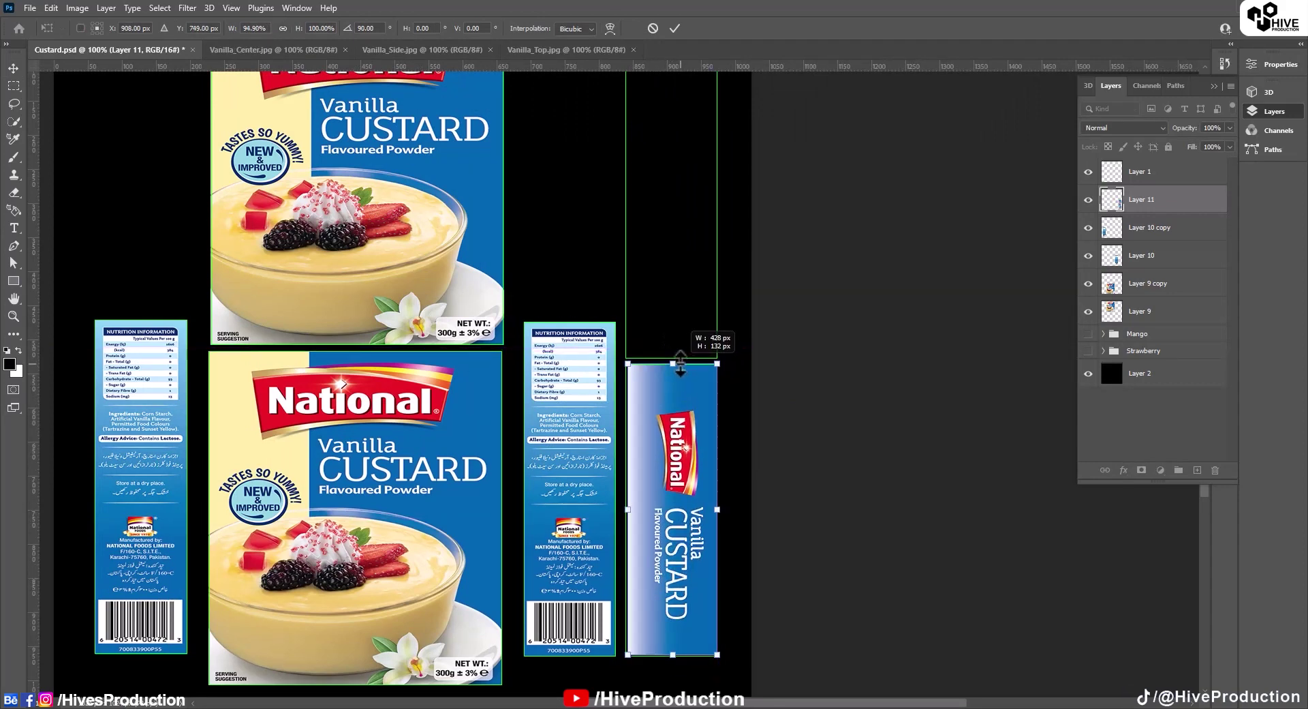
drag(630, 506, 627, 505)
key(Return)
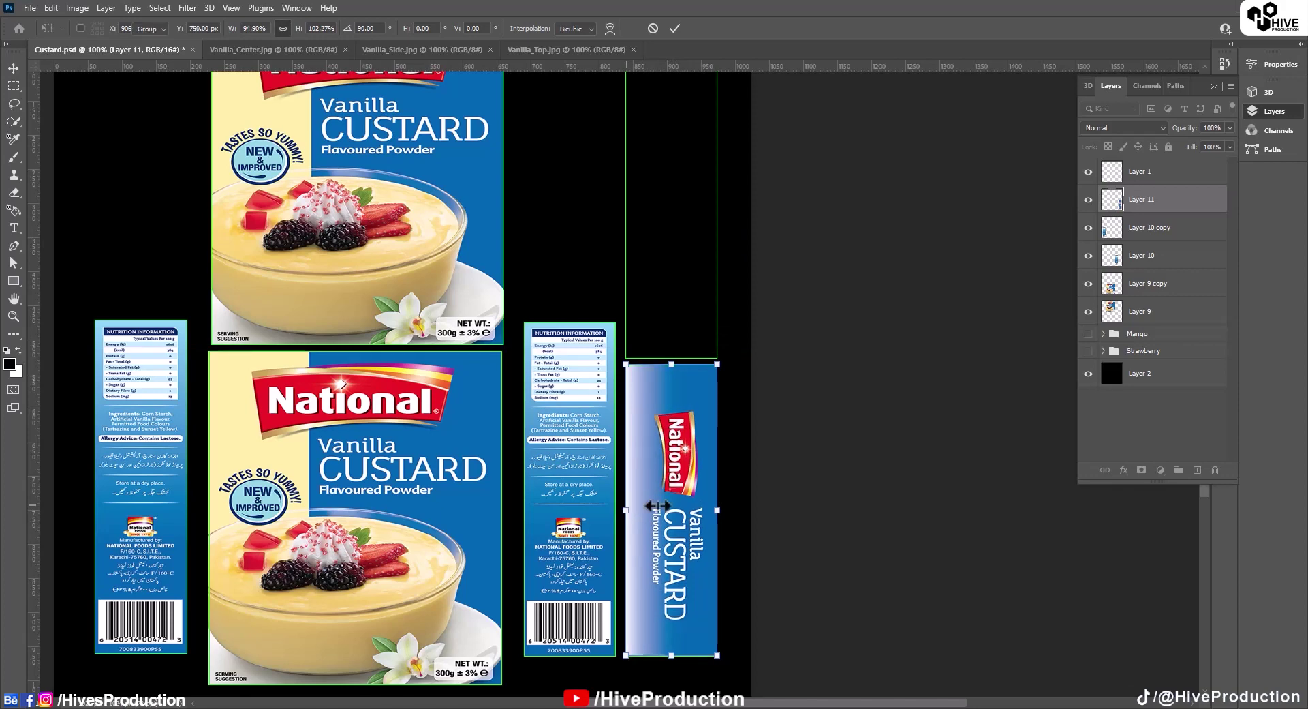
alt+drag(718, 560, 671, 344)
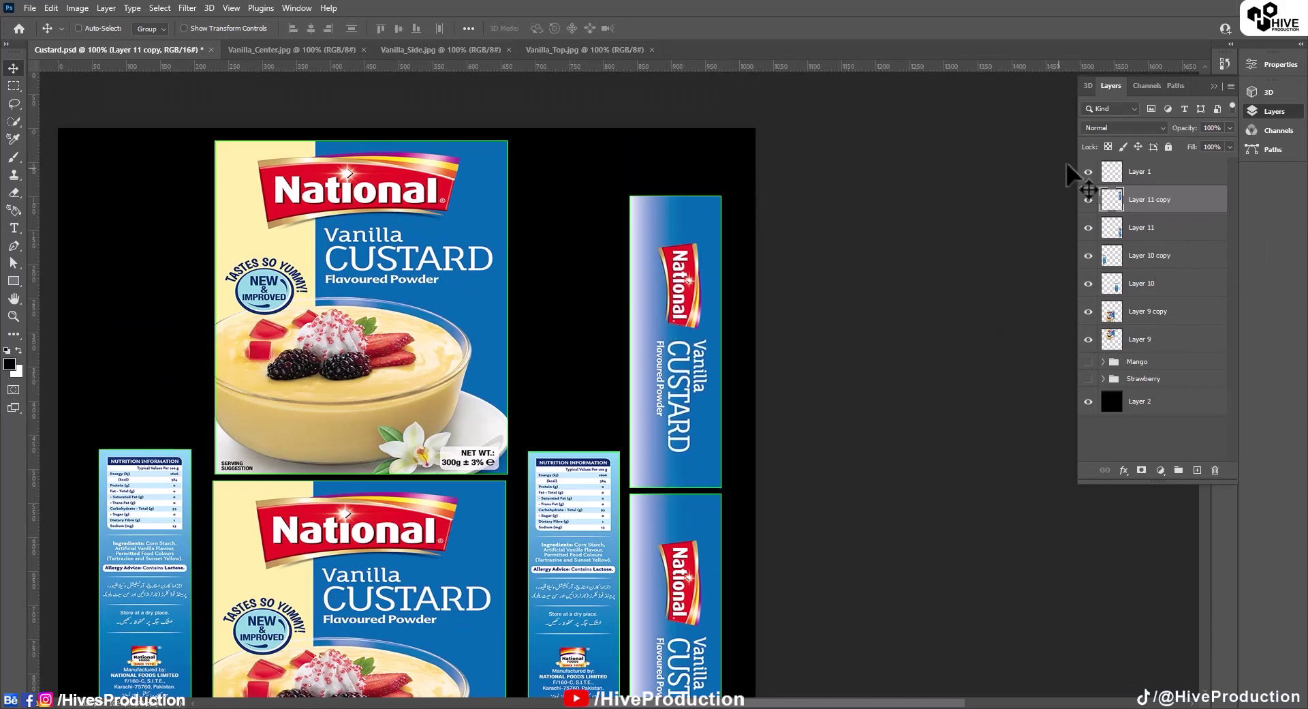
Hide the Layer 1 template and save a JPEG copy to the Desktop with the file name Vanila copy.
click(1088, 172)
click(31, 8)
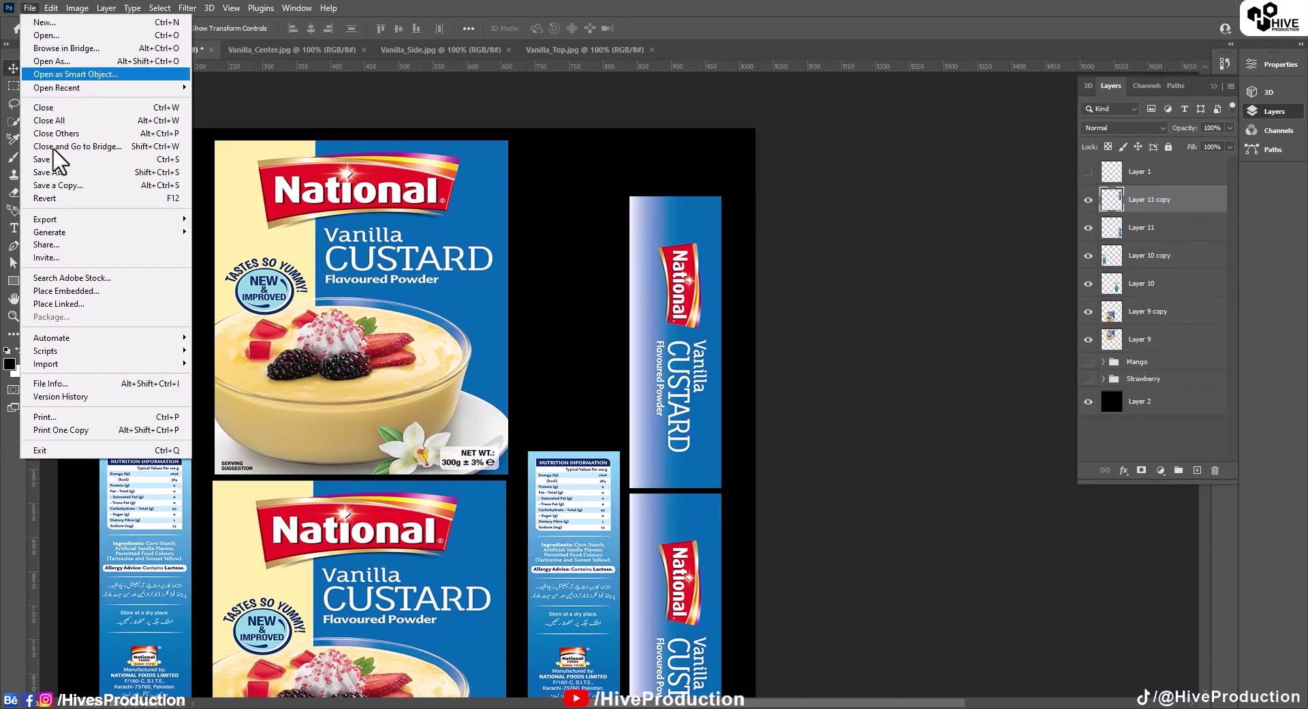
key(Escape)
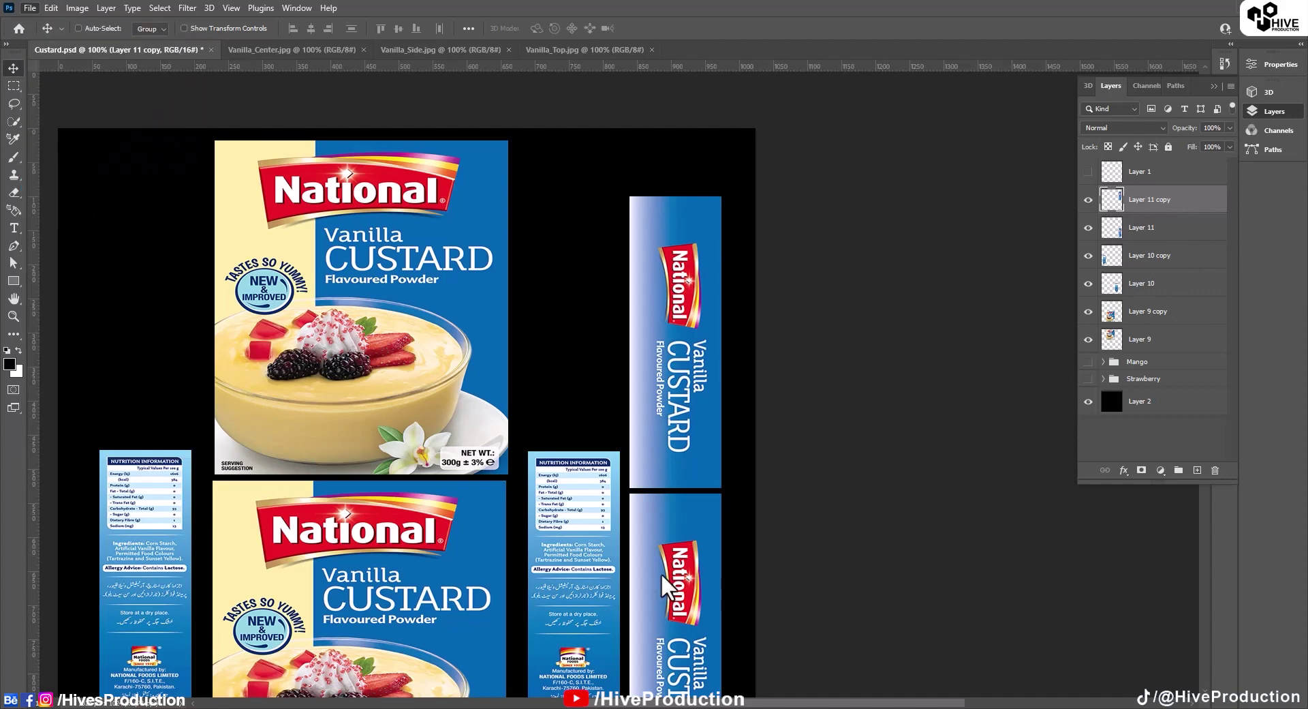
key(ctrl+alt+s)
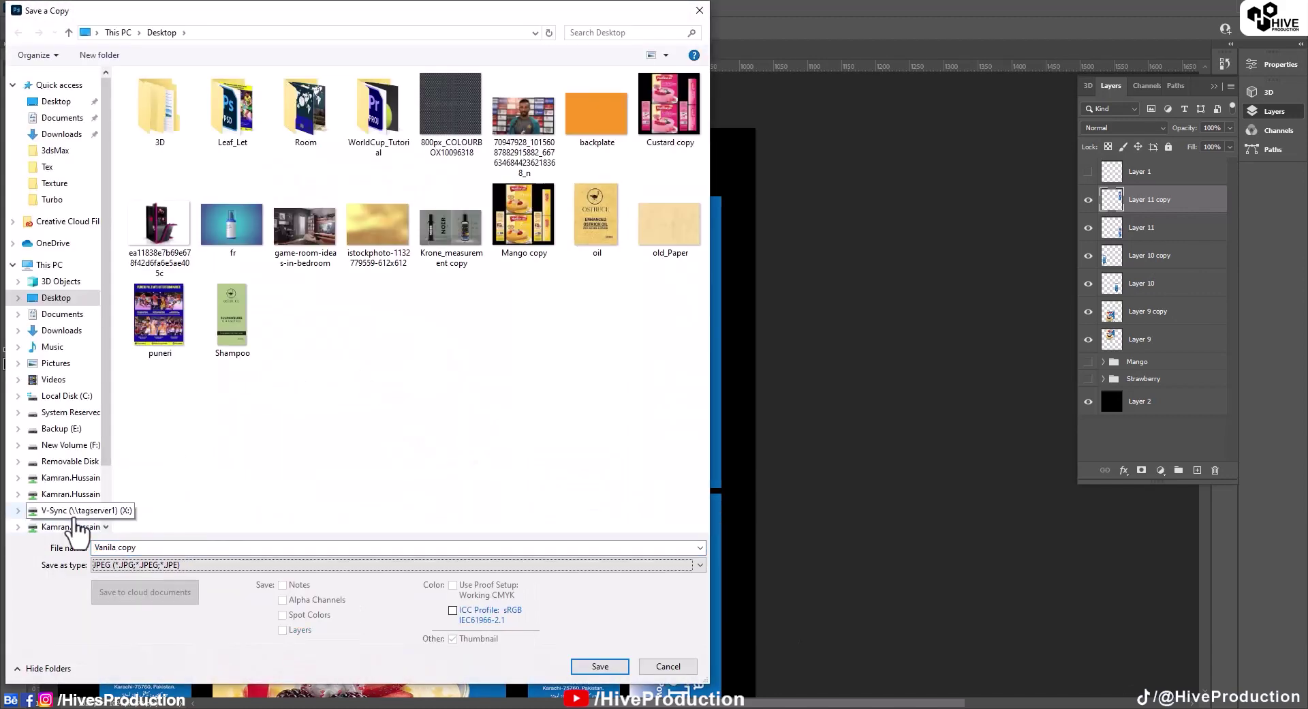
key(Return)
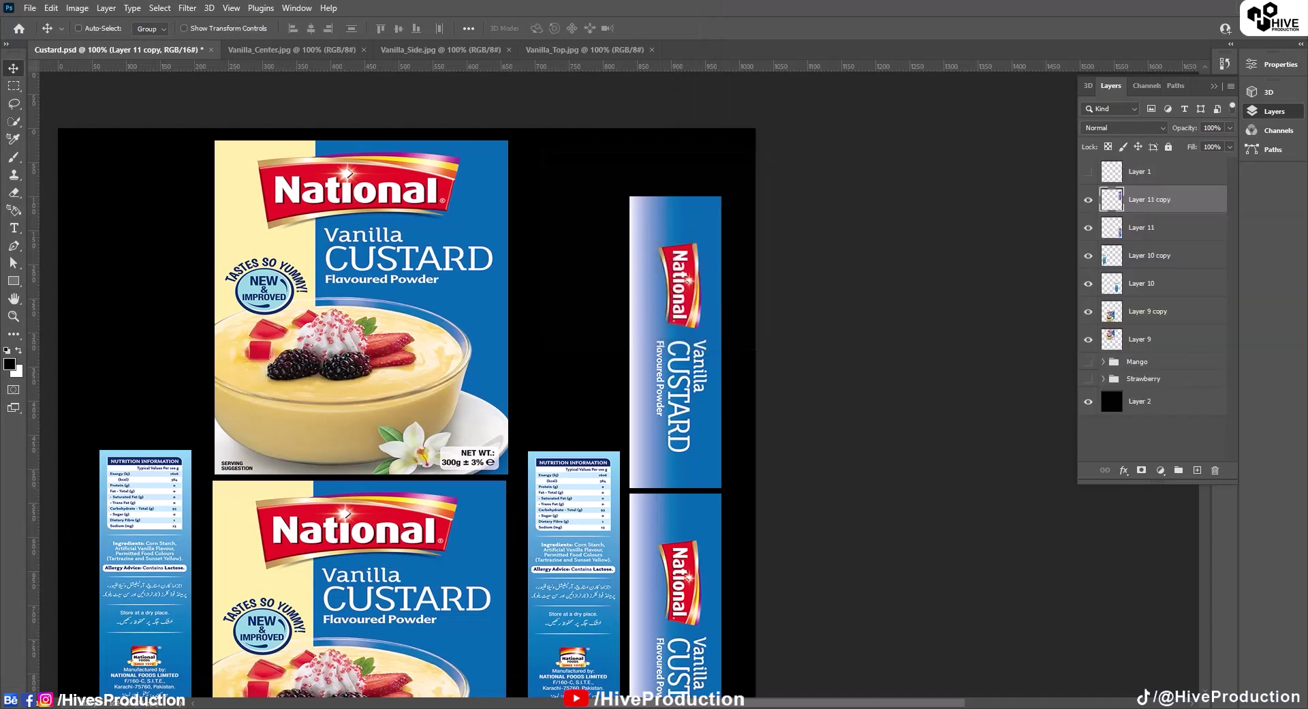
In 3ds Max, copy the Mango material to the third sample slot and name it Vanilla.
mouse_move(418, 707)
click(383, 680)
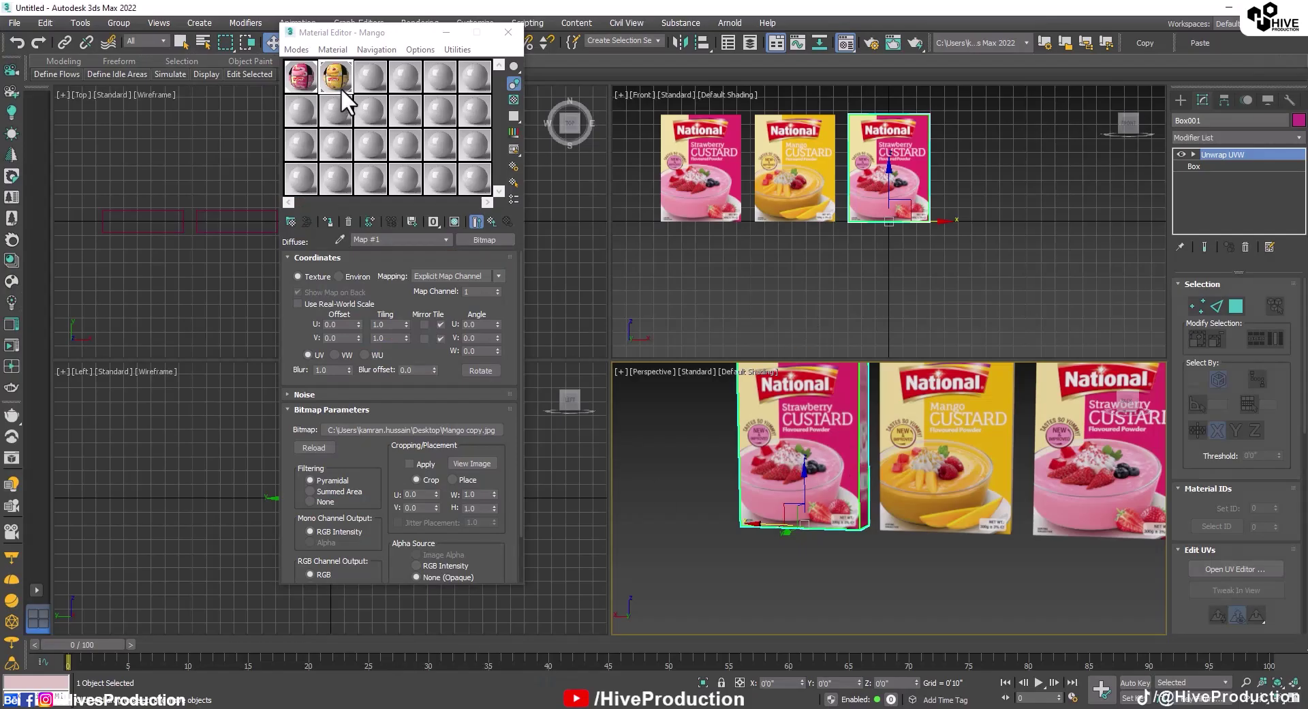
drag(340, 83, 371, 86)
drag(401, 239, 297, 240)
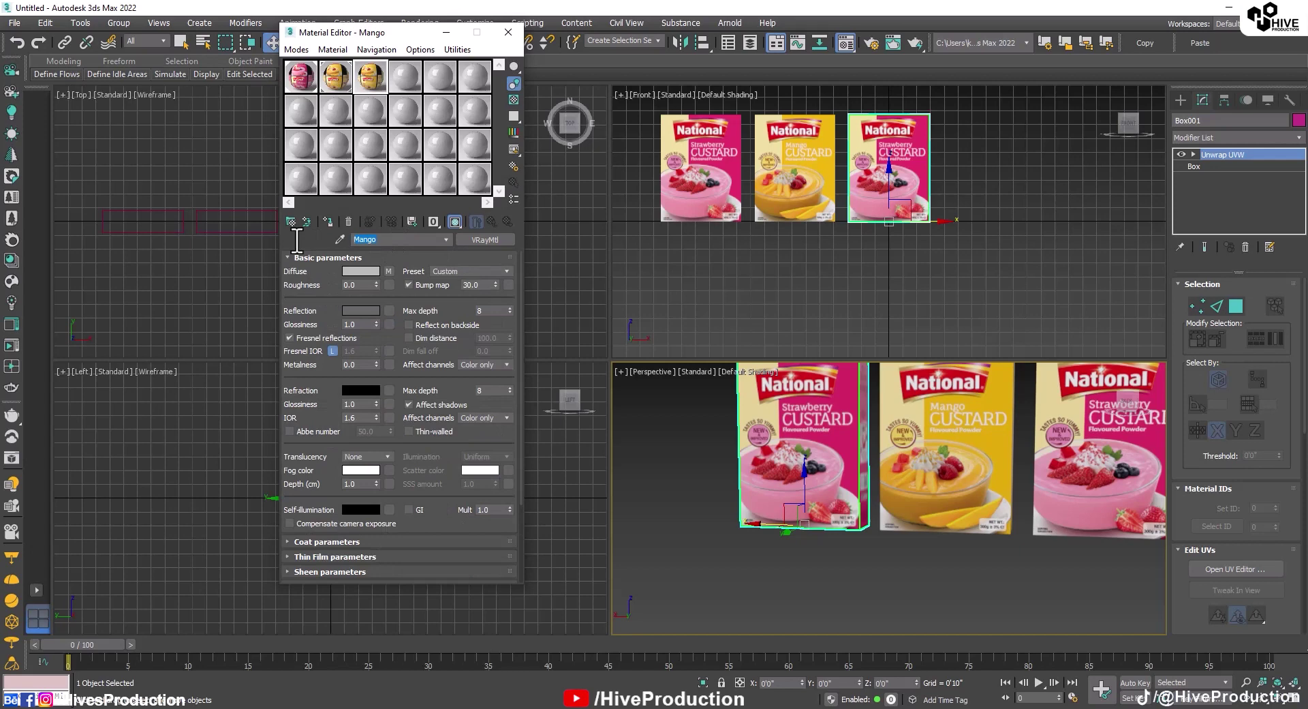
Replace the Vanilla material's diffuse bitmap with Vanila copy and assign the material to the selected box Box001.
click(388, 271)
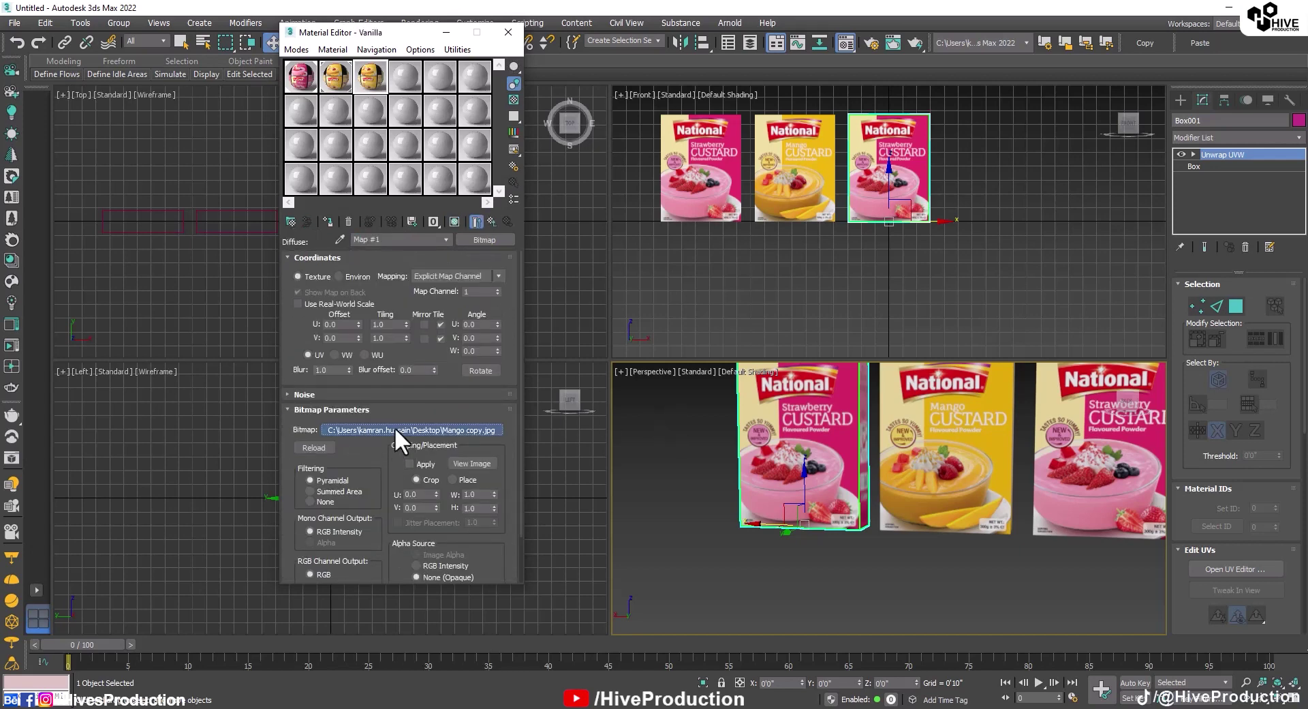
click(395, 427)
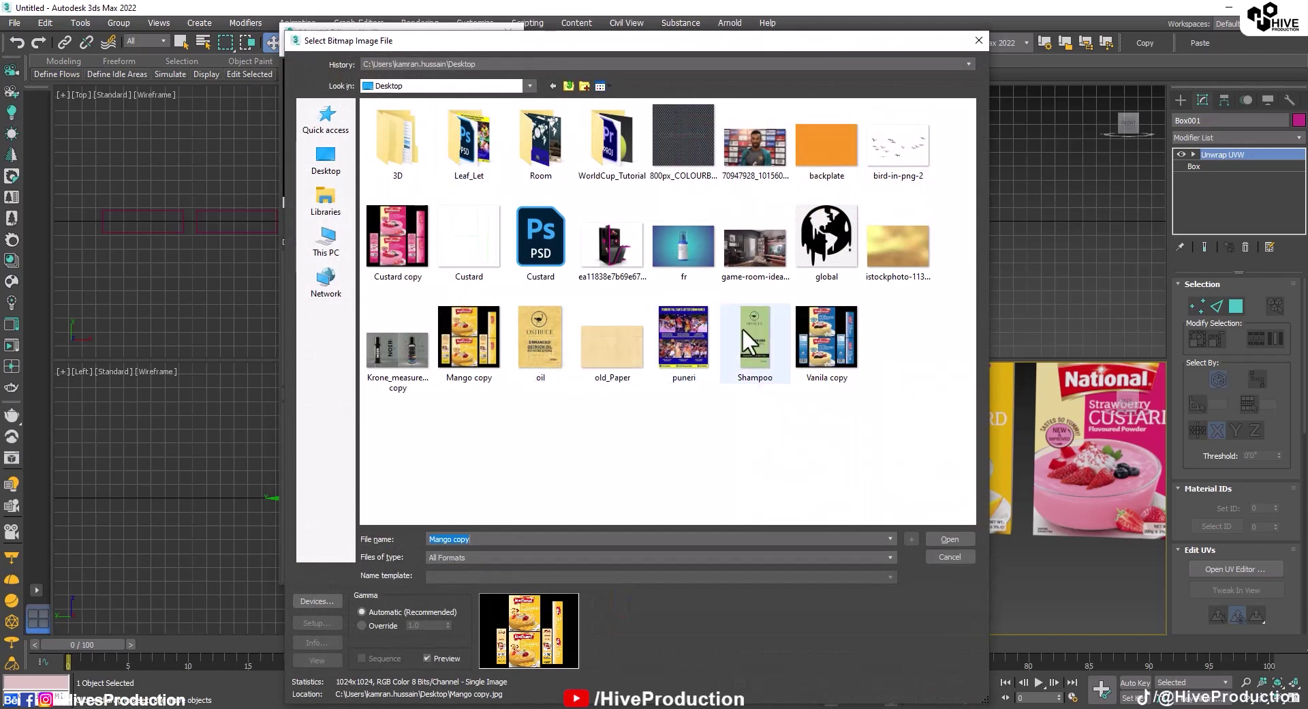
double_click(826, 336)
click(328, 221)
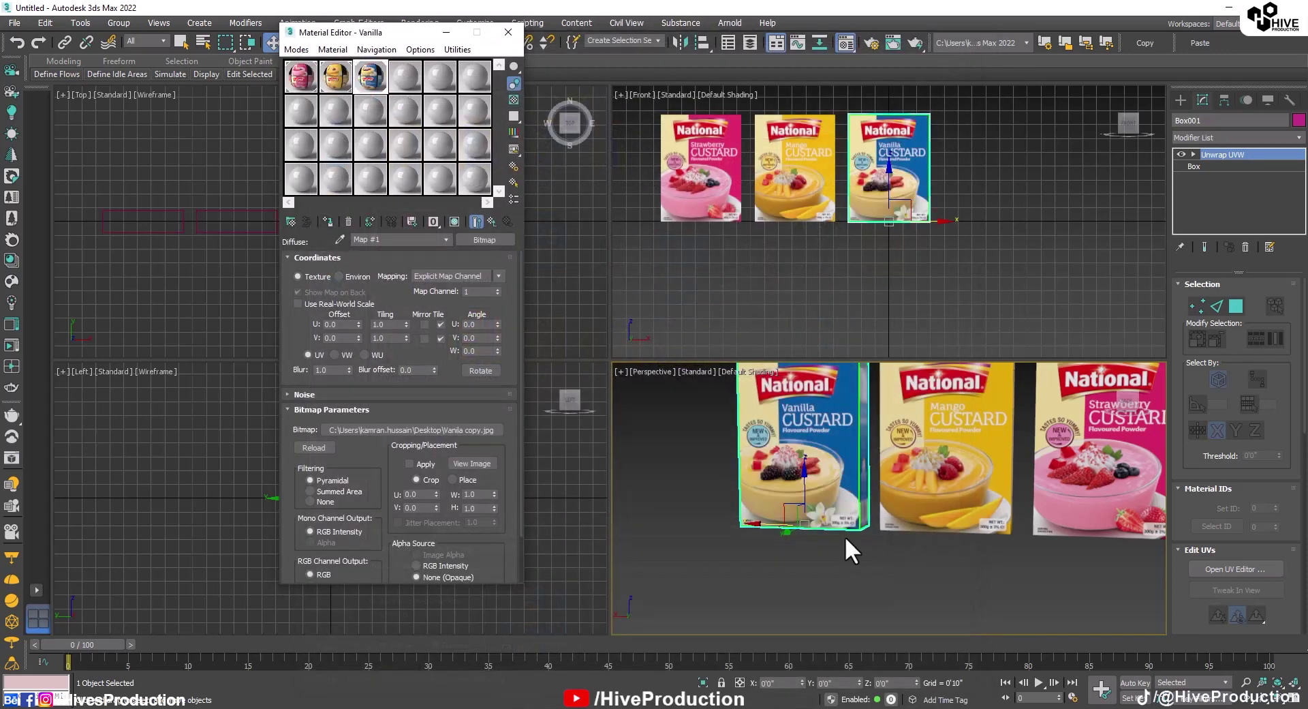
Select all three boxes and move them together about 5'7 7/8" along X in the Front view, centring the middle box on the origin.
click(844, 538)
drag(995, 174, 790, 218)
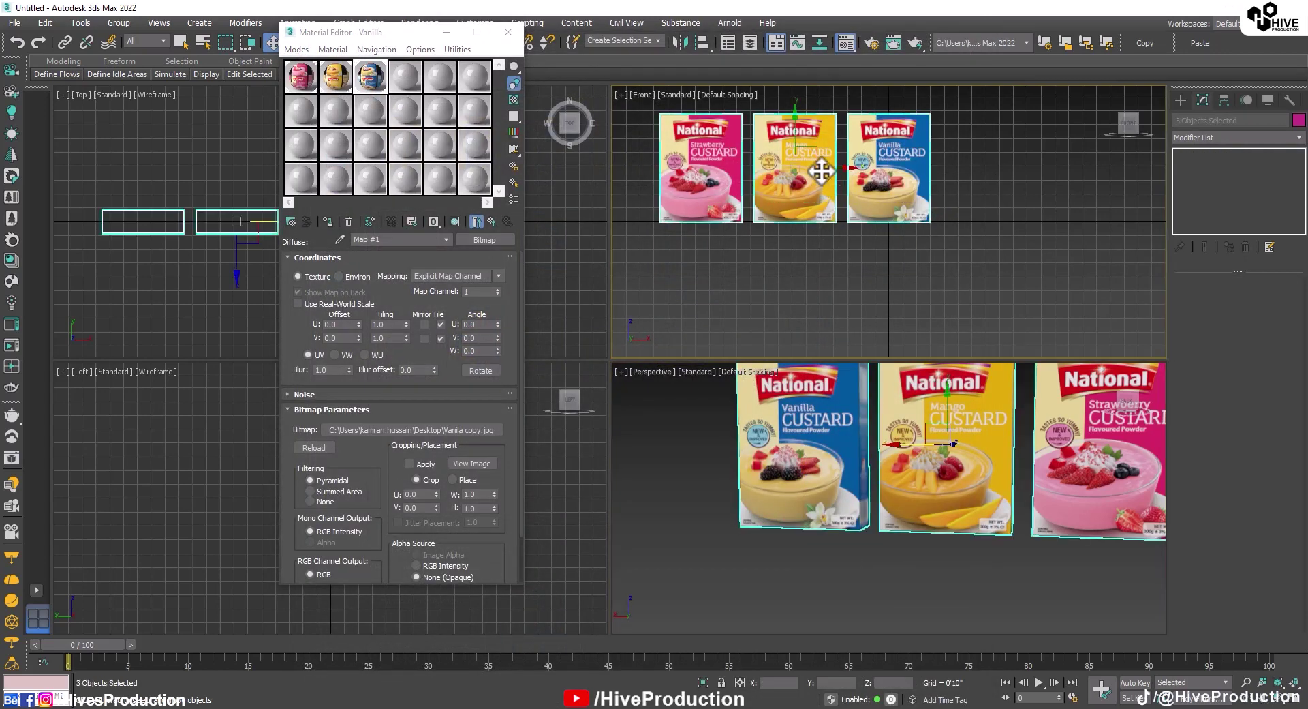
drag(822, 171, 917, 176)
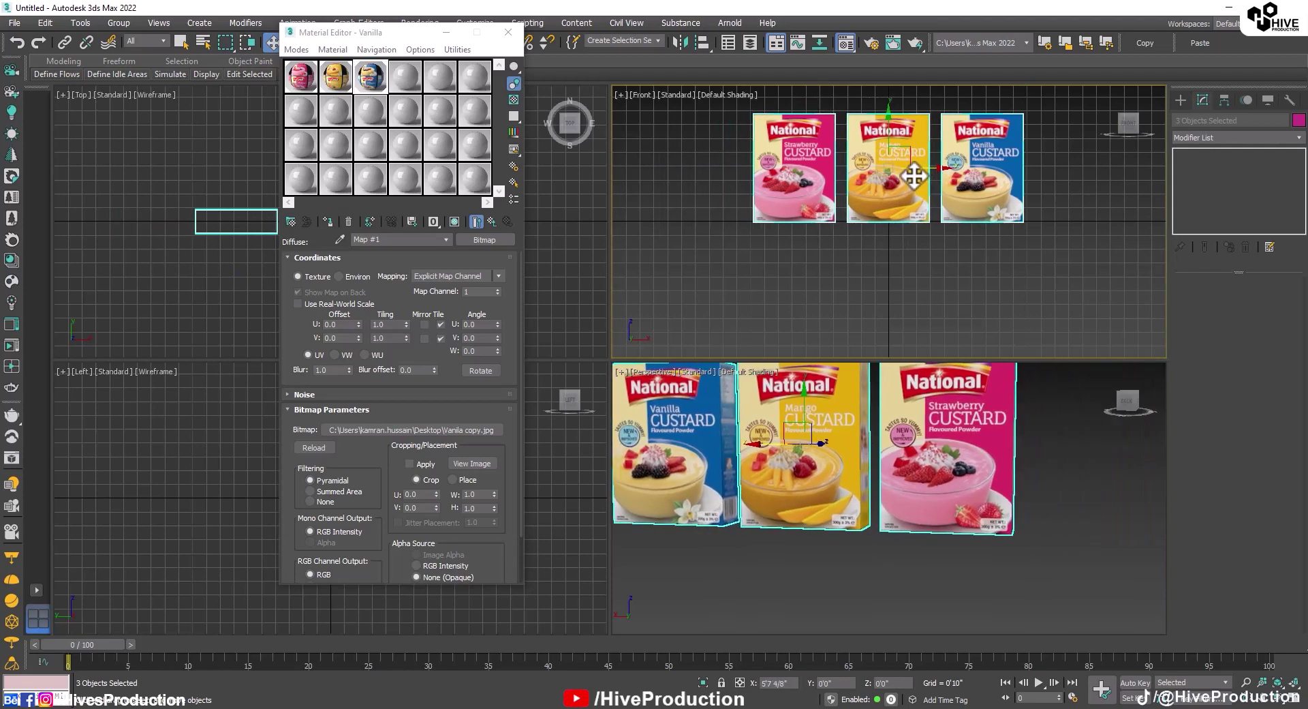
Move the Mango box past the Vanilla box in the Front view, then shift both back so Vanilla sits in the middle.
click(884, 188)
click(883, 189)
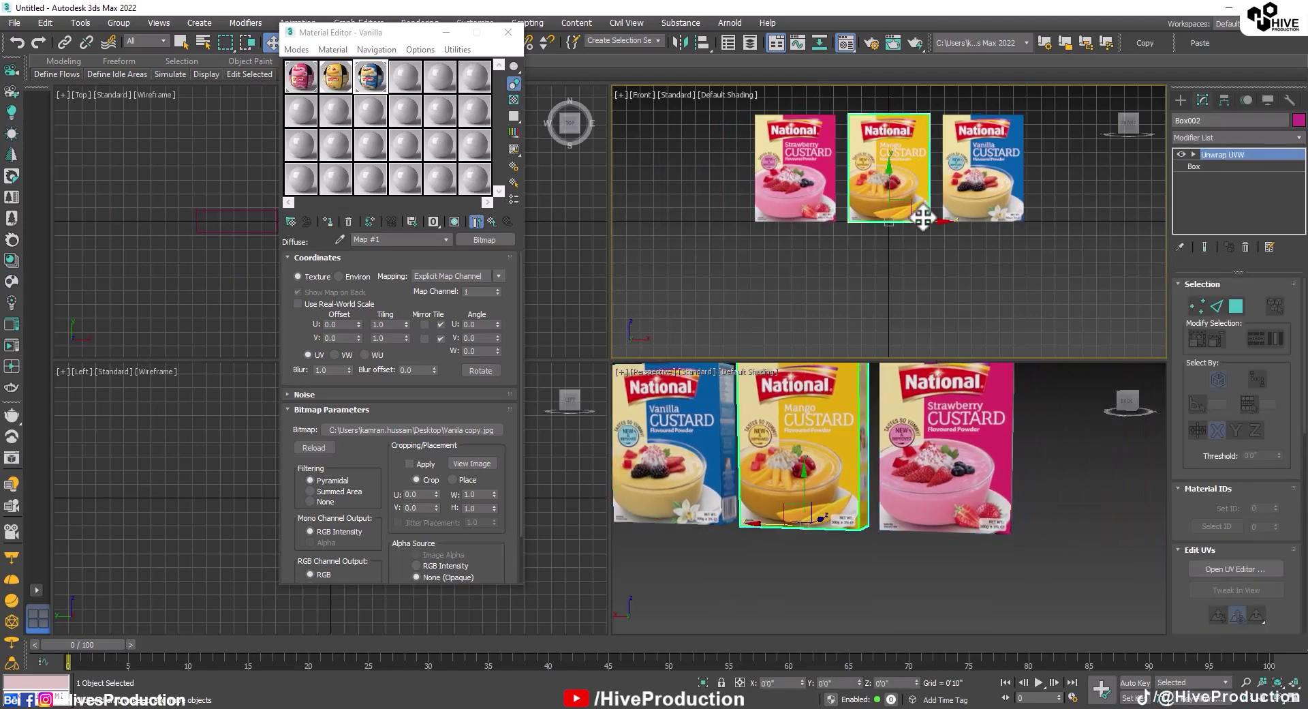
drag(922, 213, 1115, 225)
ctrl+click(962, 179)
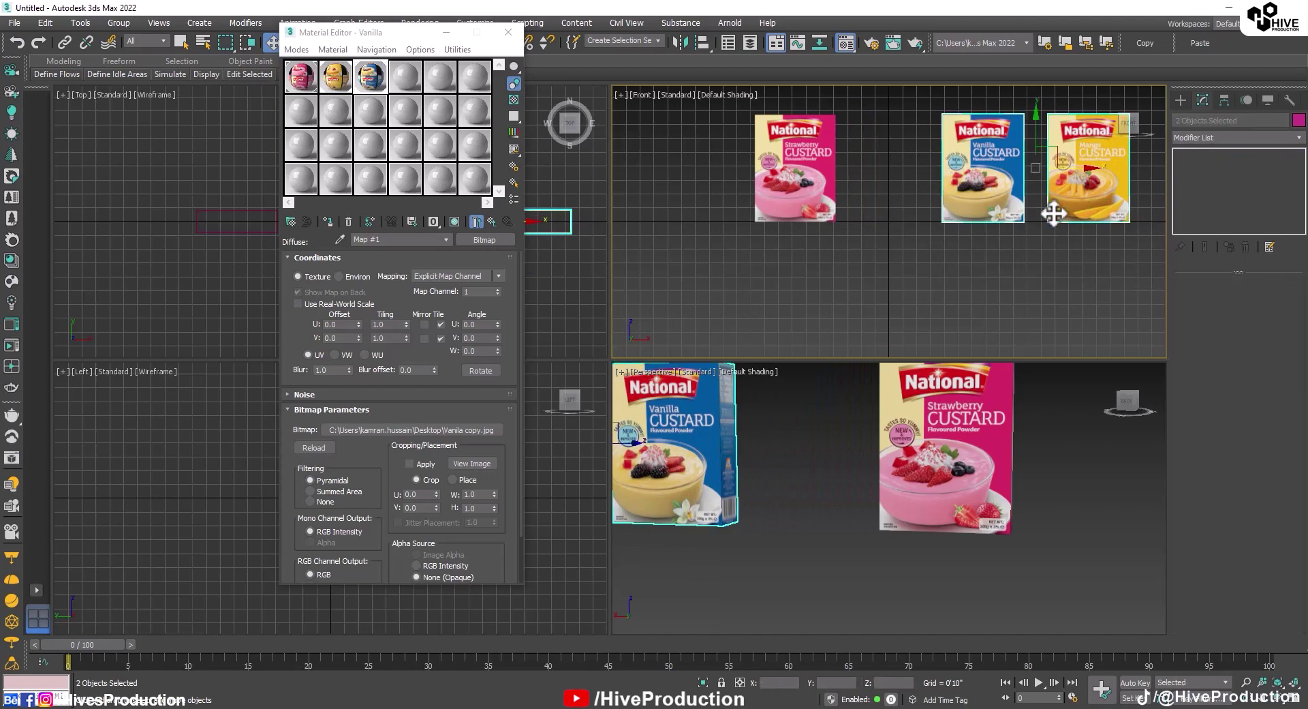
drag(1069, 171, 982, 192)
click(982, 293)
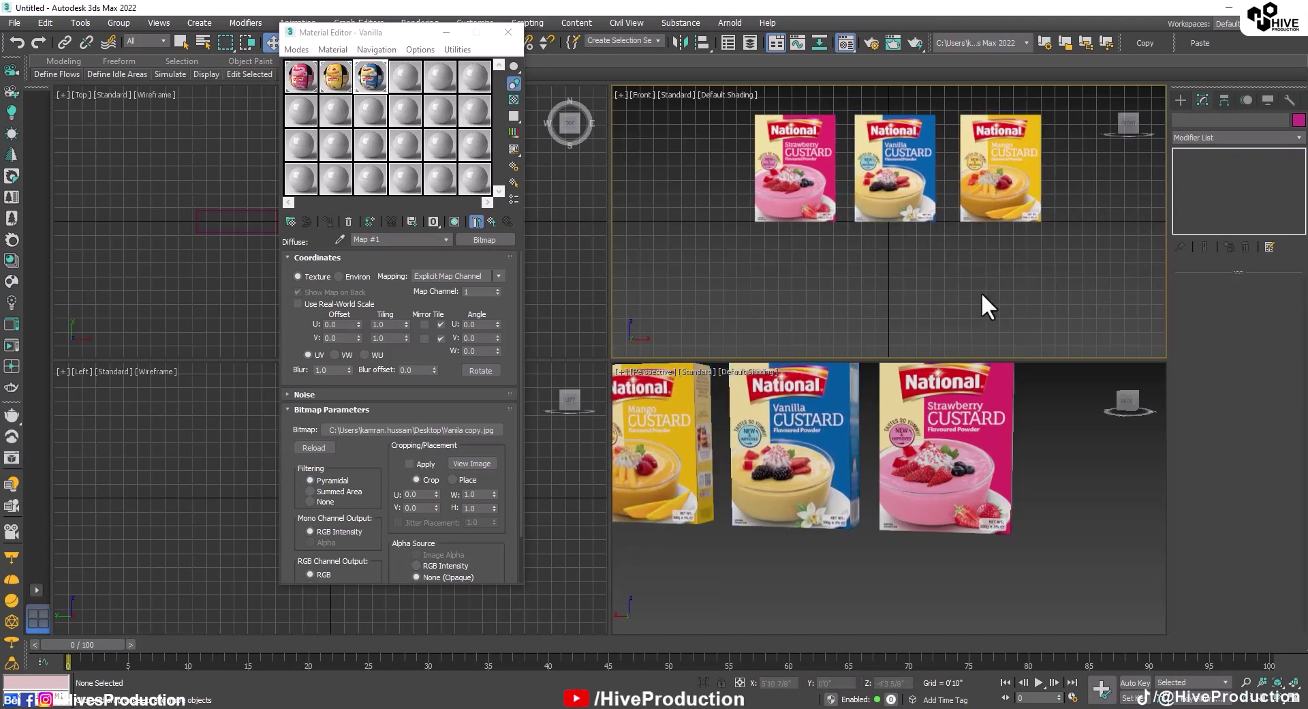
Select all three boxes and nudge them slightly along X in the Front view to centre the Vanilla box on the origin.
click(1015, 208)
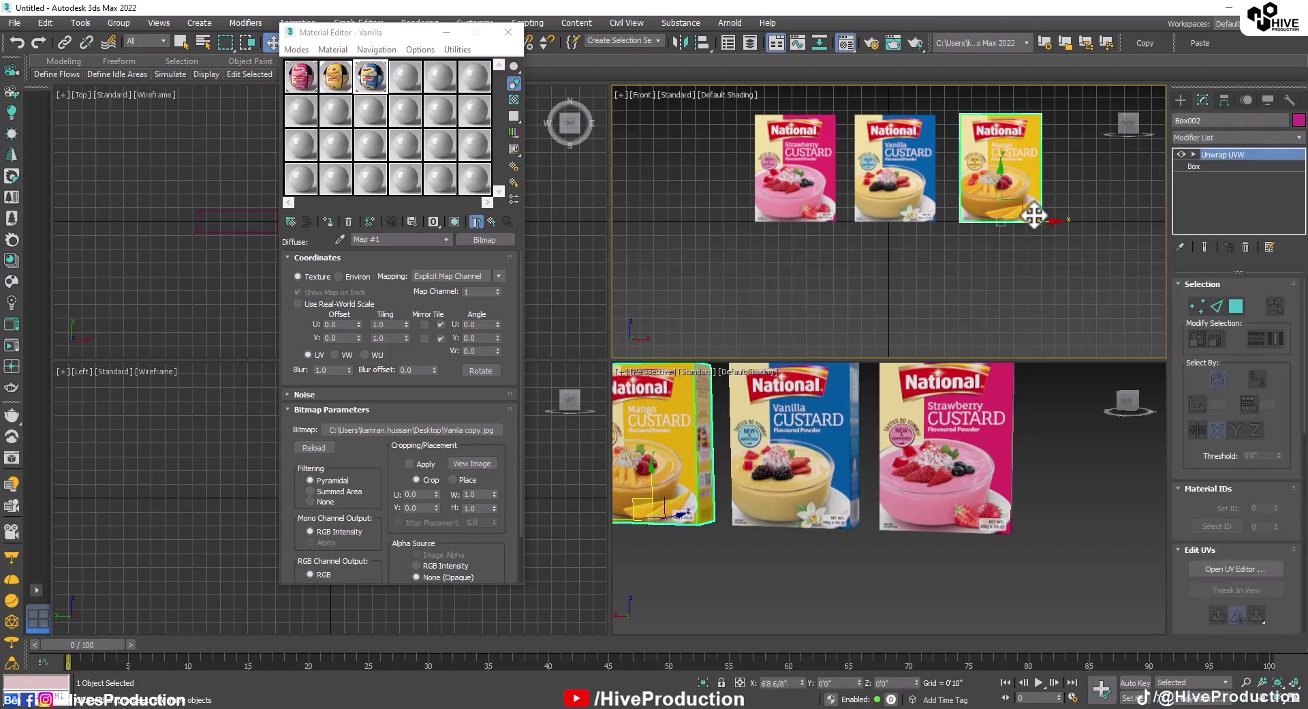
ctrl+drag(929, 256, 827, 184)
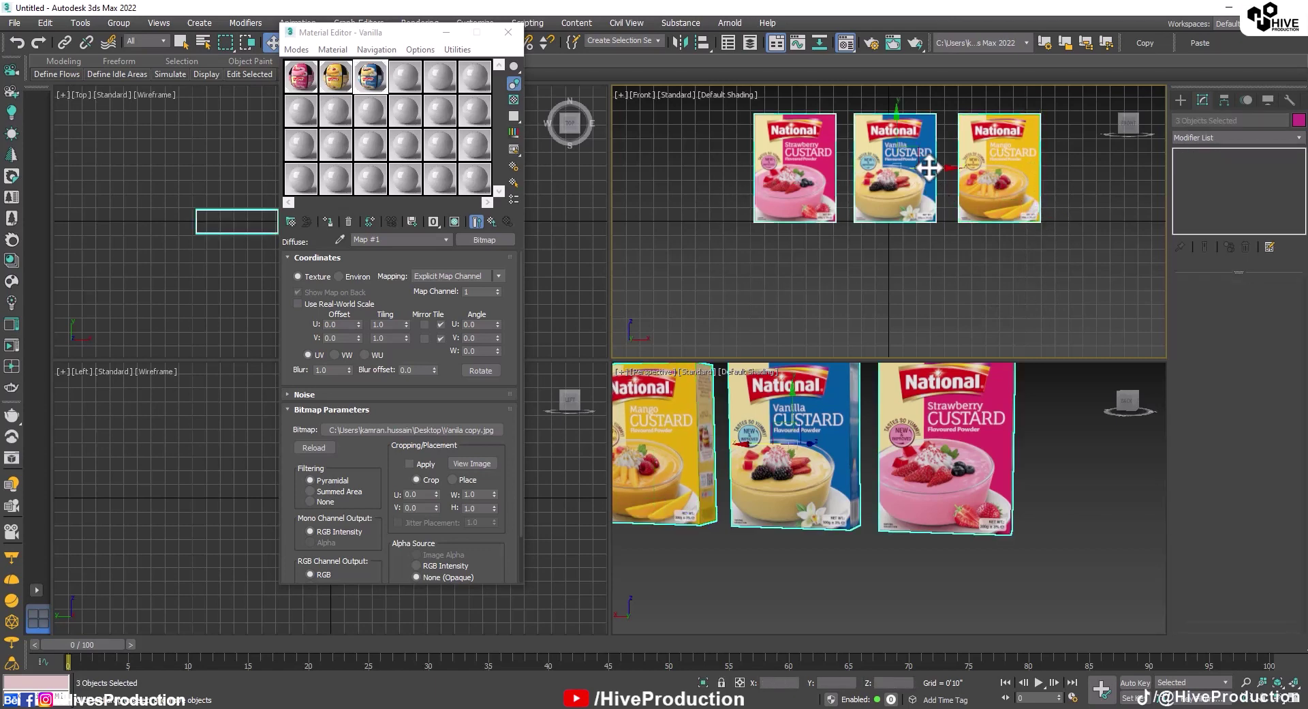
drag(929, 168, 927, 168)
middle_drag(874, 446, 909, 478)
scroll(899, 470, down, 3)
click(911, 545)
Widen the gaps around the Vanilla box by moving Strawberry about 1'4 1/8" and Mango about 1'1 1/8" outward along X.
click(953, 517)
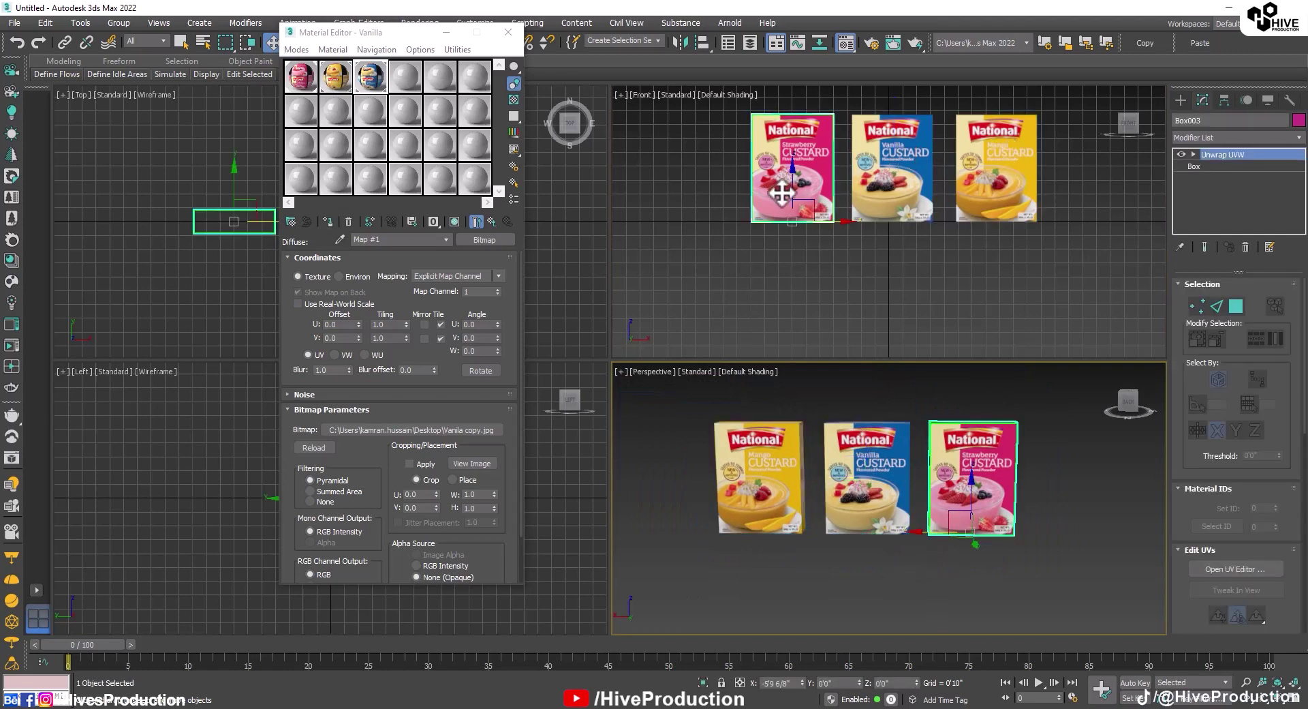
drag(820, 223, 797, 220)
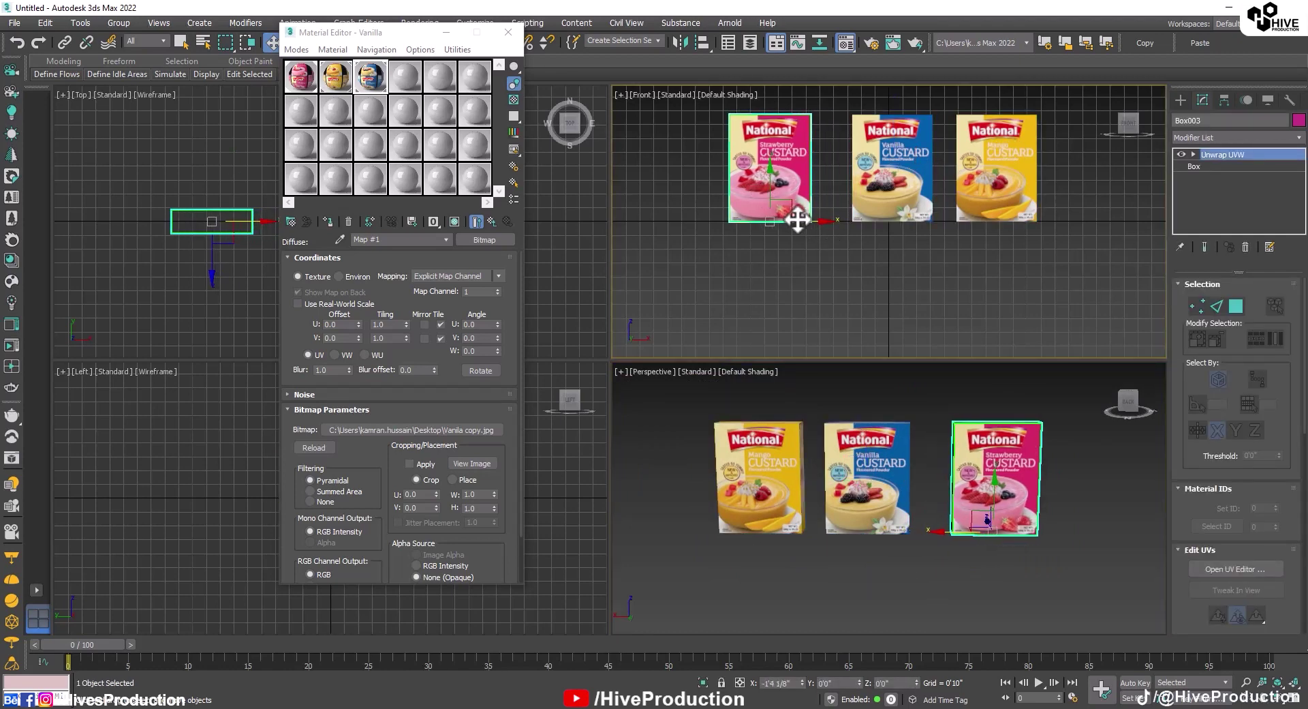
click(995, 184)
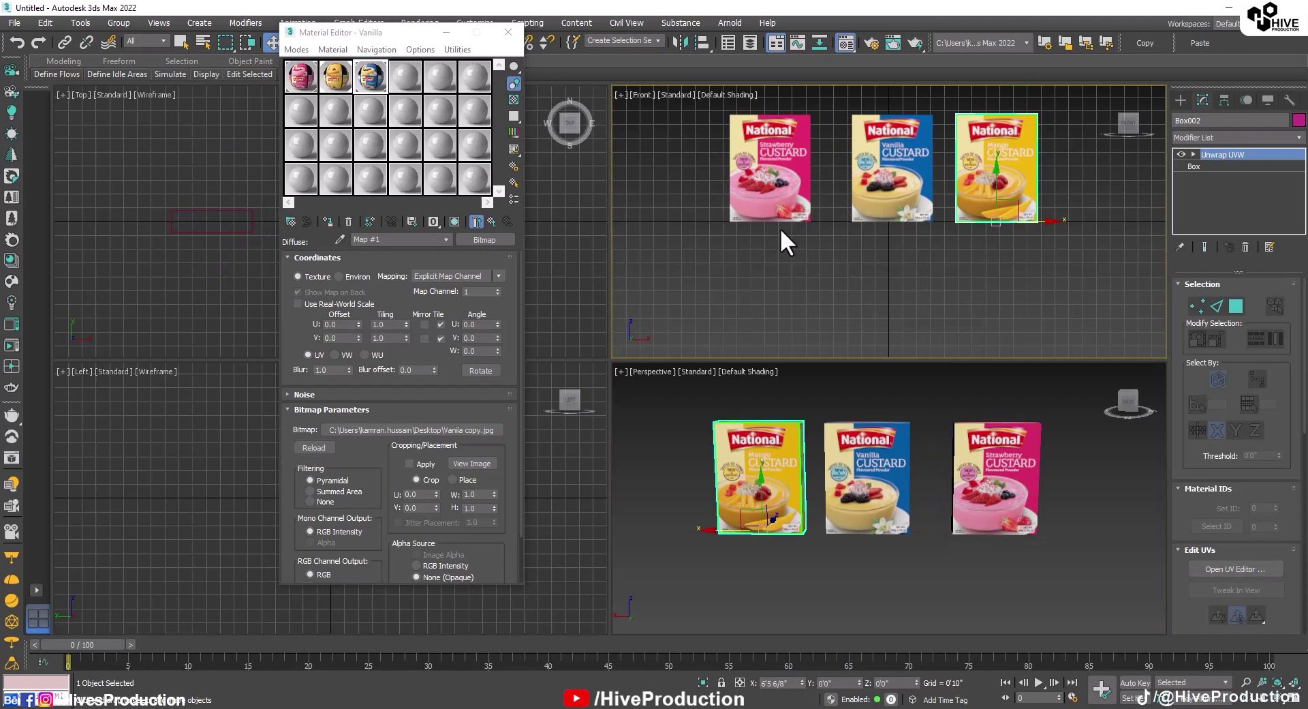
drag(1041, 221, 1058, 223)
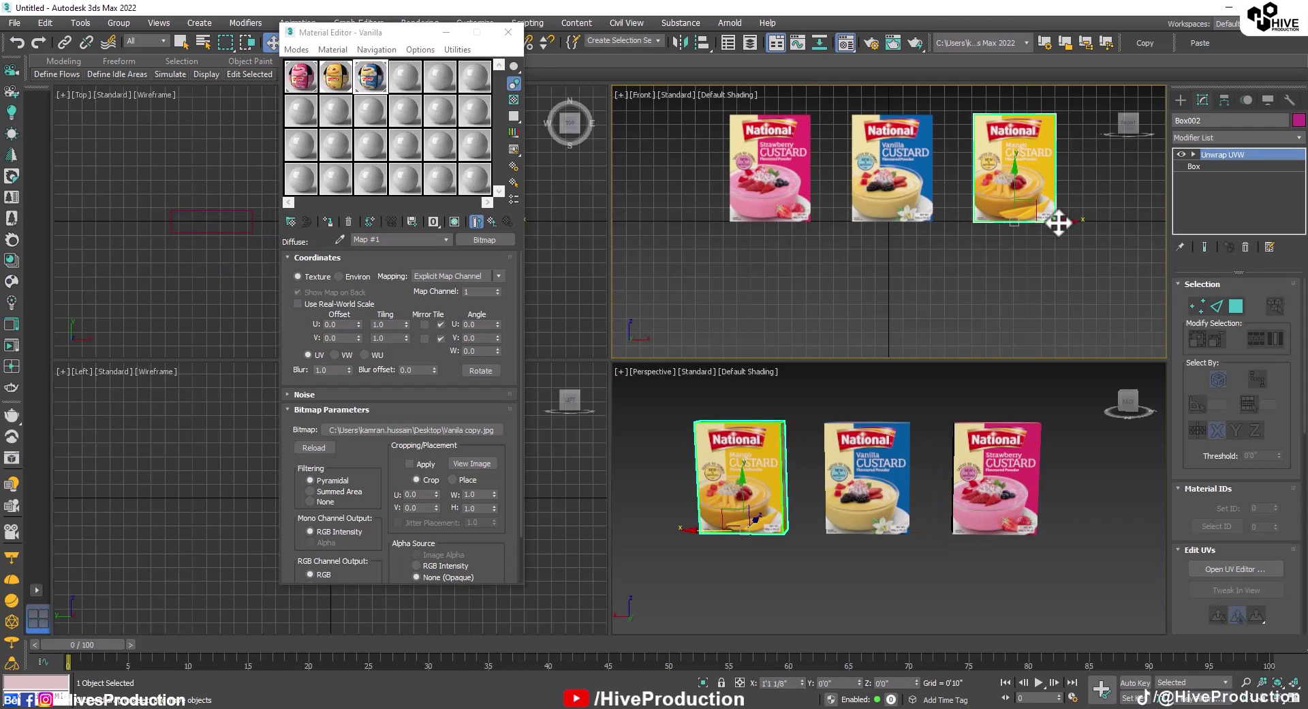
Select all three boxes in the Perspective view and close the Material Editor.
click(1067, 513)
alt+middle_drag(1072, 497, 819, 490)
click(809, 493)
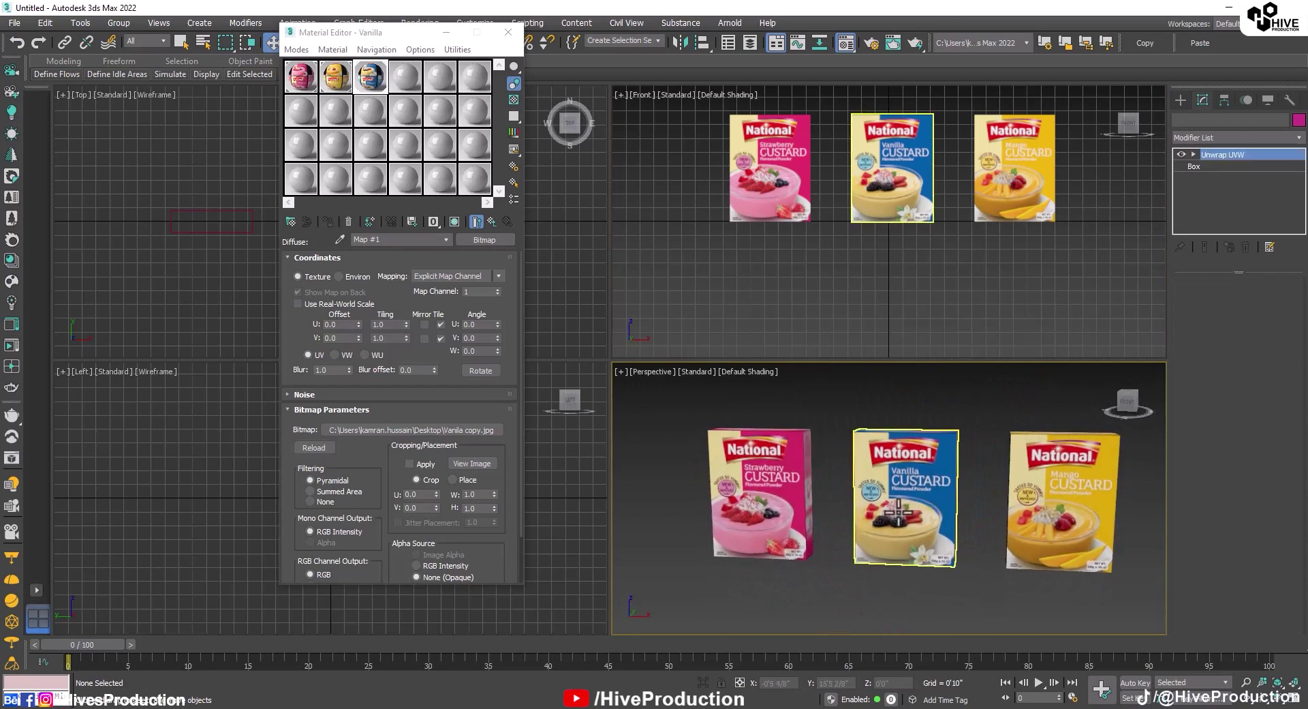
ctrl+click(952, 504)
ctrl+click(1051, 543)
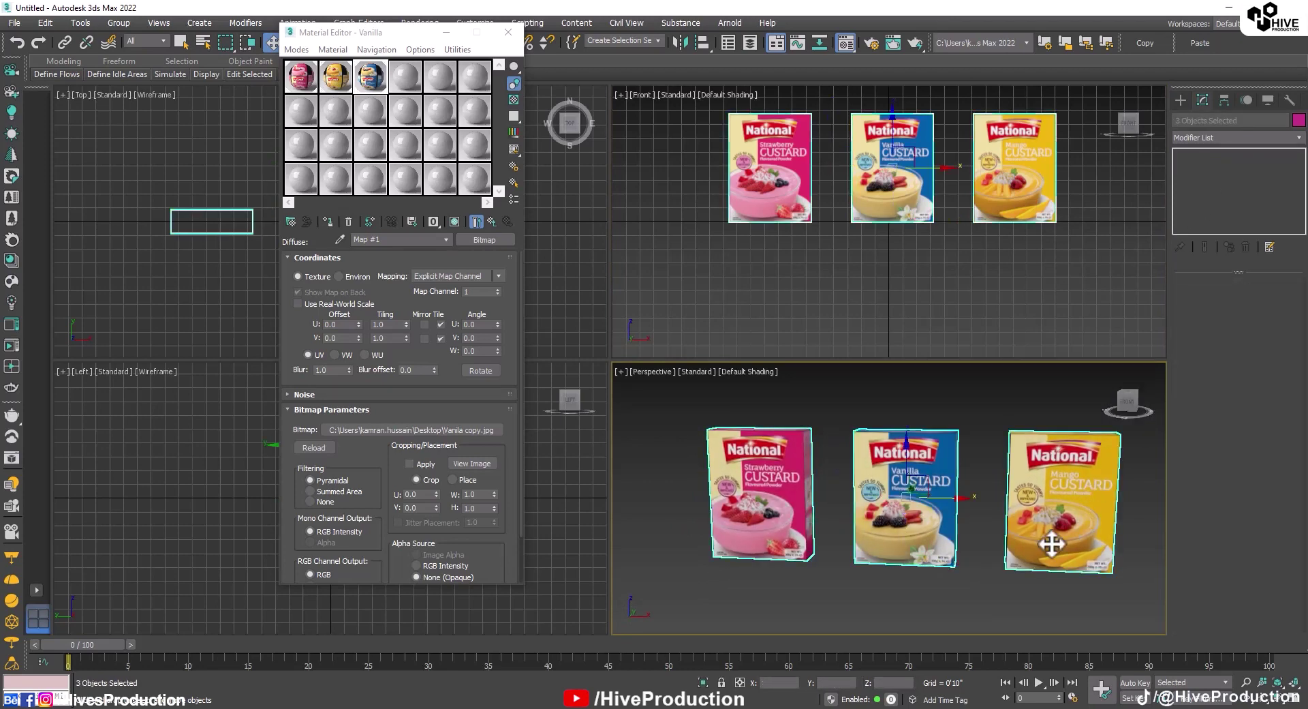
key(m)
Set the Rotate tool to the Local coordinate system and rotate the three boxes -35 degrees about Z.
click(295, 42)
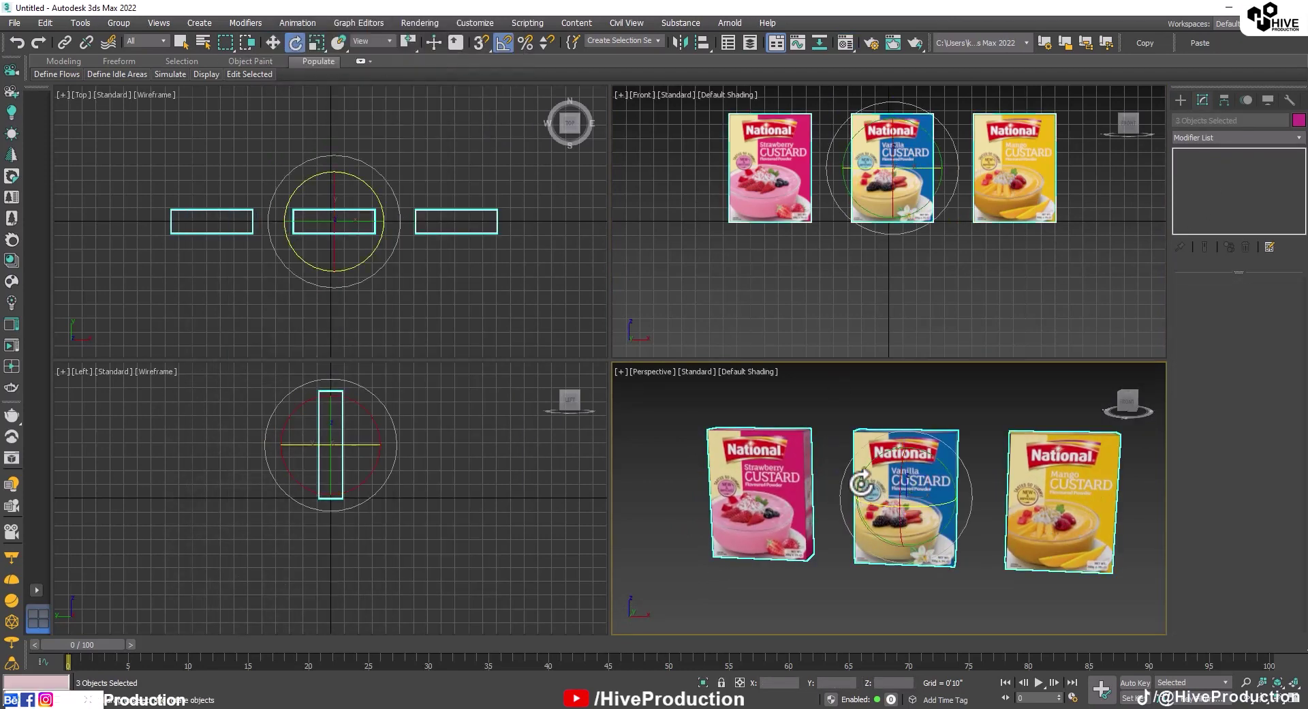
click(368, 42)
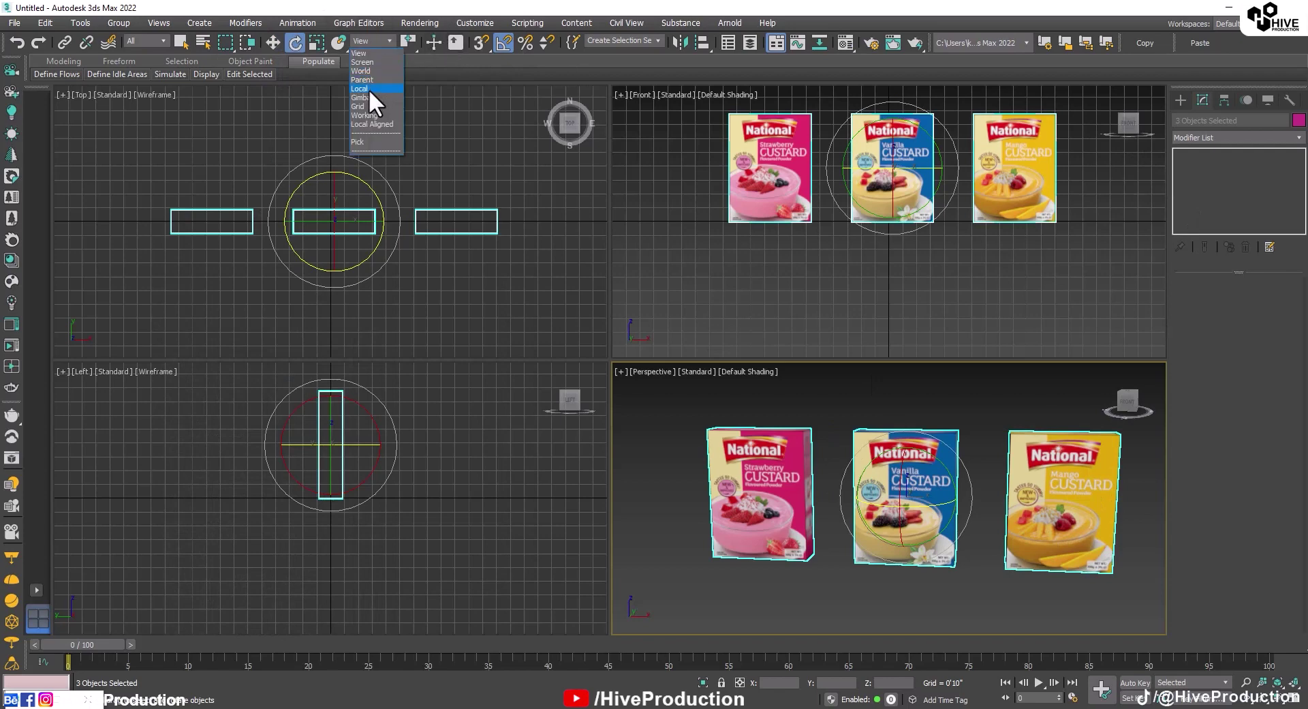
click(369, 89)
drag(913, 508, 899, 507)
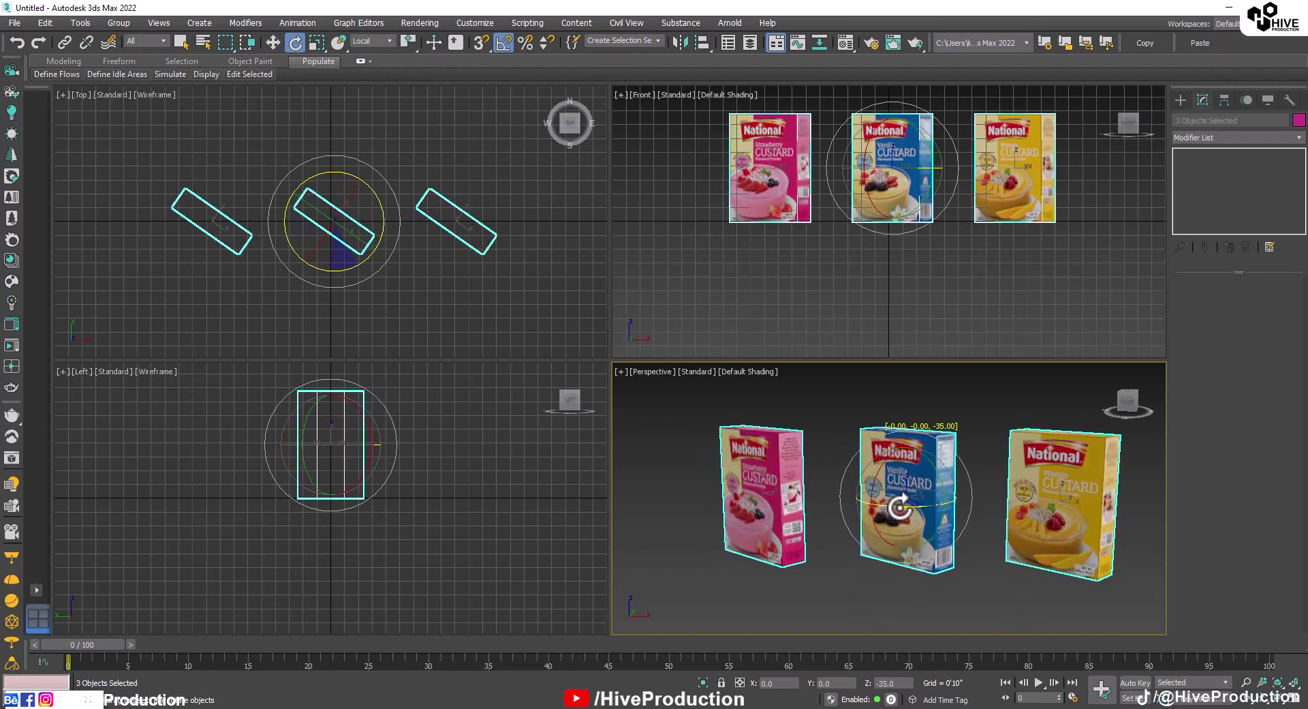
right_click(981, 582)
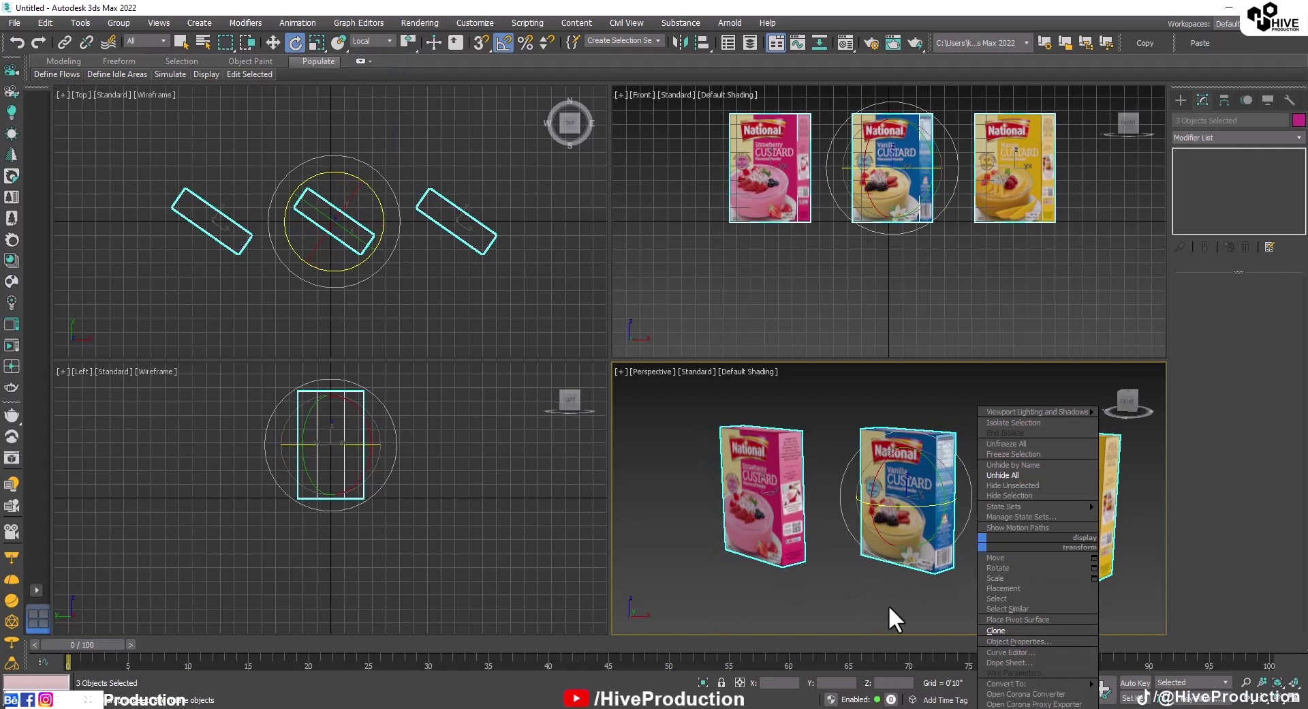
click(890, 609)
middle_drag(888, 507, 843, 500)
alt+middle_drag(843, 500, 892, 508)
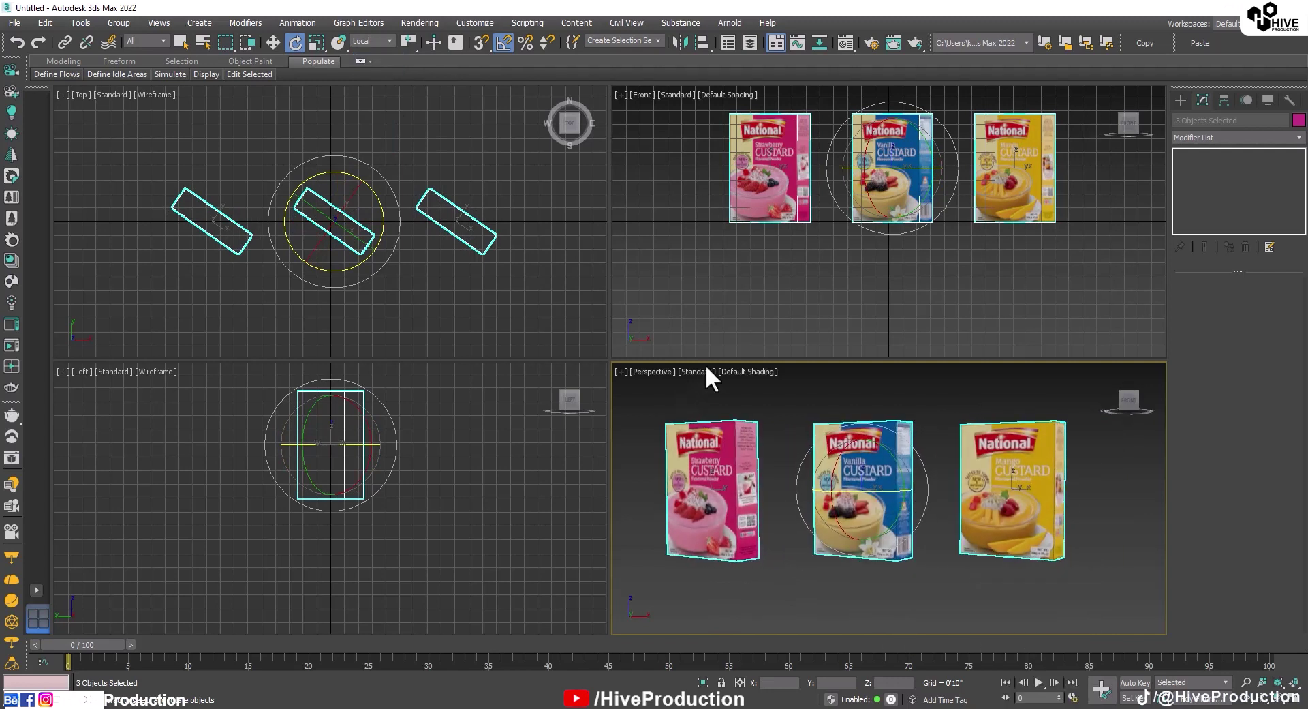
click(777, 252)
click(14, 24)
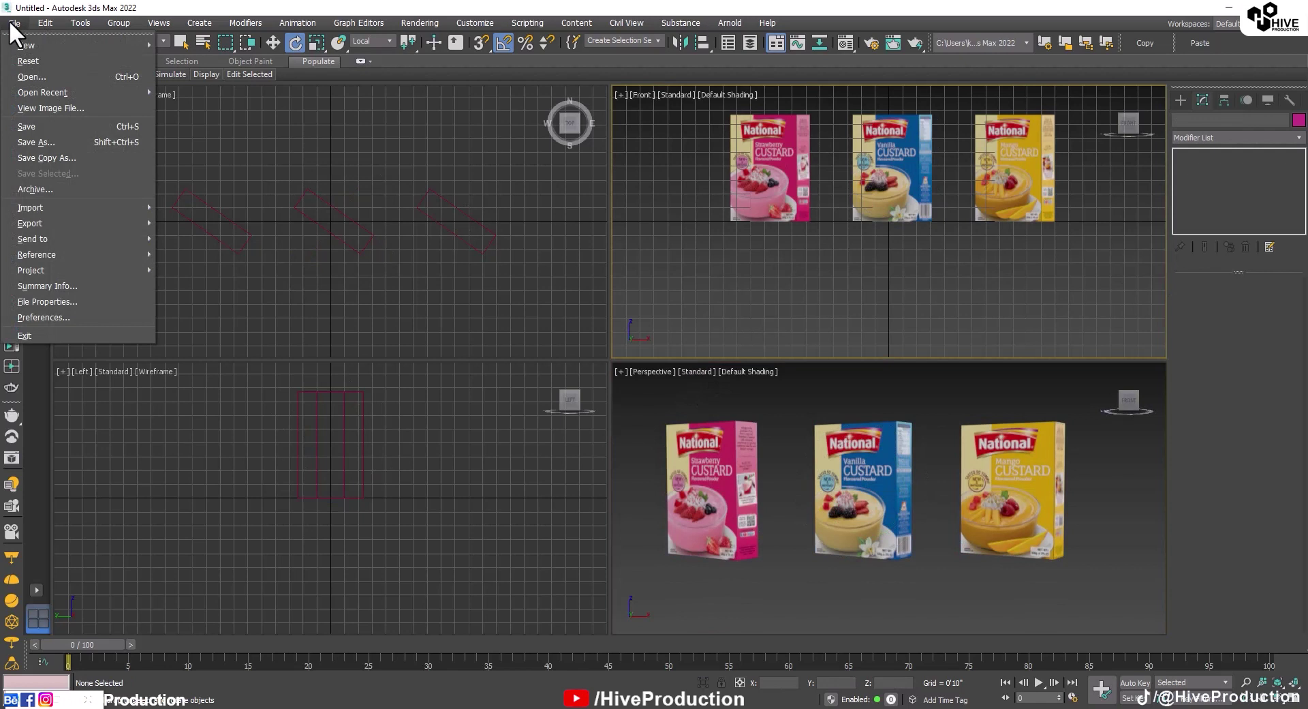
middle_drag(853, 487, 880, 493)
click(901, 516)
click(902, 516)
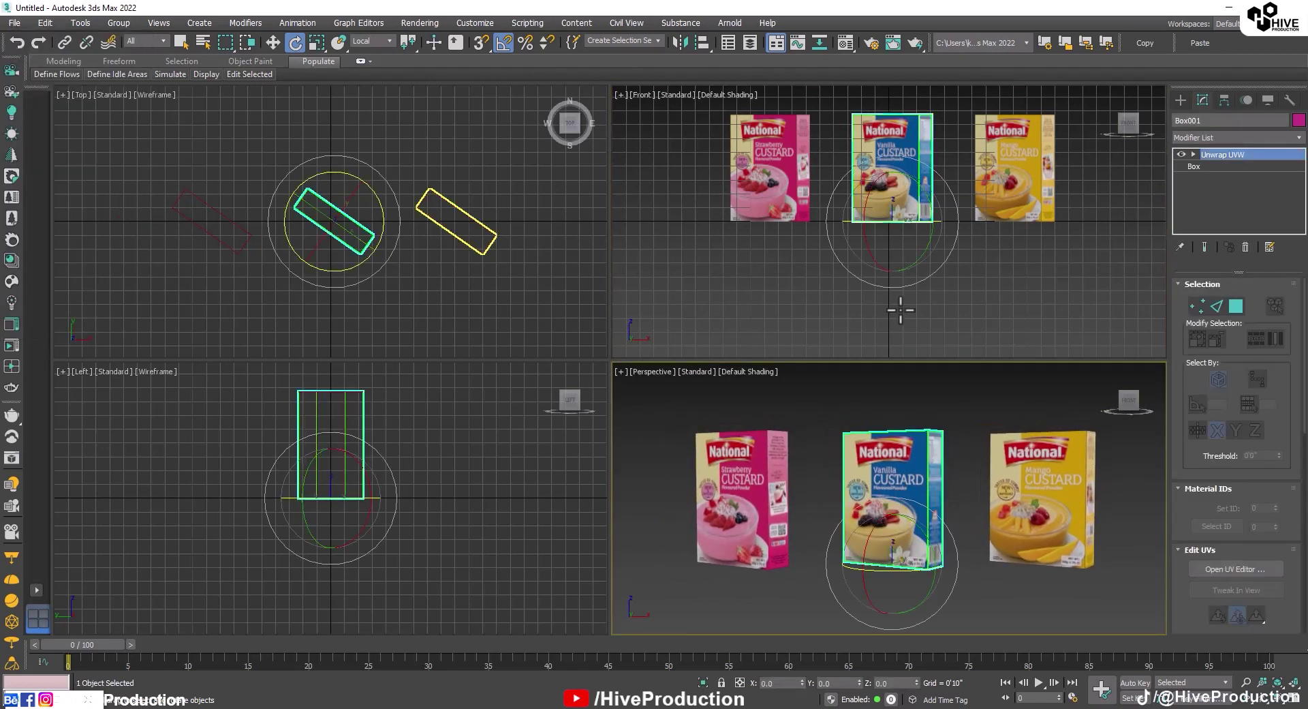
click(951, 279)
click(903, 196)
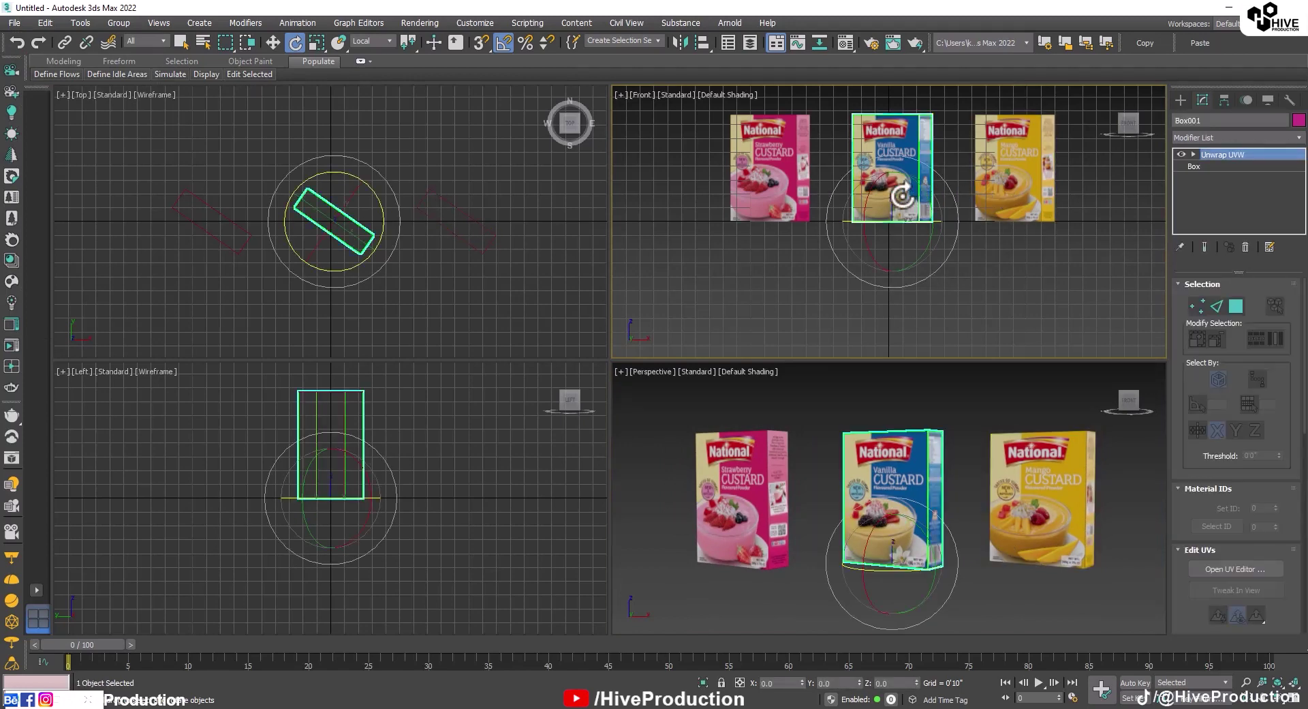
click(1043, 299)
Merge all objects from the Desktop scene file wine_Glass.max, including its camera, backdrop lines, sphere and VRay lights.
click(14, 22)
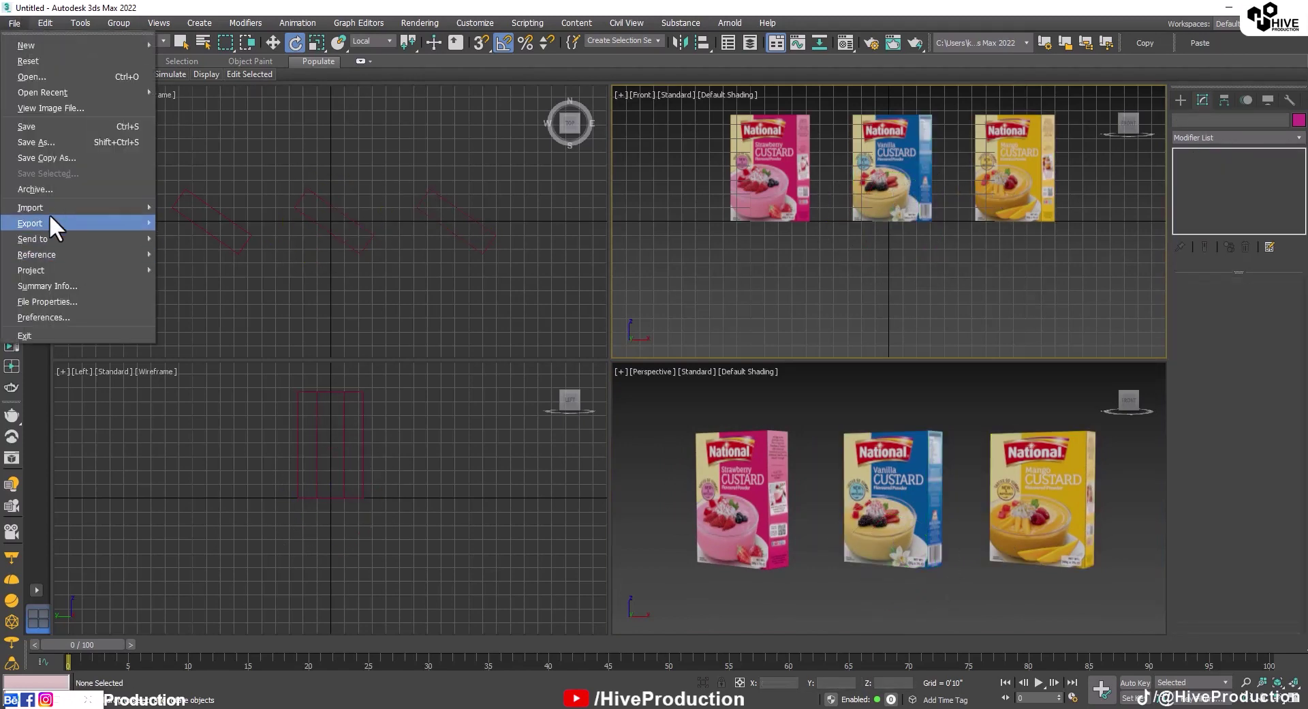
mouse_move(43, 204)
click(171, 205)
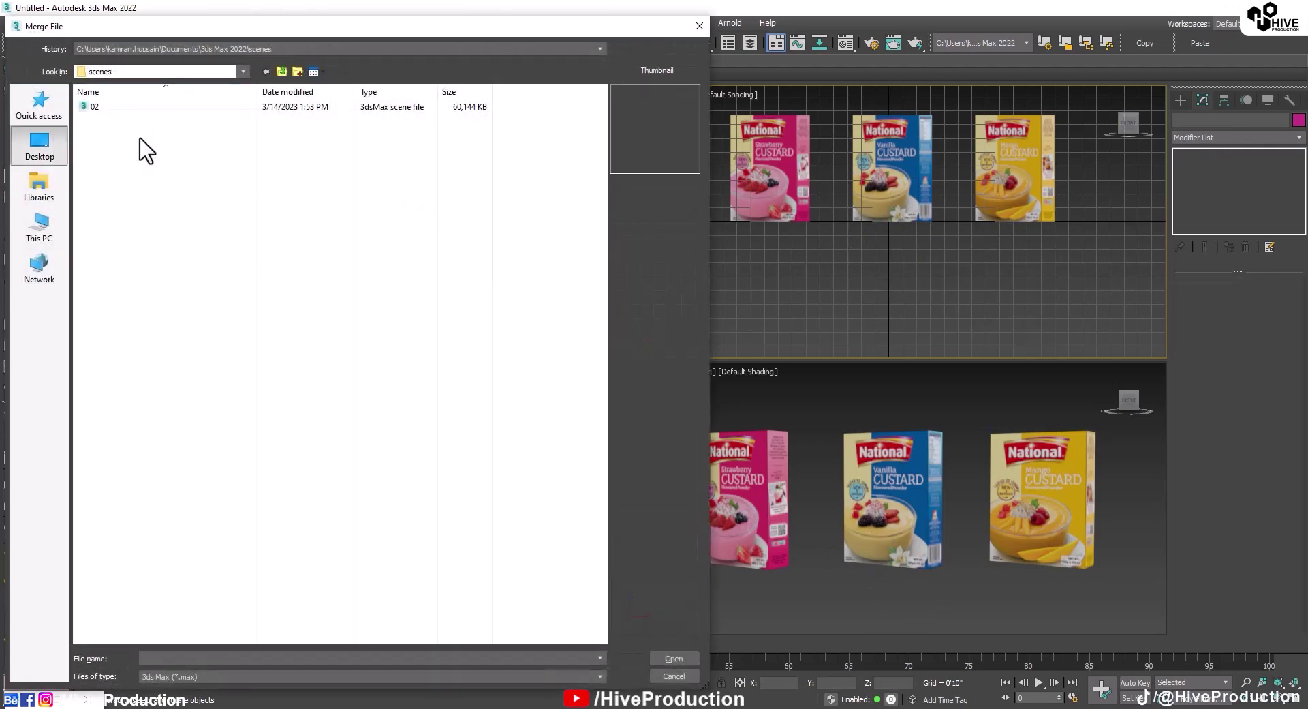
click(39, 143)
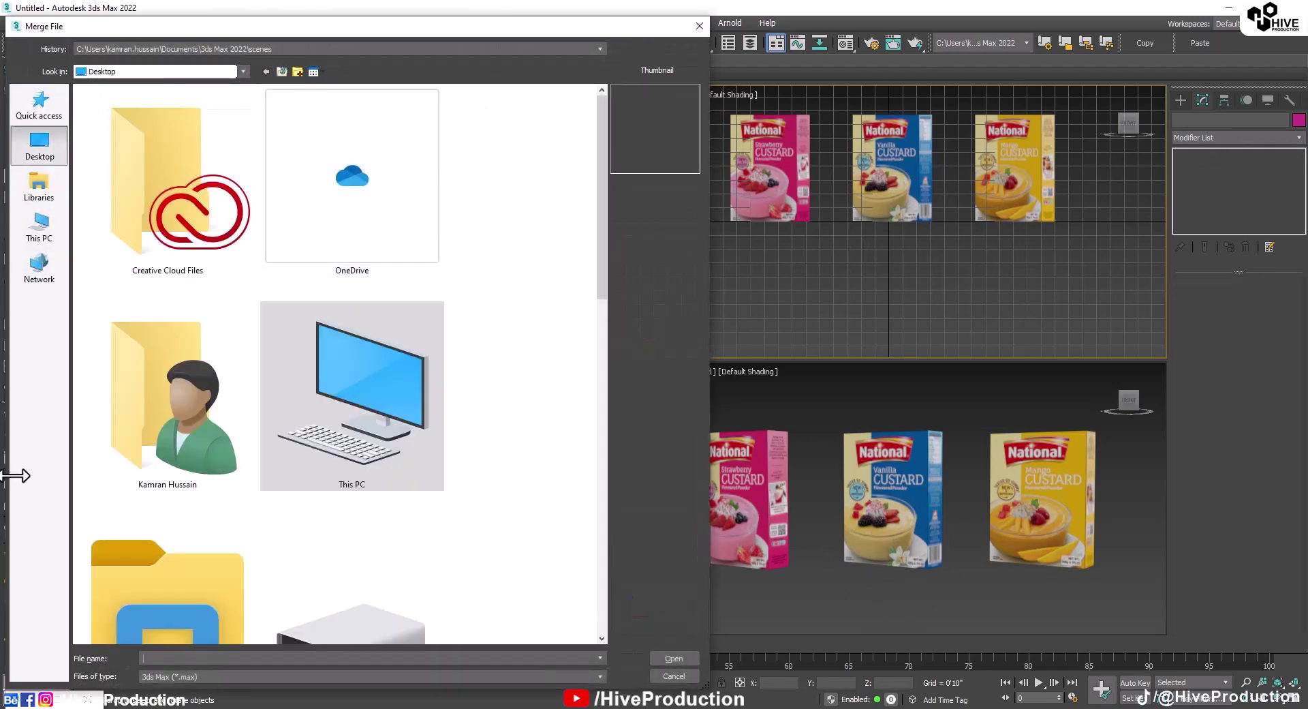
scroll(270, 399, down, 10)
double_click(160, 599)
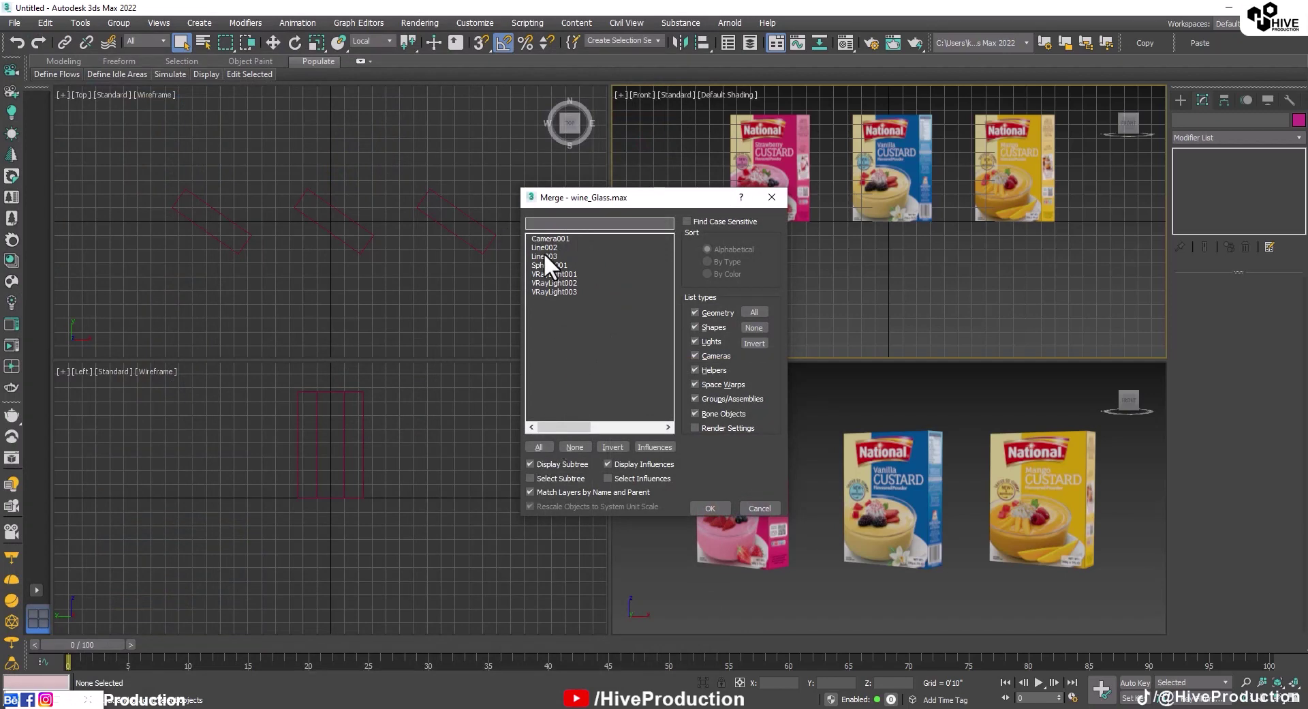
click(538, 447)
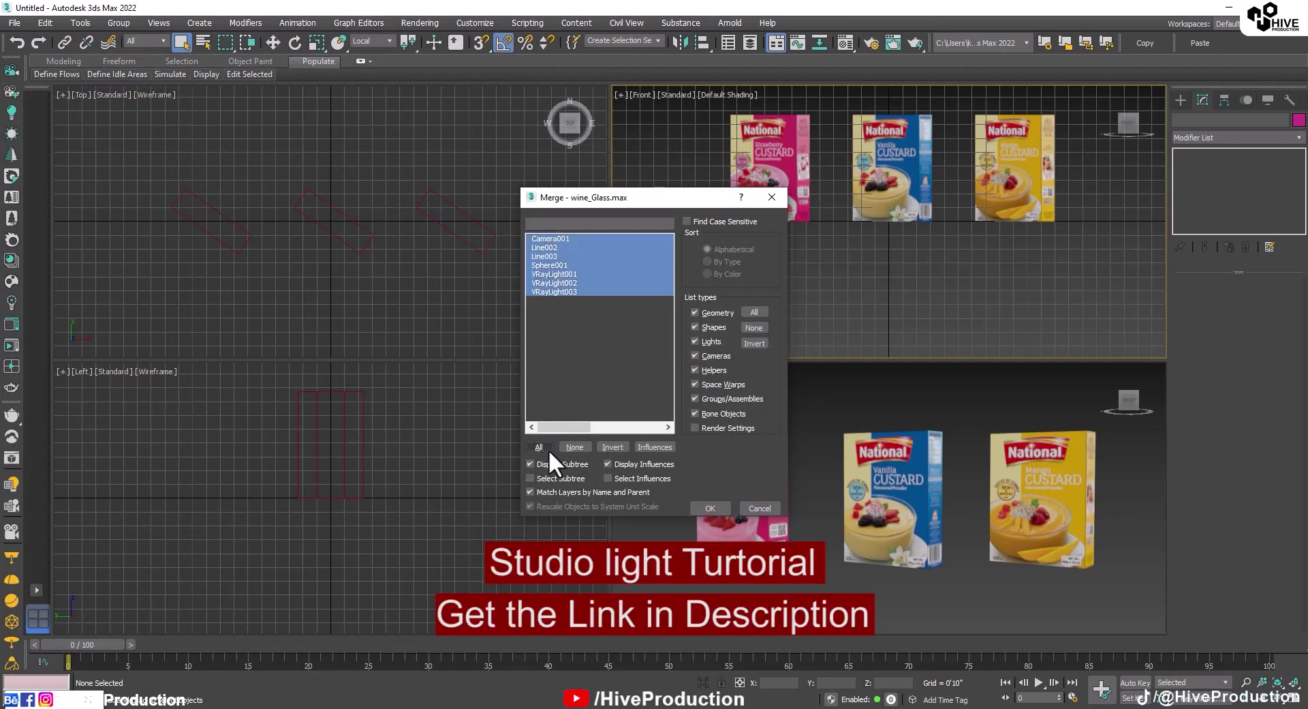
click(709, 507)
Delete the merged sphere Sphere001 from the scene.
middle_drag(402, 563, 391, 556)
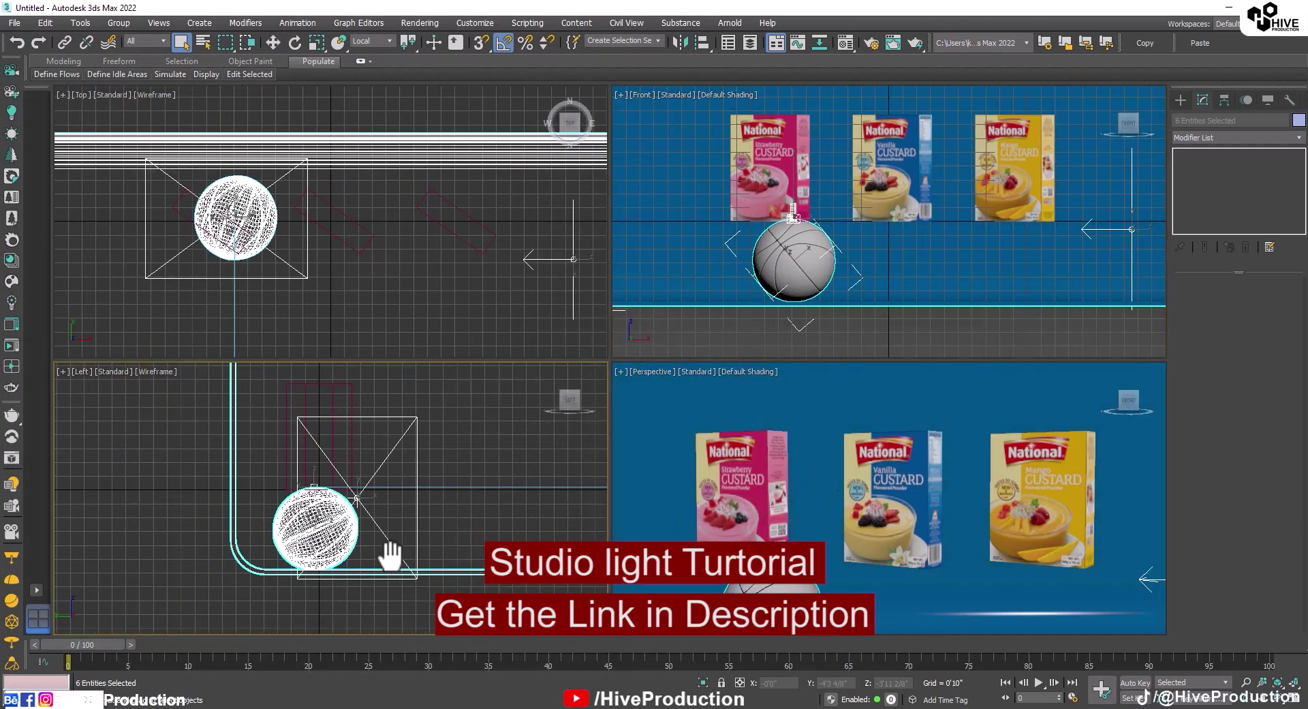
click(485, 617)
click(783, 609)
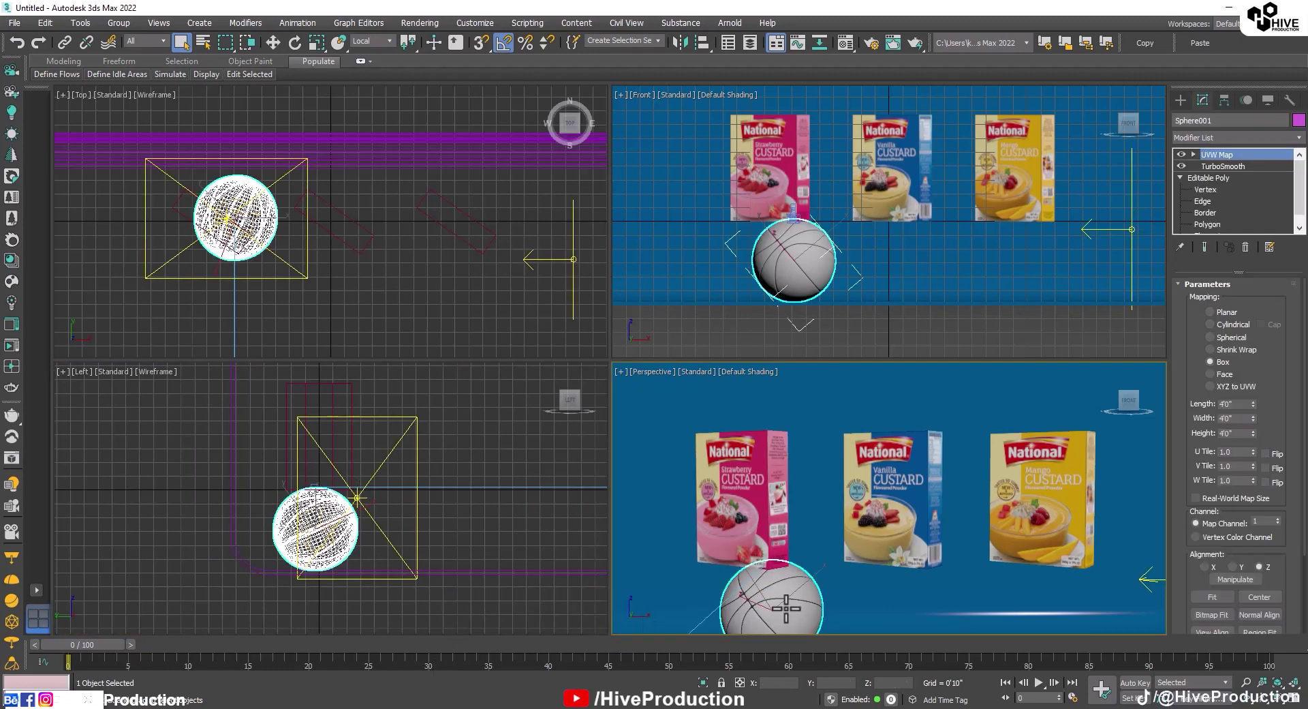
key(Delete)
Select the backdrop Line003 with the lights beside it and raise them in the Left view until the floor meets the box bases.
click(492, 577)
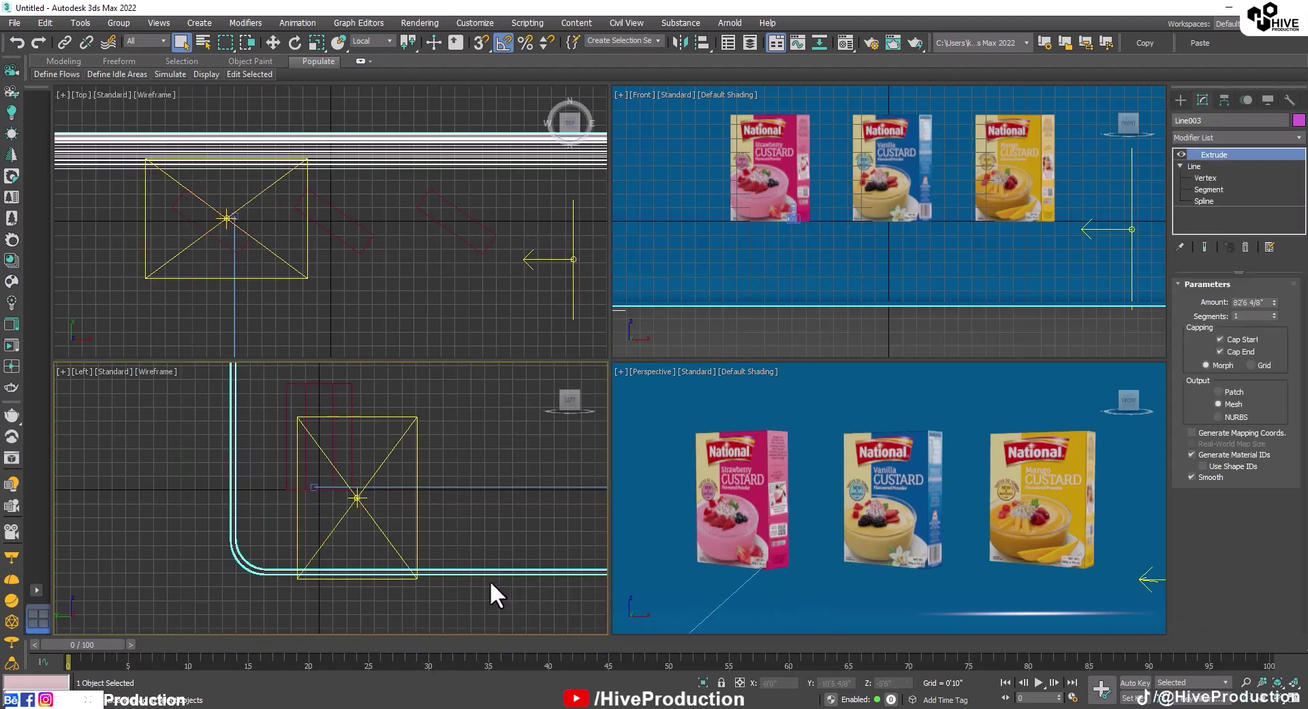
drag(451, 511, 410, 534)
key(w)
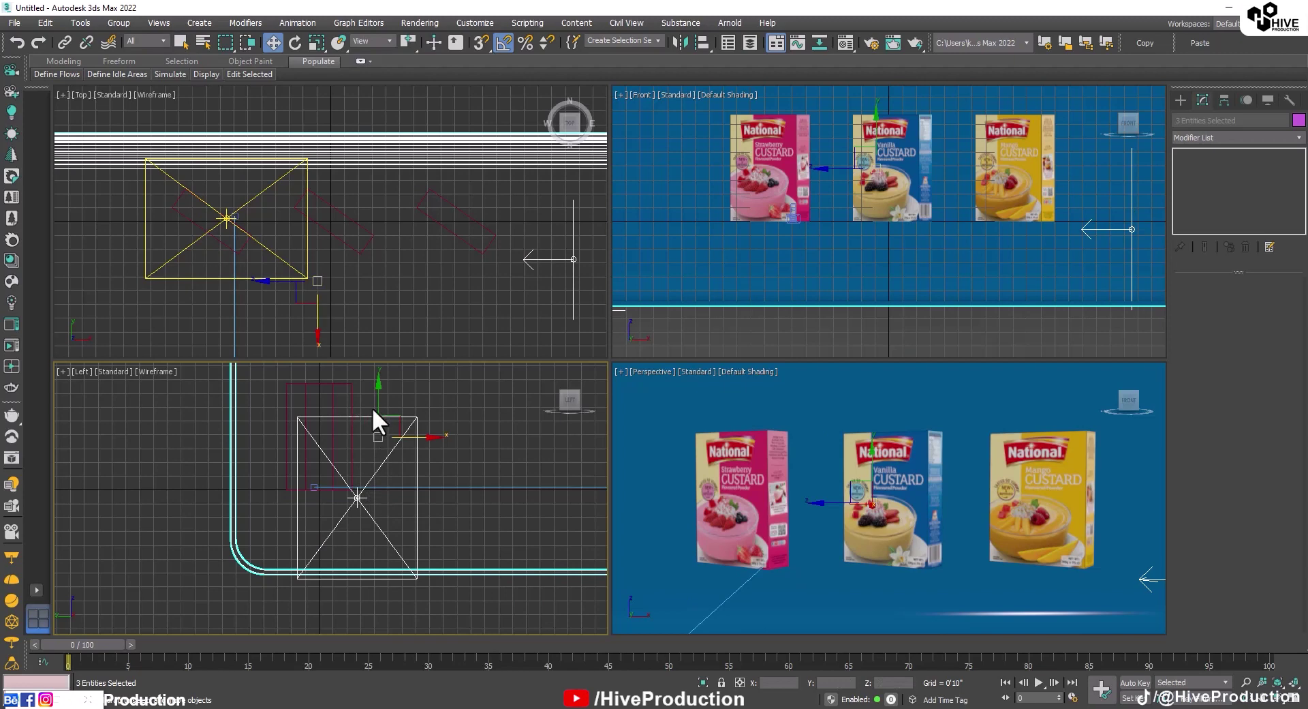
drag(372, 406, 370, 330)
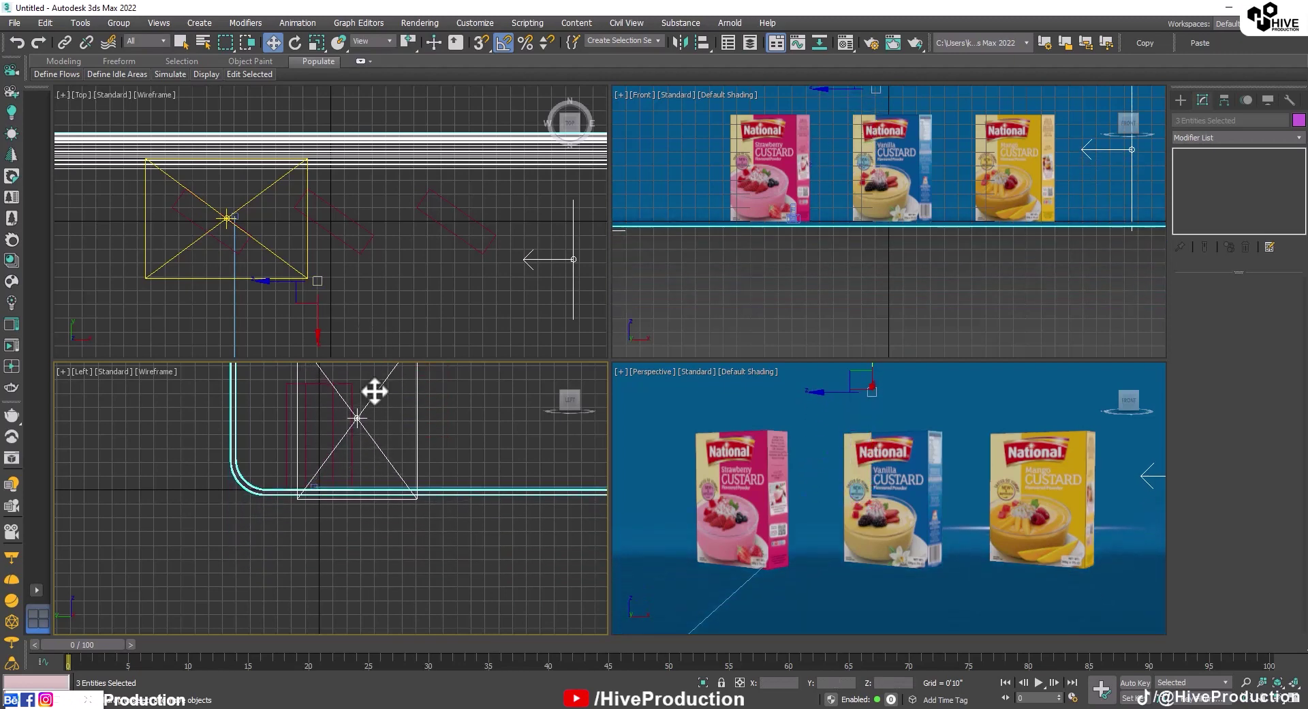
Shift the selected backdrop and lights horizontally in the Left view, away behind the boxes, and maximize the Perspective view.
key(alt+w)
scroll(695, 341, up, 5)
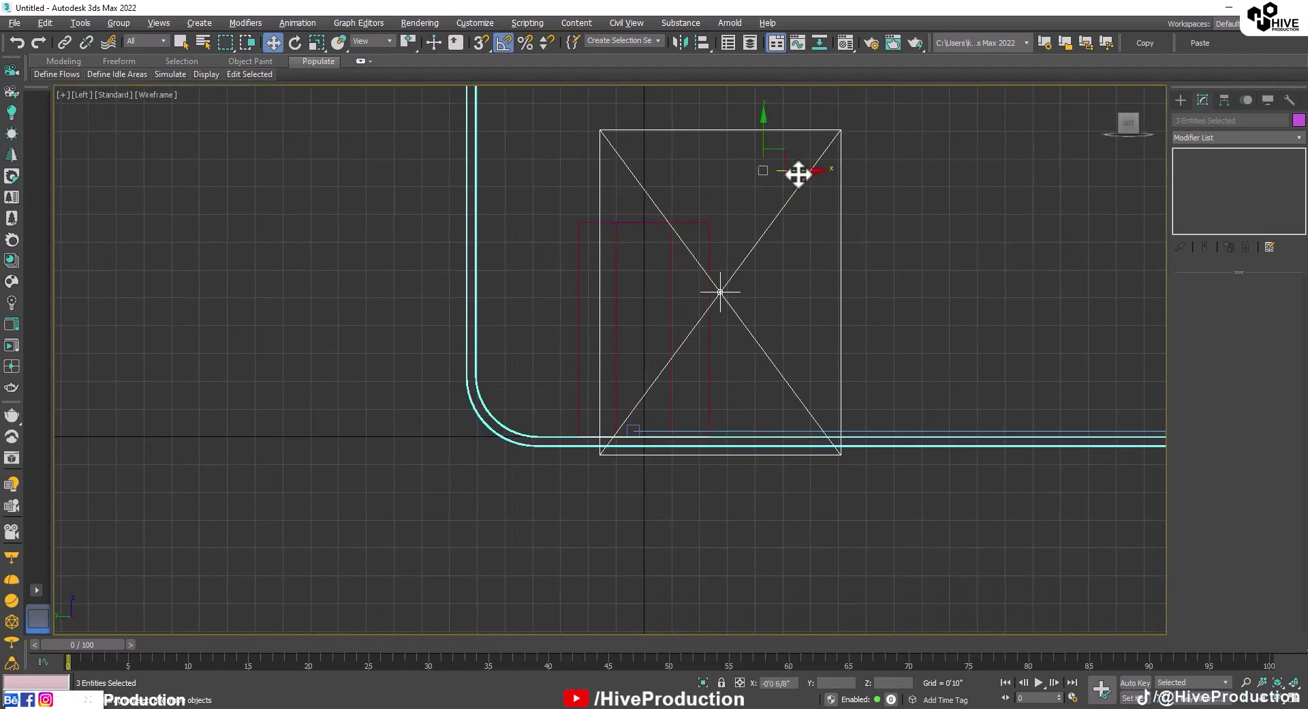
drag(798, 173, 713, 169)
key(alt+w)
right_click(930, 468)
key(alt+w)
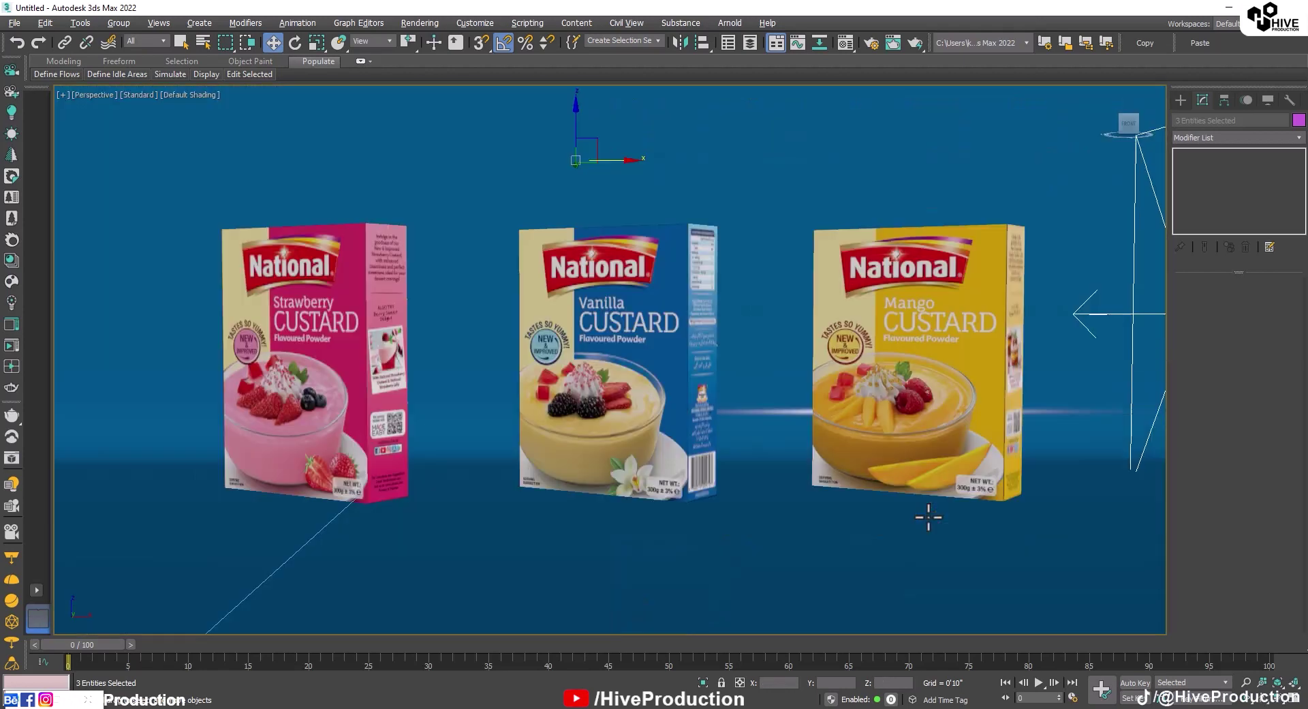
Select the Mango and Strawberry boxes and hide them, leaving only the Vanilla box displayed.
click(701, 460)
click(933, 417)
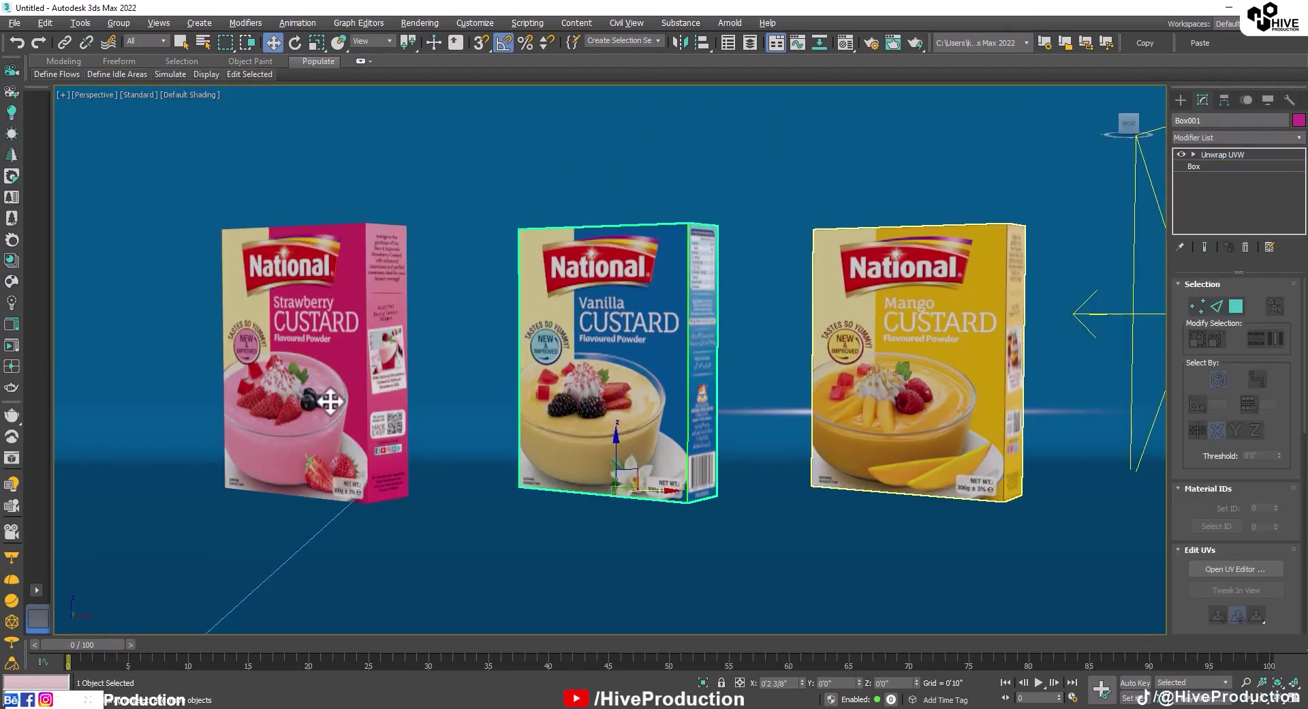
ctrl+click(329, 382)
right_click(333, 398)
click(359, 350)
Lower the Vanilla box slightly to Z -0'0 2/8" so it sits on the floor, and render the Perspective view.
click(642, 379)
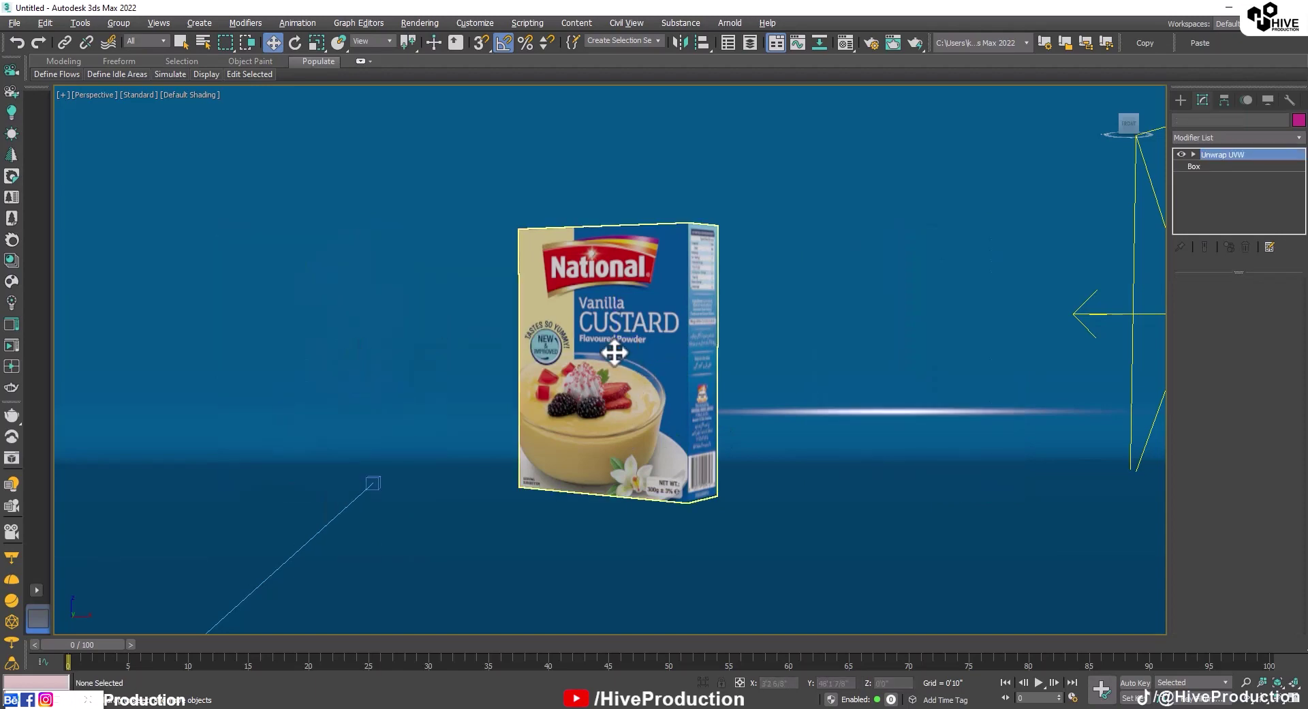
drag(617, 441, 607, 380)
key(alt+z)
middle_drag(620, 372, 621, 418)
scroll(620, 424, down, 3)
key(w)
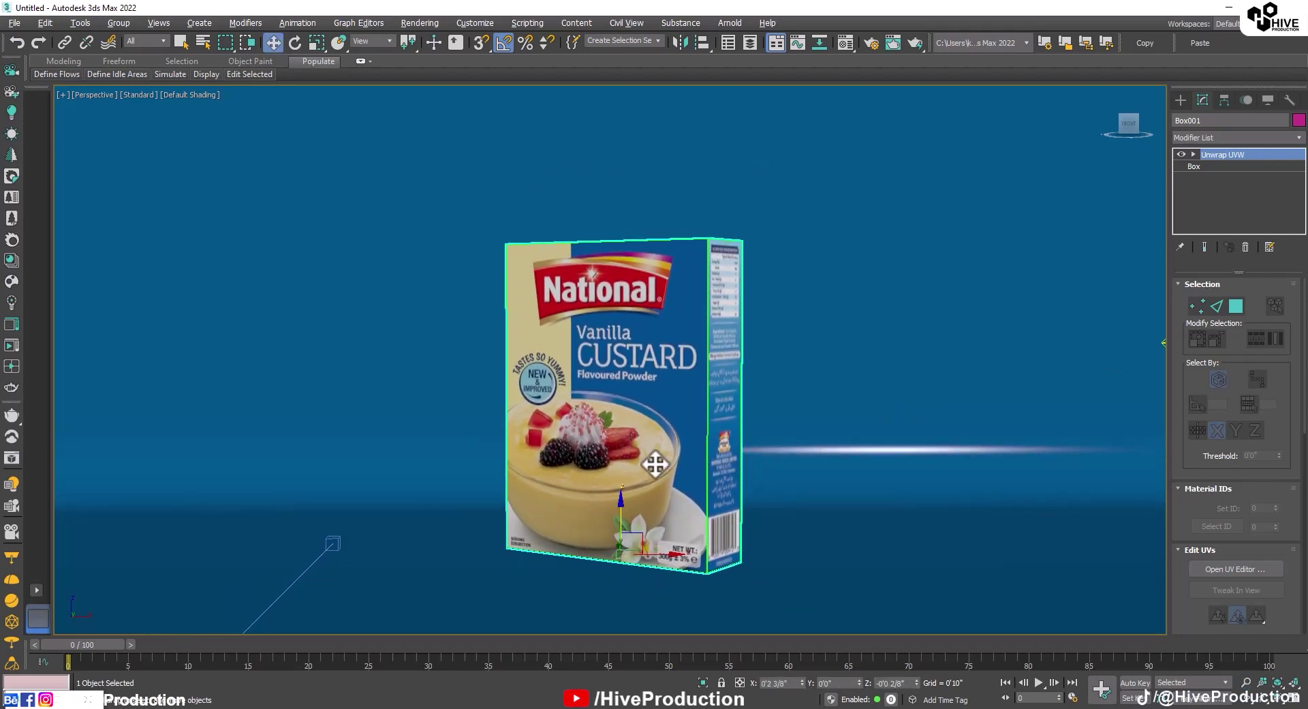
key(shift+q)
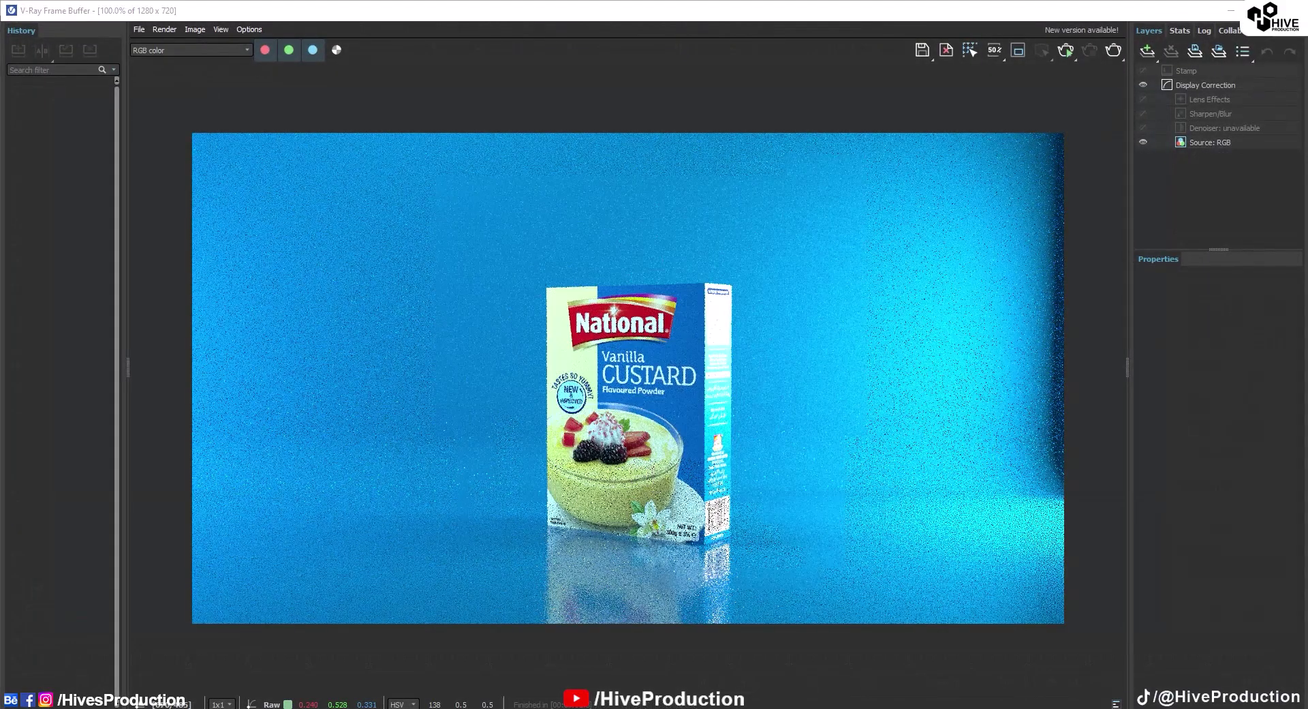
Move the side lights VRayLight001 and VRayLight002 outward in the Top view, farther from the Vanilla box, and select the backdrop.
click(1231, 11)
key(alt+w)
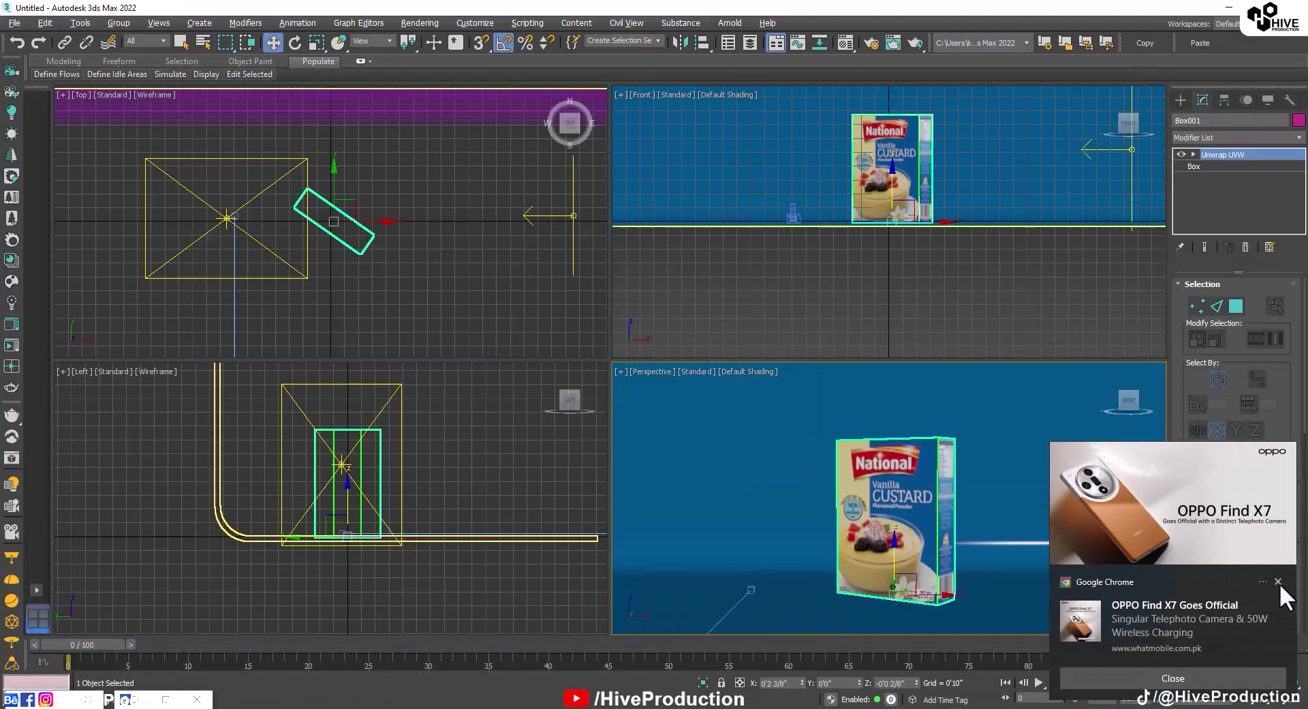
click(534, 218)
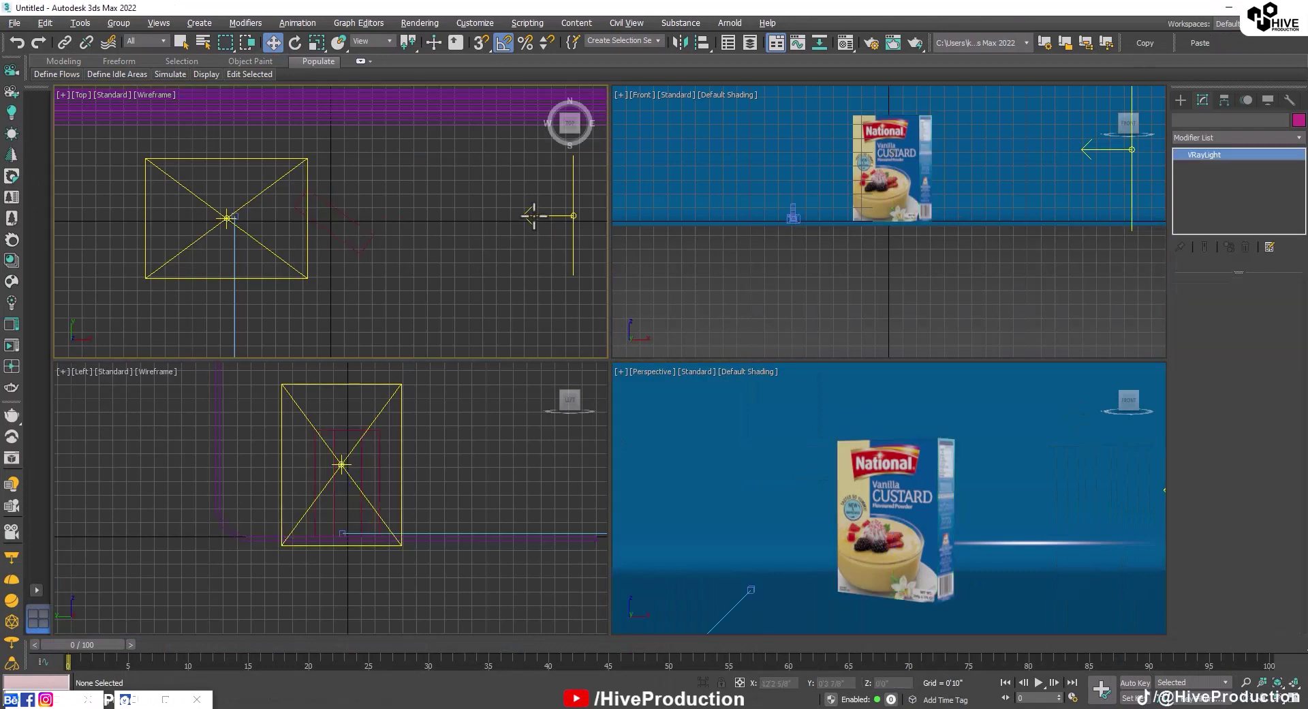
scroll(454, 238, down, 5)
drag(510, 231, 531, 231)
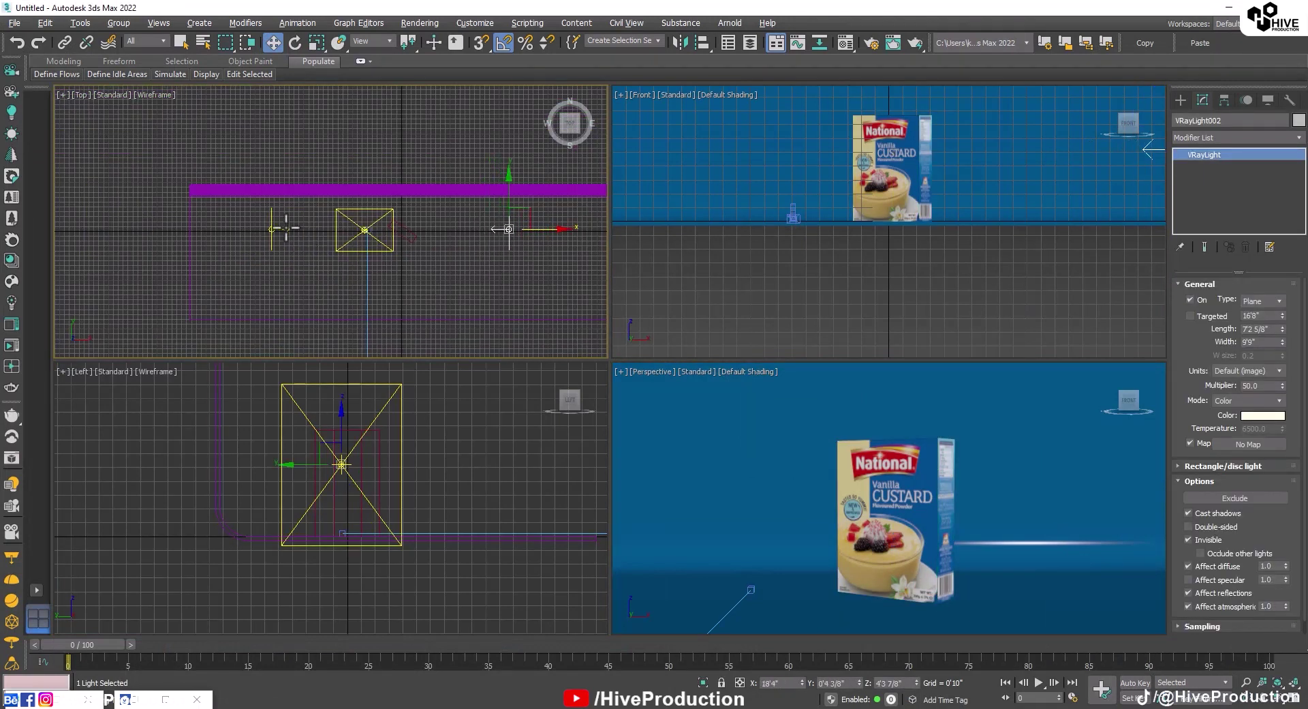
click(1042, 494)
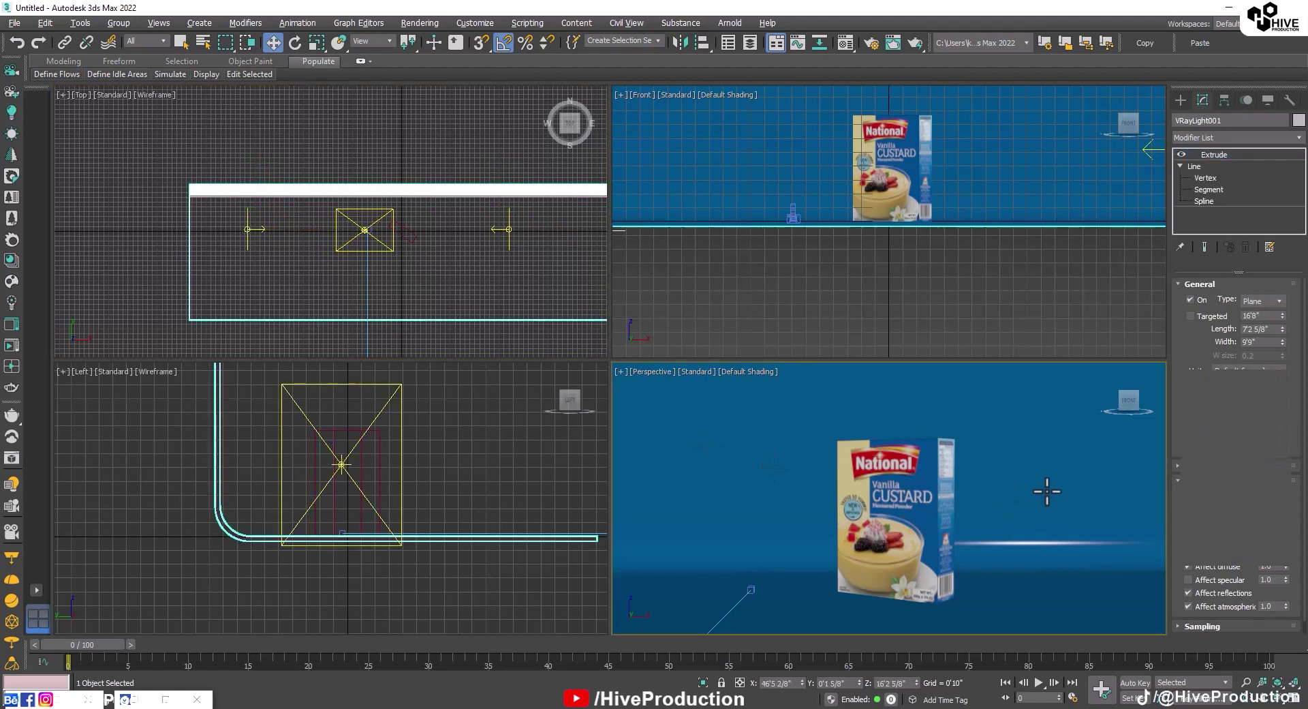
click(871, 43)
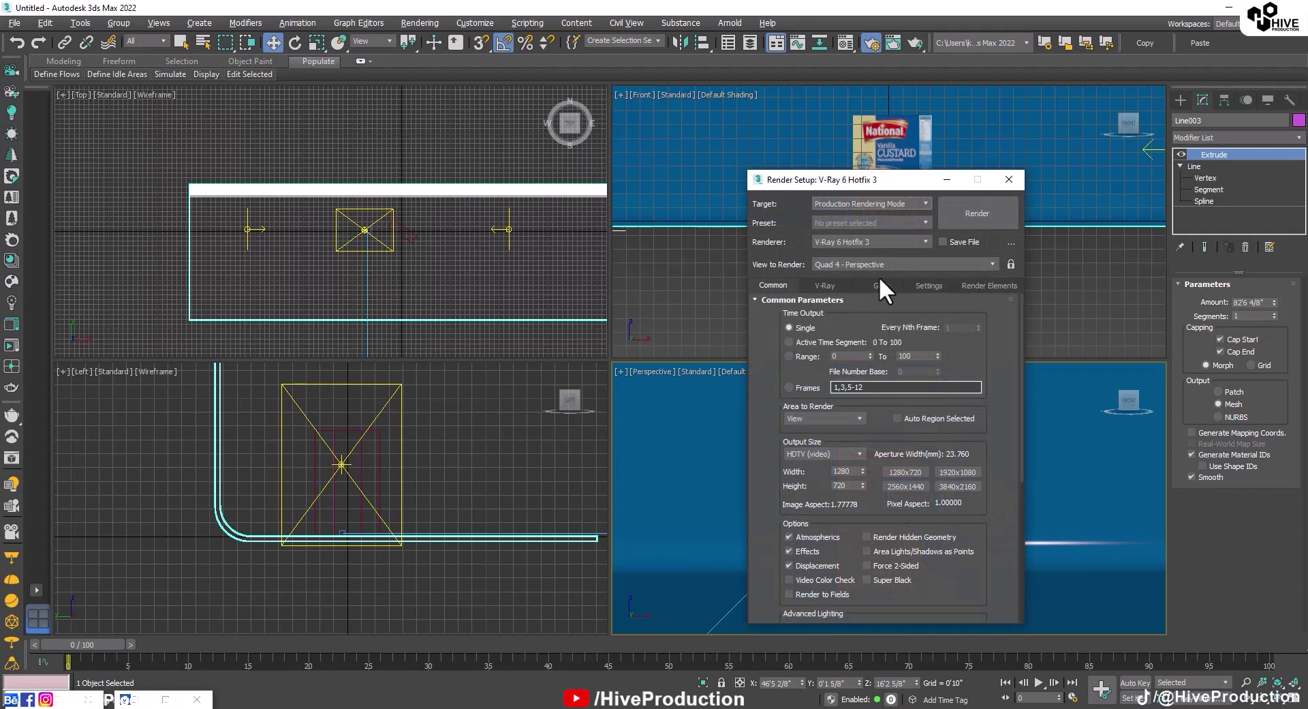
click(928, 282)
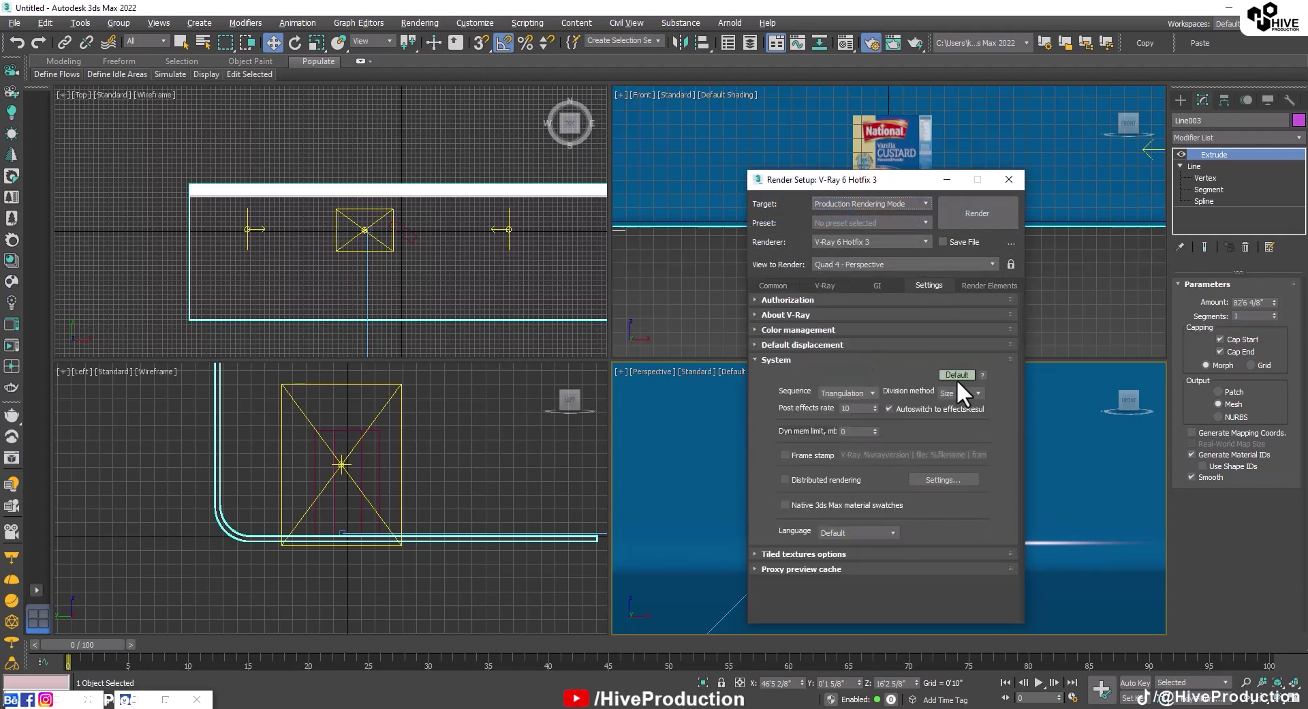
click(870, 284)
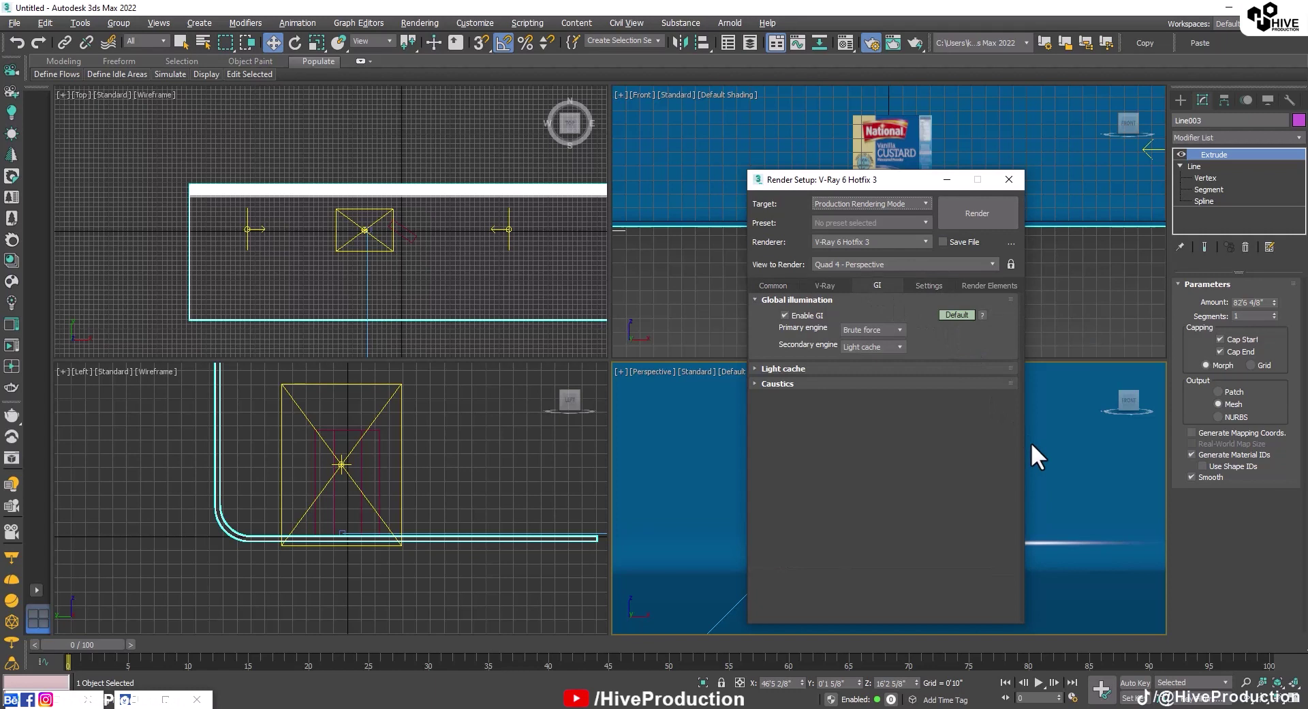
key(Escape)
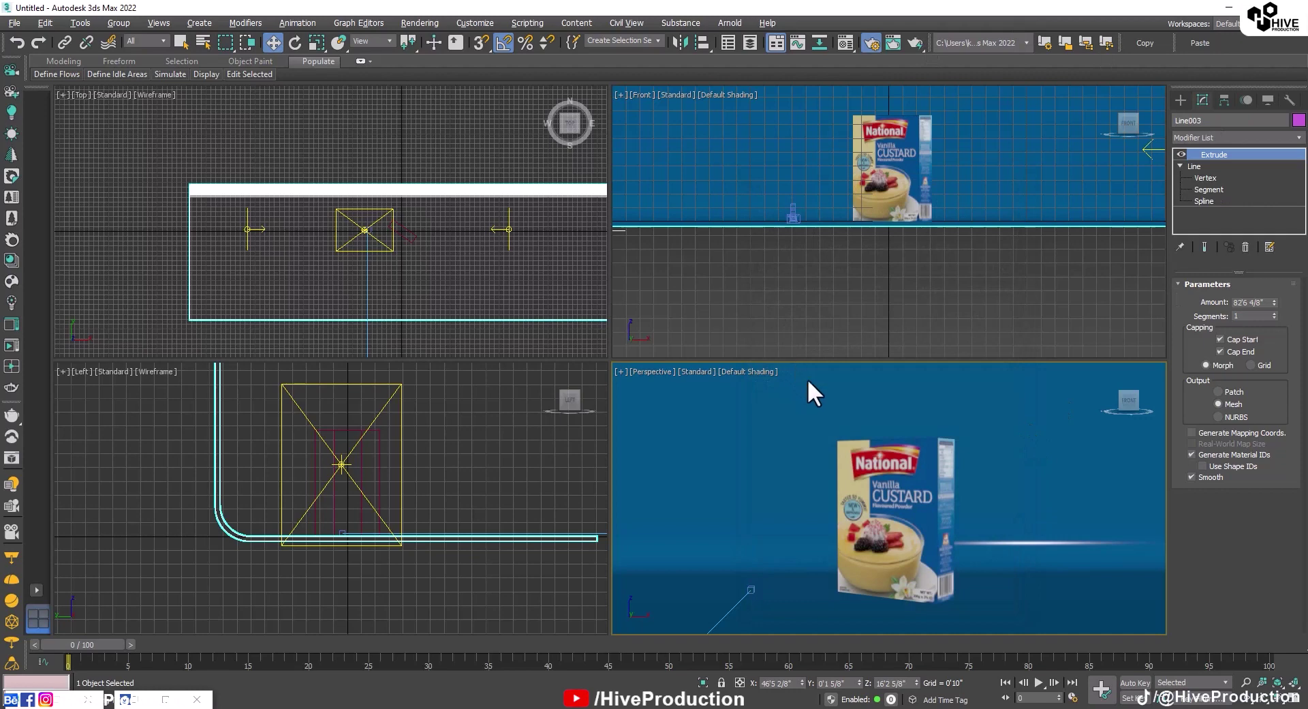
Set the global illumination primary engine to Irradiance map with the Low preset in the render setup.
key(F10)
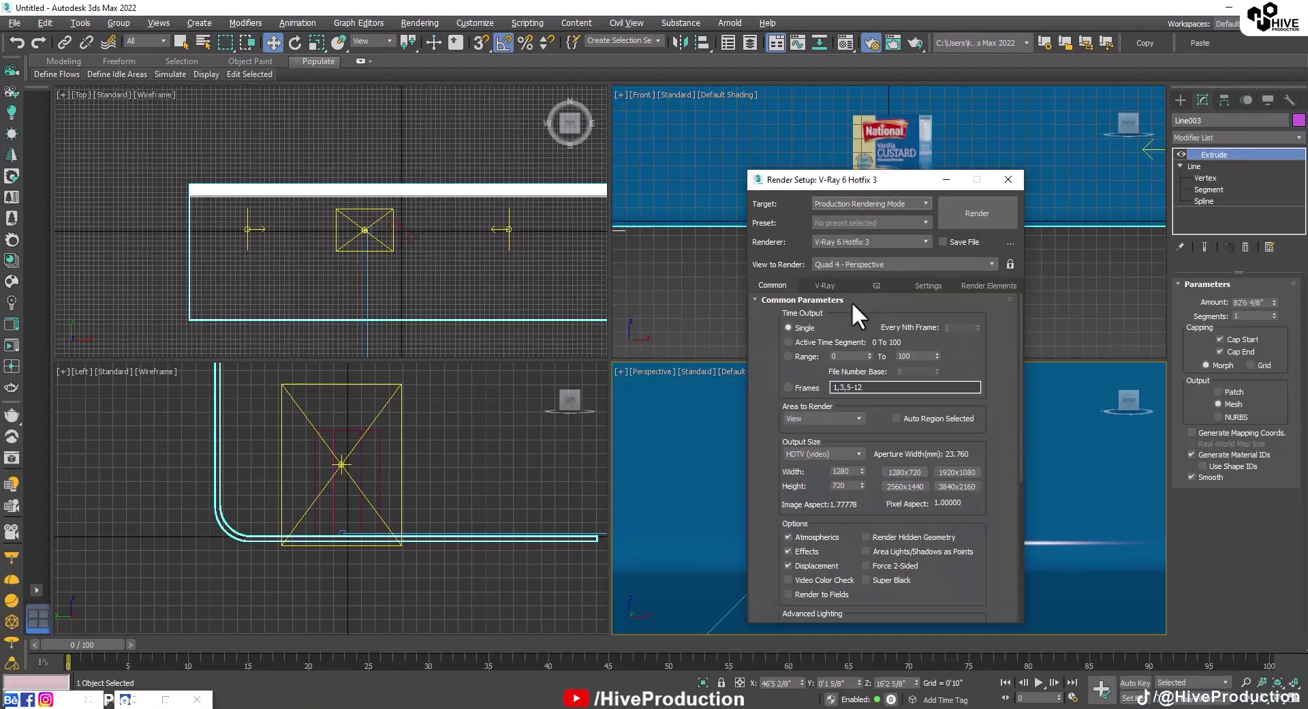
click(876, 285)
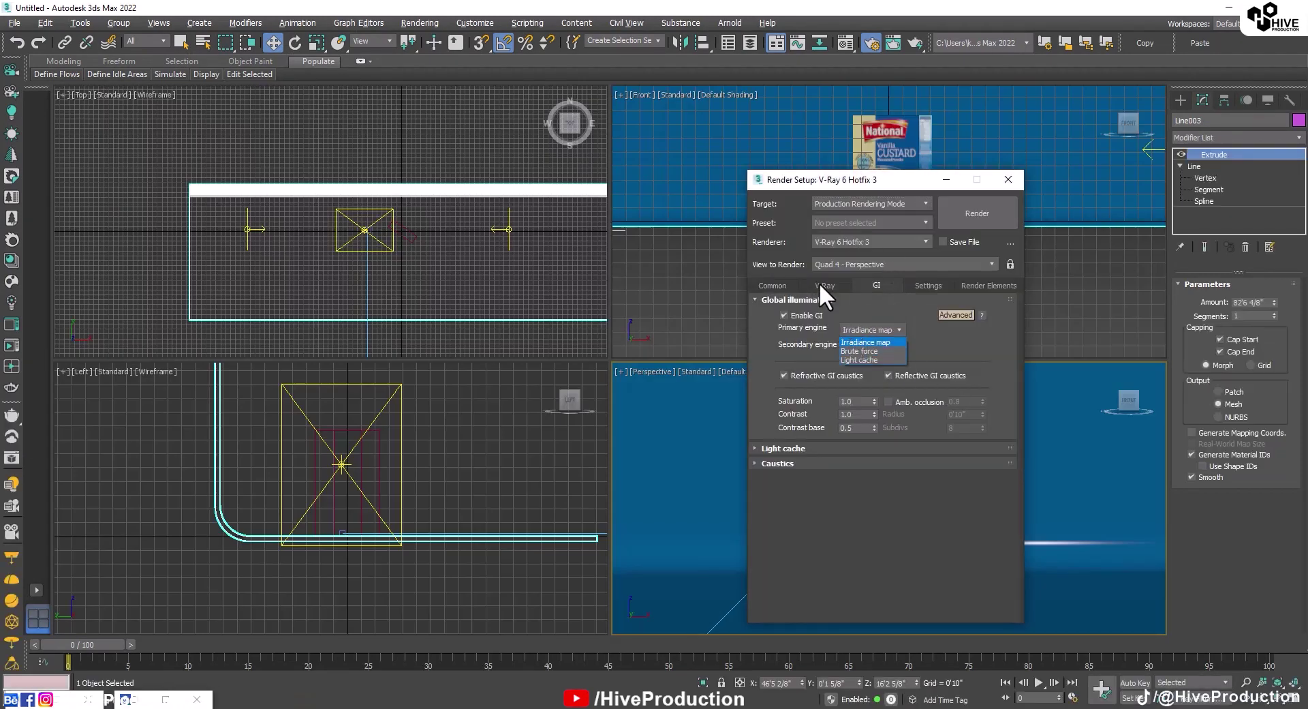
scroll(830, 432, down, 5)
click(868, 305)
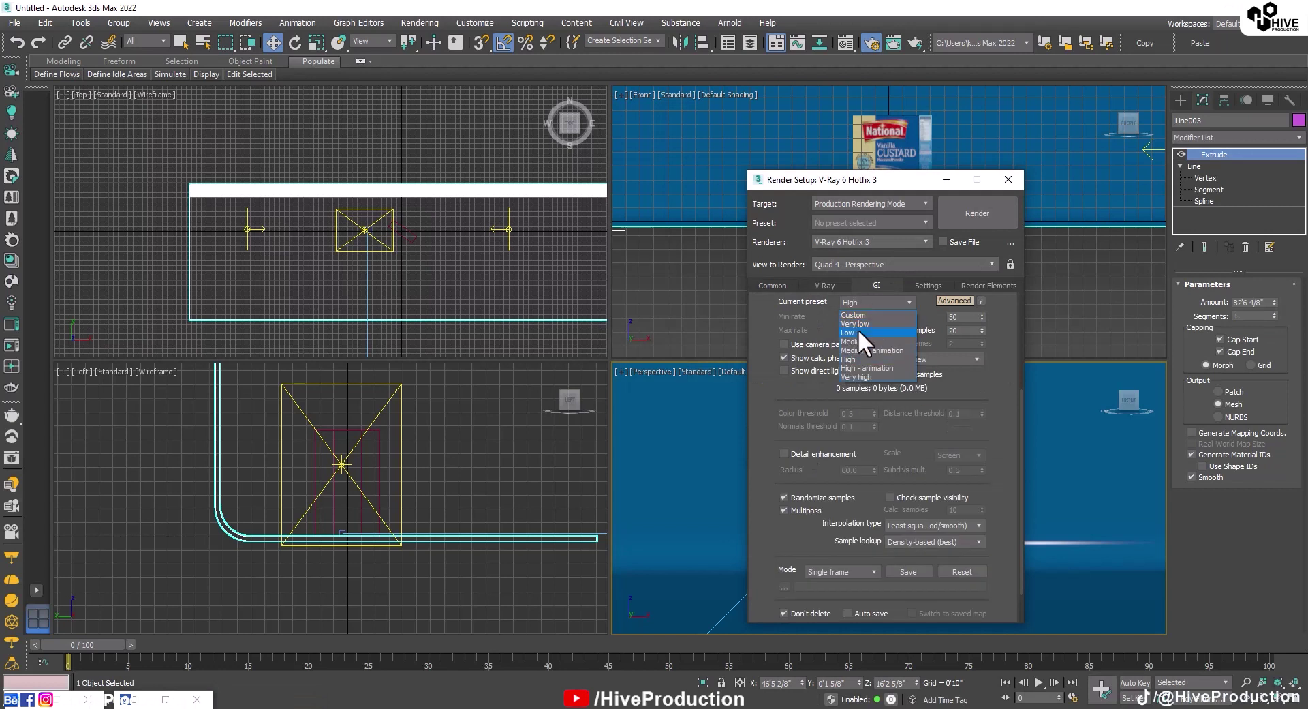
click(857, 332)
Switch the image sampler type to Bucket and set the render output size to 1920x1080.
click(828, 285)
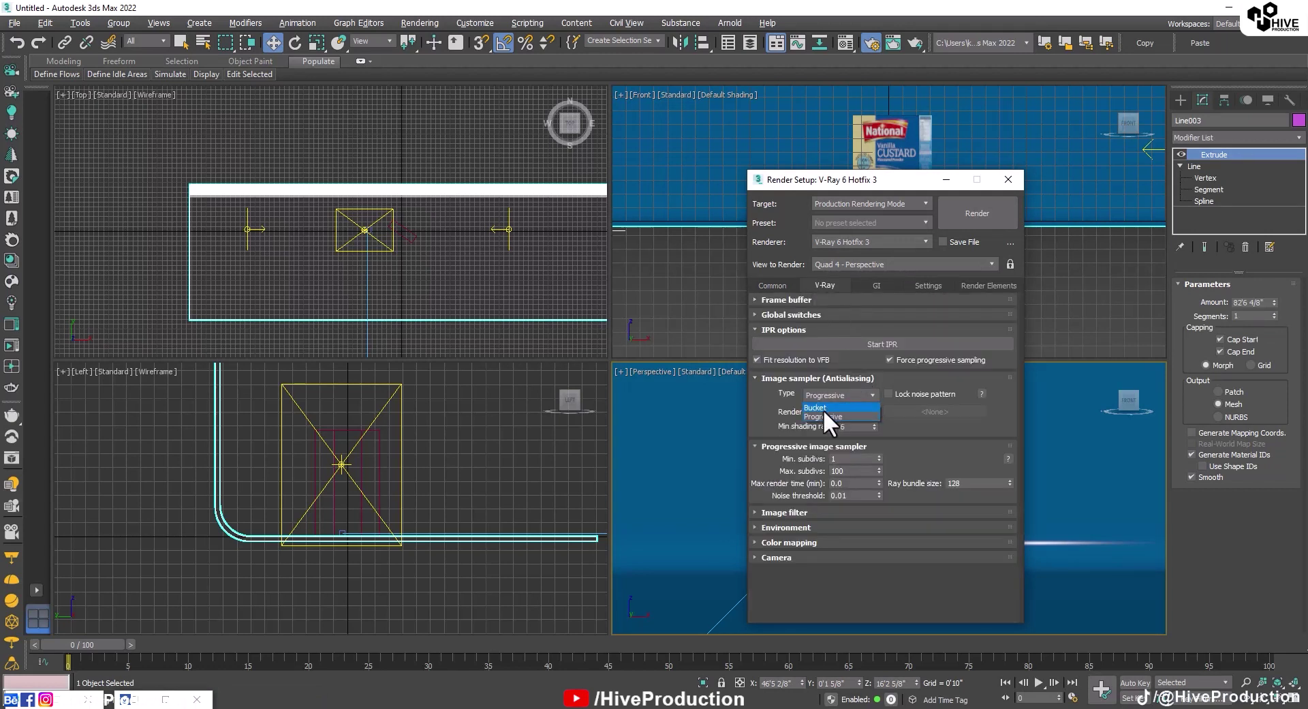
click(823, 408)
click(772, 285)
click(957, 471)
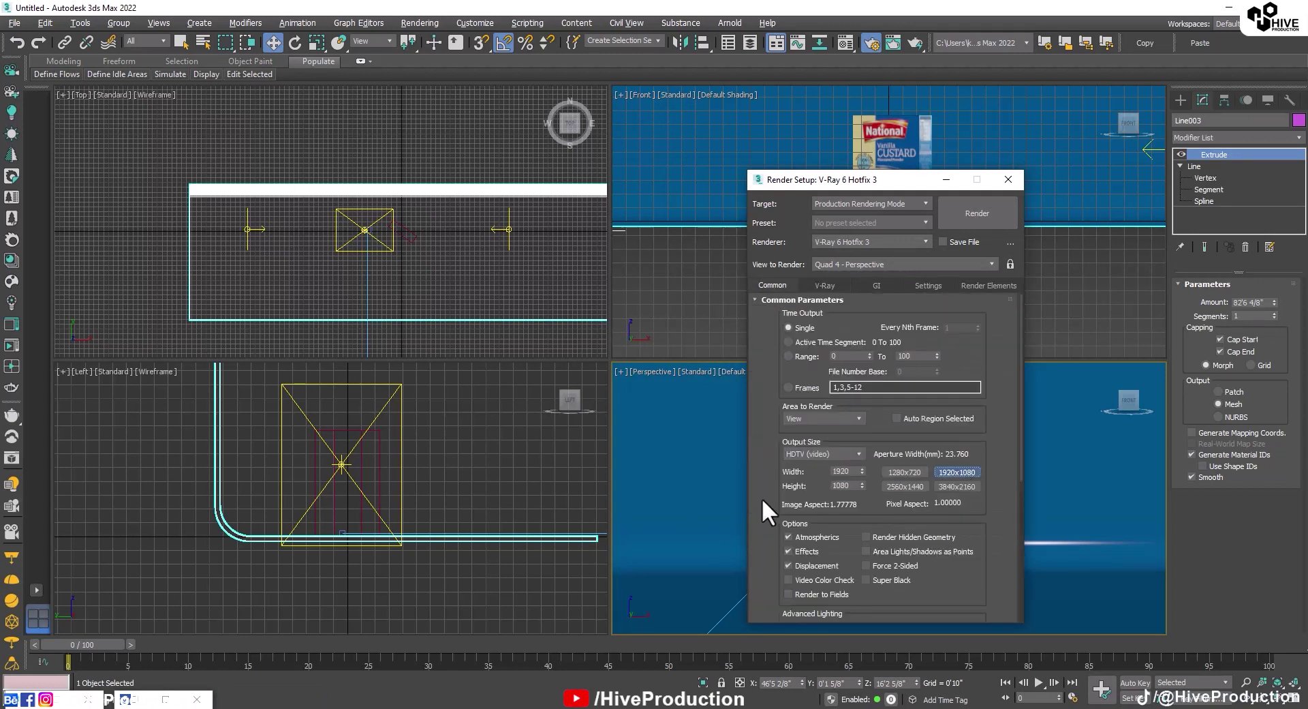
click(870, 43)
Recolour the backdrop's Material #46 diffuse with a blue sampled from the Vanilla box and brighten it.
click(848, 42)
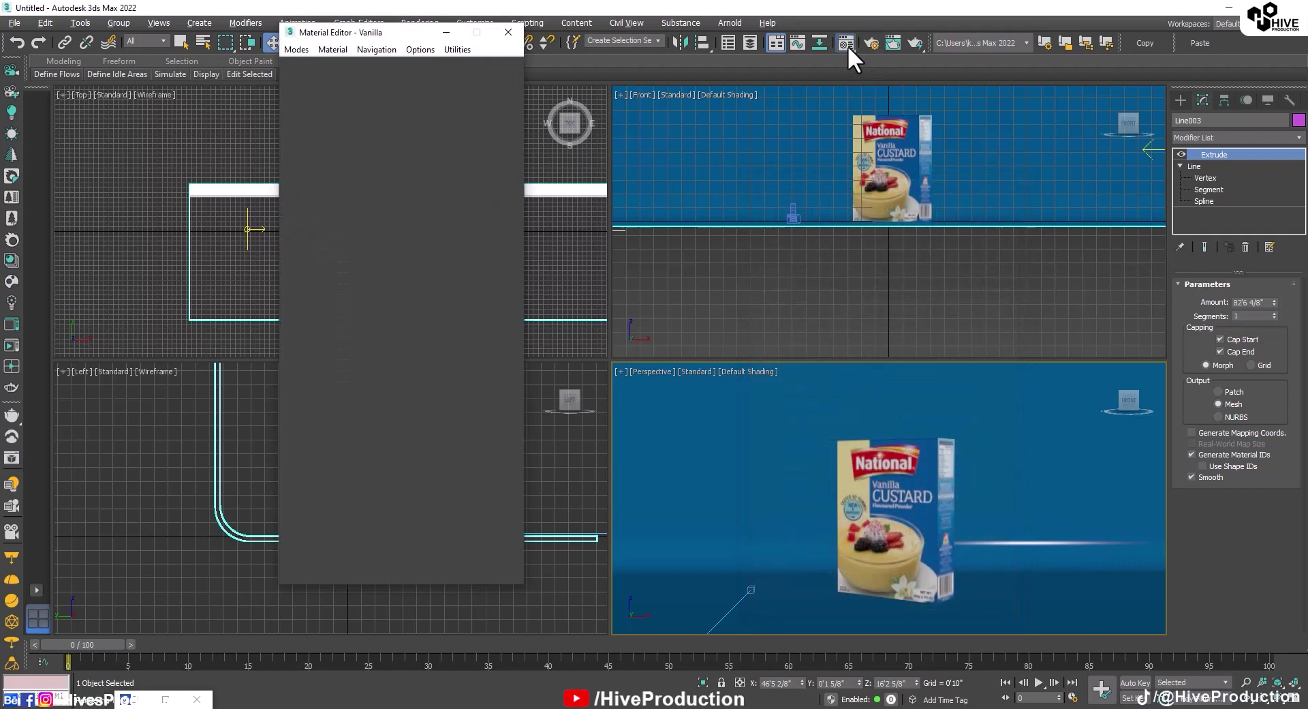
click(406, 75)
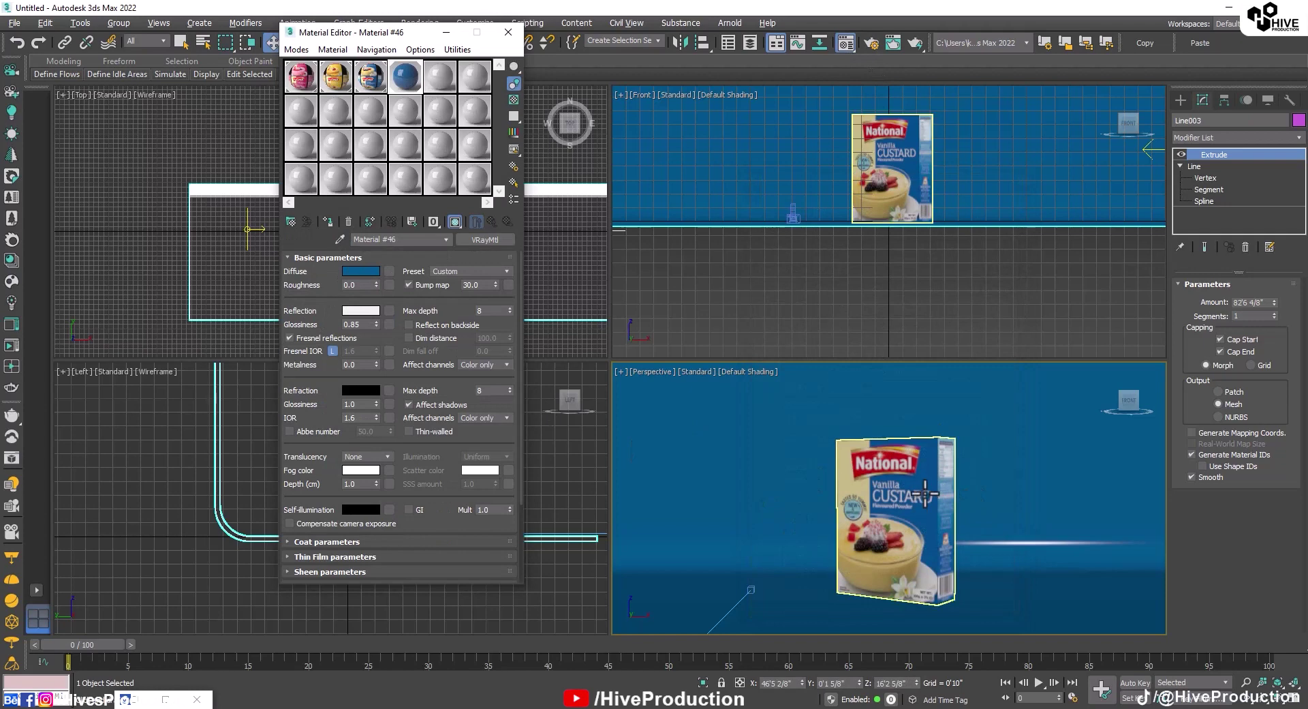
click(349, 272)
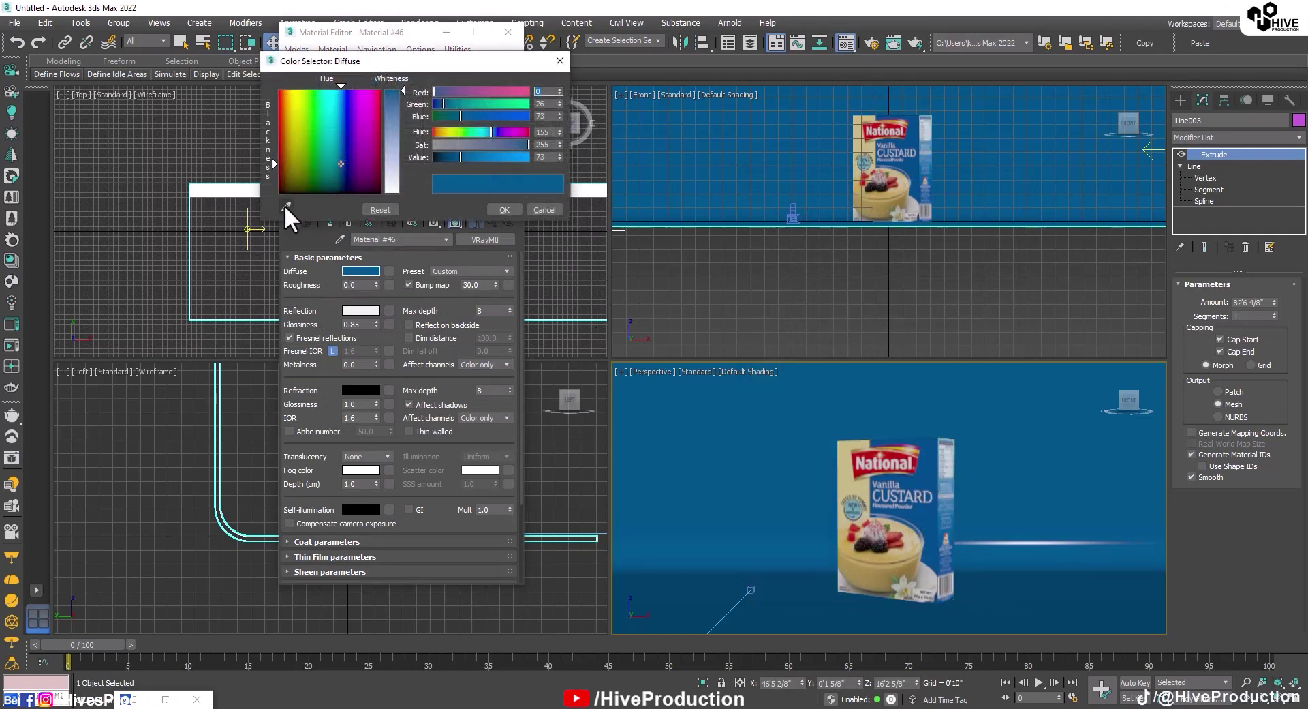
click(924, 487)
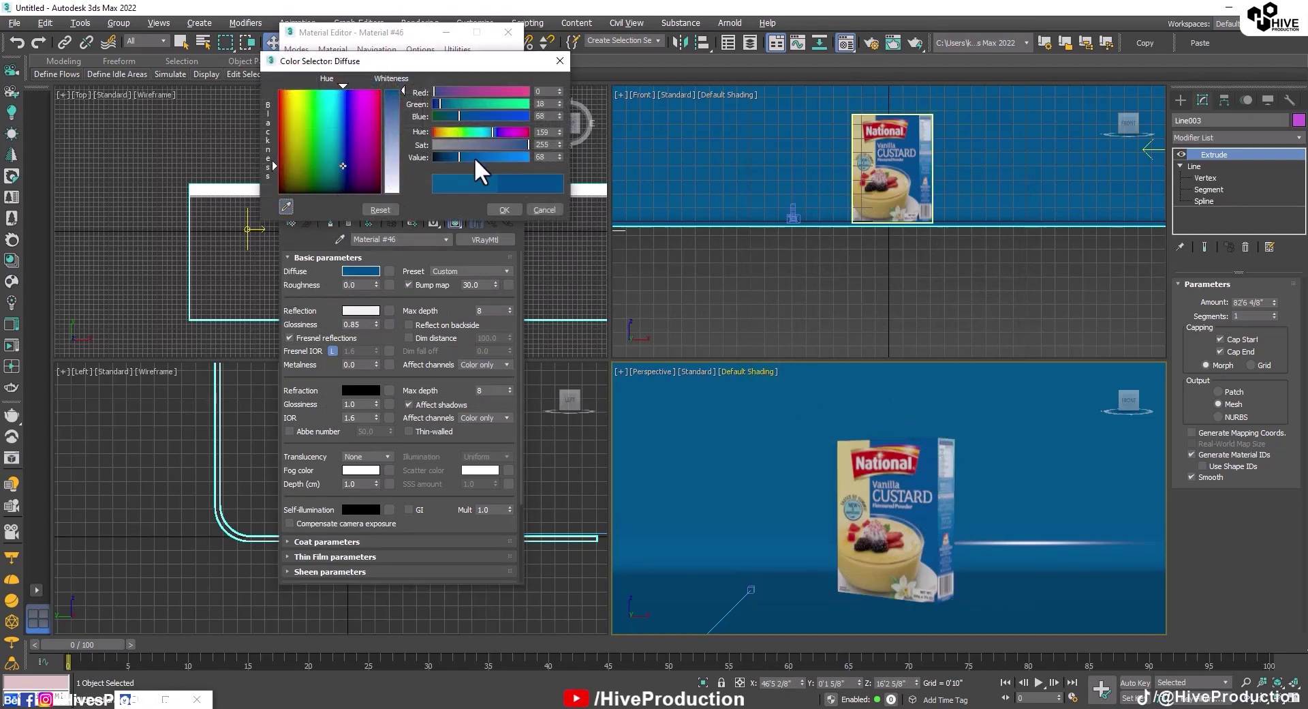
drag(474, 158, 497, 162)
click(505, 210)
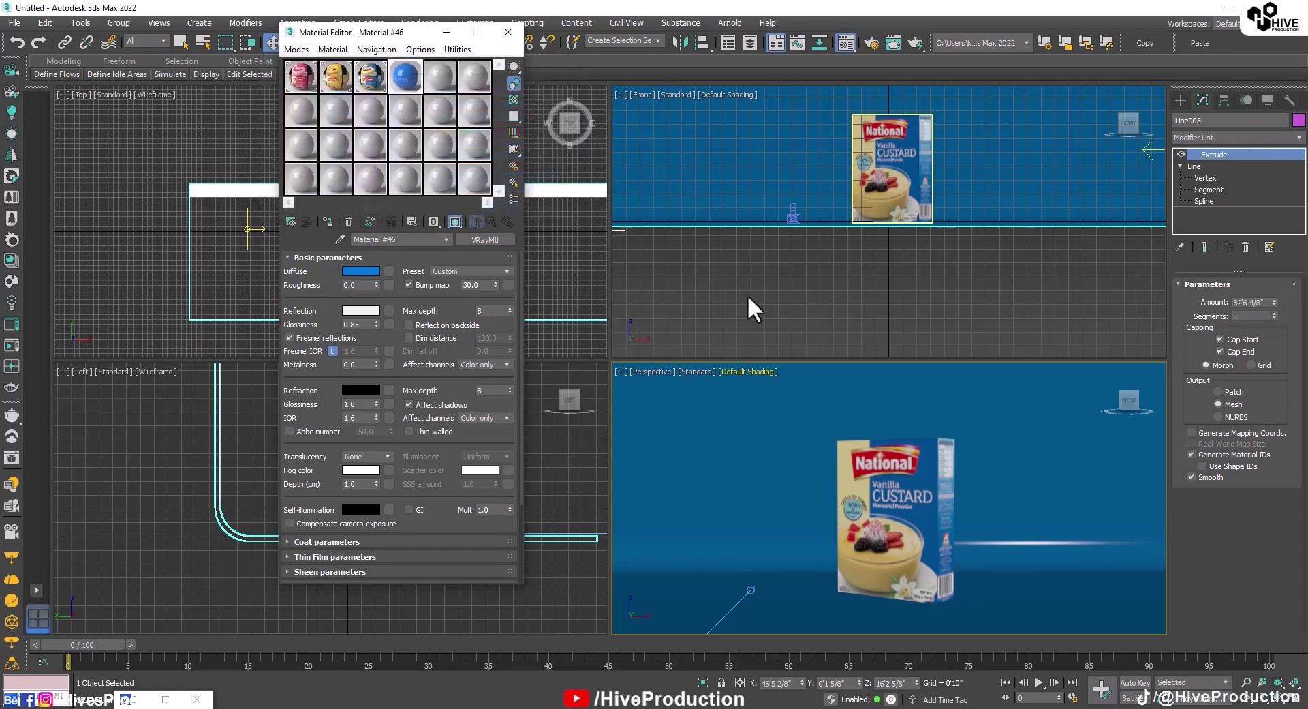
click(750, 303)
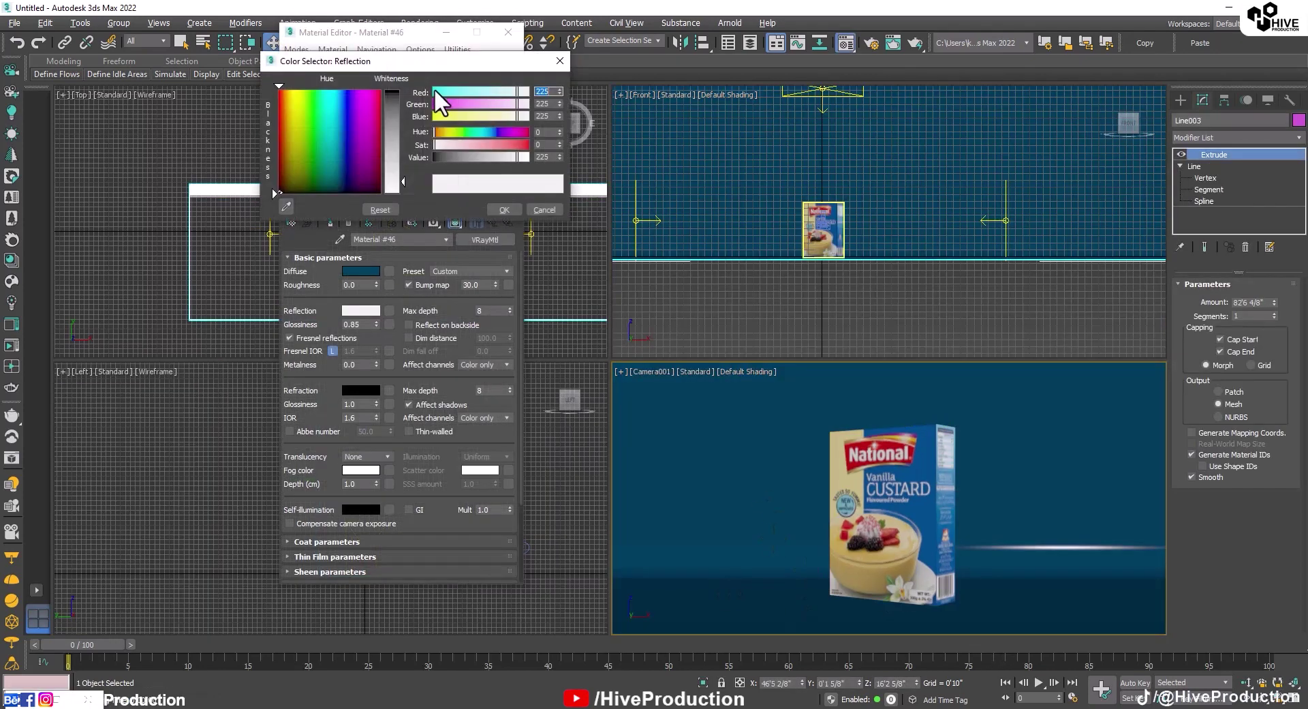
Render the Camera001 view of the Vanilla box and inspect the image up close.
click(505, 209)
key(shift+q)
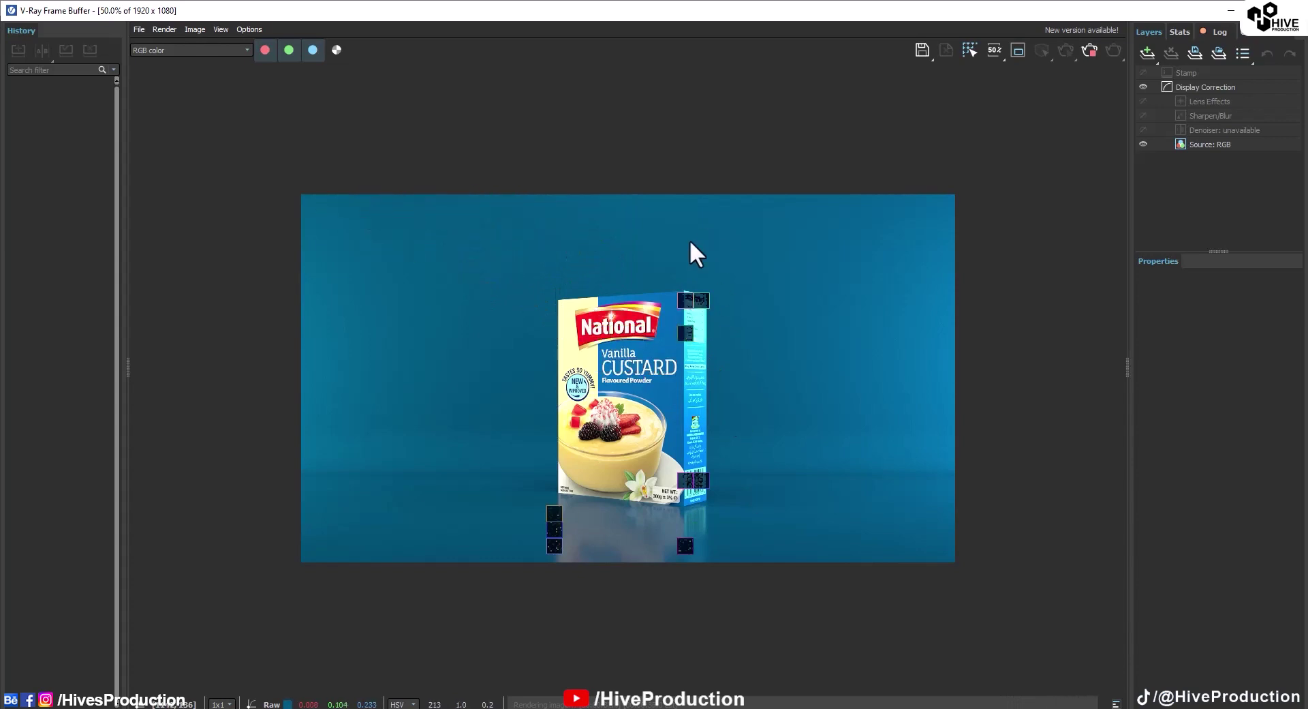
scroll(686, 477, up, 1)
scroll(685, 477, down, 1)
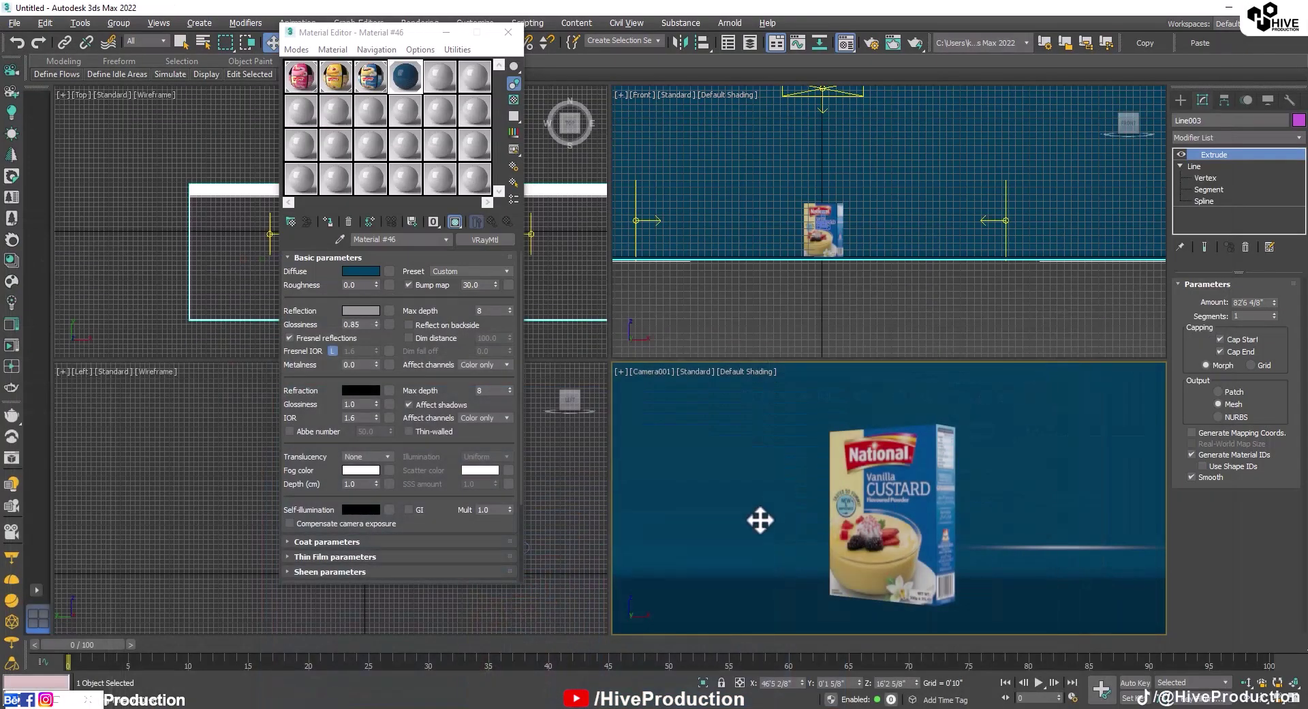
Assign the Mango material to the box in the Camera001 view, replacing its Vanilla packaging.
click(334, 76)
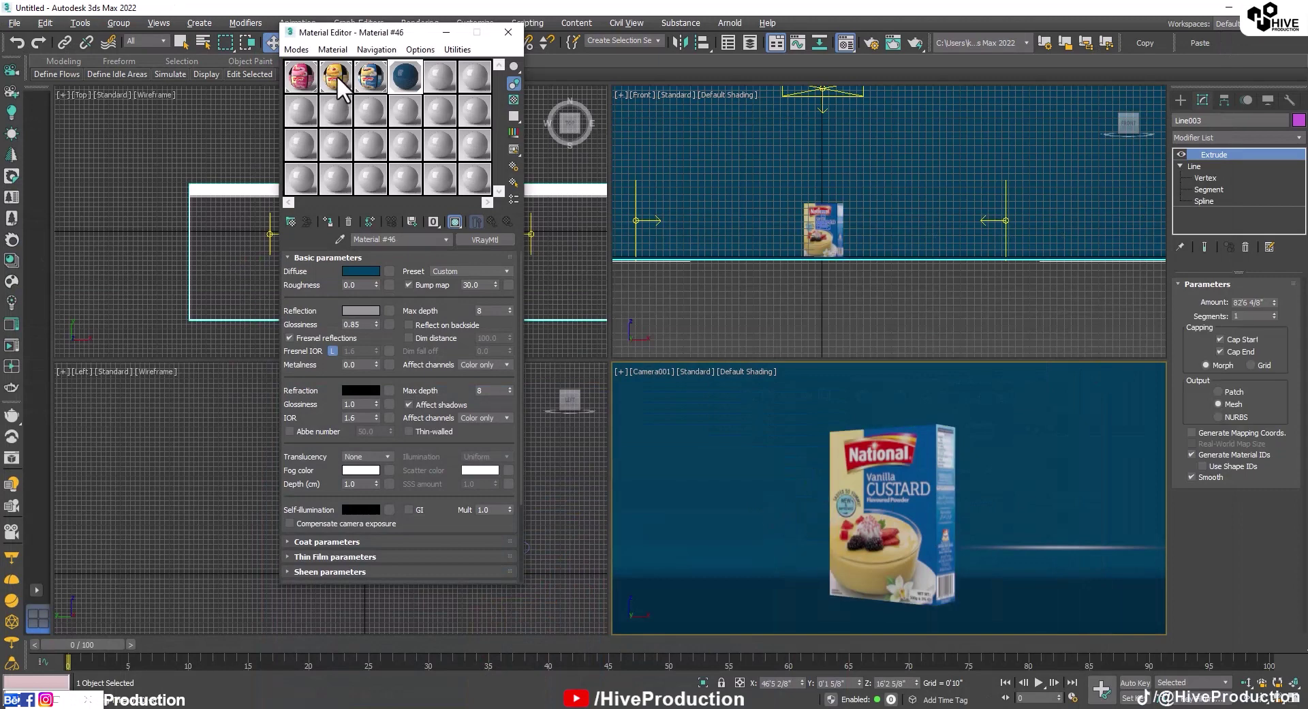
click(859, 510)
click(327, 222)
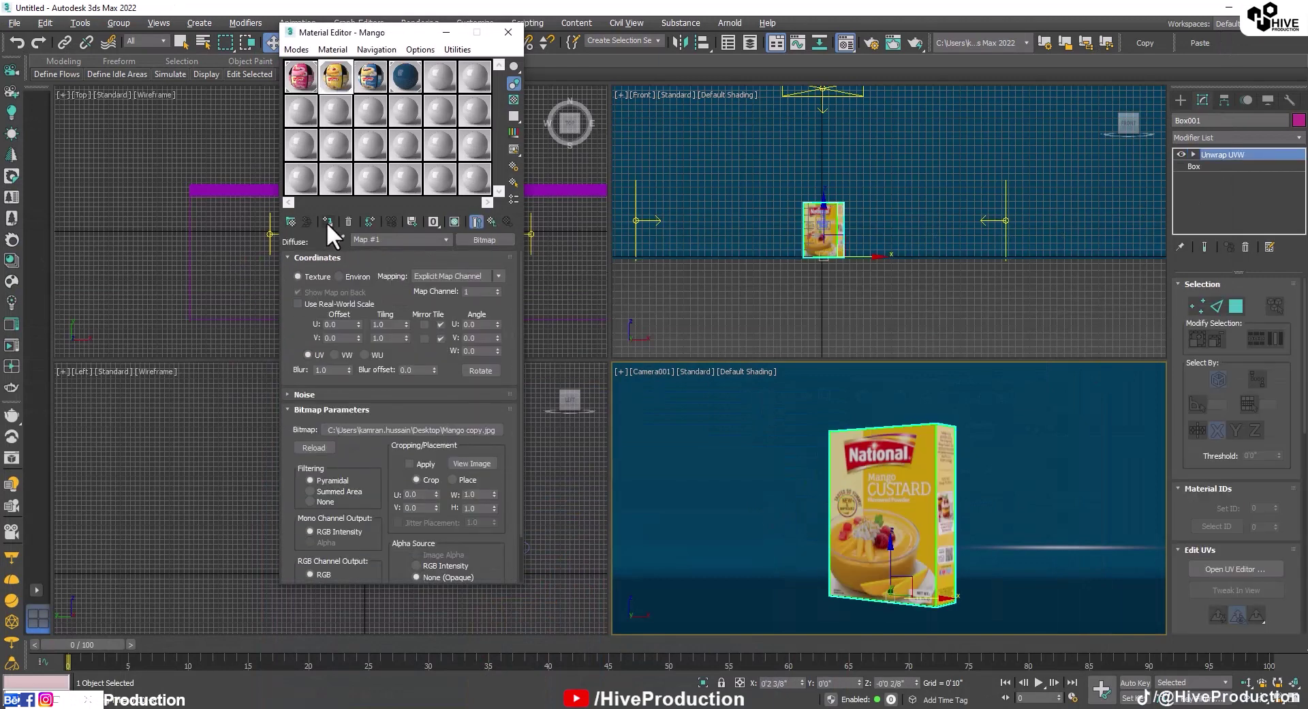
Change the diffuse colour of the backdrop's Material #46 to a golden orange-yellow and select the backdrop.
click(405, 80)
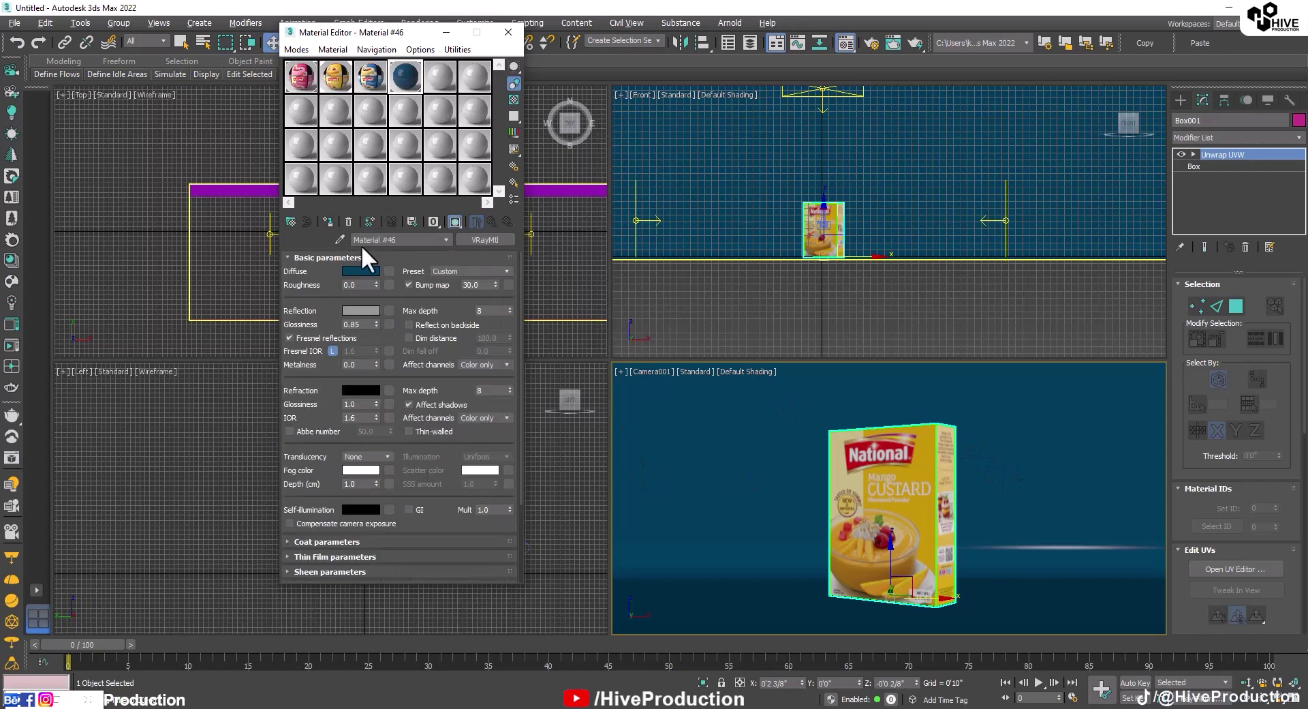
click(362, 270)
click(447, 132)
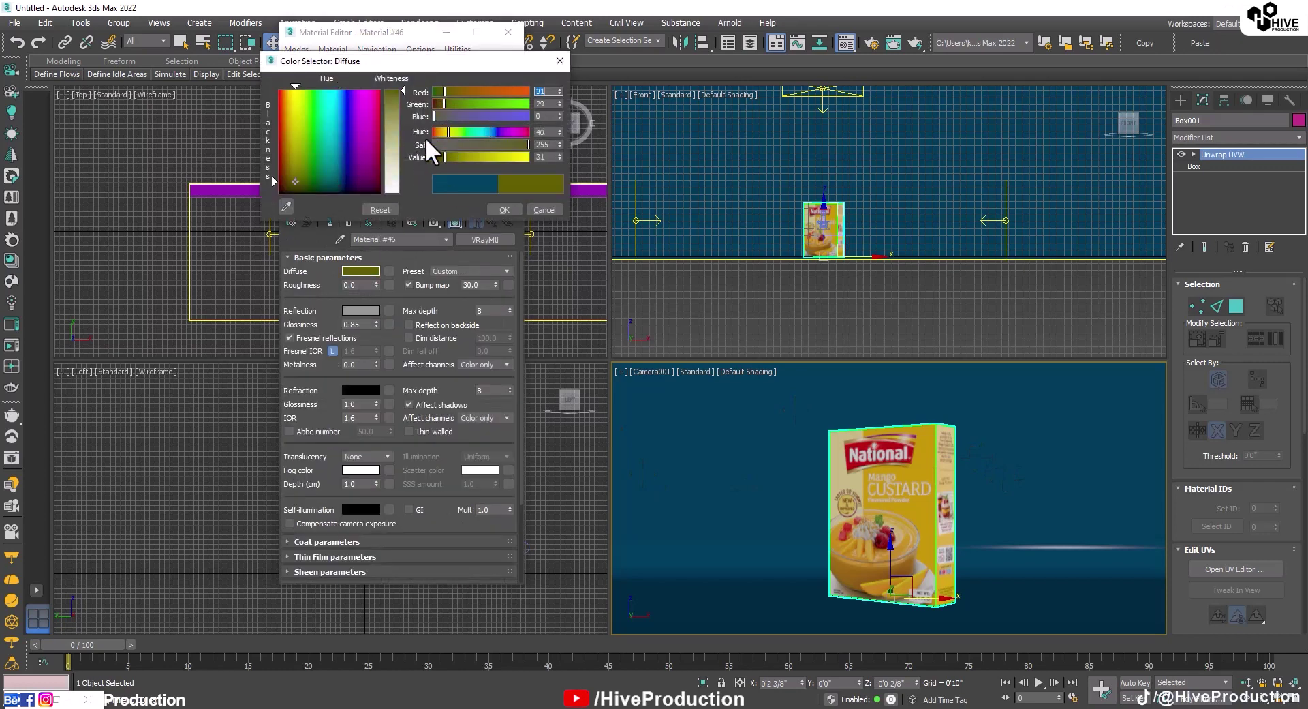
drag(324, 141, 292, 89)
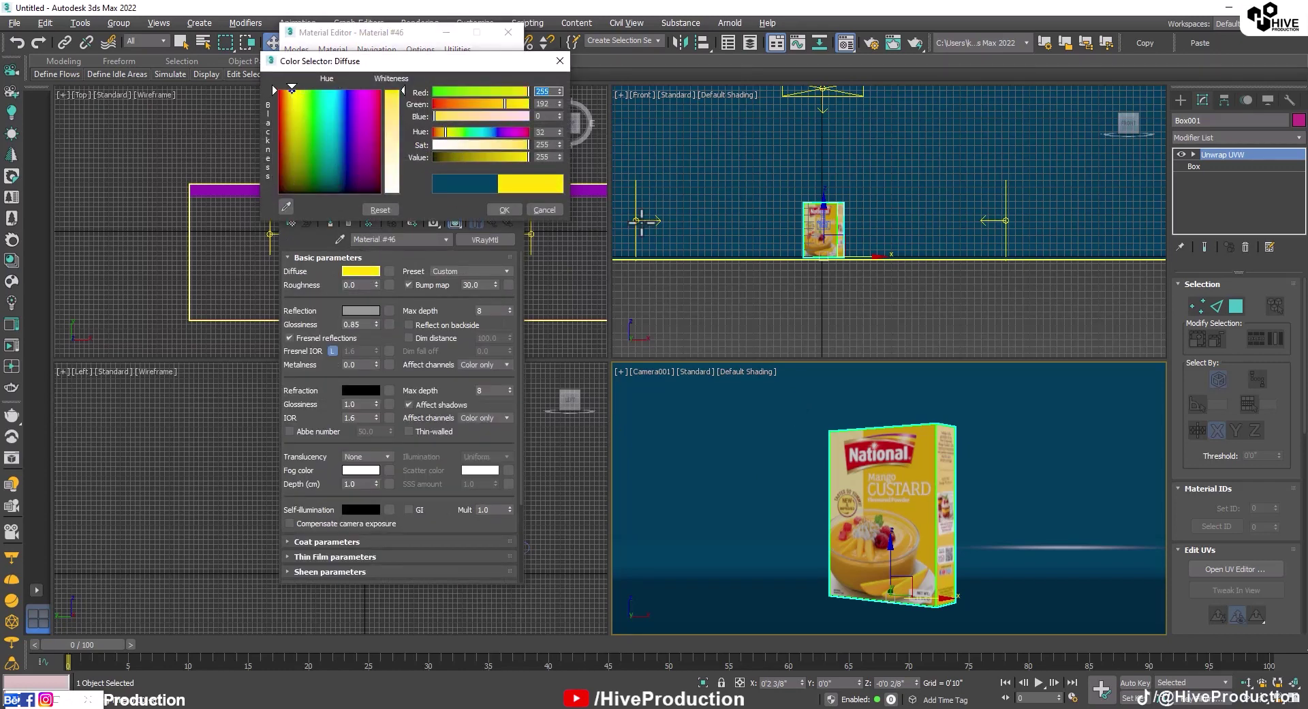
click(486, 104)
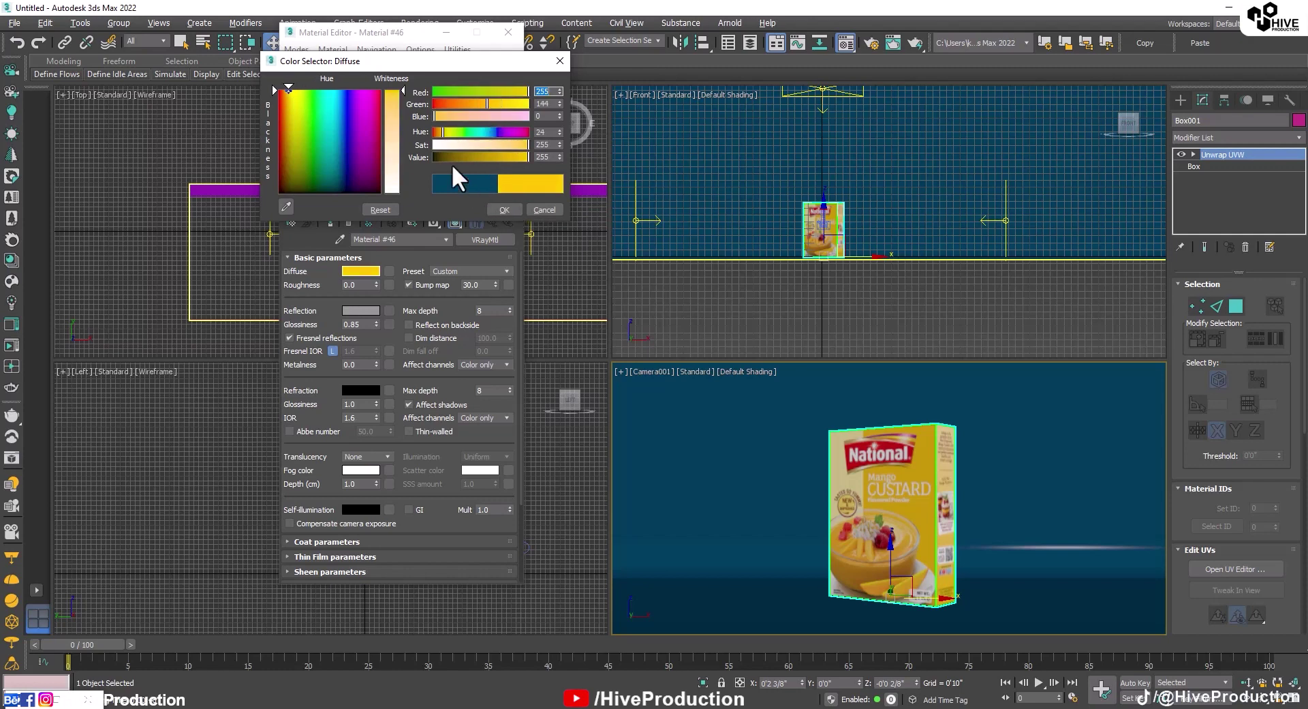
click(497, 206)
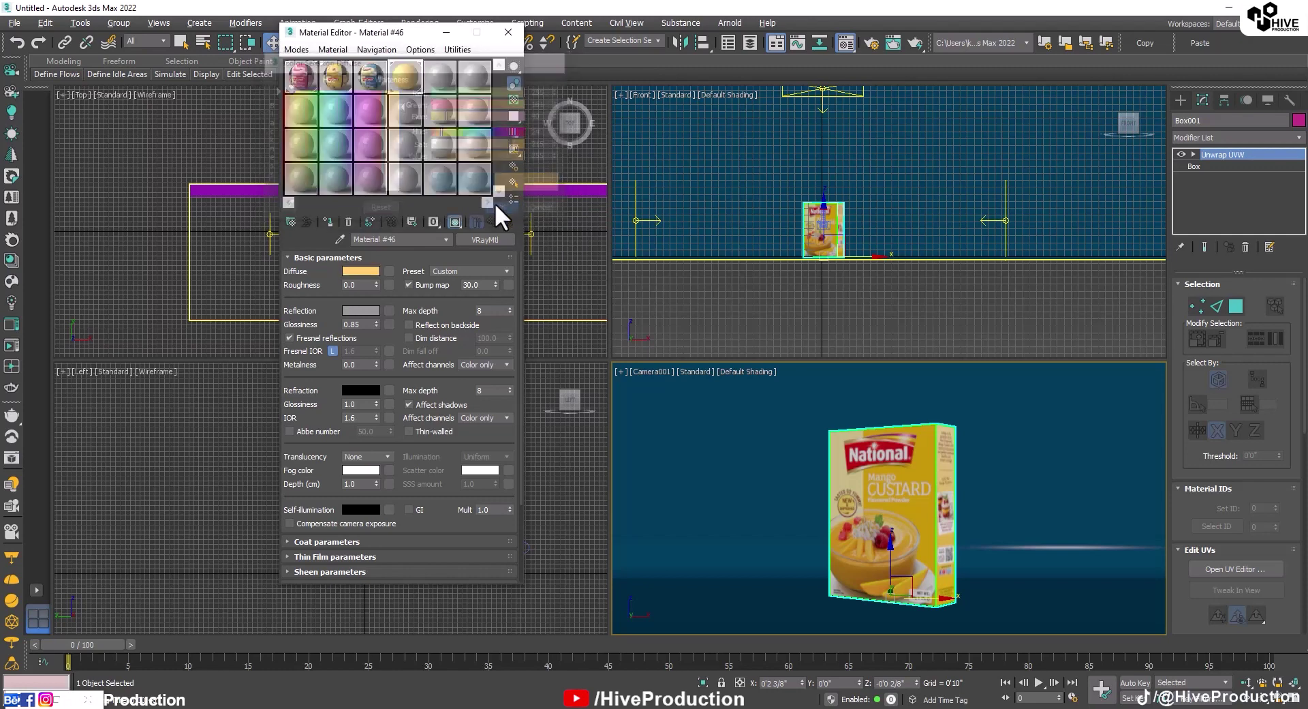
click(802, 577)
Lighten the backdrop material's diffuse colour to a desaturated pale yellow and test-render the Camera001 view with the Mango box.
click(361, 270)
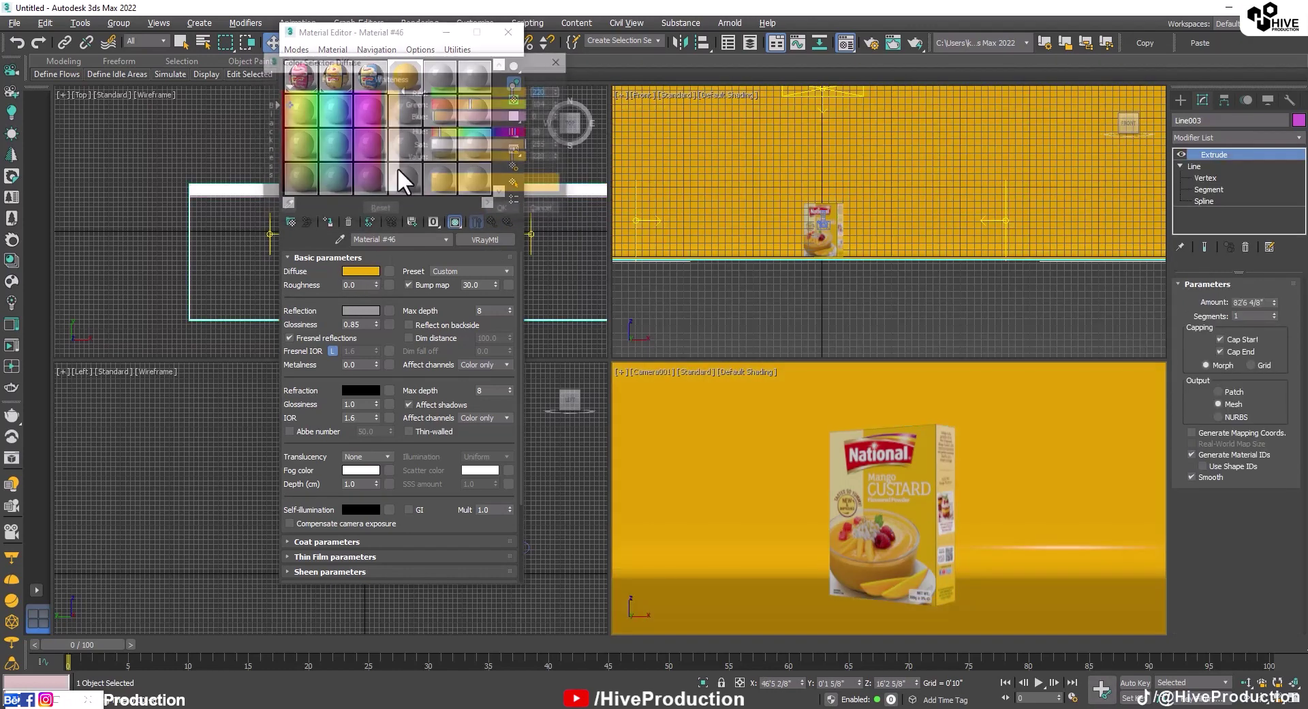
drag(394, 117, 395, 90)
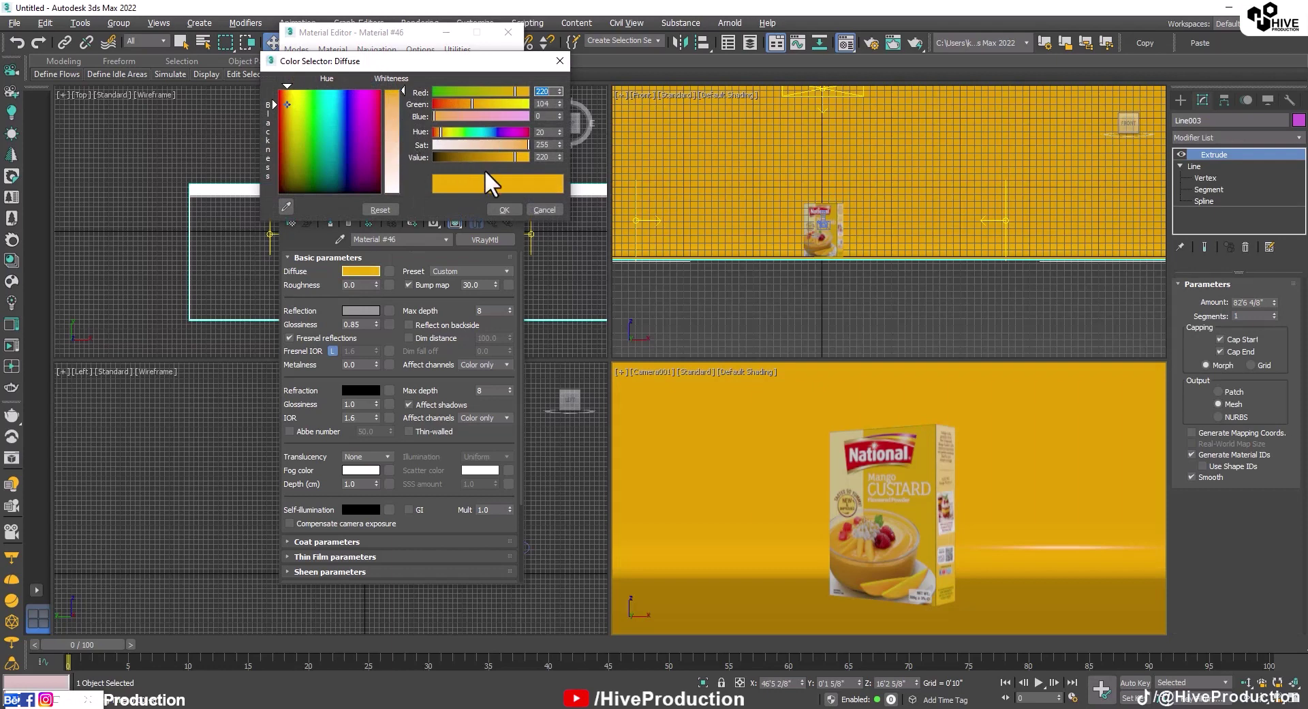
click(505, 102)
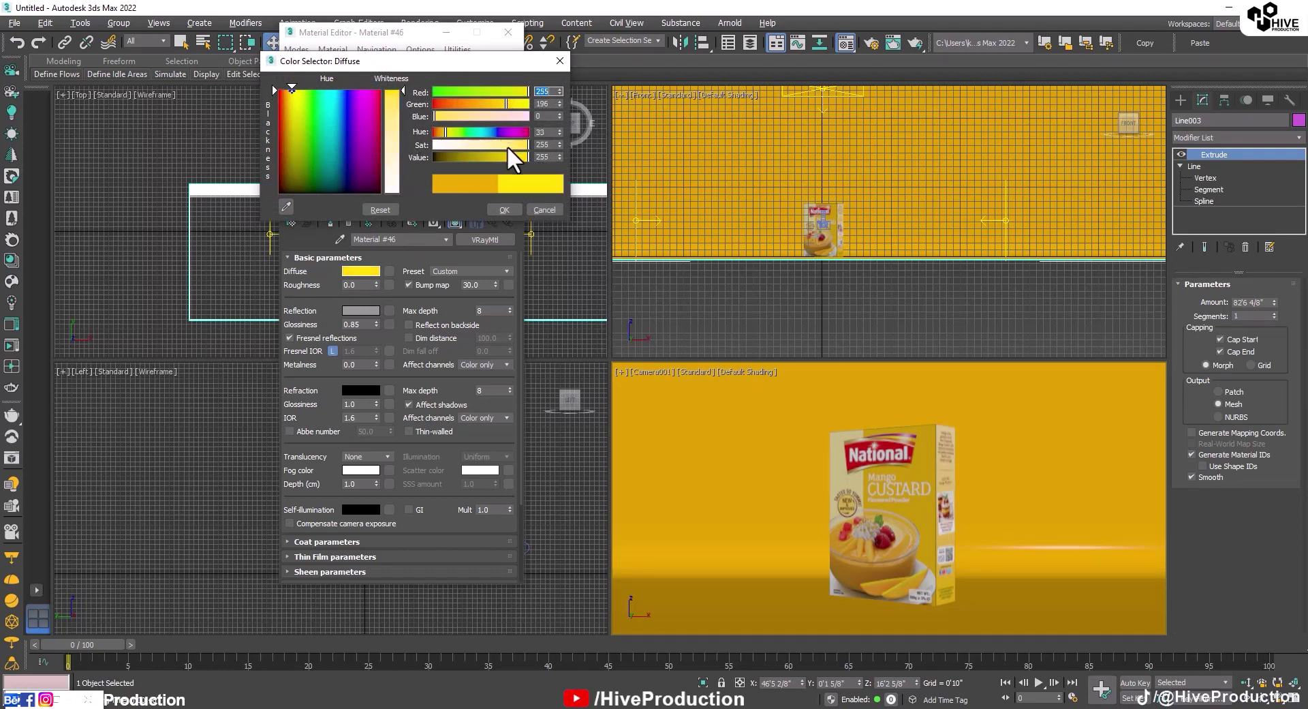
drag(507, 145, 501, 144)
click(505, 206)
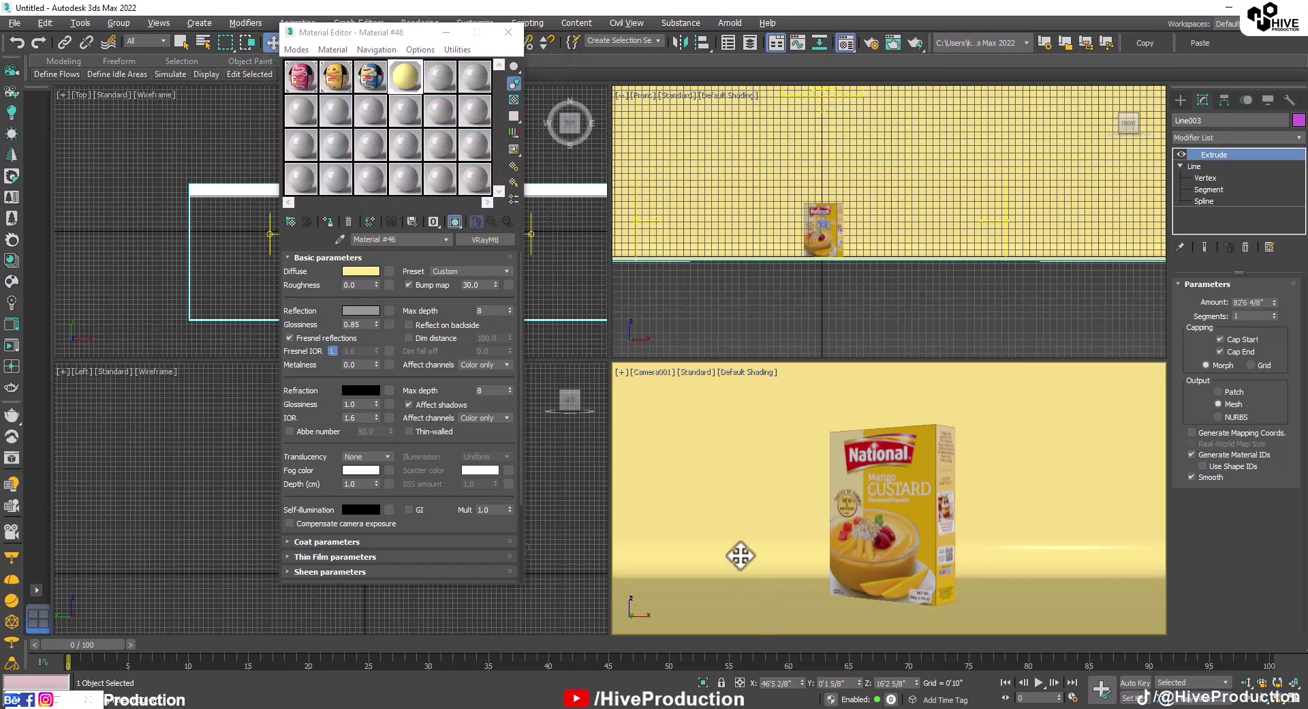
key(shift+q)
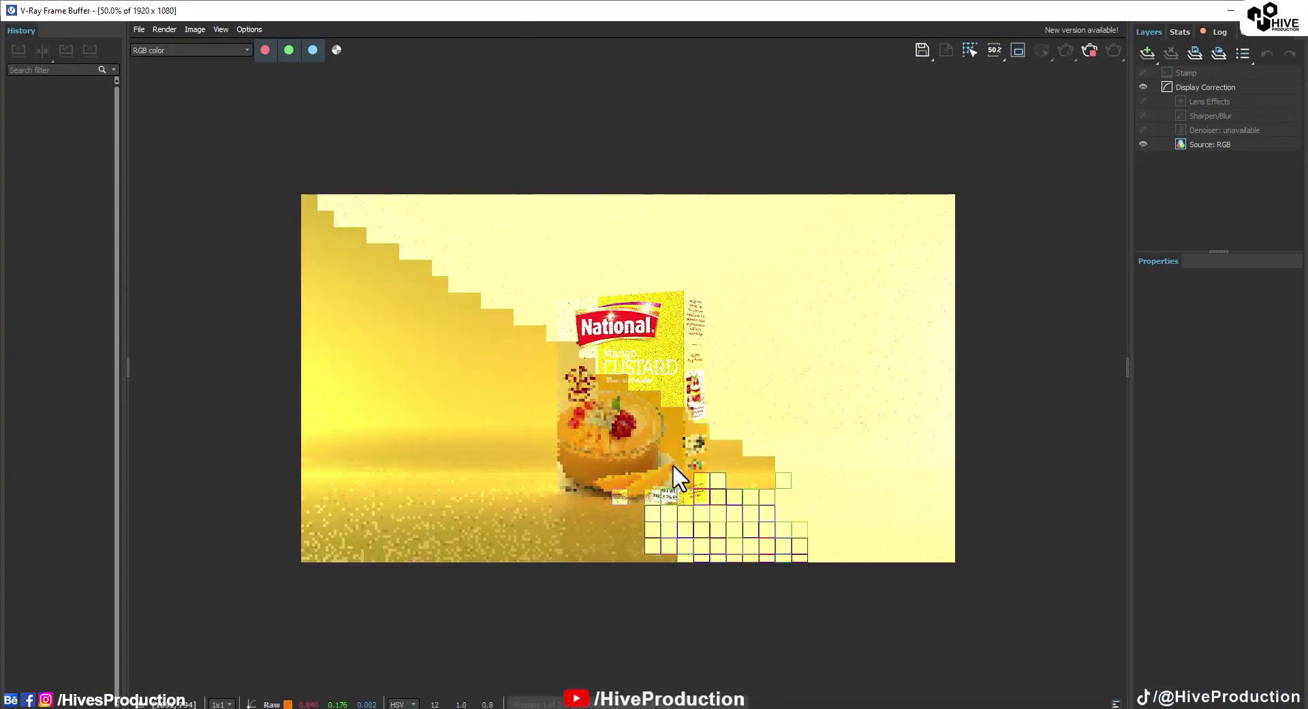
click(1230, 10)
Lower the multipliers of the two side V-Ray lights and test-render the Camera001 view, inspecting the Mango box up close.
click(520, 26)
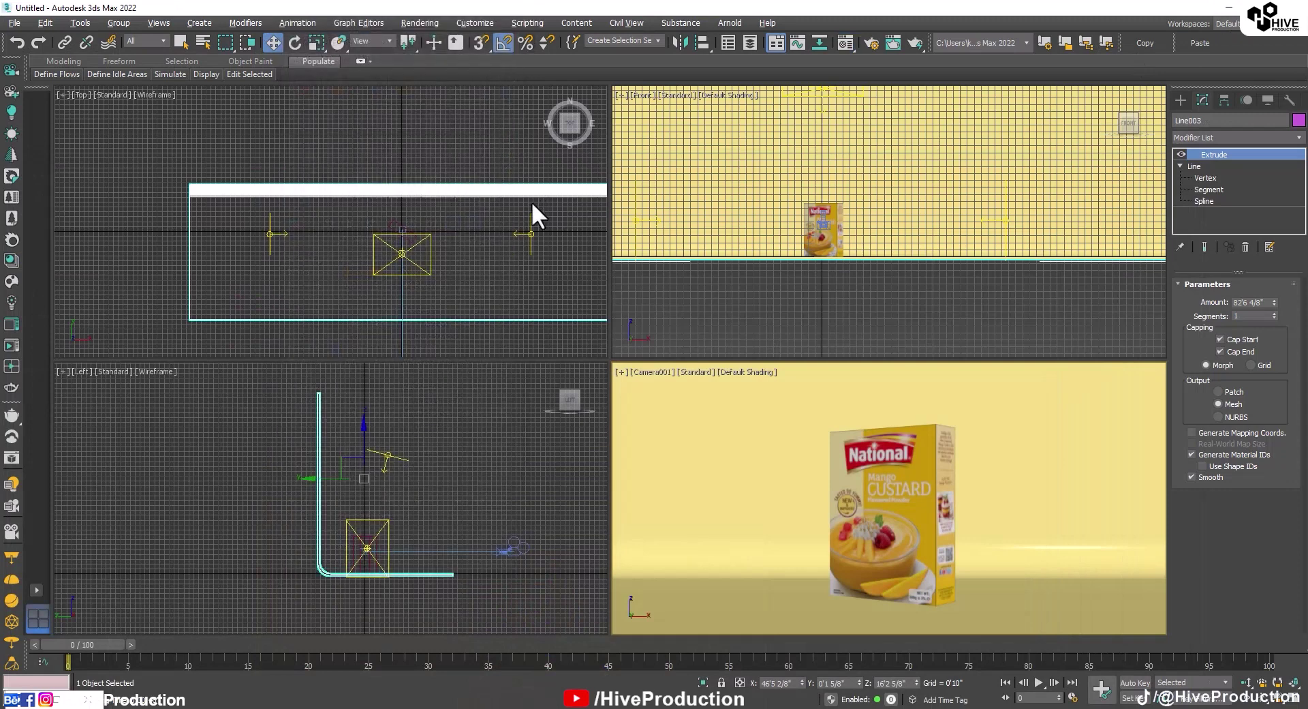
click(529, 218)
click(529, 233)
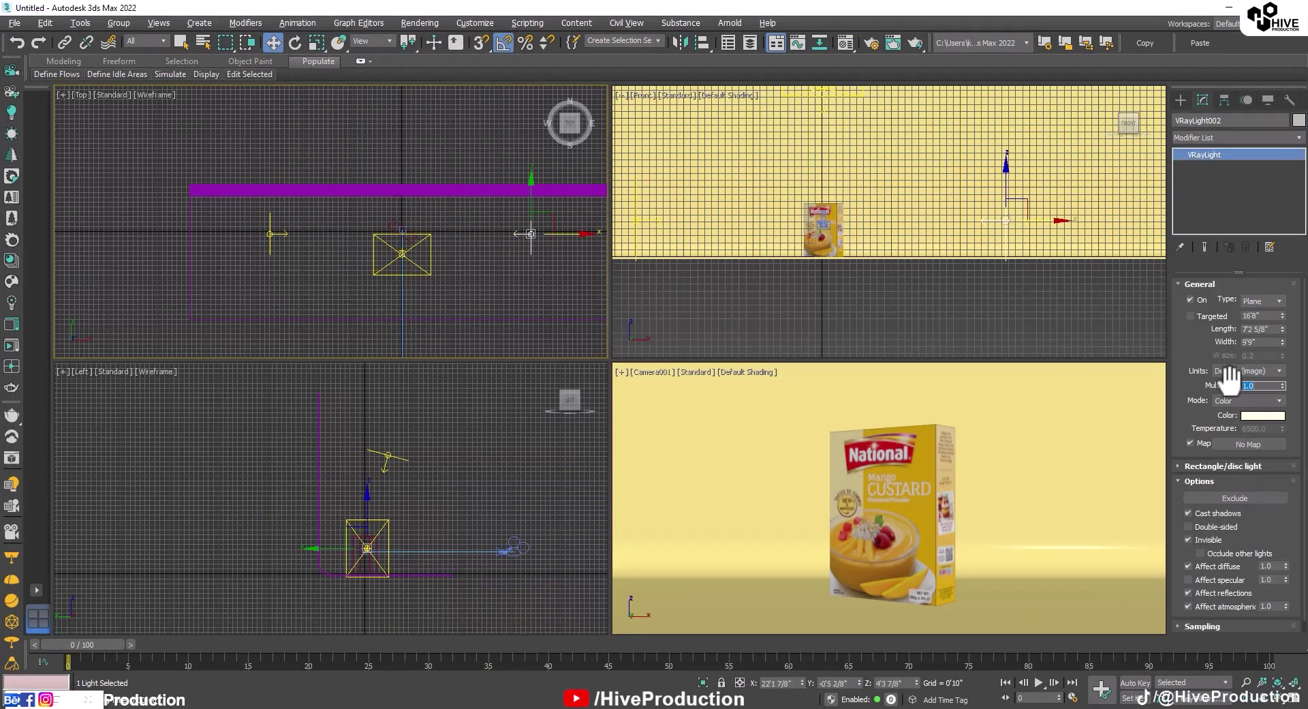
click(271, 235)
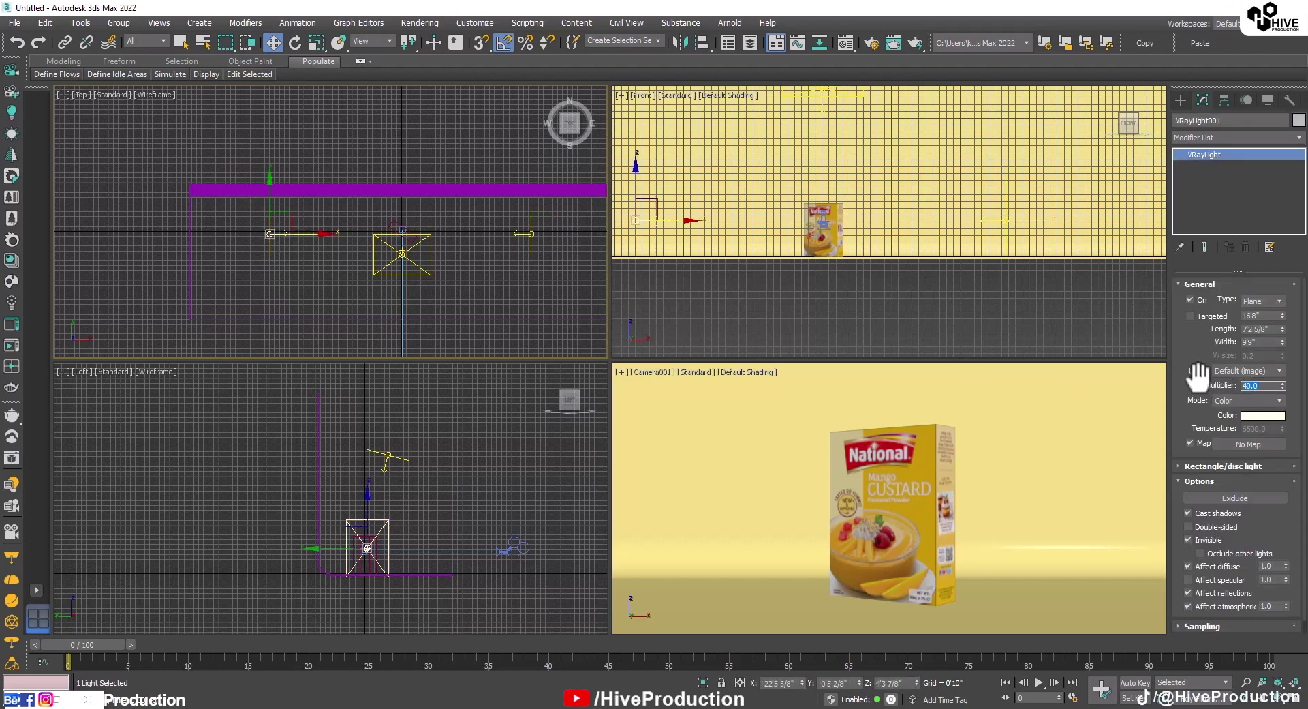
click(1005, 496)
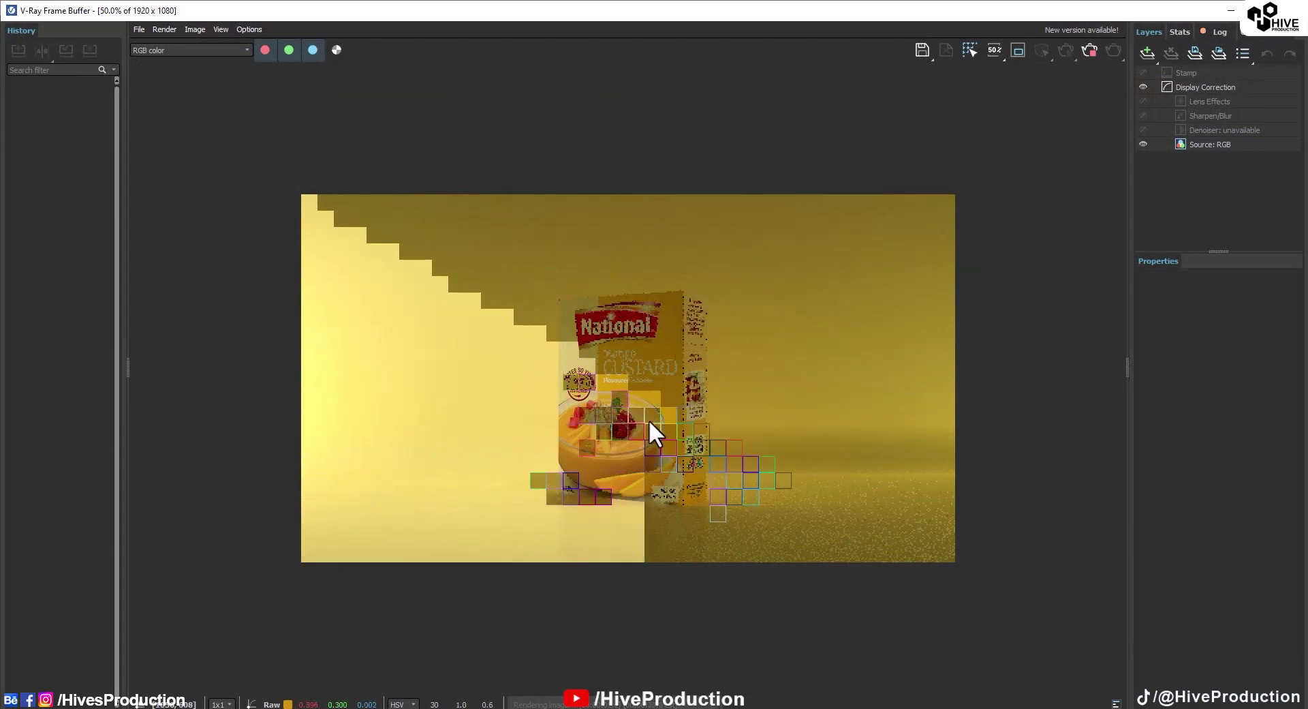
scroll(681, 484, up, 1)
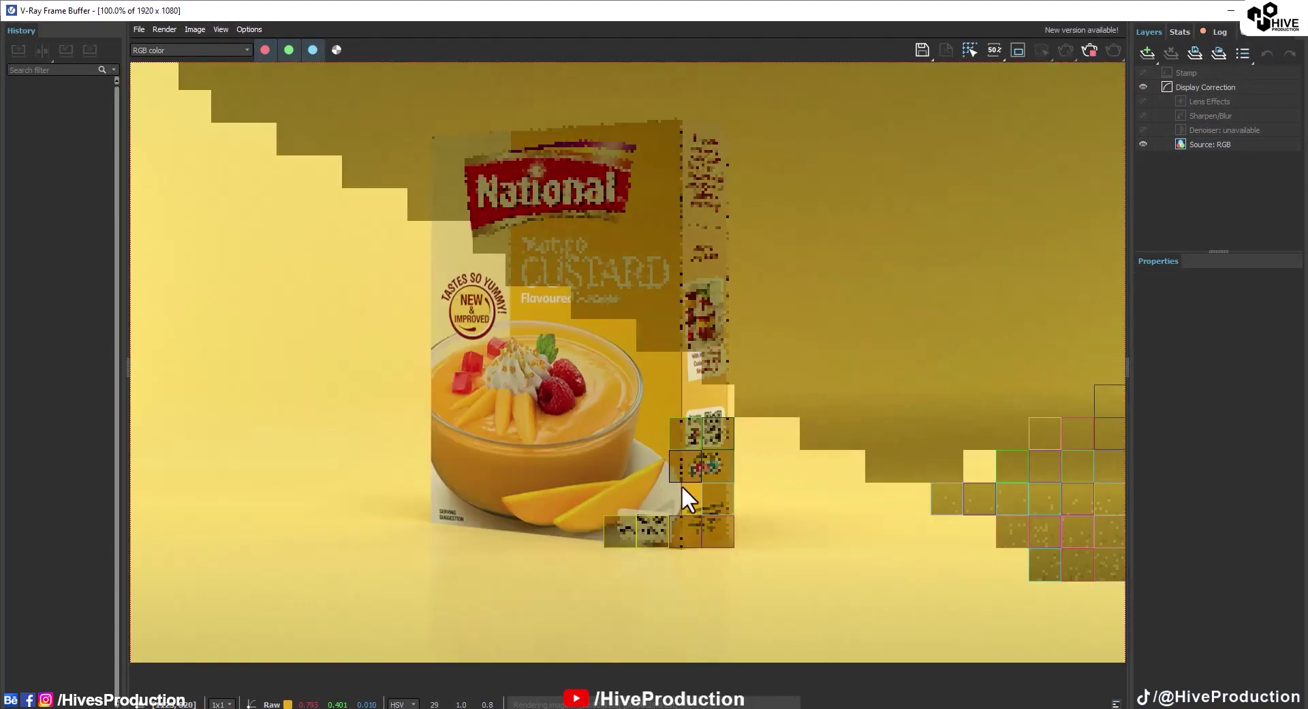
scroll(681, 484, down, 1)
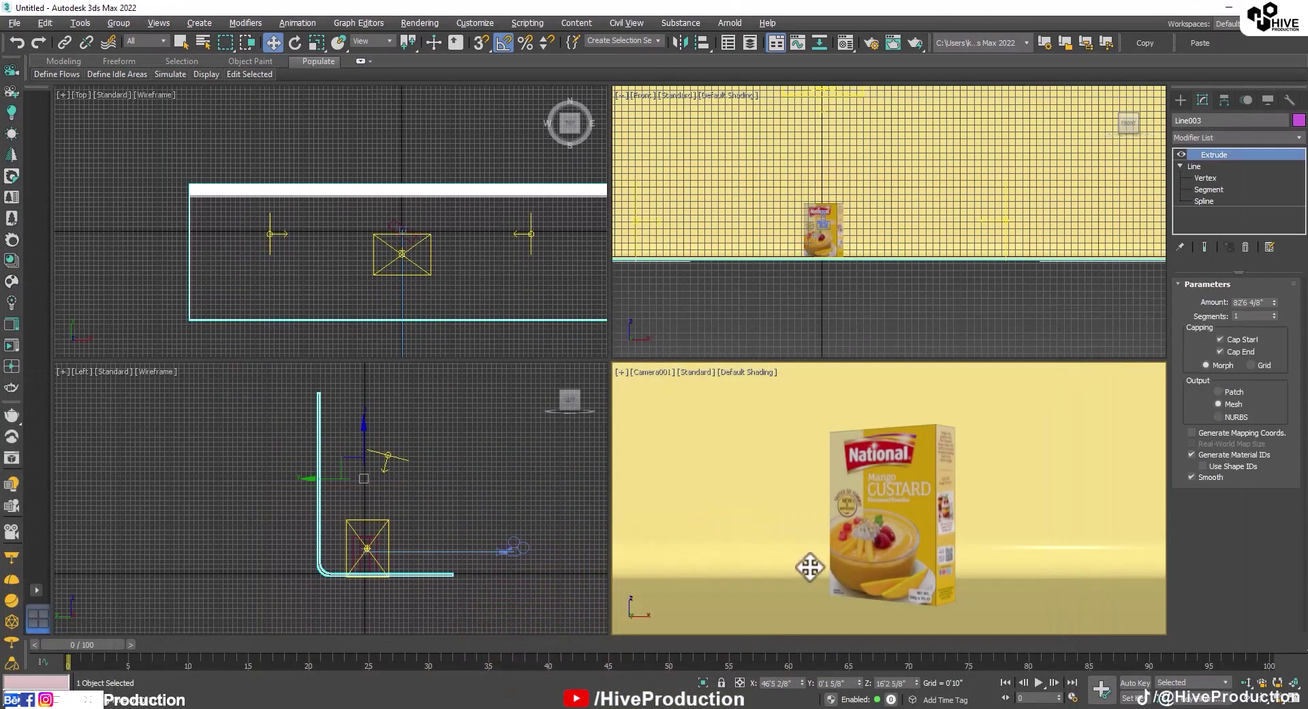
Assign the Strawberry packaging material to the box in the Camera001 view, replacing its Mango packaging.
click(845, 566)
key(m)
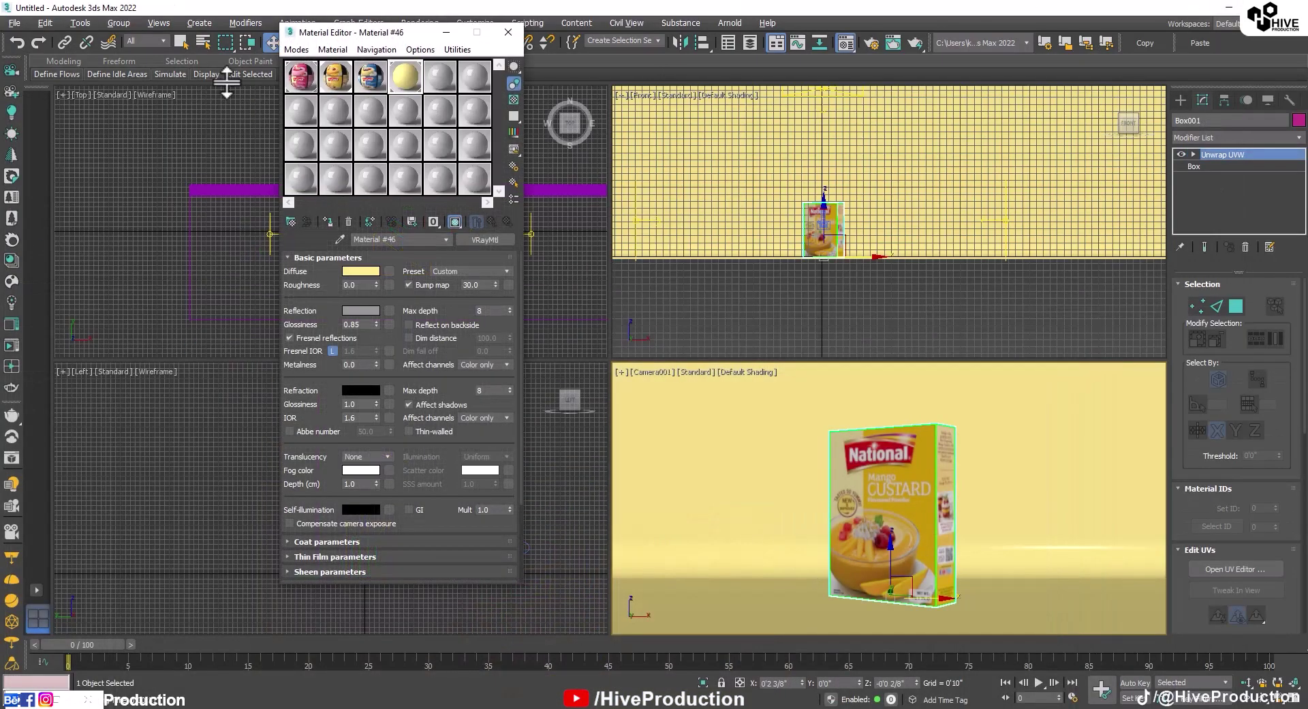
click(328, 221)
Change the diffuse colour of the backdrop's Material #46 to a bright magenta-pink.
click(794, 511)
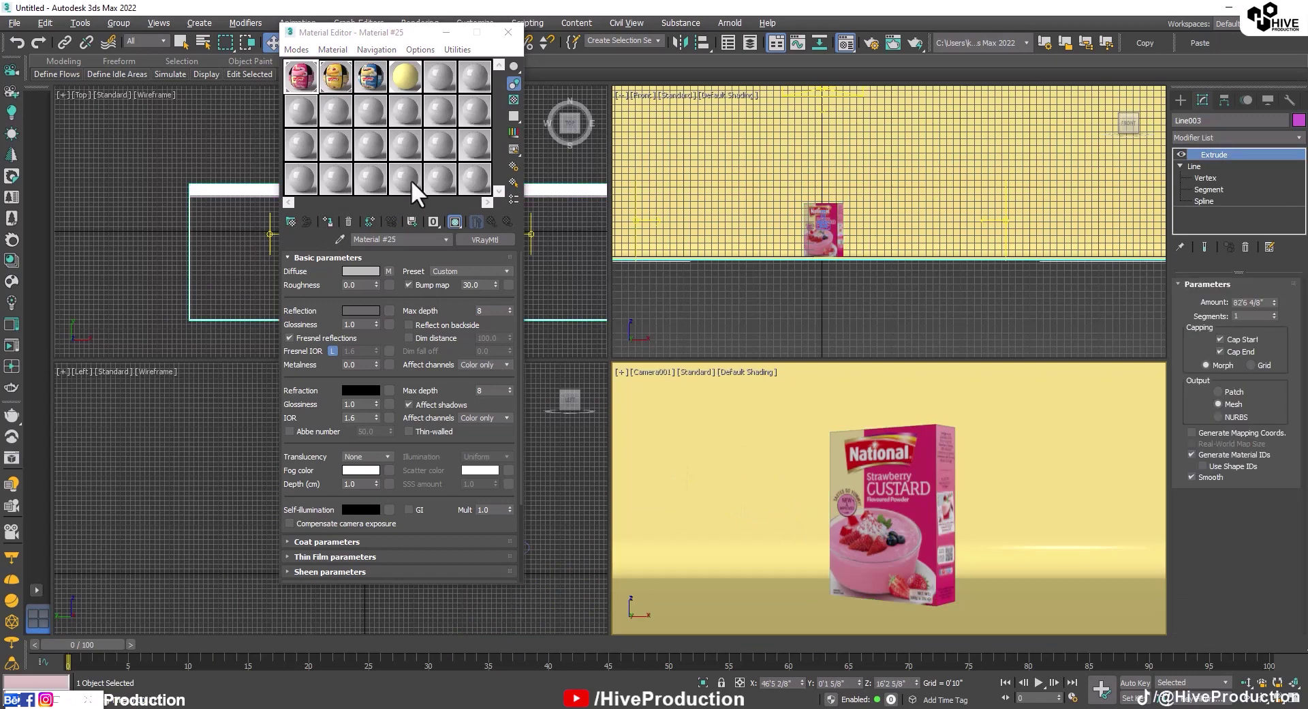
click(359, 267)
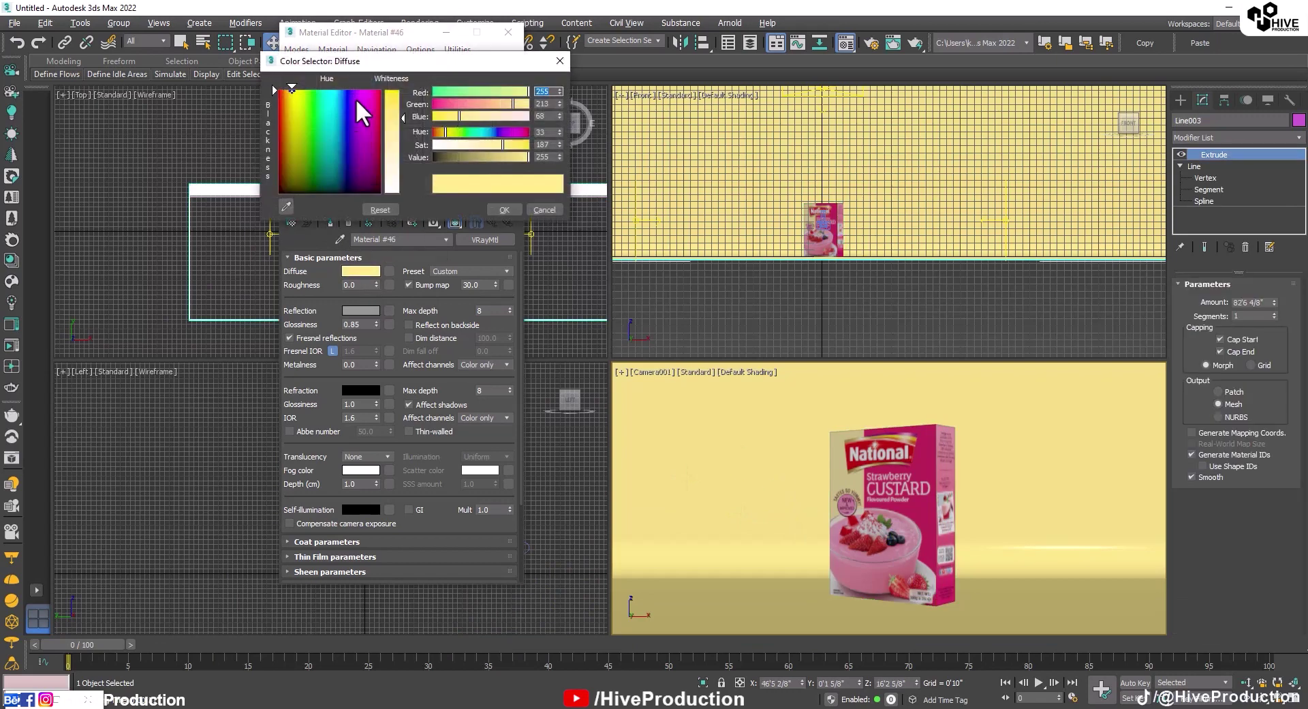
click(369, 99)
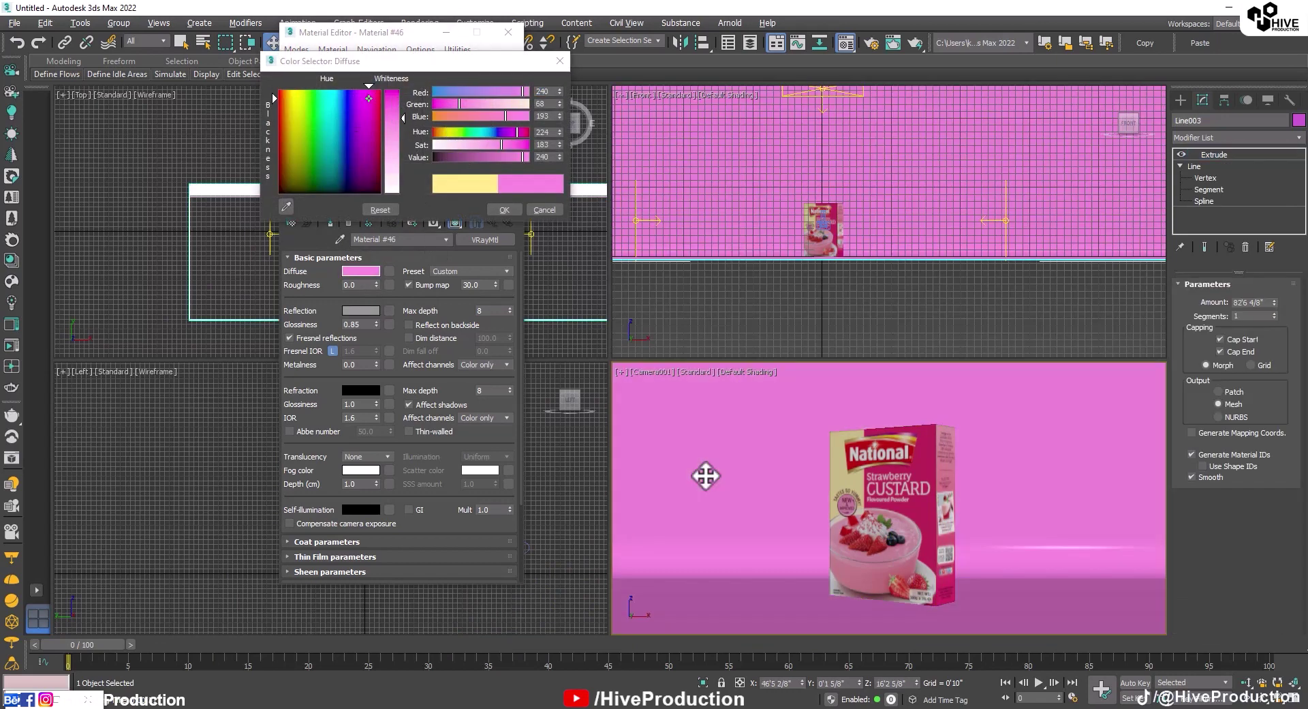
click(501, 210)
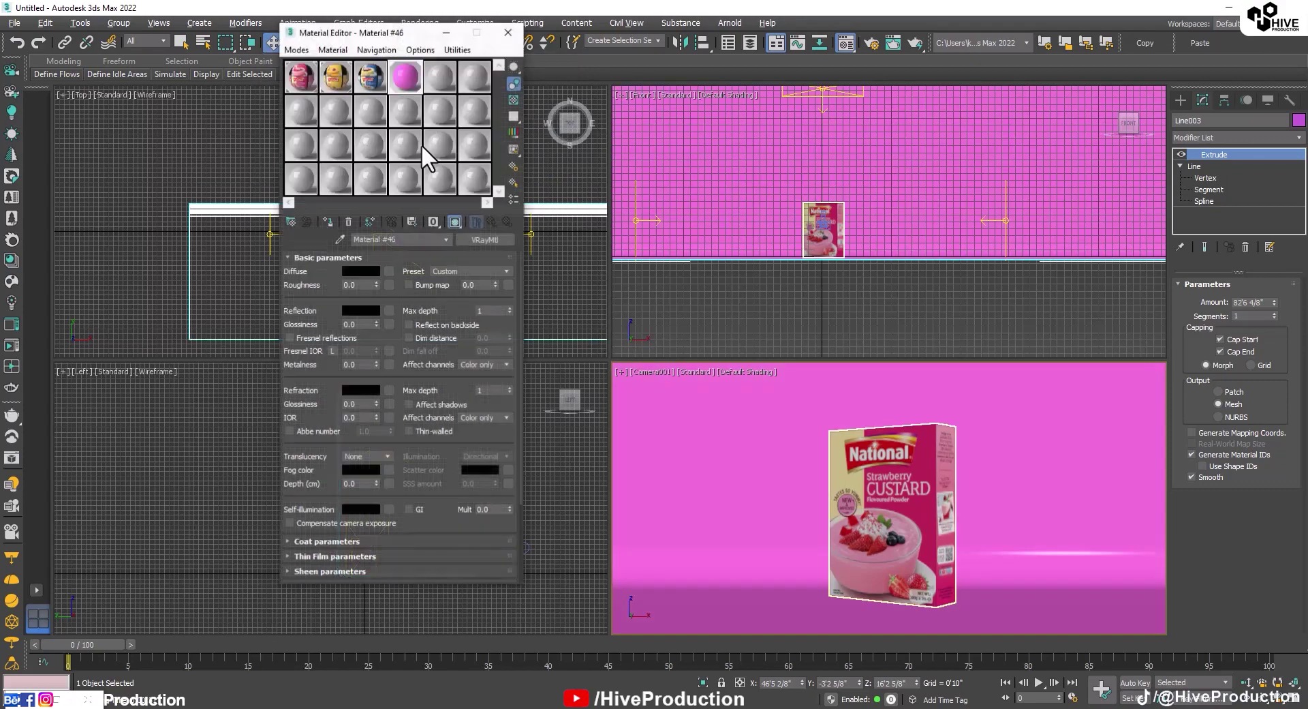
Darken the backdrop material's diffuse colour to a deep purple, then render the Camera001 view and inspect the Strawberry box up close.
click(361, 271)
drag(522, 157, 470, 158)
click(504, 210)
click(679, 327)
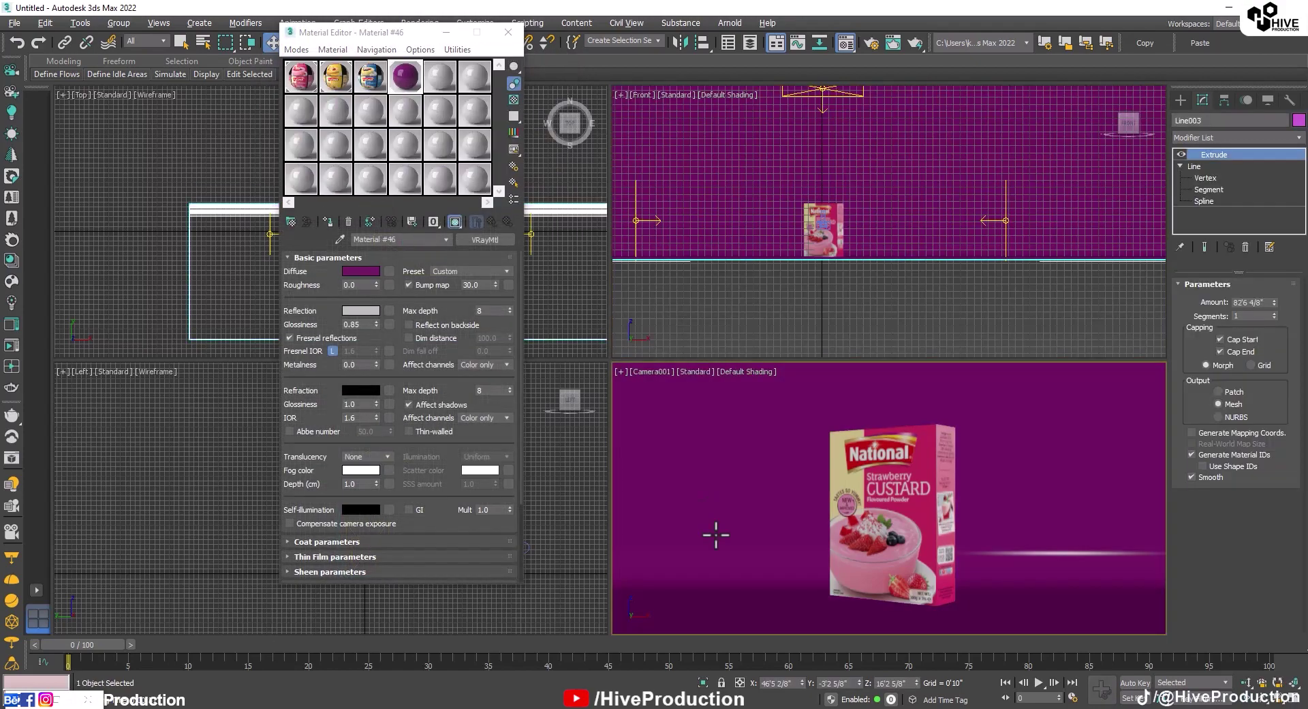
key(shift+q)
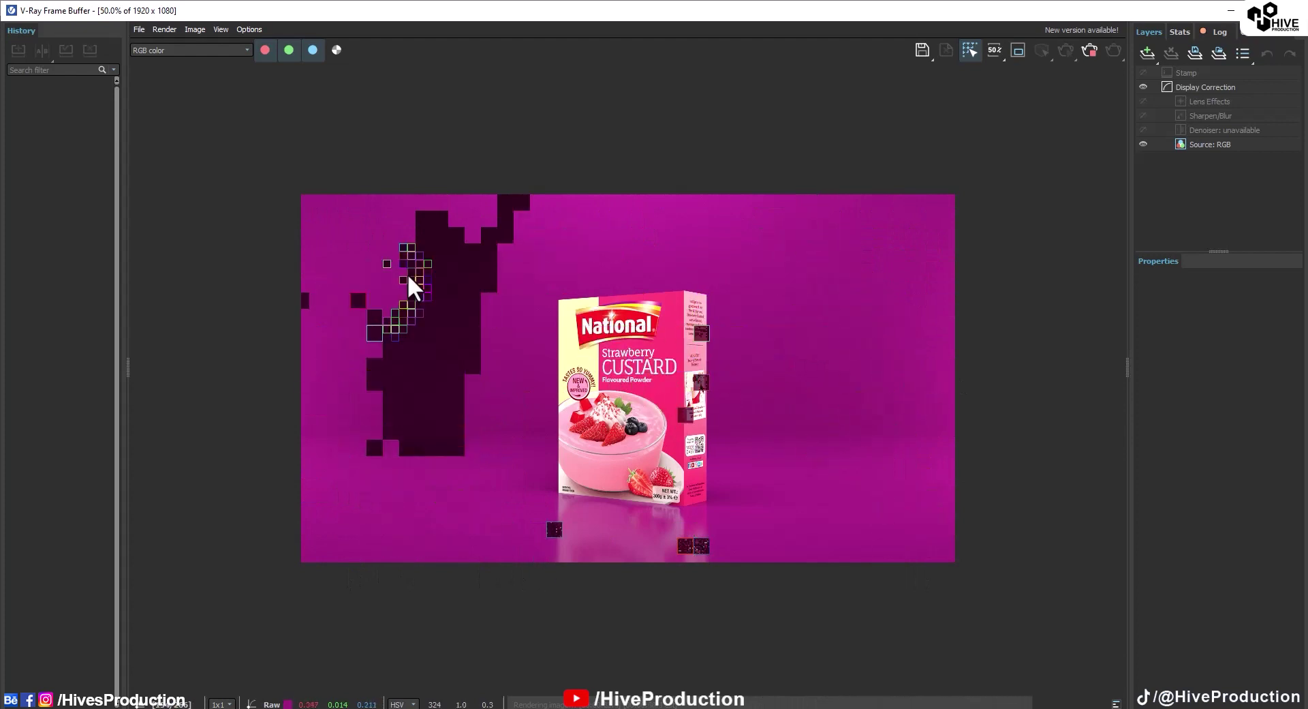
scroll(710, 568, up, 1)
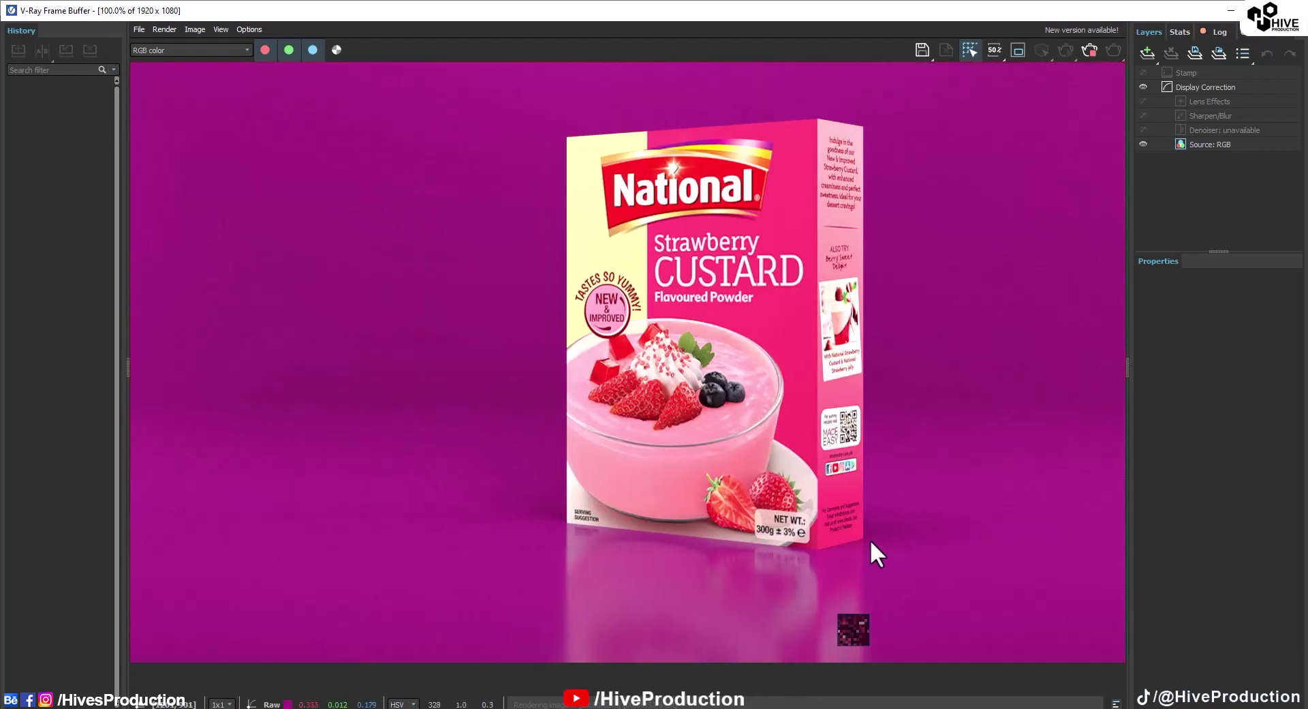